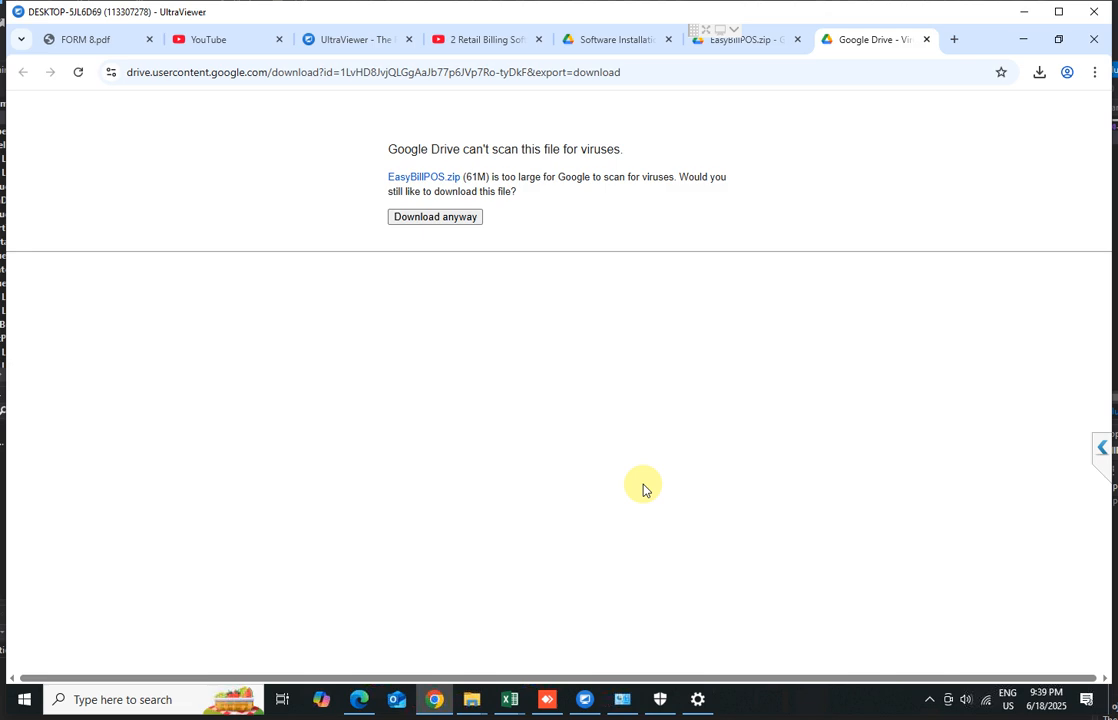
Step: Bring up the System information window, close it, and open the Control Panel's list of installed programs
left_click(622, 700)
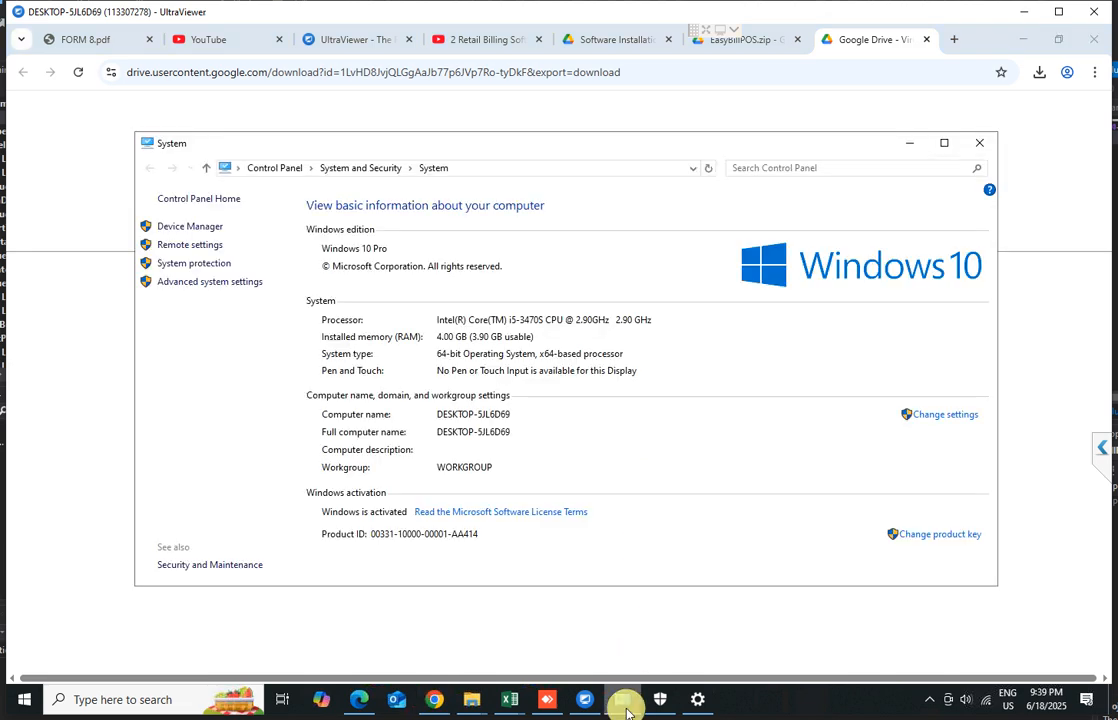
left_click(979, 143)
left_click(25, 700)
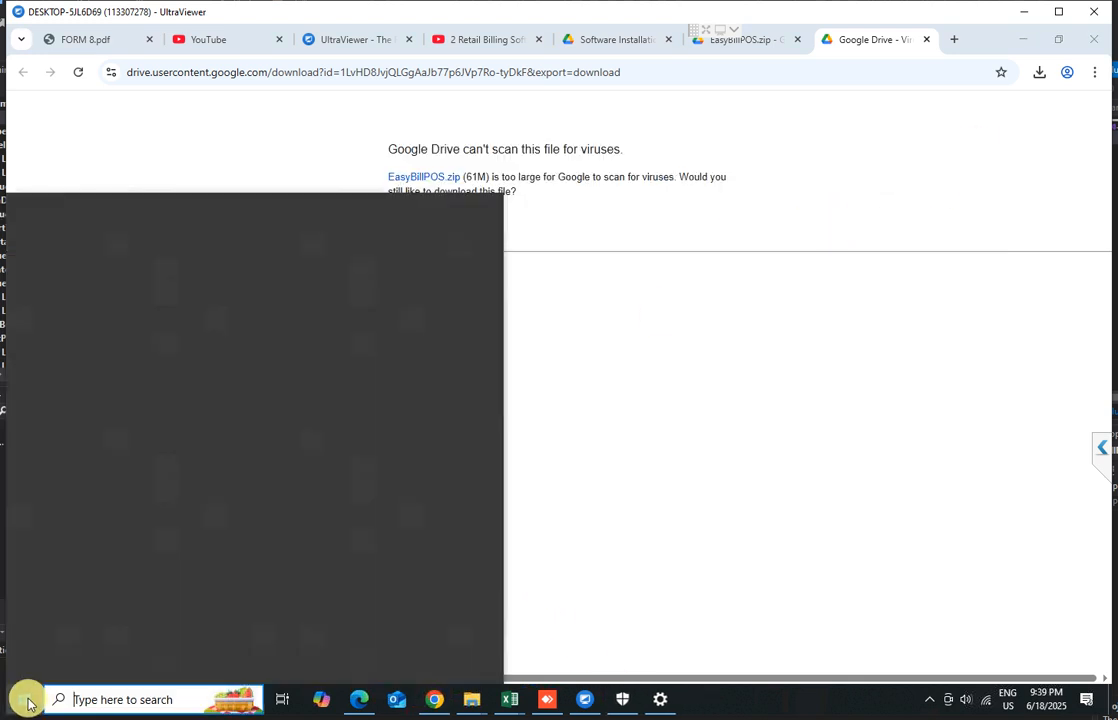
type("conr")
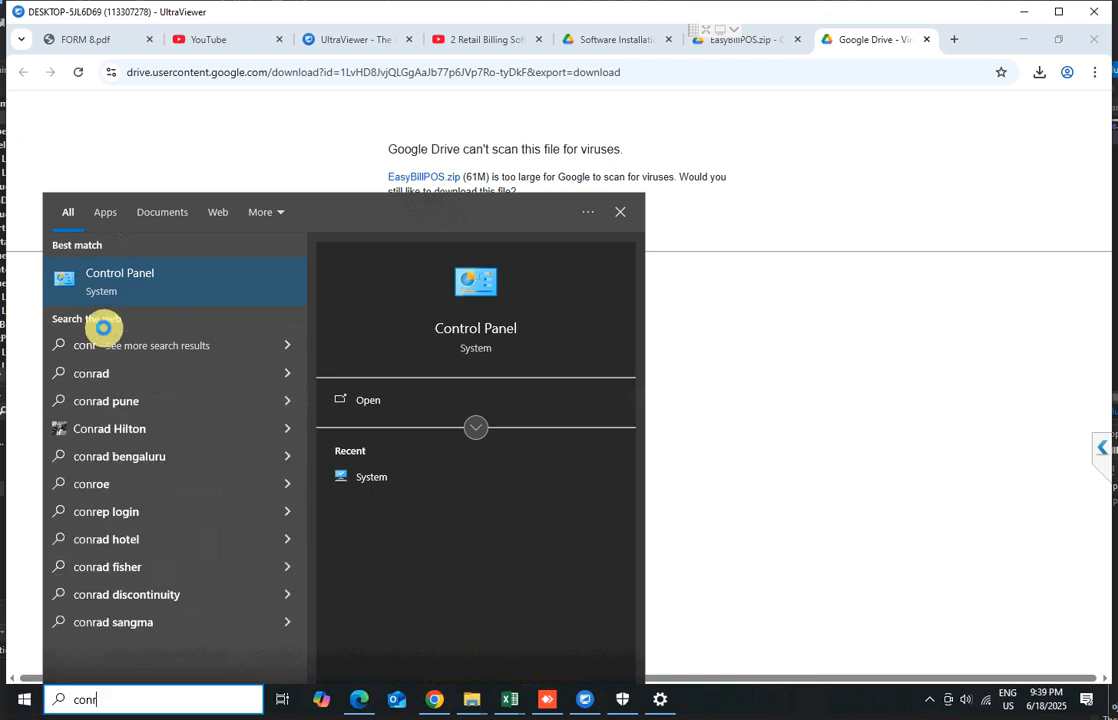
left_click(122, 287)
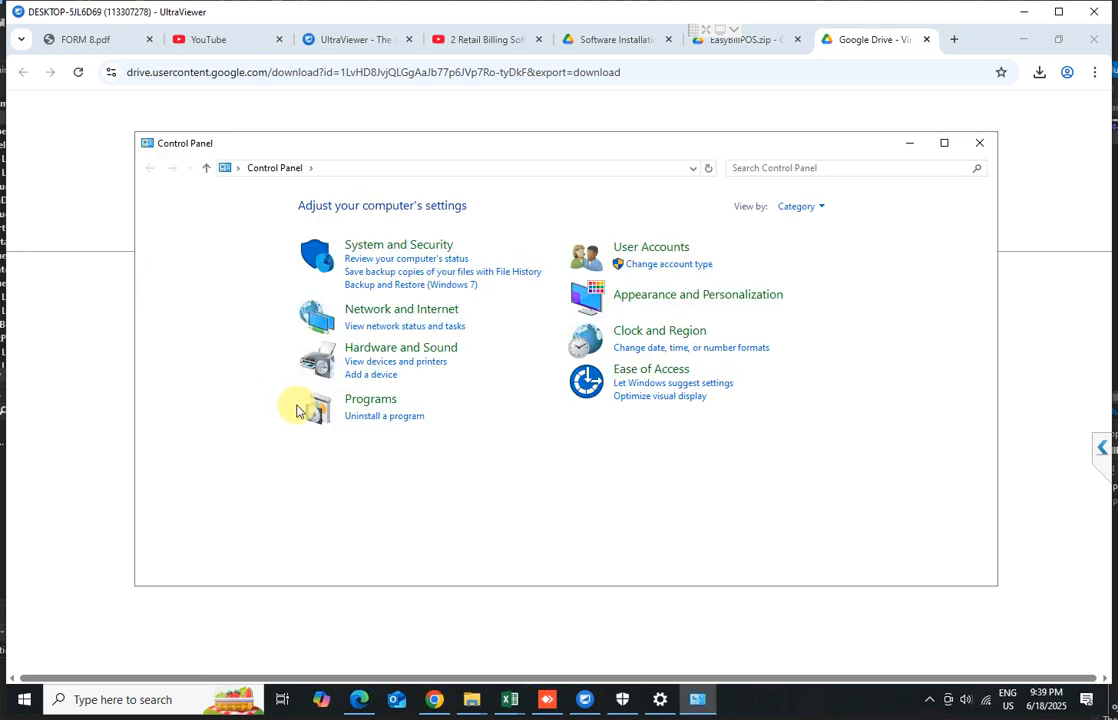
left_click(380, 420)
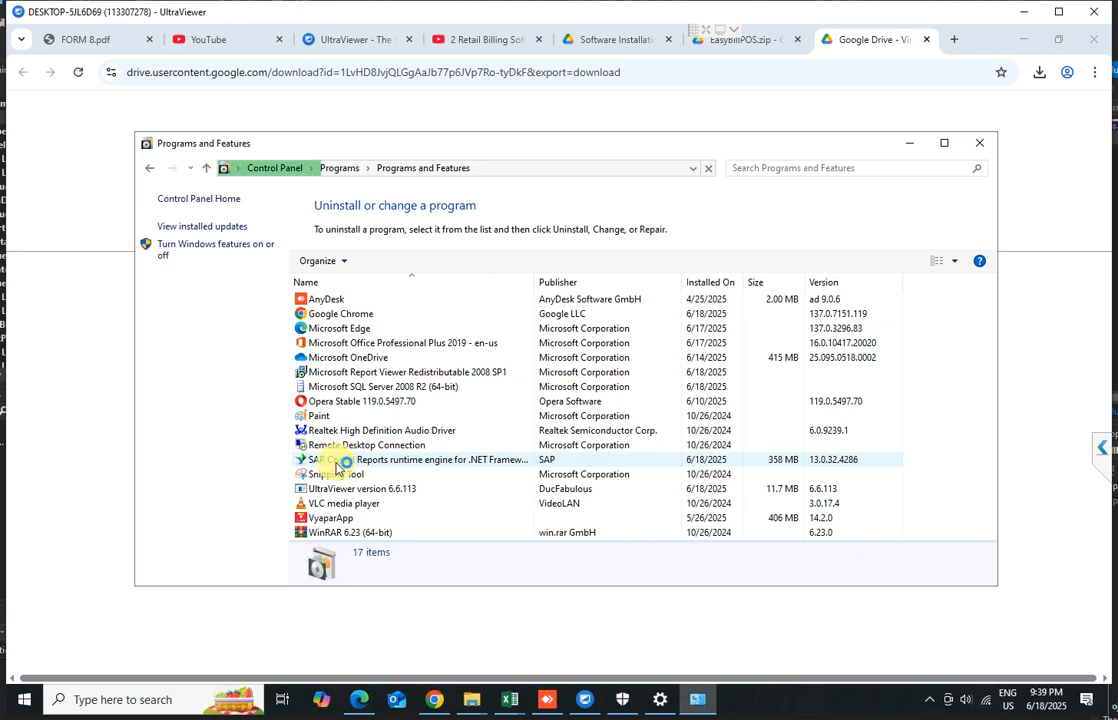
Step: Check the installed programs for the SAP Crystal Reports runtime and Microsoft SQL Server 2008 R2 entries, then minimize the list
left_click(337, 463)
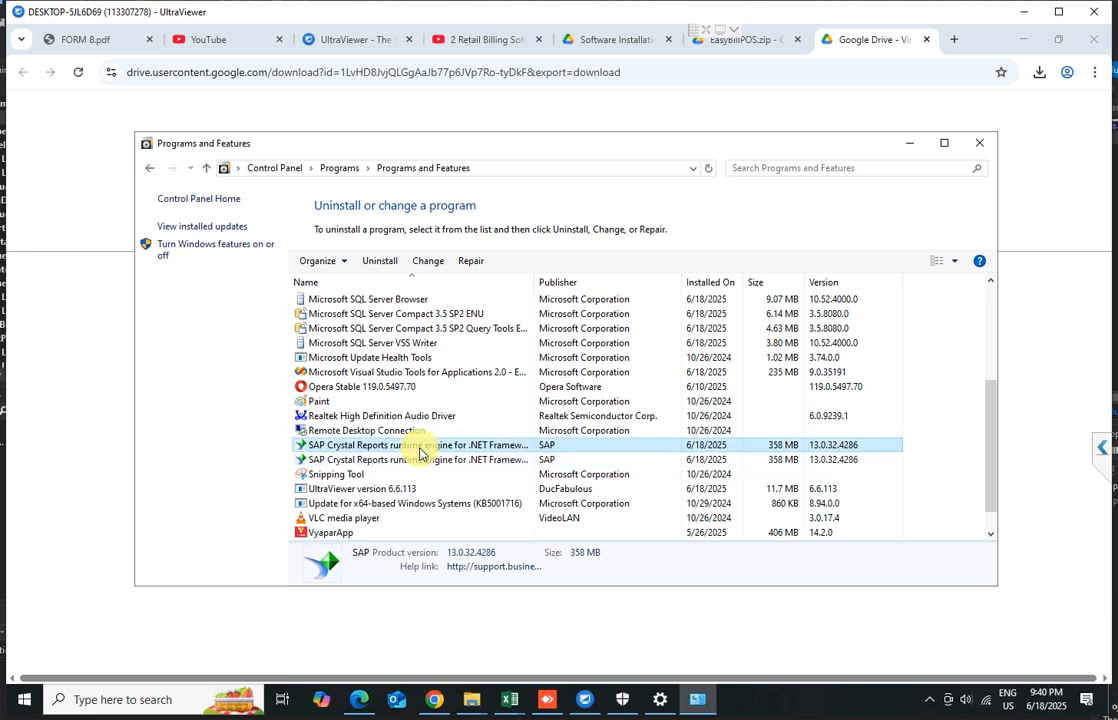
left_click(420, 460)
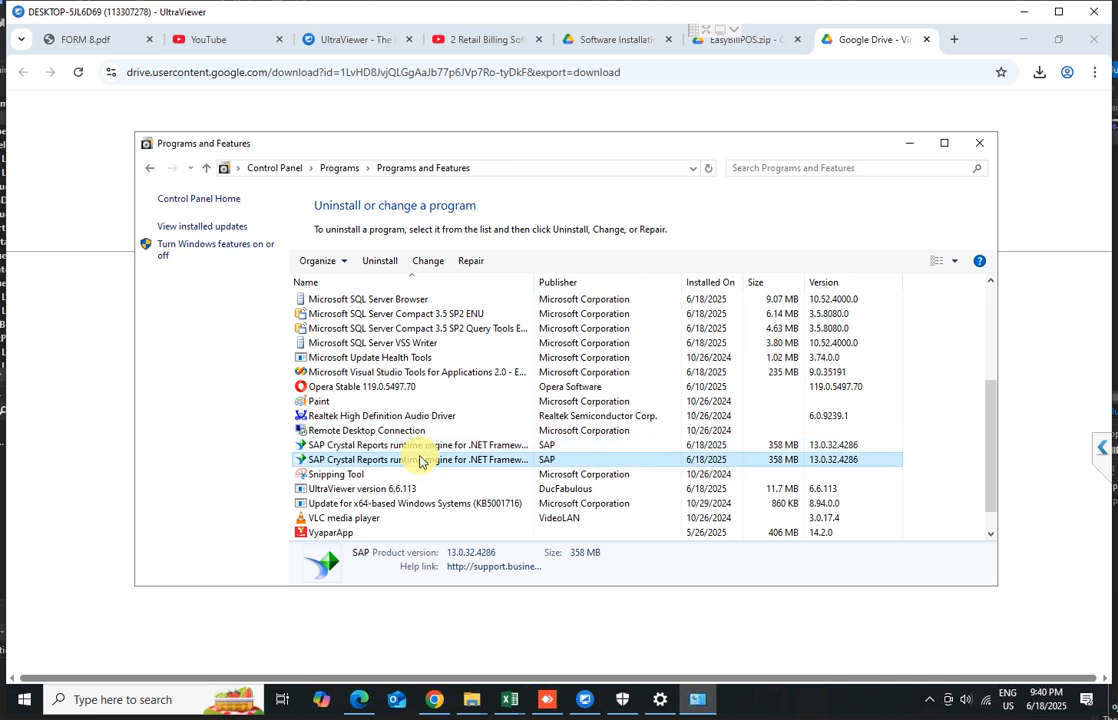
scroll(420, 460, "up", 4)
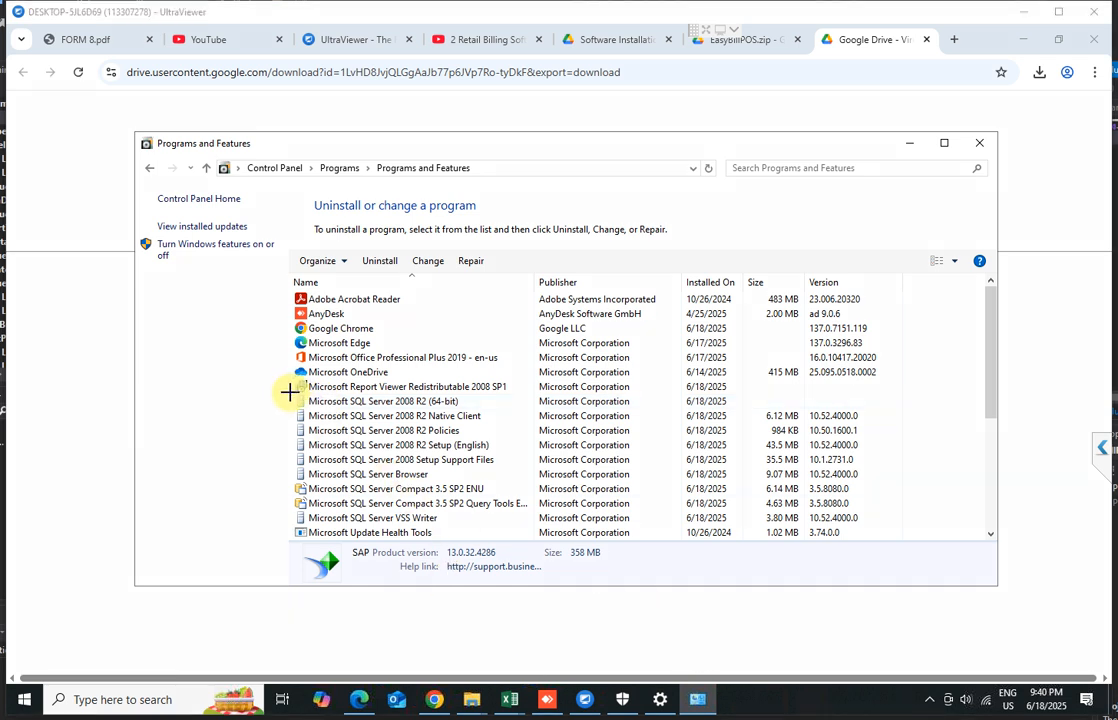
mouse_move(289, 392)
left_mouse_down()
mouse_move(439, 444)
mouse_move(654, 494)
mouse_move(930, 525)
mouse_move(900, 527)
left_mouse_up()
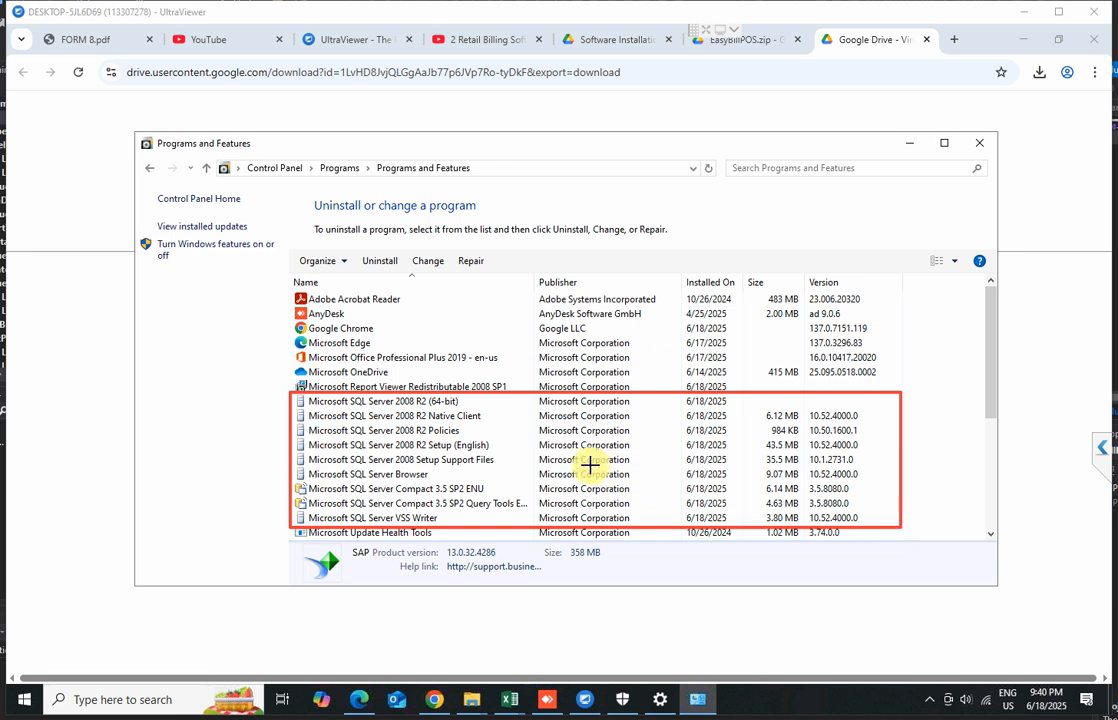
key("Escape")
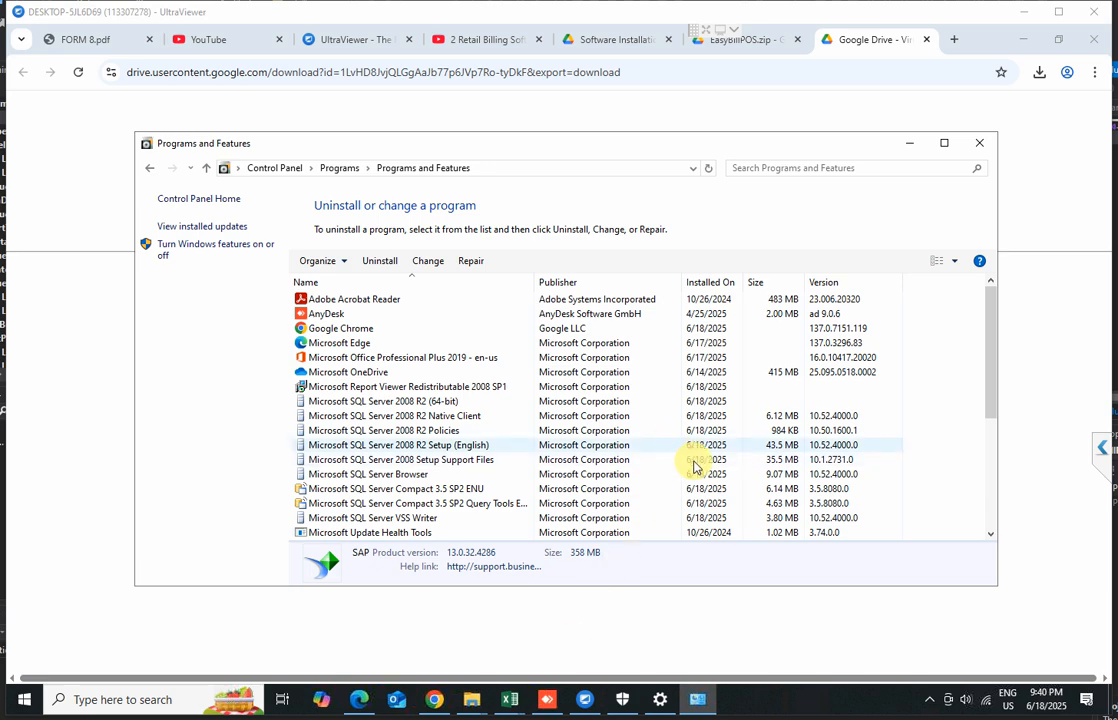
left_click(908, 143)
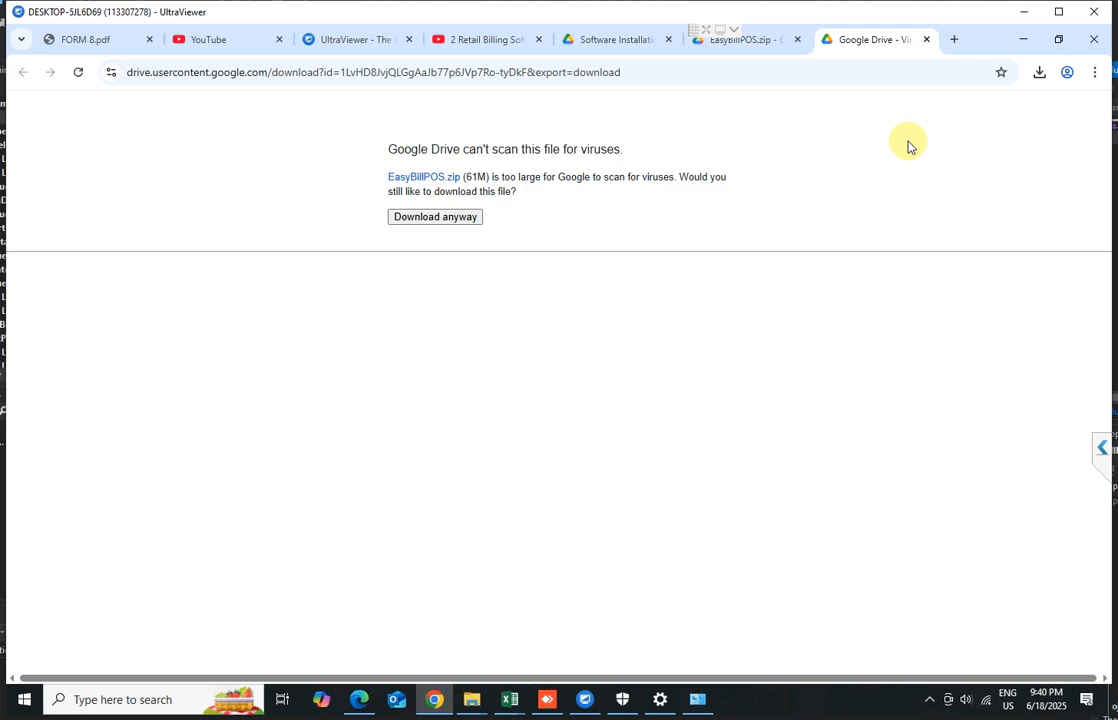
Step: Extract the EasyBillPOS archive in Downloads into its own EasyBillPOS folder, entering the archive password
left_click(1020, 44)
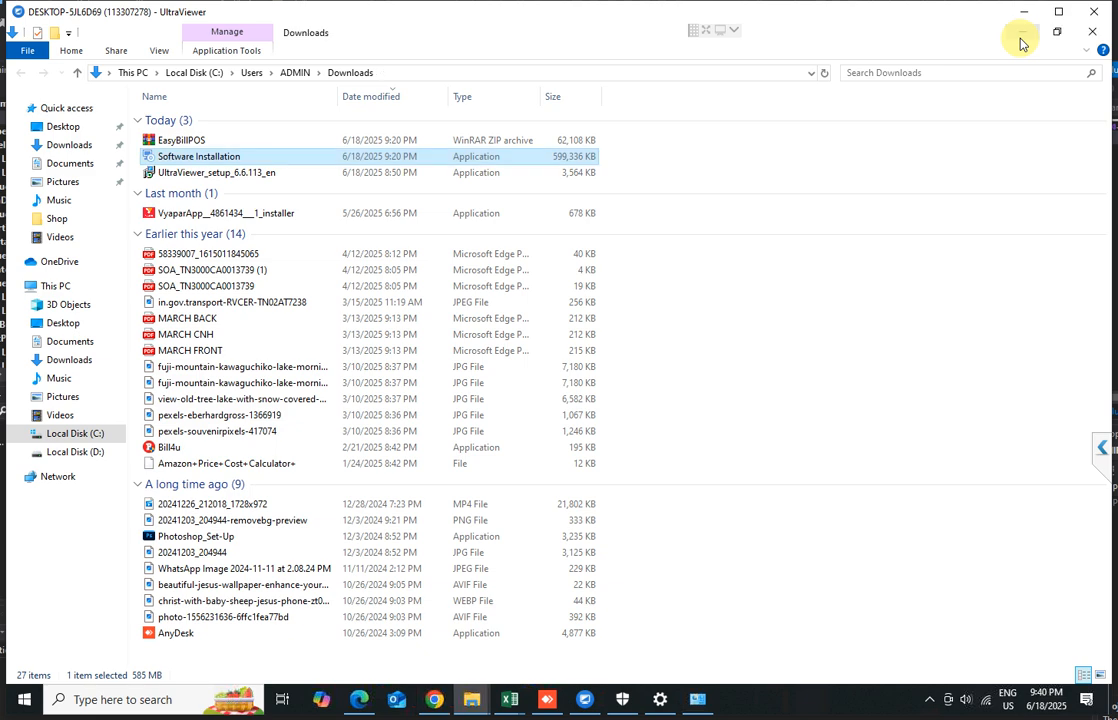
left_click(166, 143)
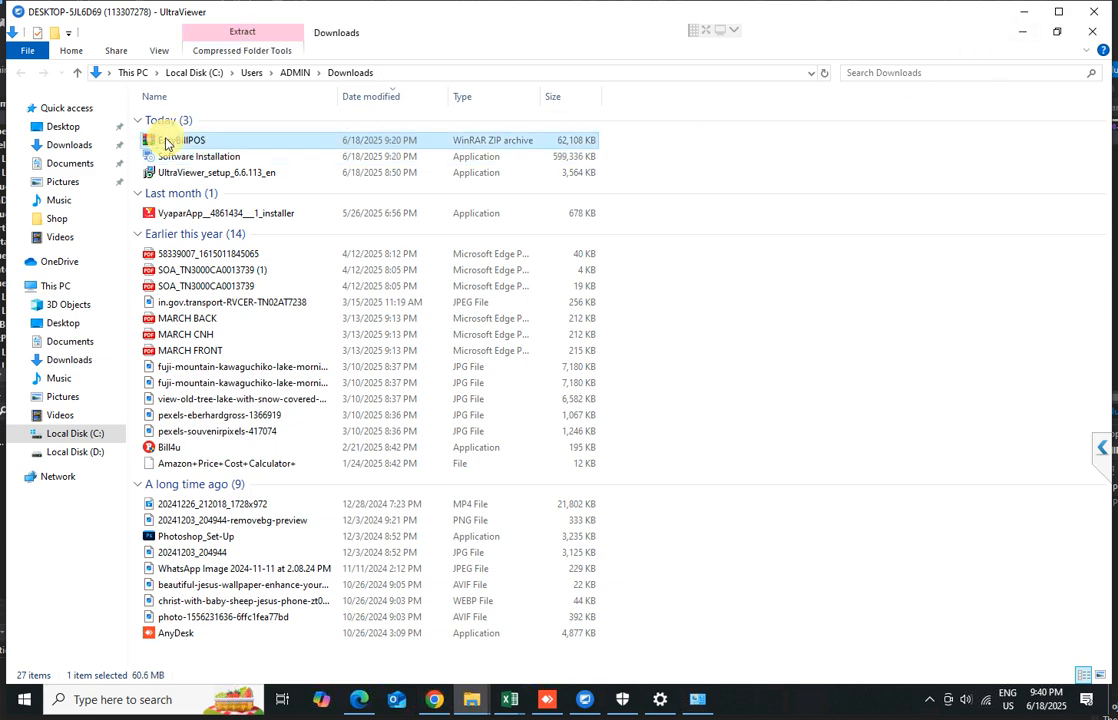
right_click(160, 143)
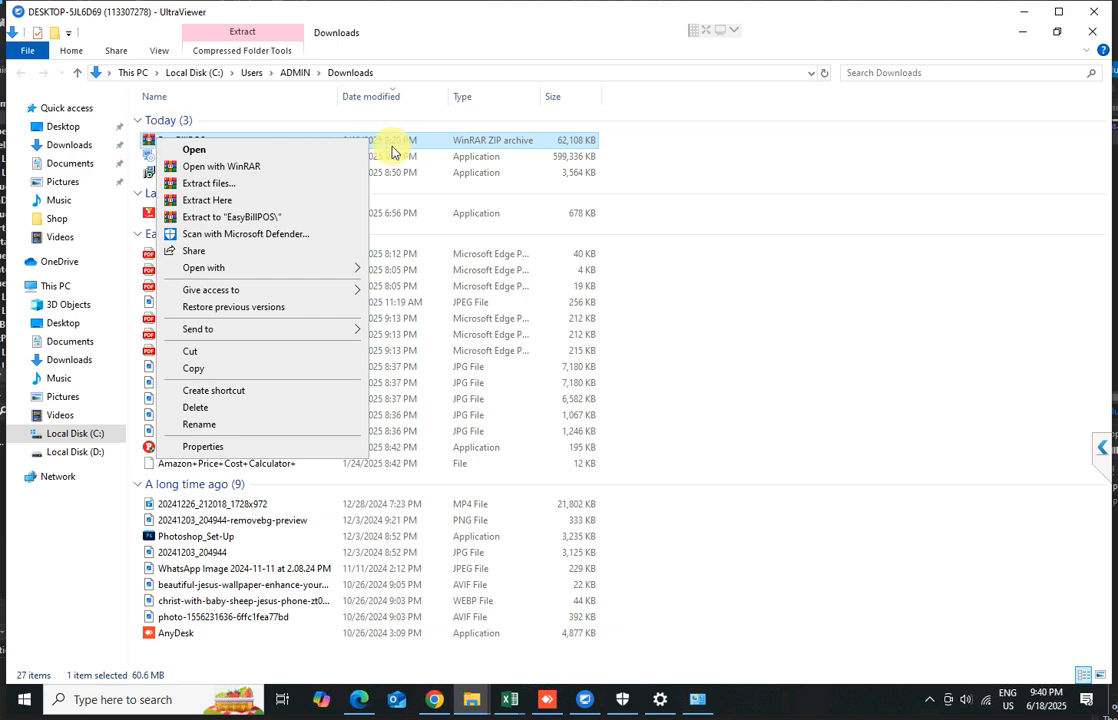
left_click(244, 221)
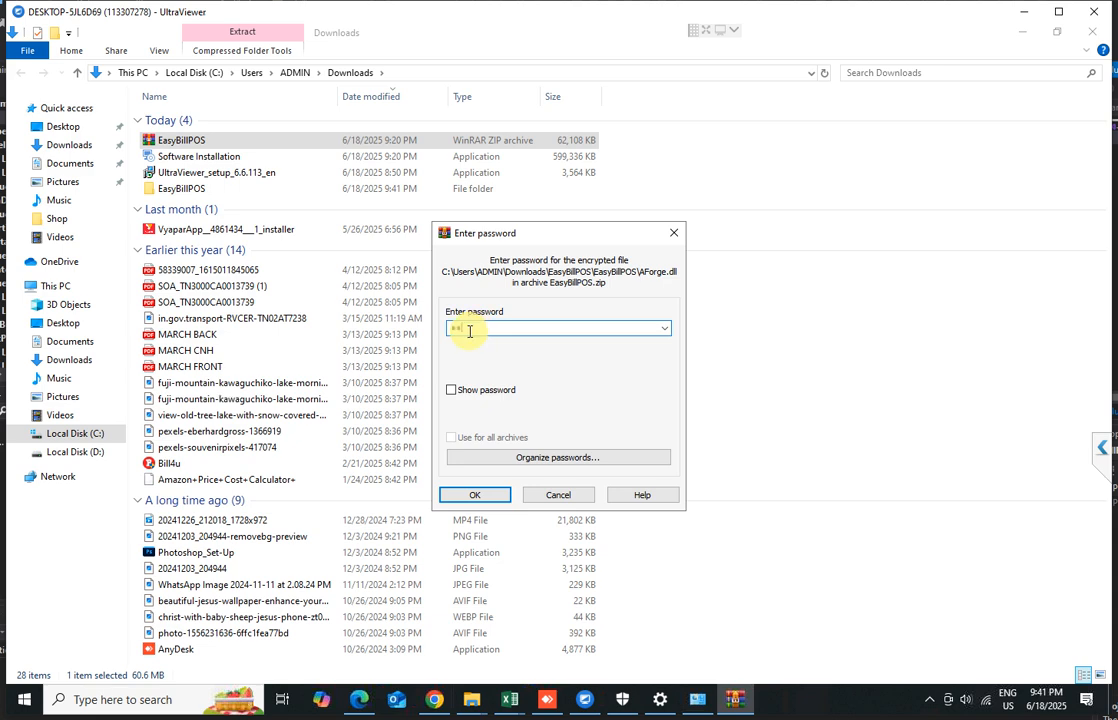
left_click(478, 495)
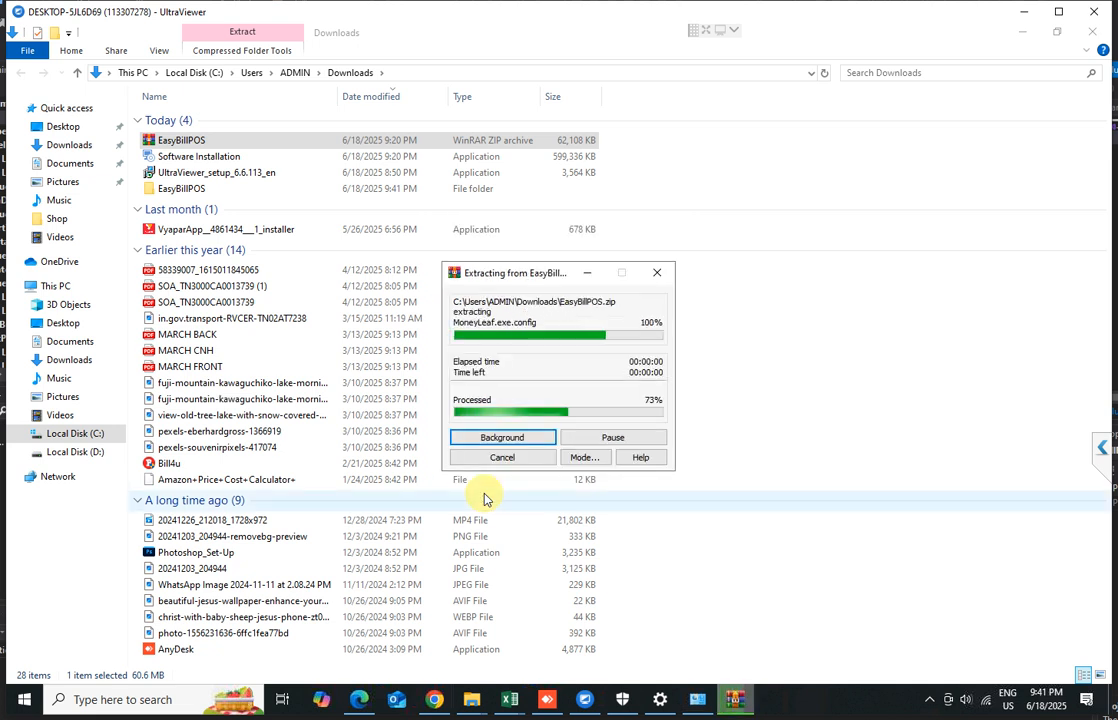
Step: Copy the inner EasyBillPOS folder from the extracted Downloads folder to the root of Local Disk (D:)
left_click(190, 189)
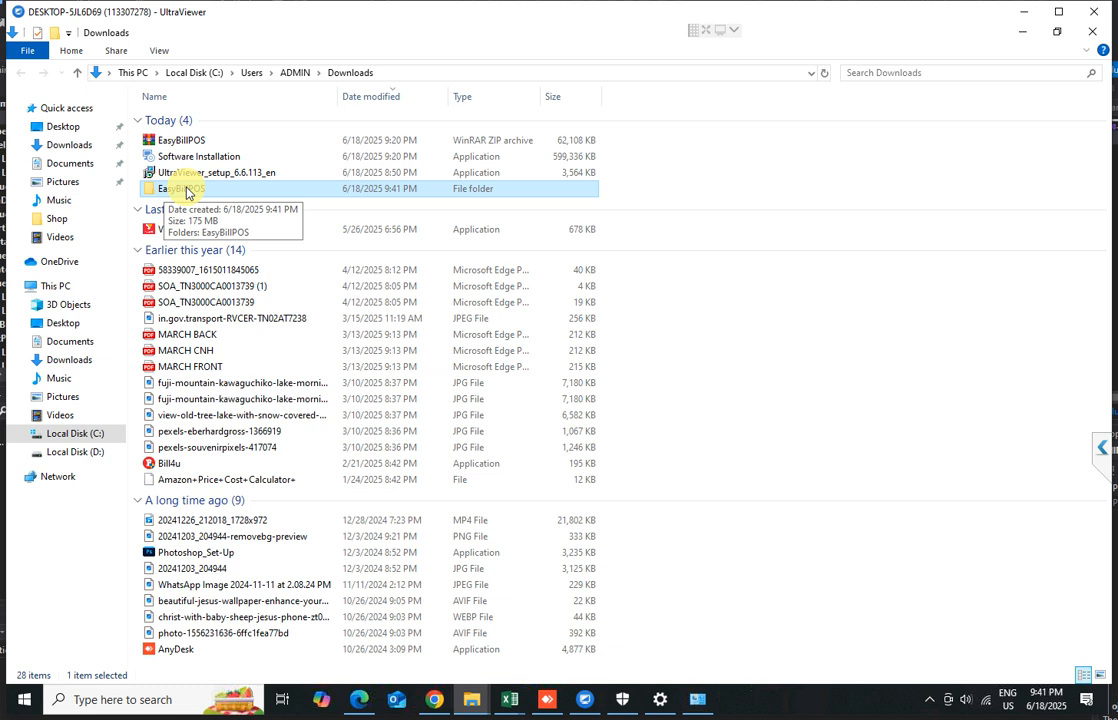
double_click(186, 190)
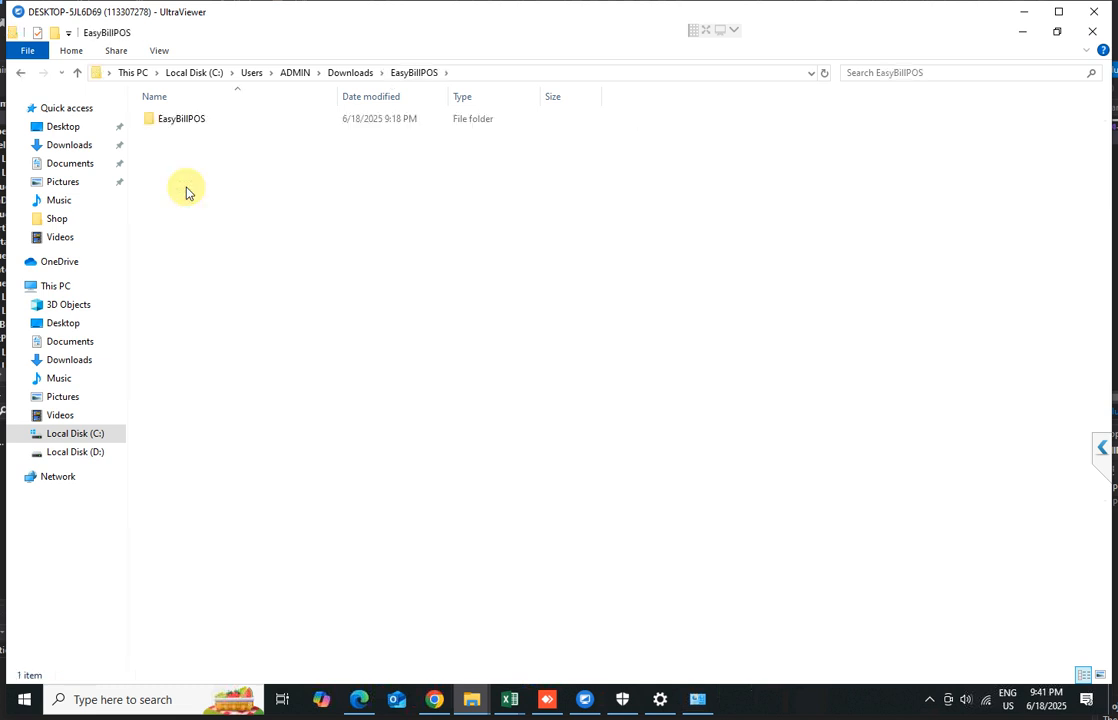
left_click(184, 124)
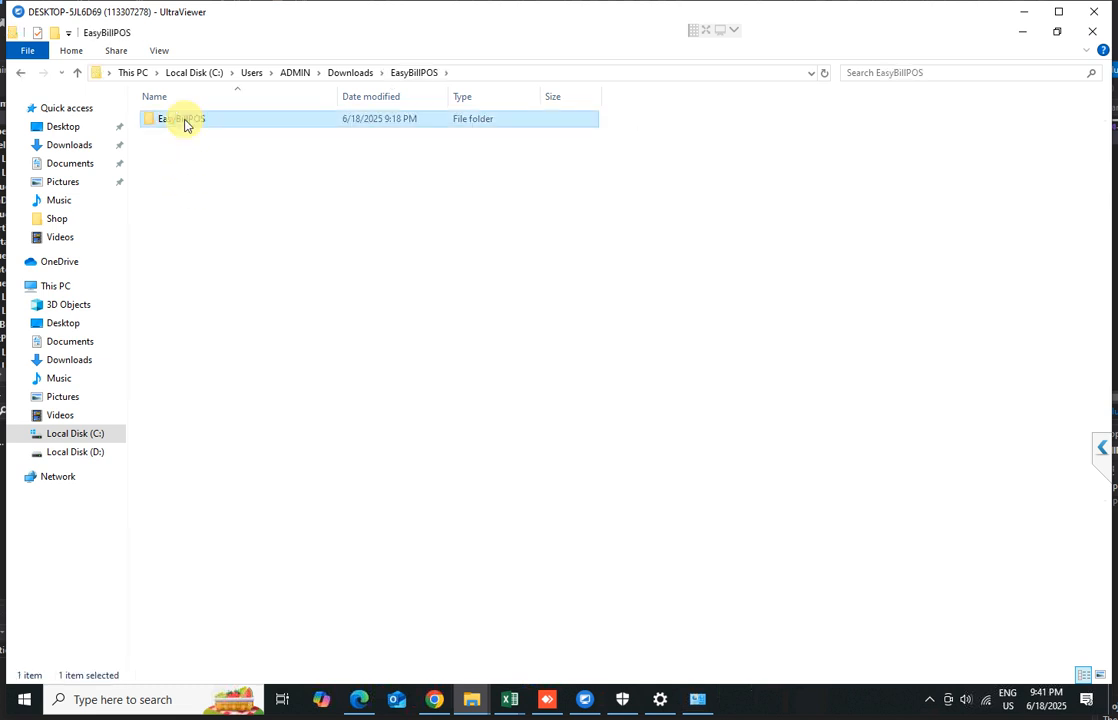
right_click(184, 124)
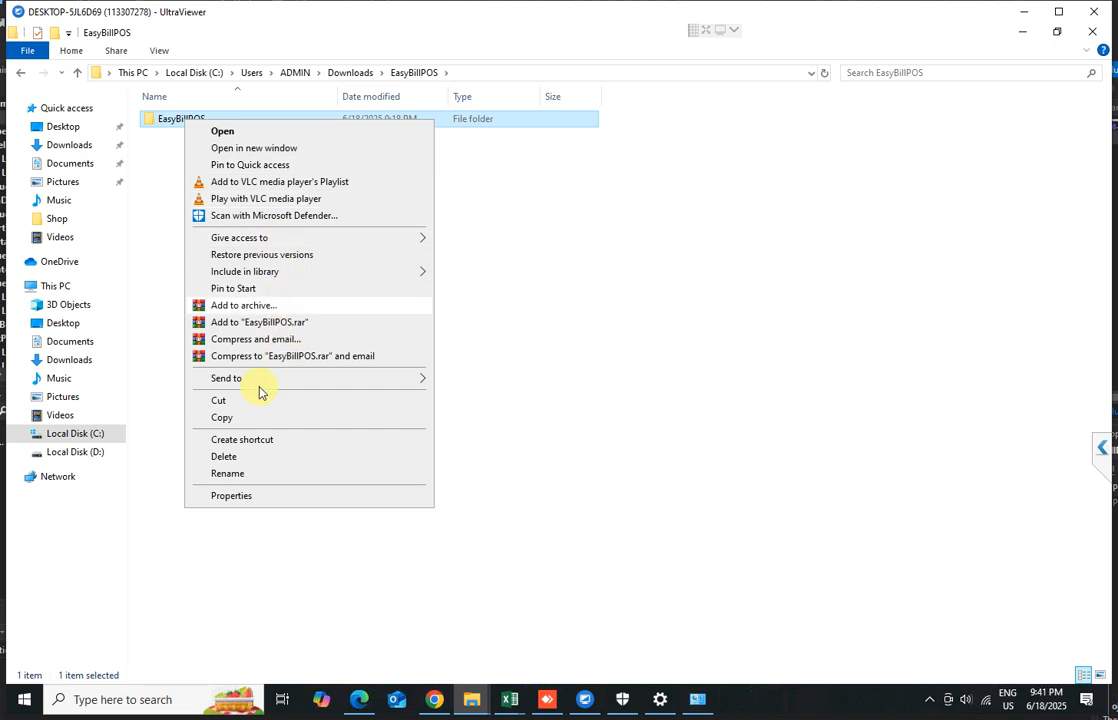
left_click(231, 418)
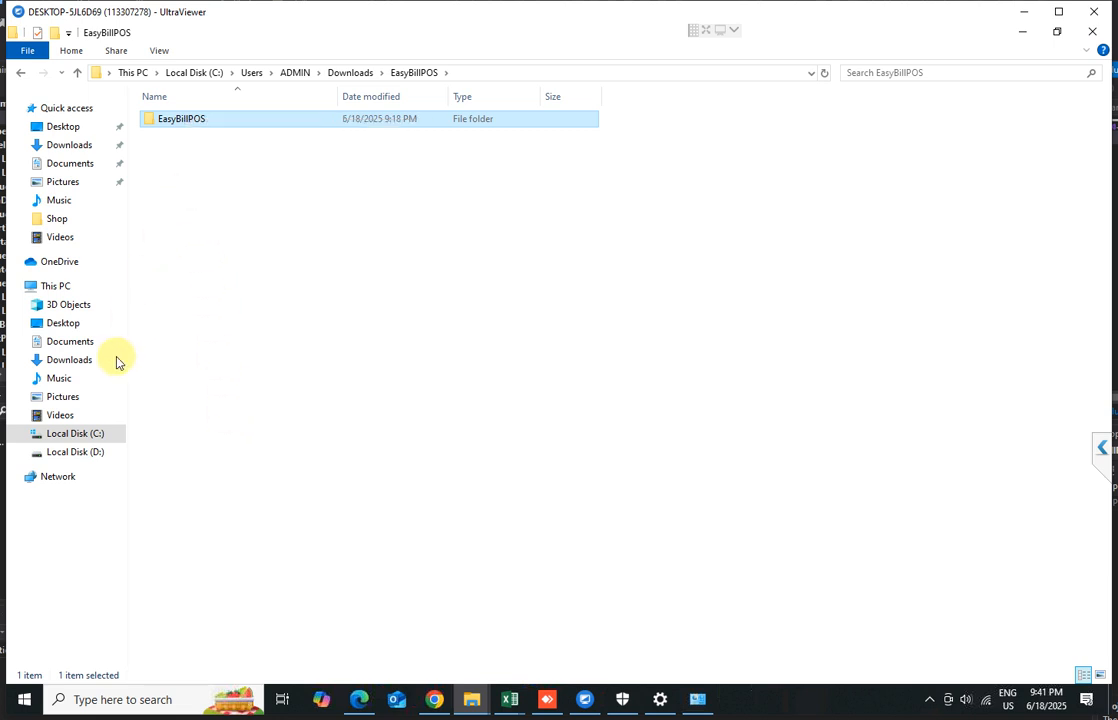
left_click(76, 454)
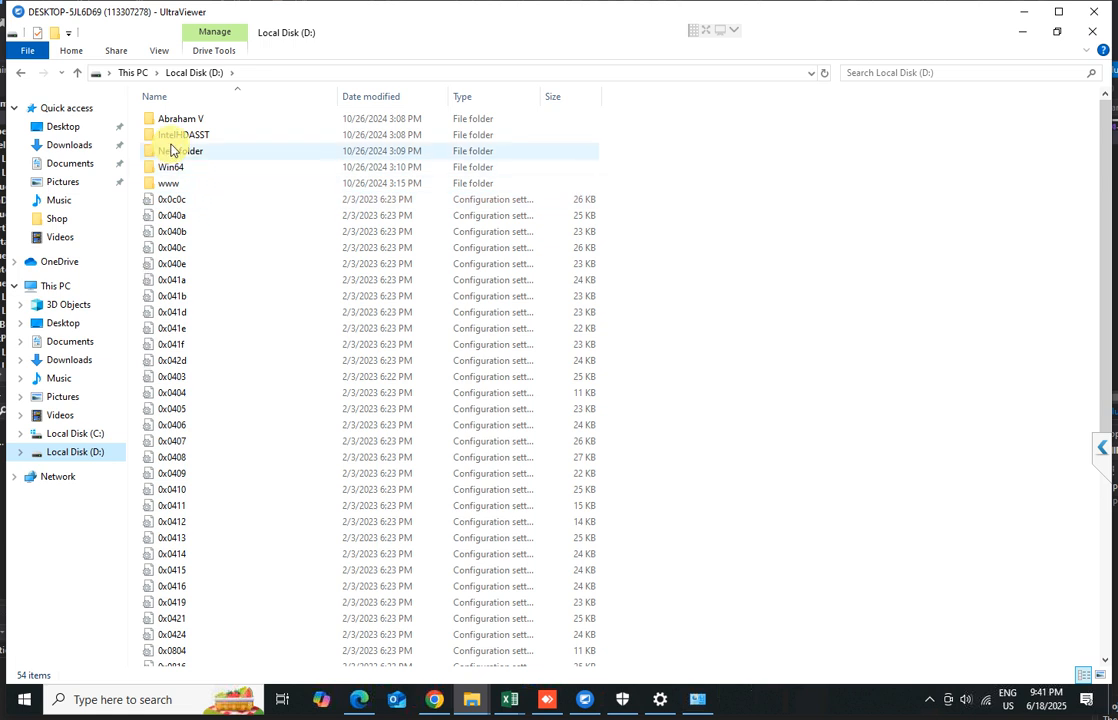
mouse_move(171, 150)
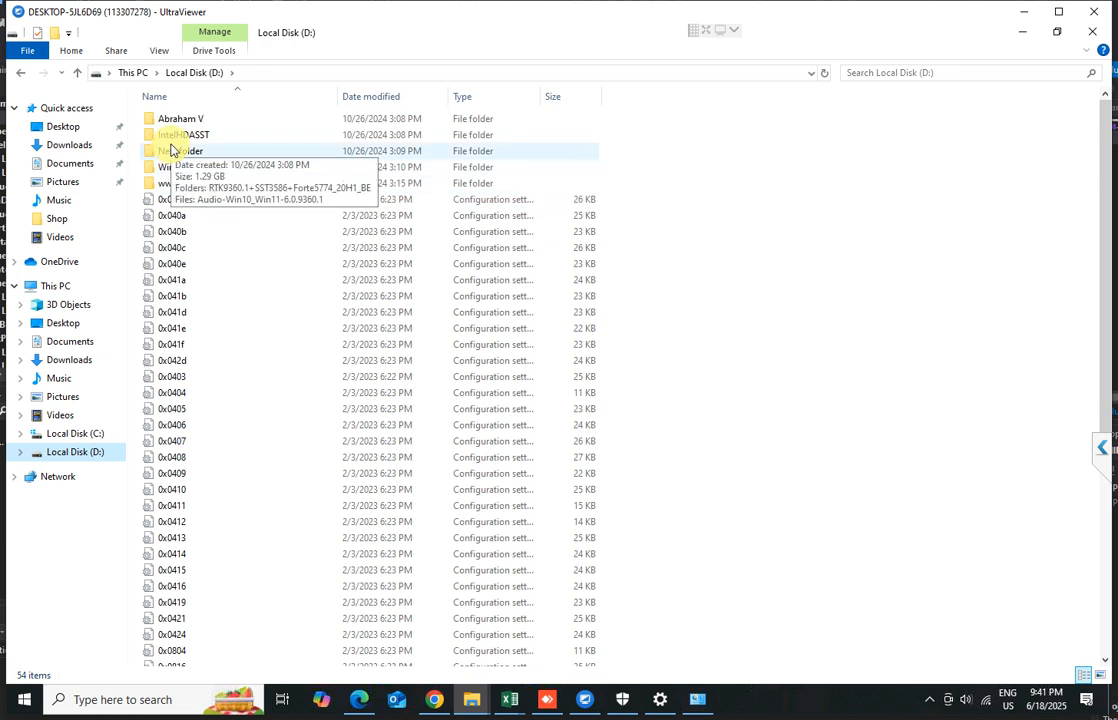
right_click(731, 281)
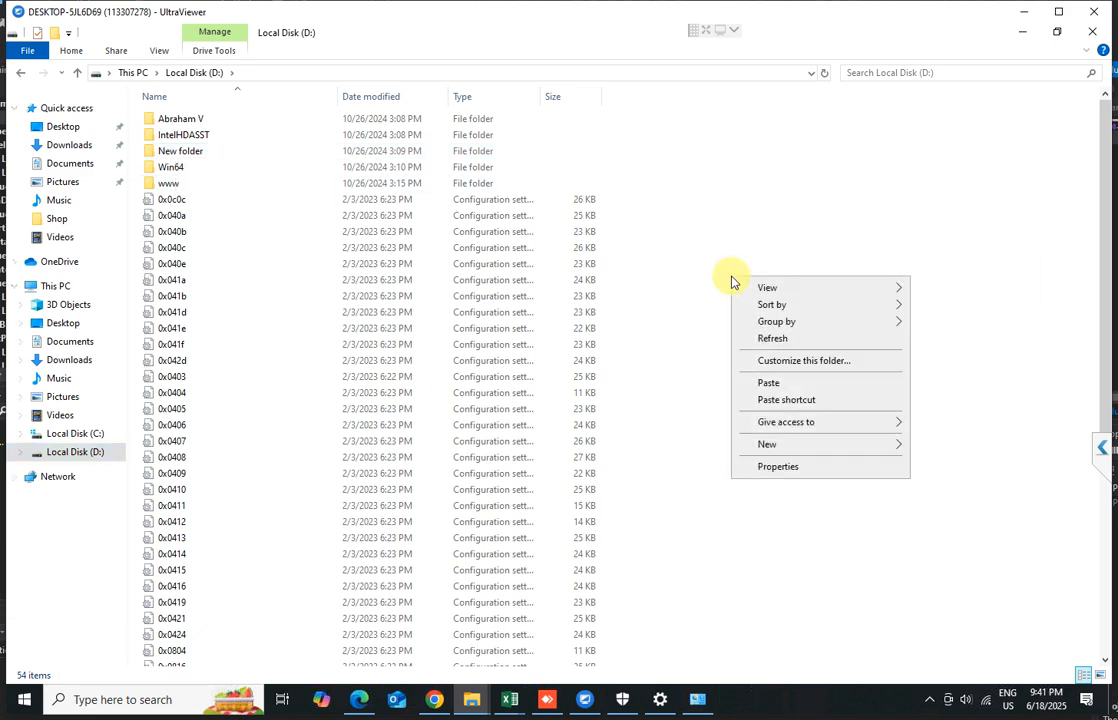
left_click(765, 390)
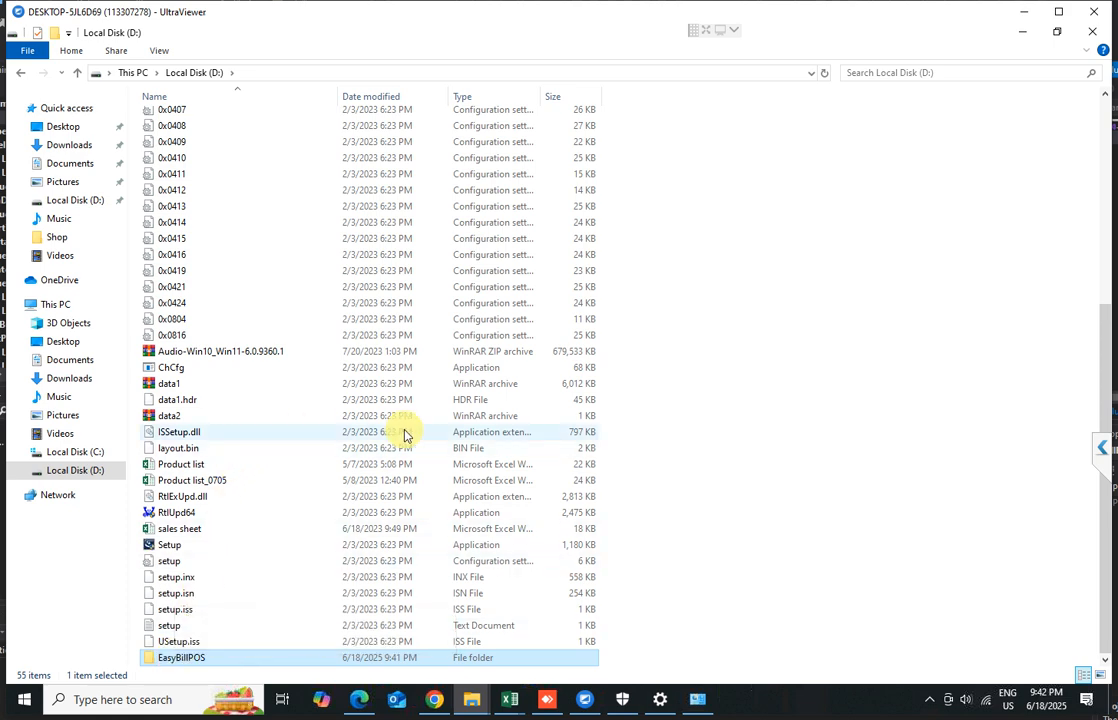
Step: Enlarge the item icons on Local Disk (D:) and open the Barcode Font folder inside the copied EasyBillPOS folder
scroll(404, 434, "up", 7)
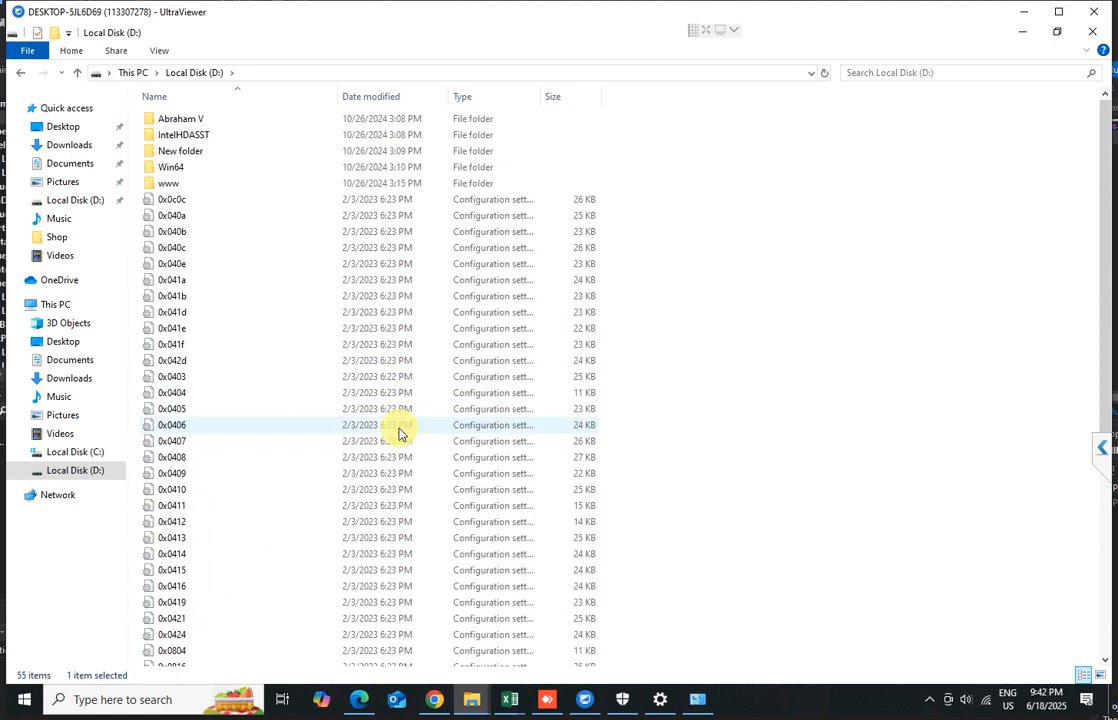
scroll(398, 432, "down", 7)
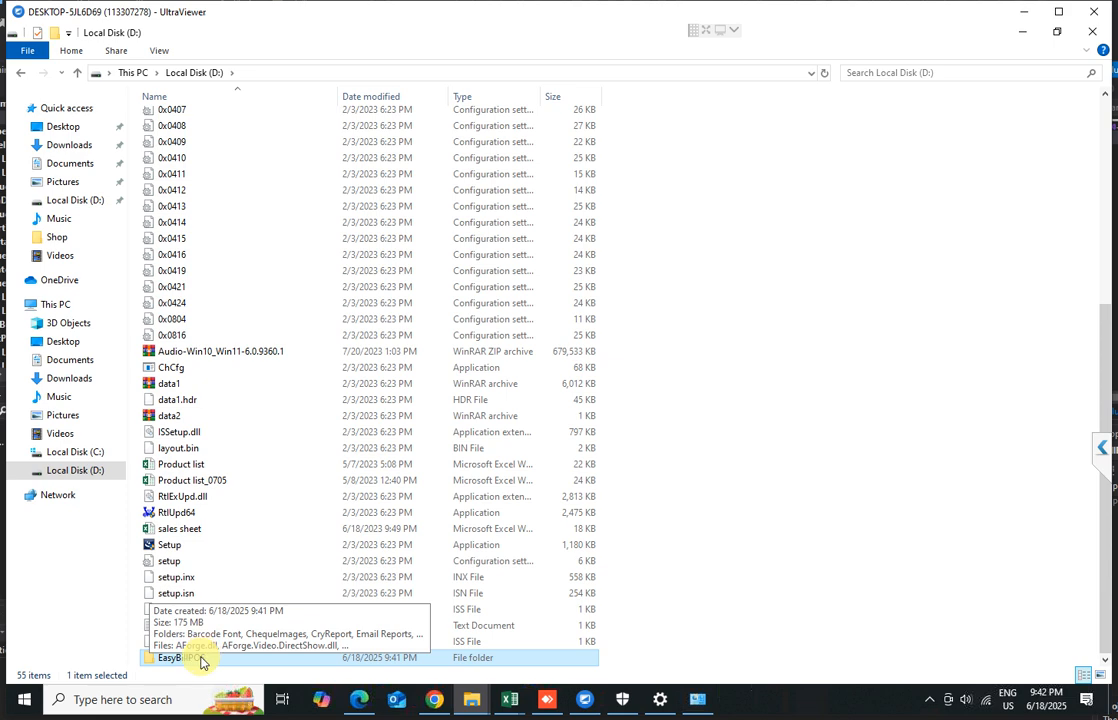
scroll(202, 662, "up", 1, "ctrl")
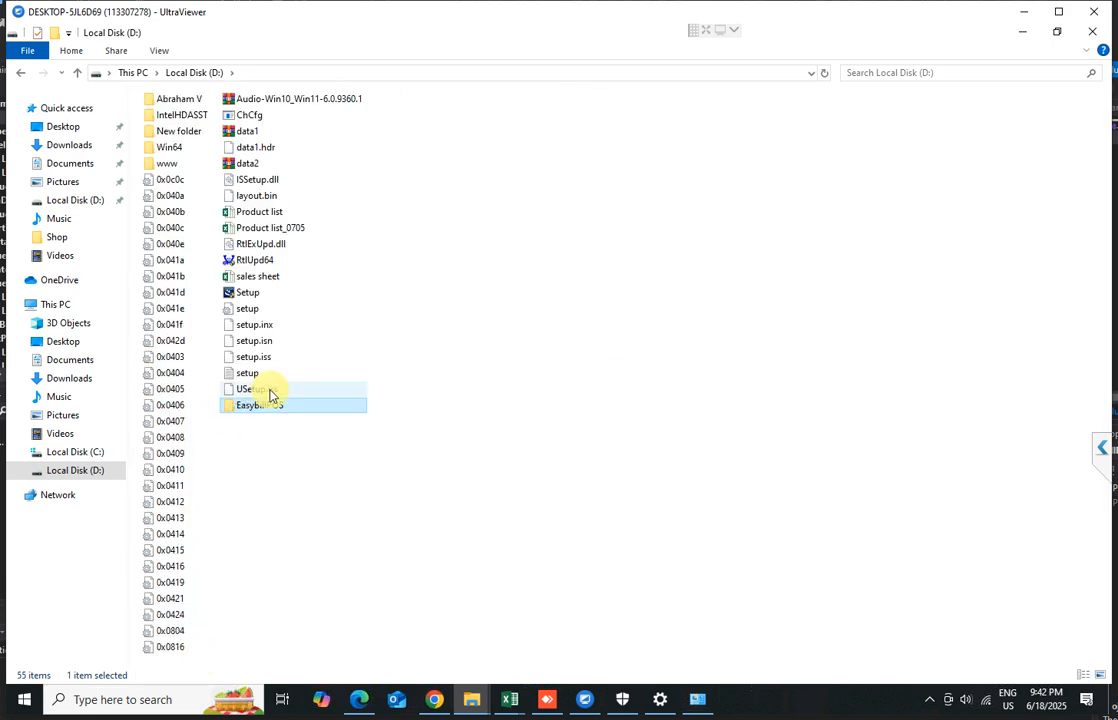
scroll(270, 395, "up", 1, "ctrl")
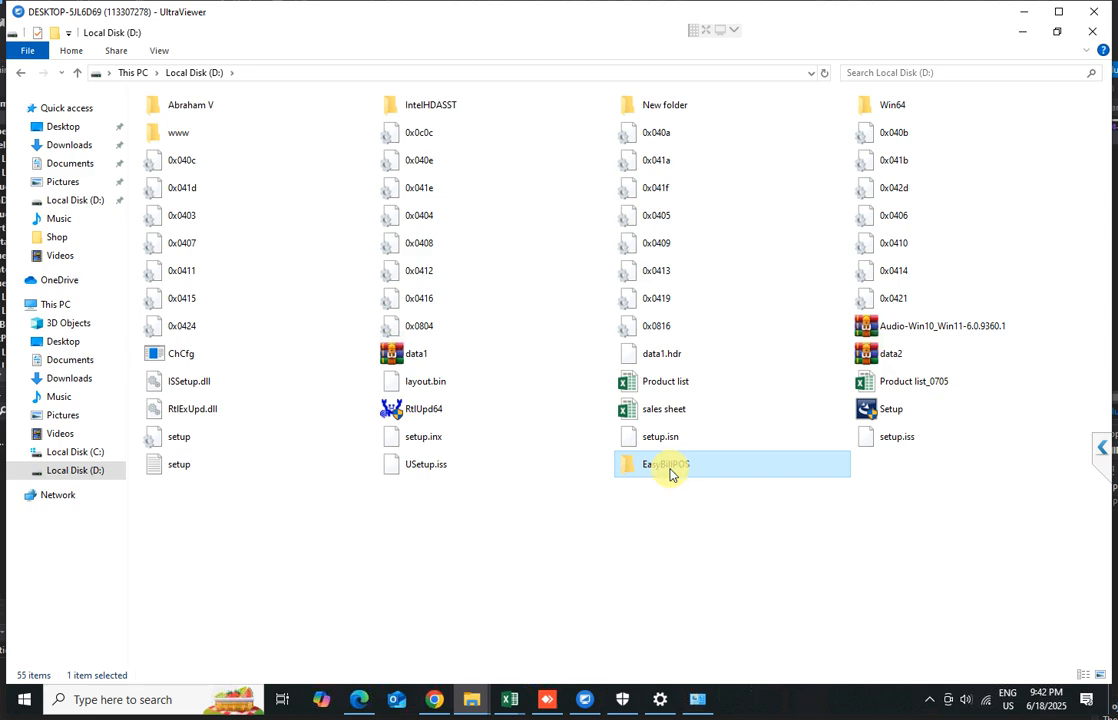
double_click(668, 466)
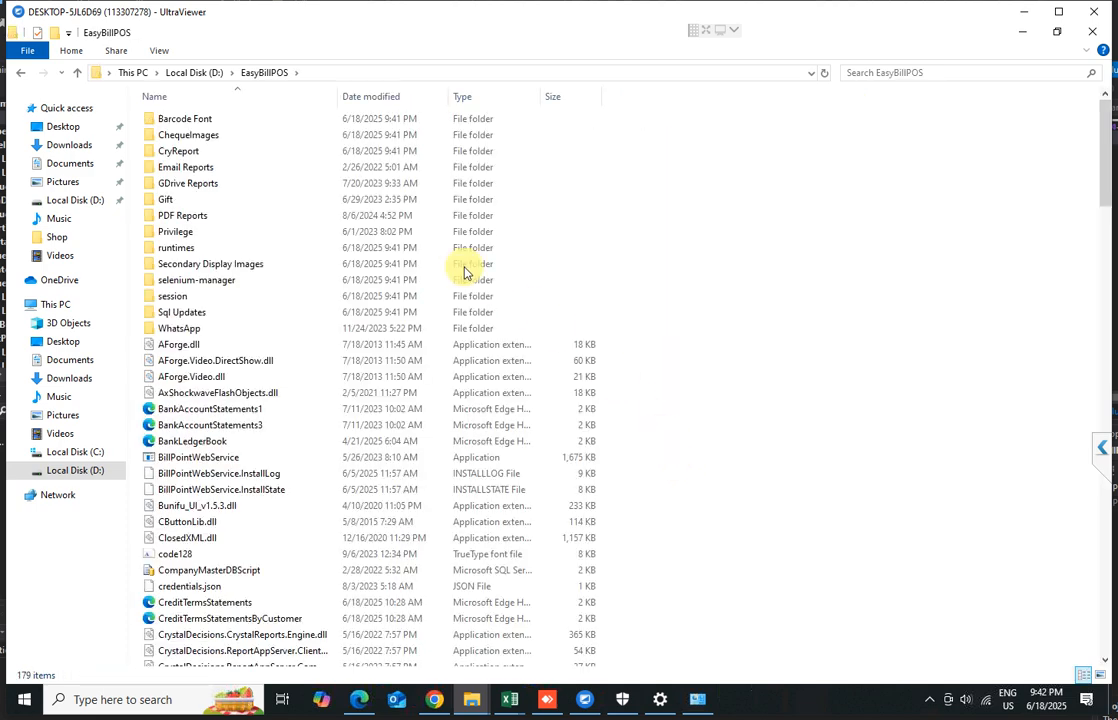
double_click(194, 122)
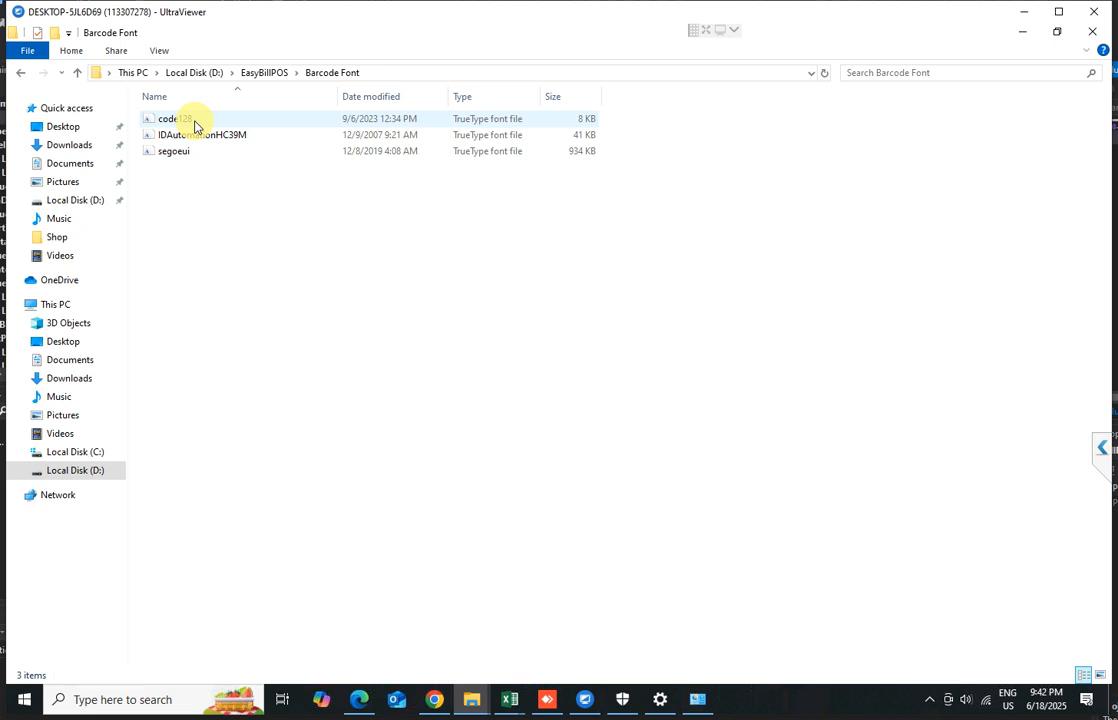
Step: Install the code128 and IDAutomationHC39M fonts from the Barcode Font folder
double_click(194, 120)
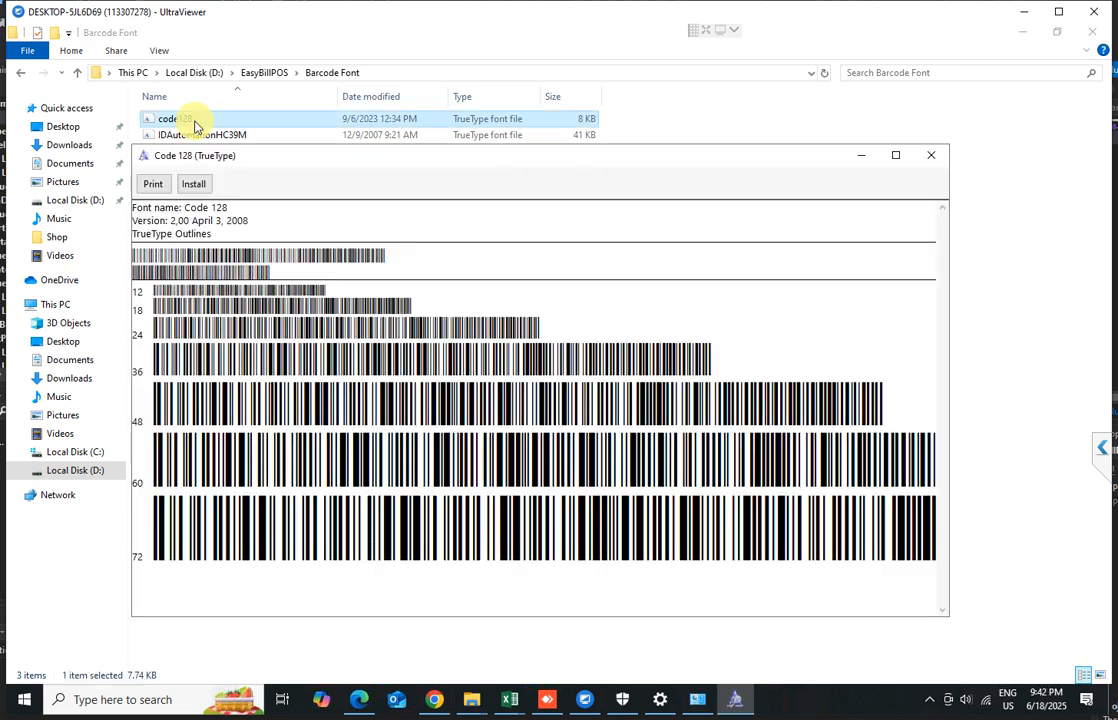
left_click(194, 184)
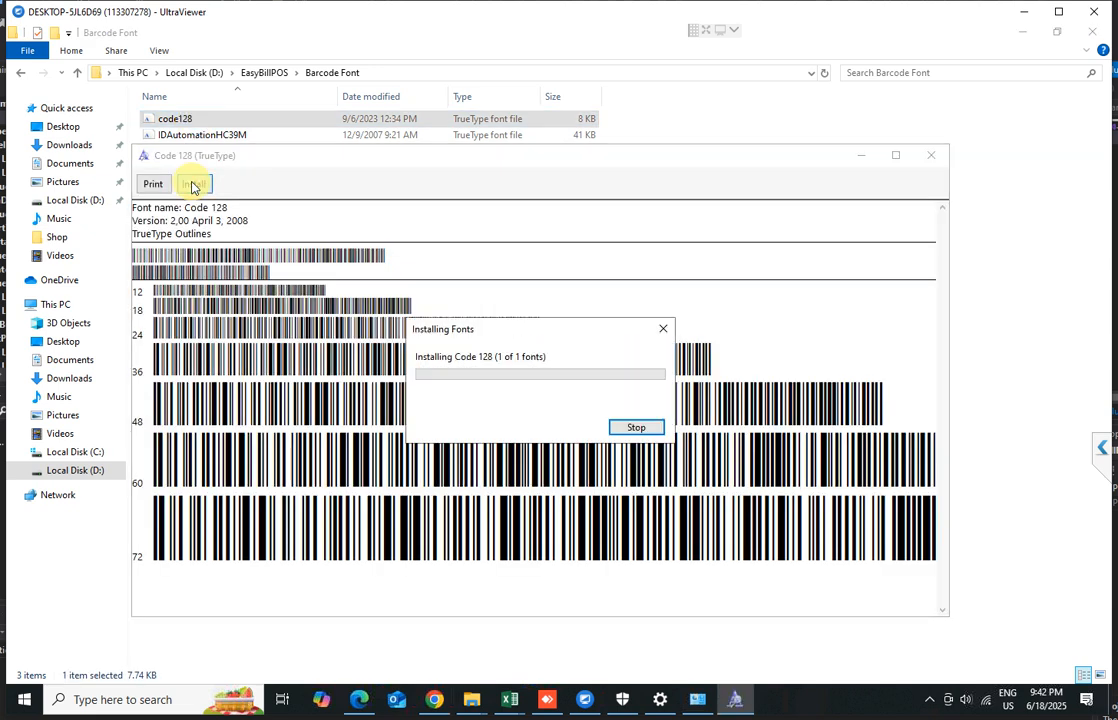
left_click(930, 156)
double_click(235, 137)
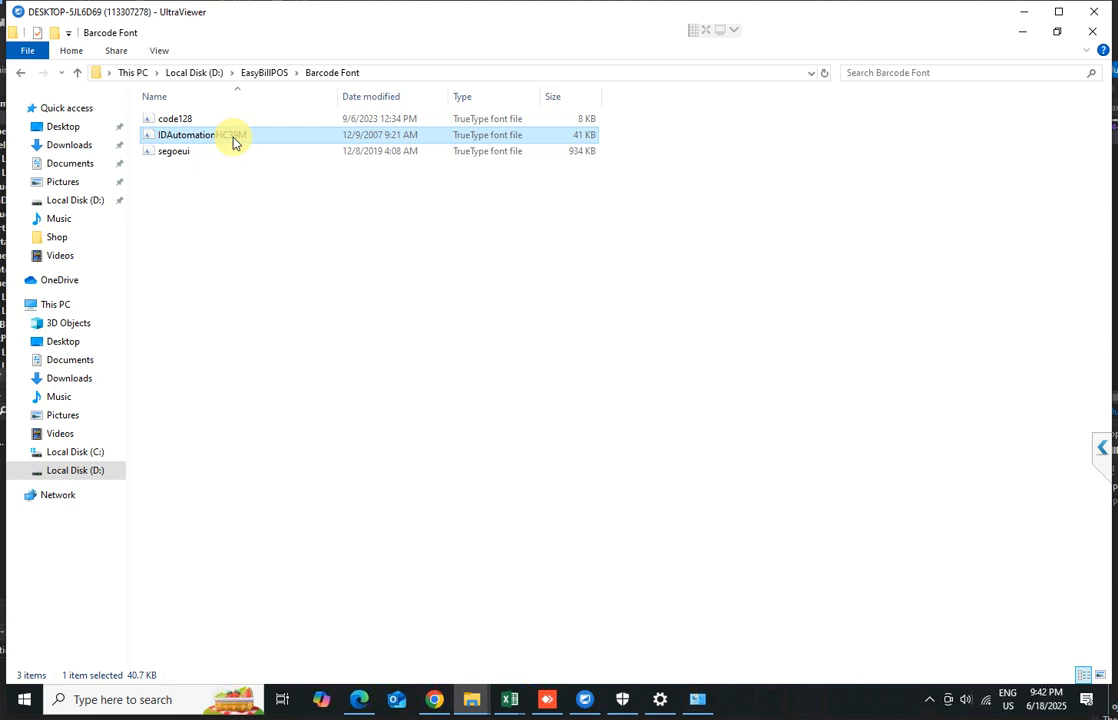
left_click(215, 204)
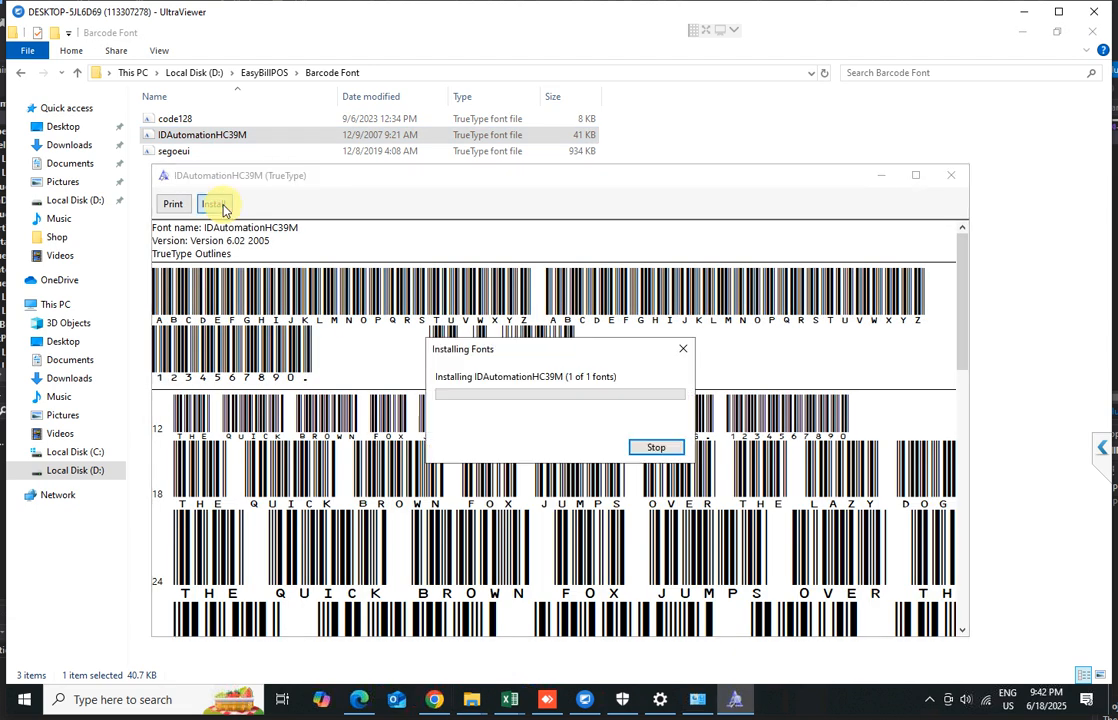
Step: Install the segoeui font from the Barcode Font folder and close the font preview
left_click(950, 176)
double_click(172, 152)
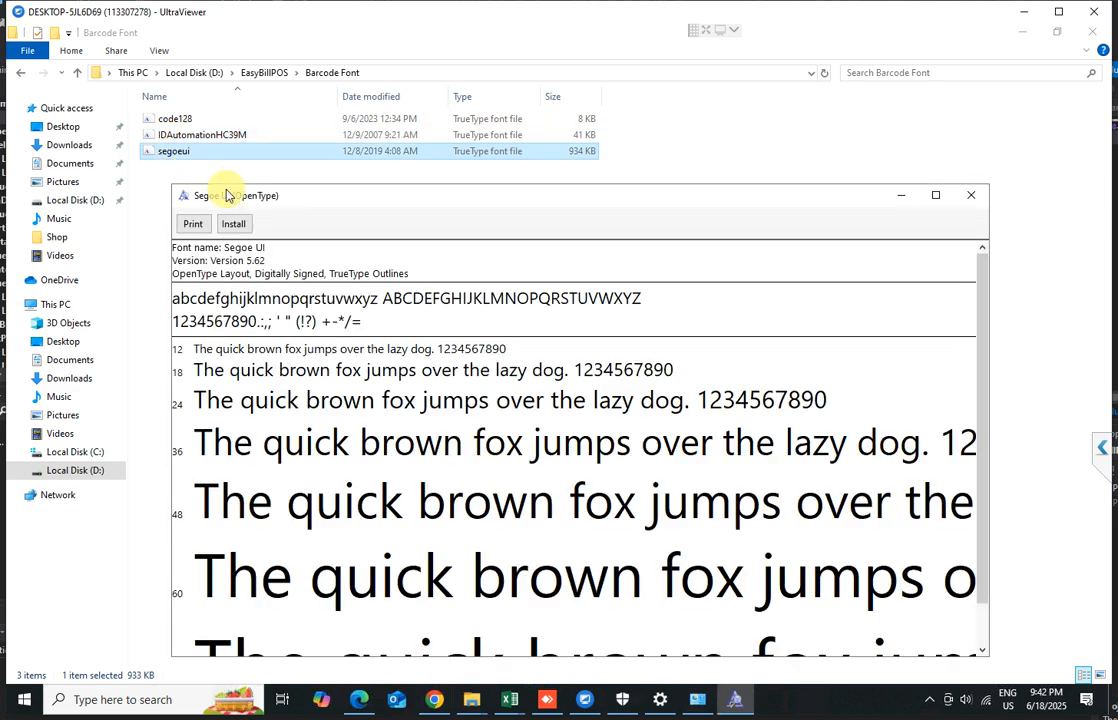
left_click(235, 225)
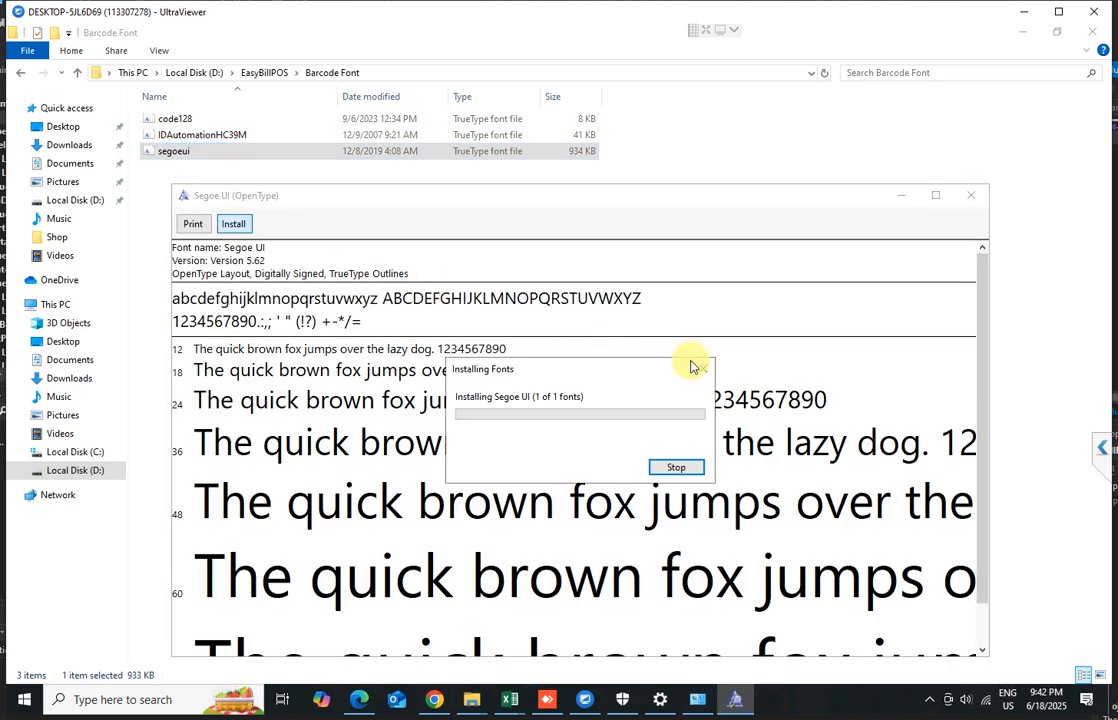
left_click(971, 195)
Step: Create a desktop shortcut to the EasyBillPOS application in the EasyBillPOS folder on Local Disk (D:) and close the folder window
left_click(256, 76)
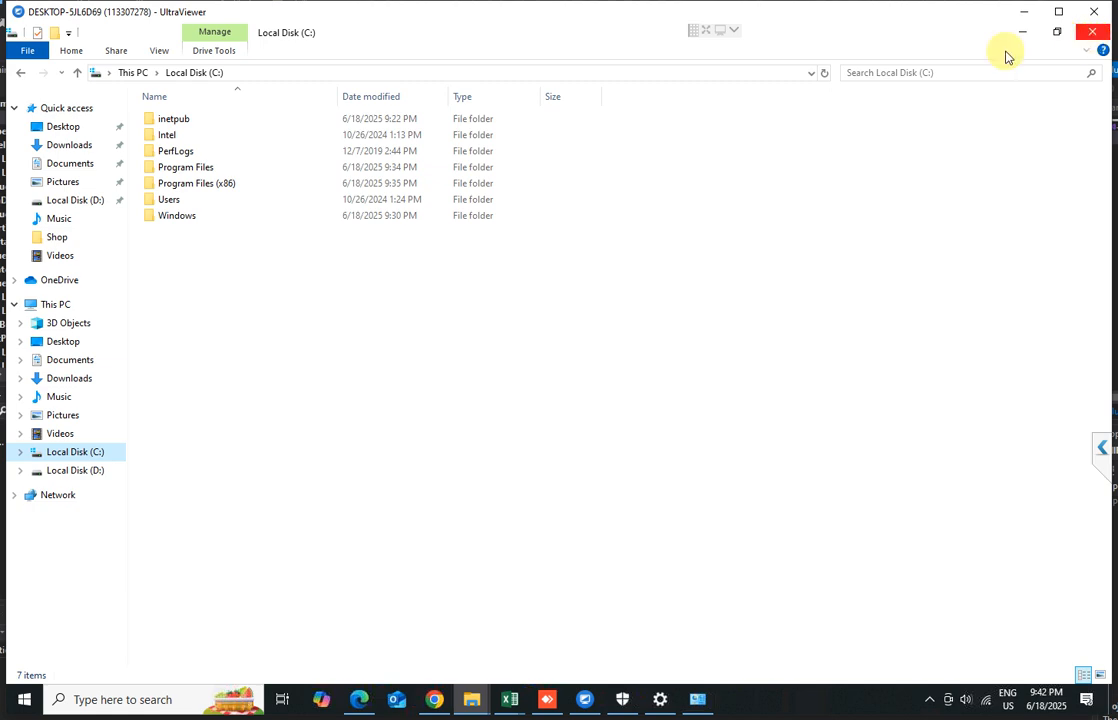
left_click(82, 476)
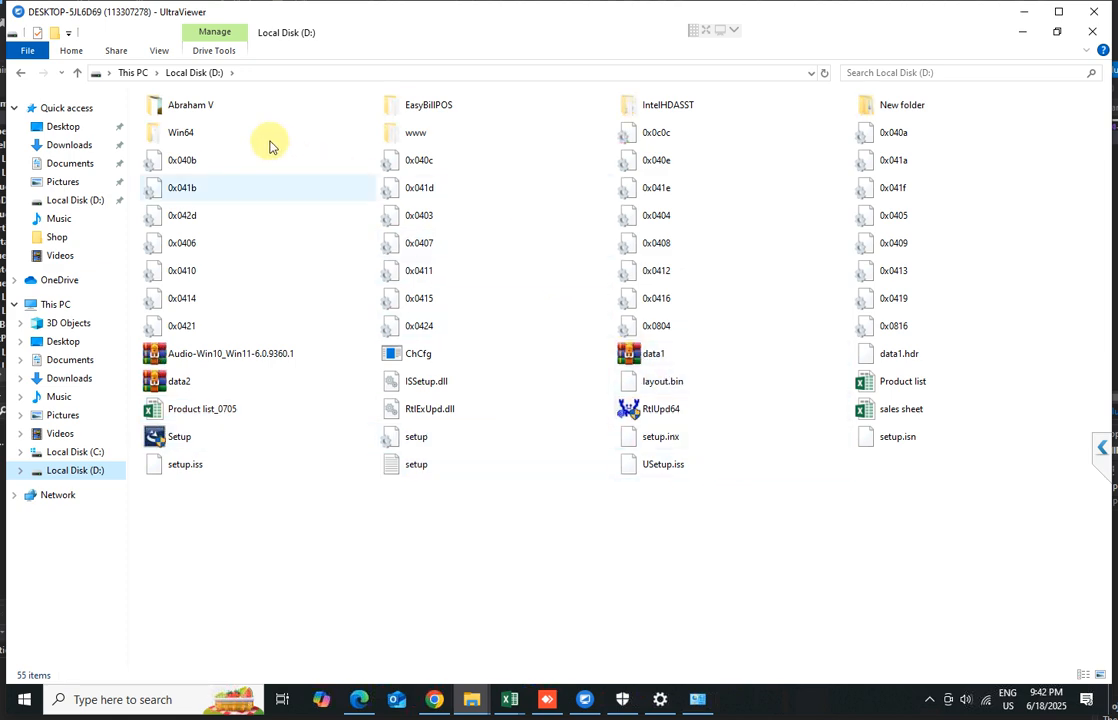
double_click(444, 115)
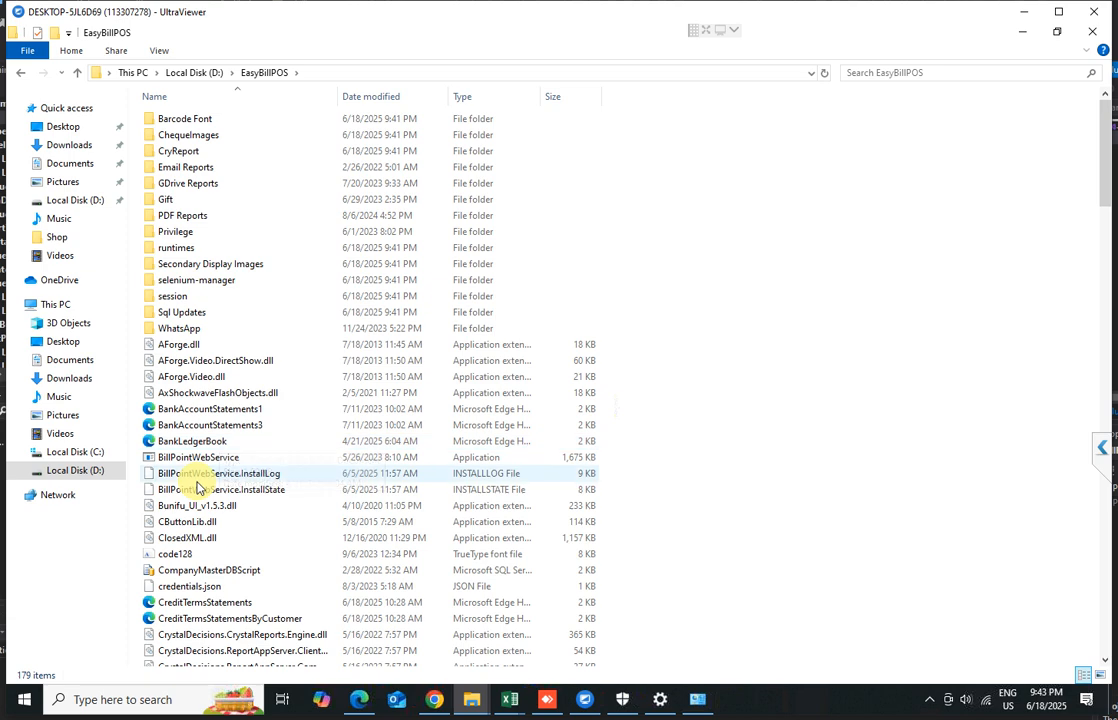
left_click(197, 488)
key("e")
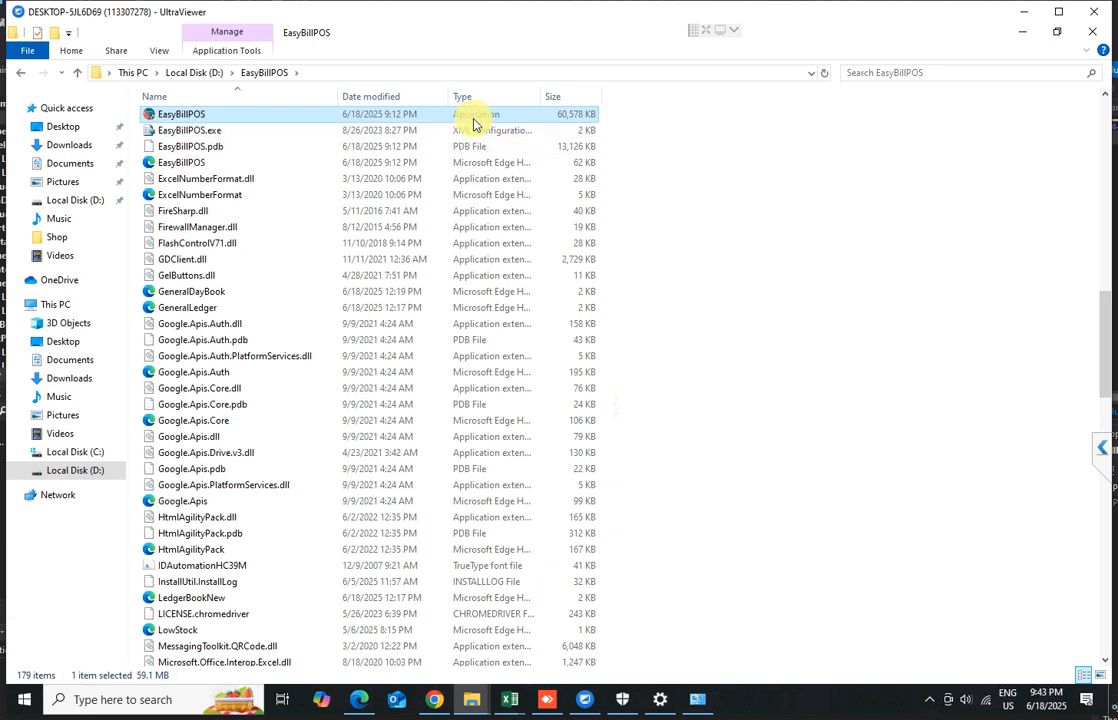
right_click(177, 114)
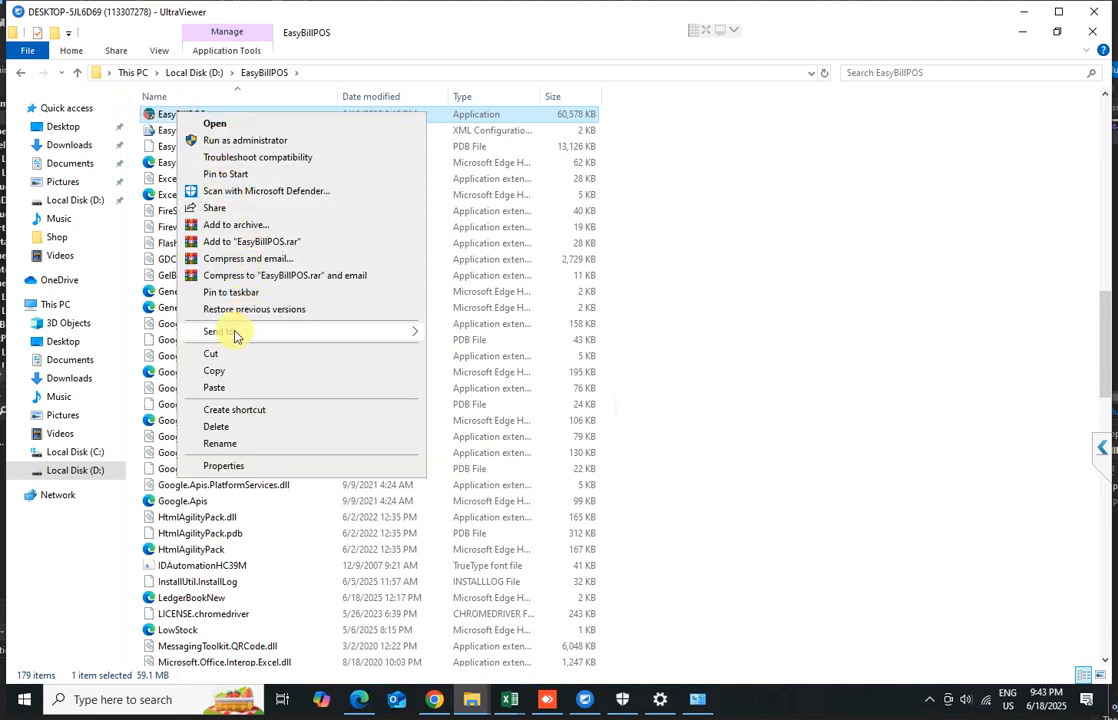
mouse_move(231, 340)
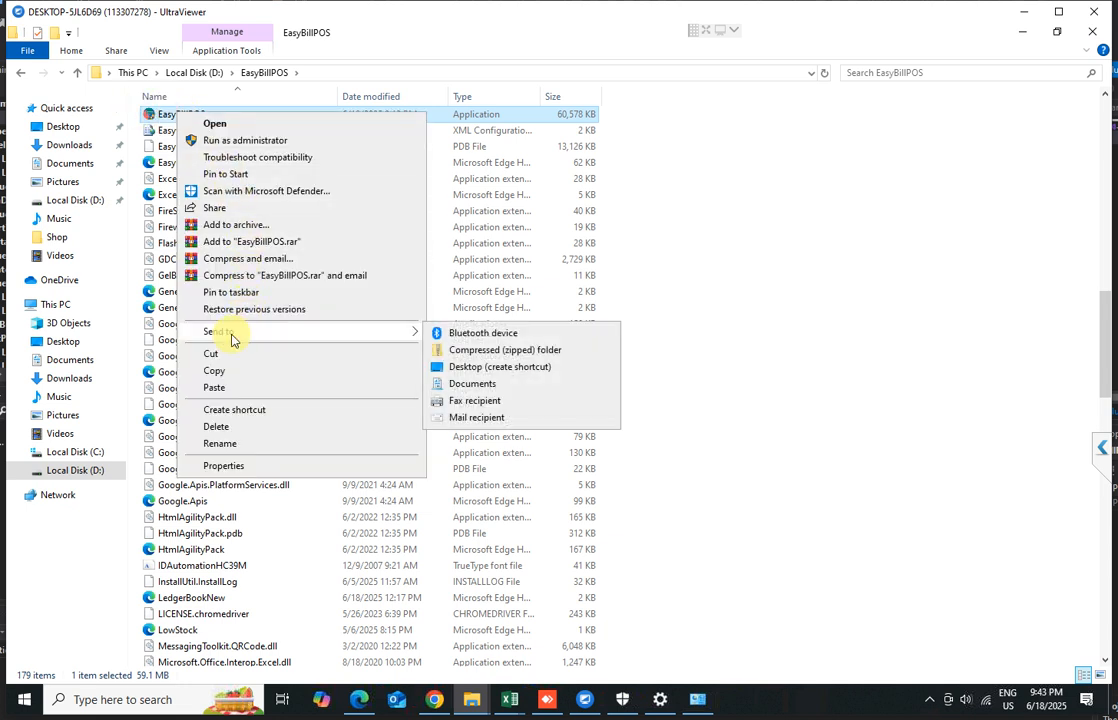
left_click(469, 369)
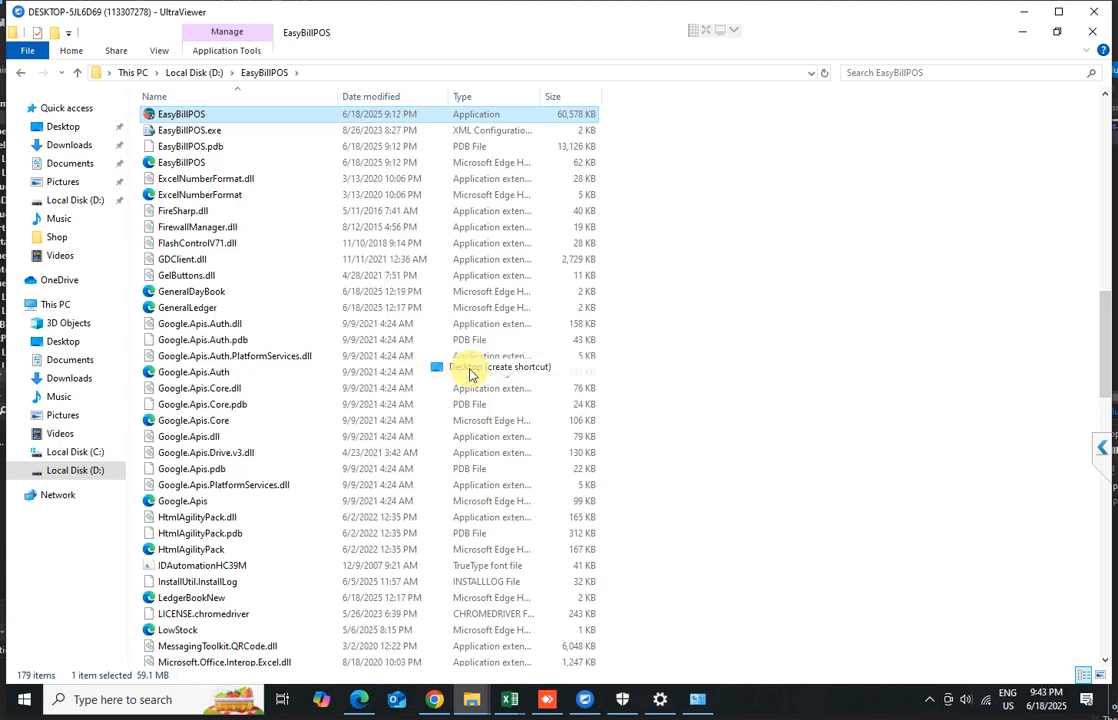
left_click(1091, 36)
Step: Rename the new desktop shortcut as EasyBillPOS
left_click(100, 512)
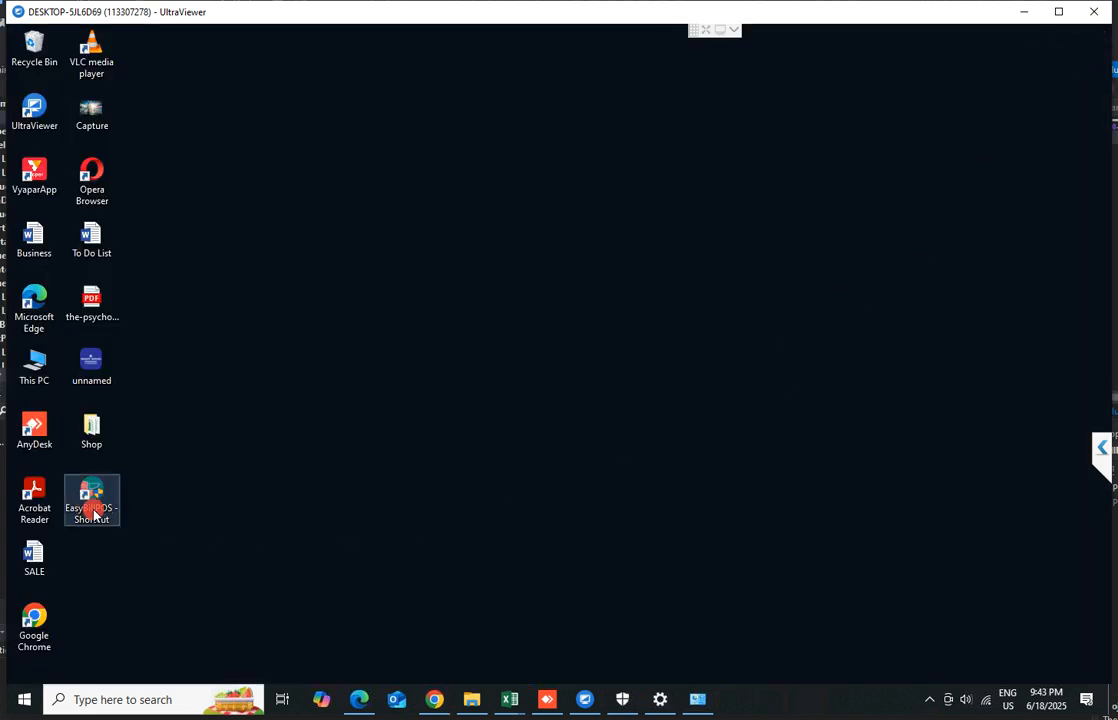
left_click(103, 514)
left_click(112, 511)
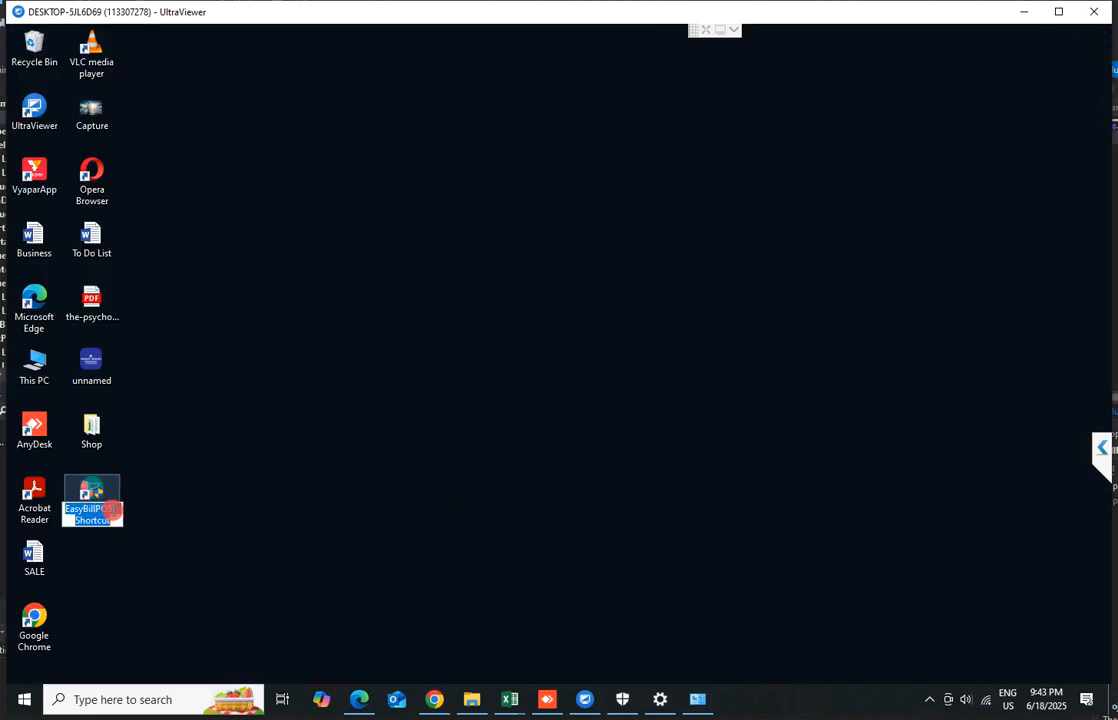
left_click_drag(113, 511, 122, 521)
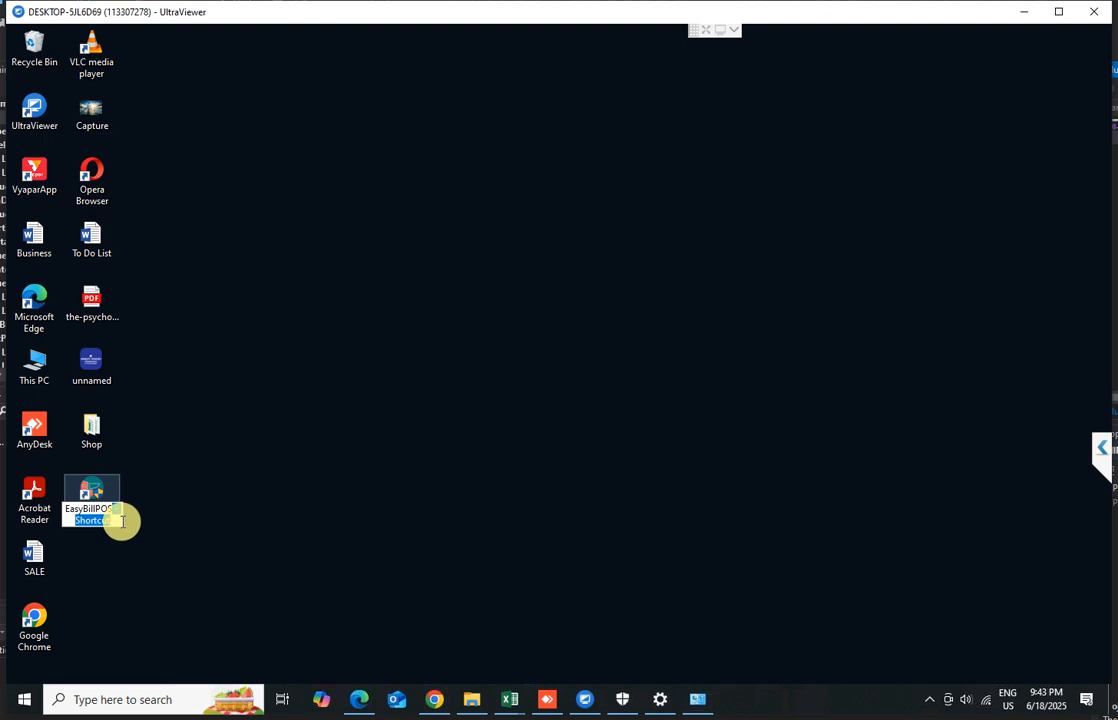
key("BackSpace")
key("Return")
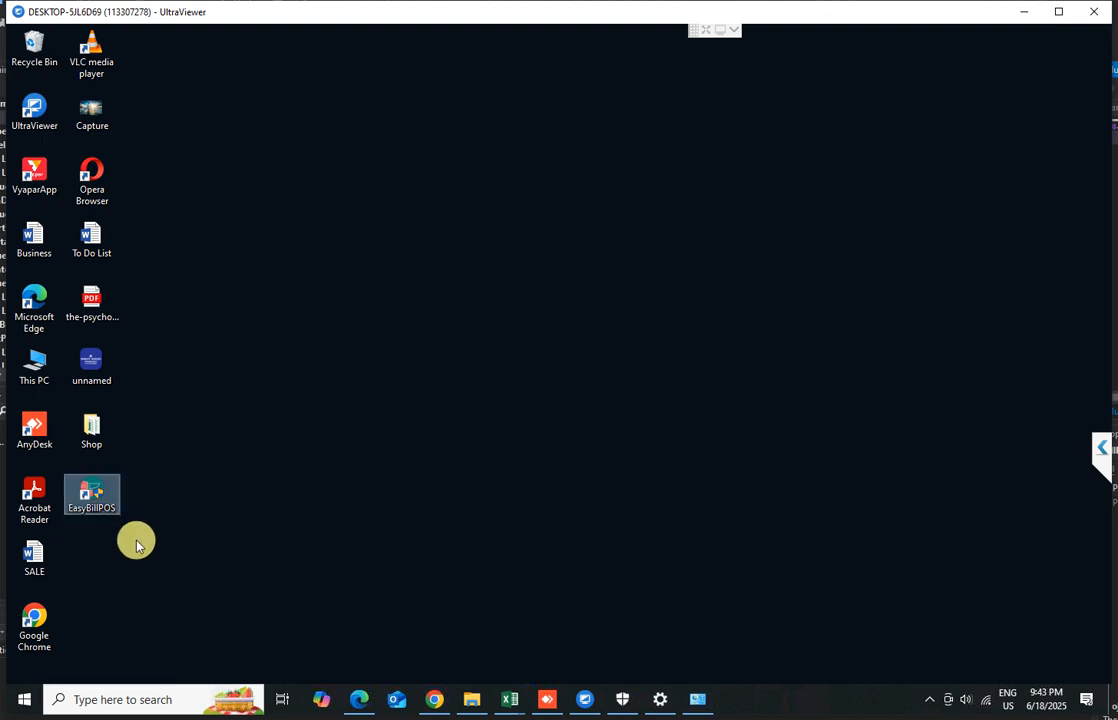
Step: Launch EasyBillPOS and, from the User Account Control prompt's details, change the notification level to Never notify and authorize the change
double_click(95, 498)
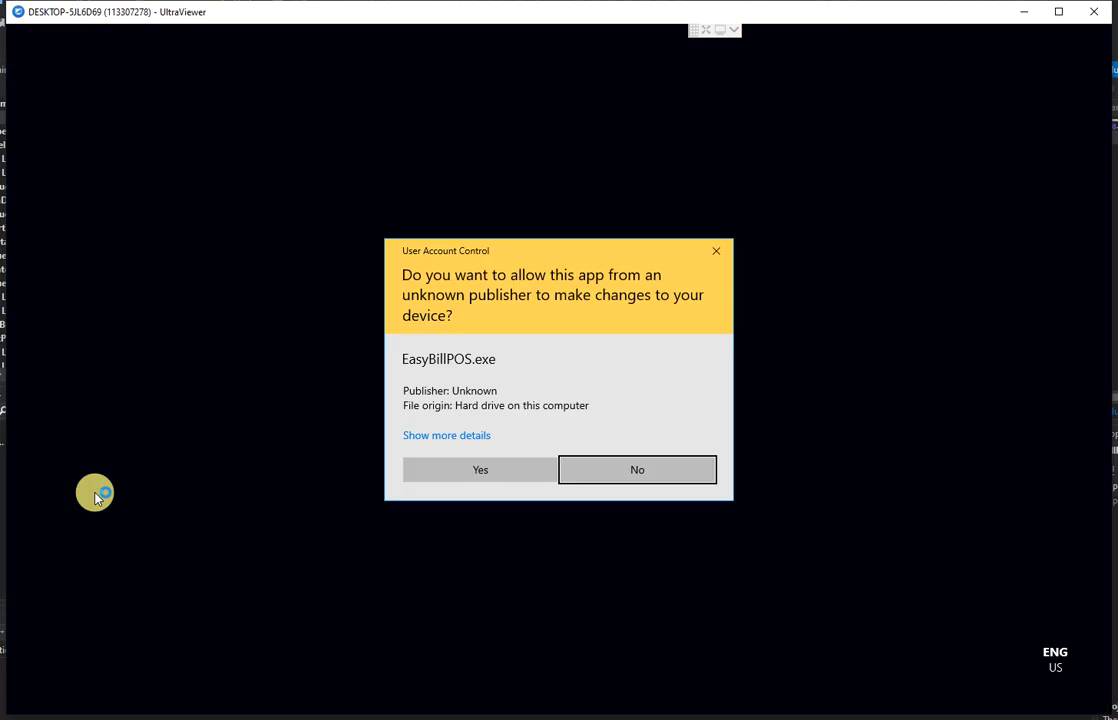
left_click(444, 438)
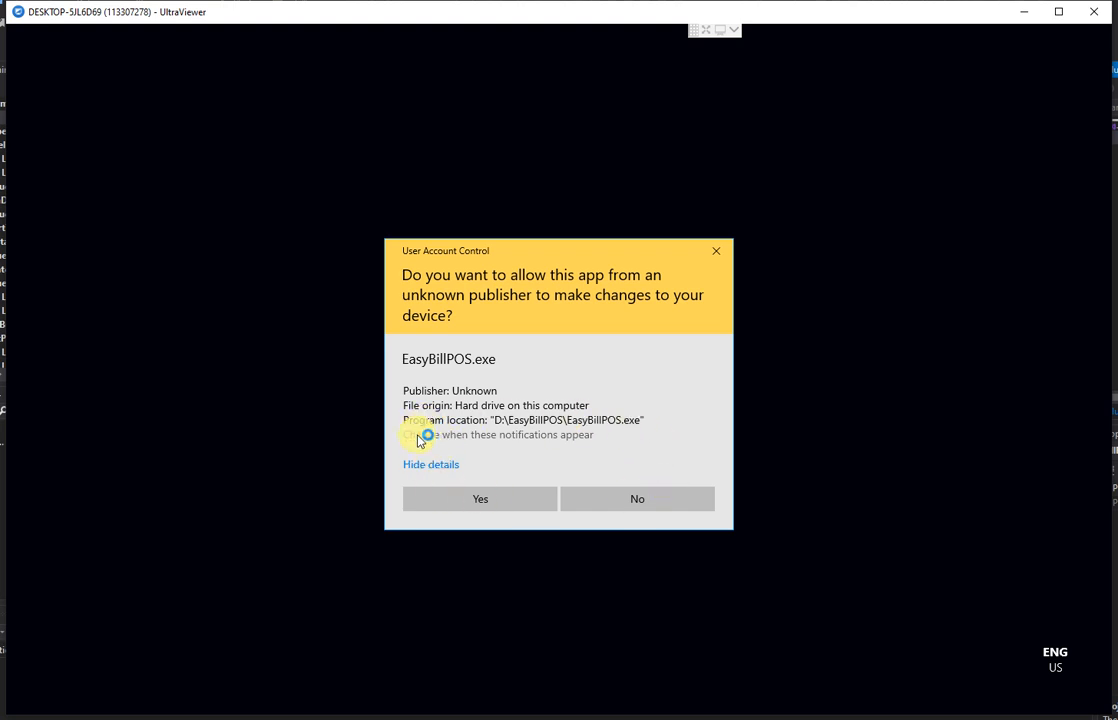
left_click(428, 464)
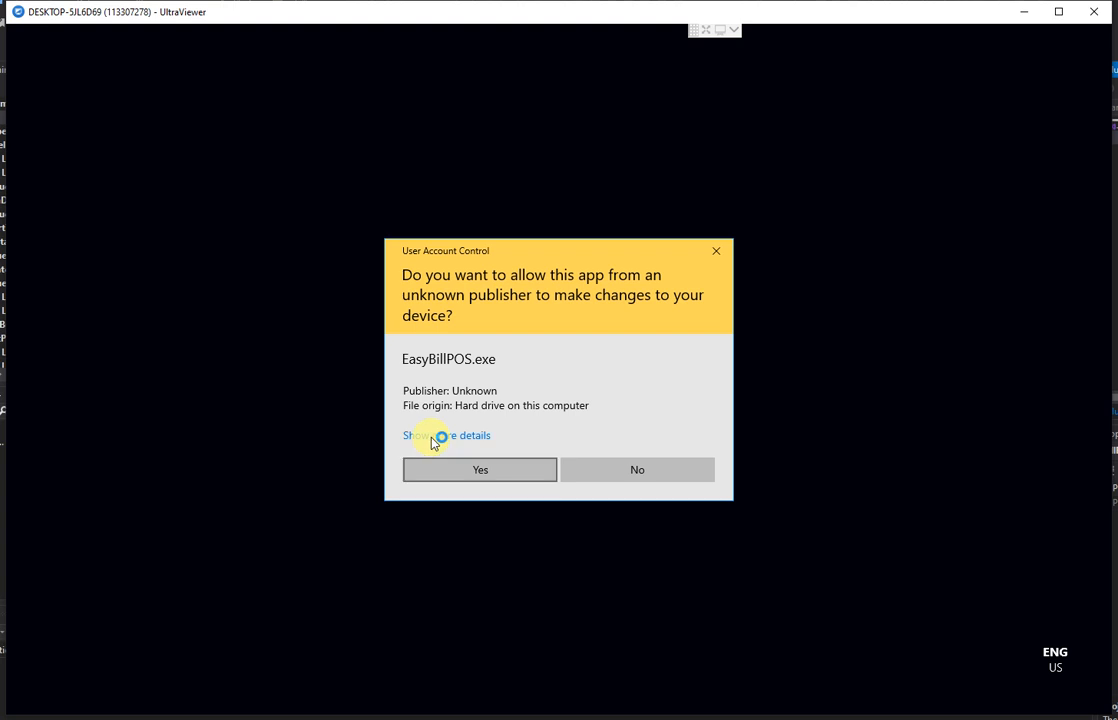
left_click(436, 439)
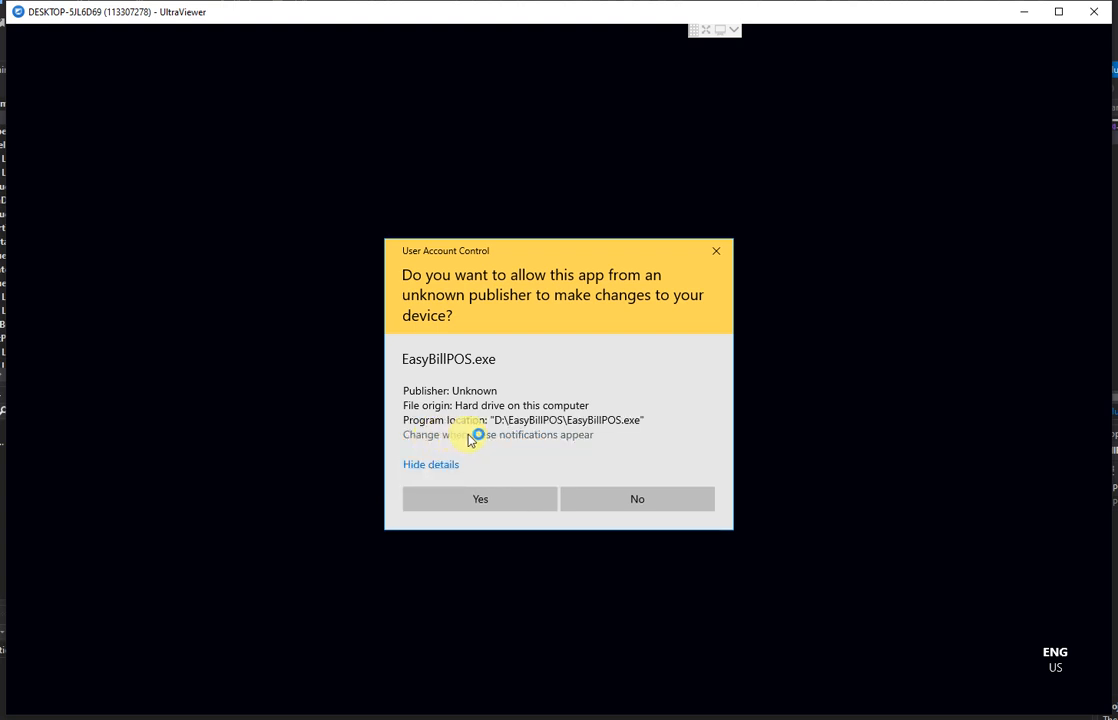
left_click(470, 440)
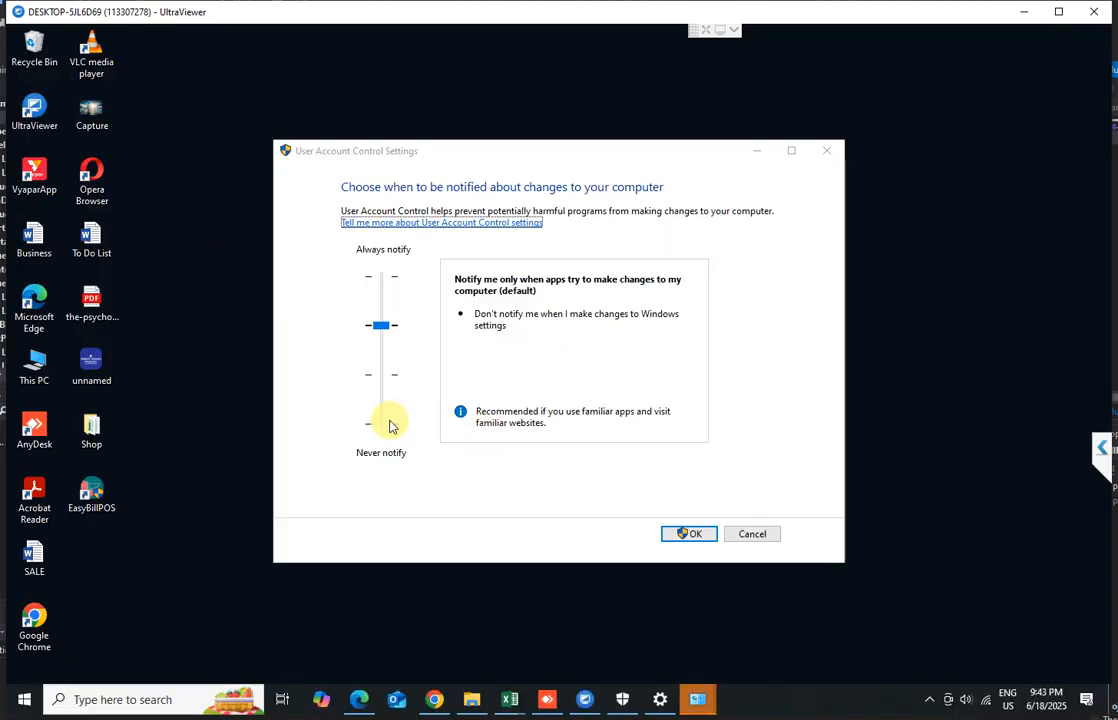
left_click(379, 426)
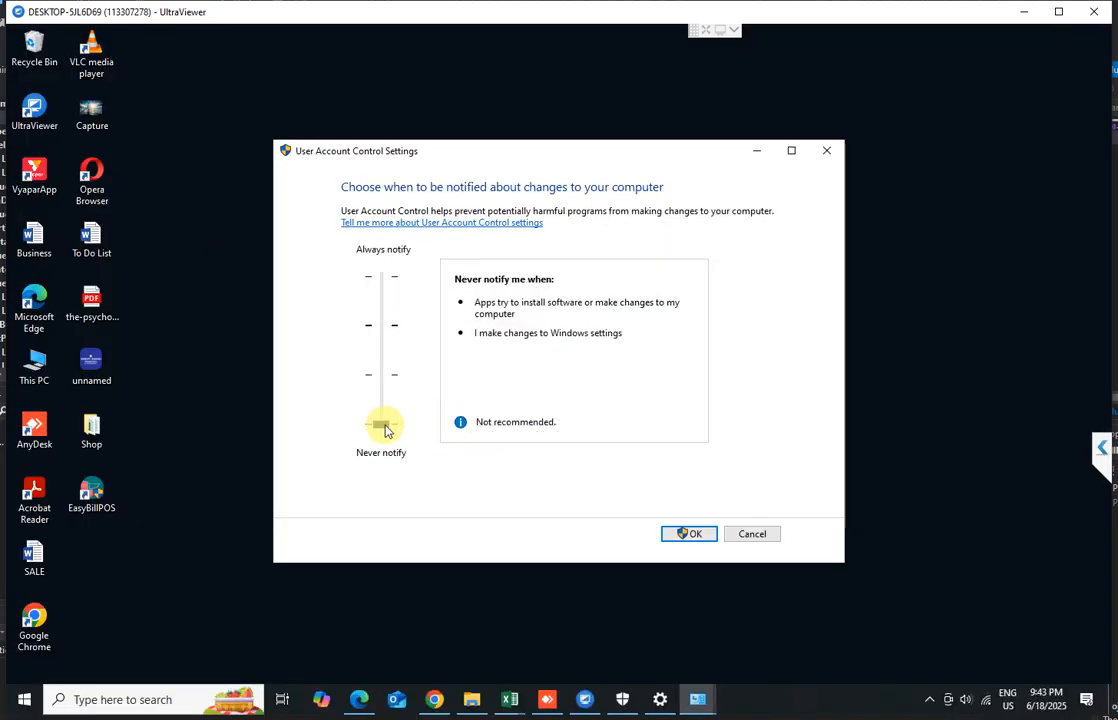
left_click(695, 536)
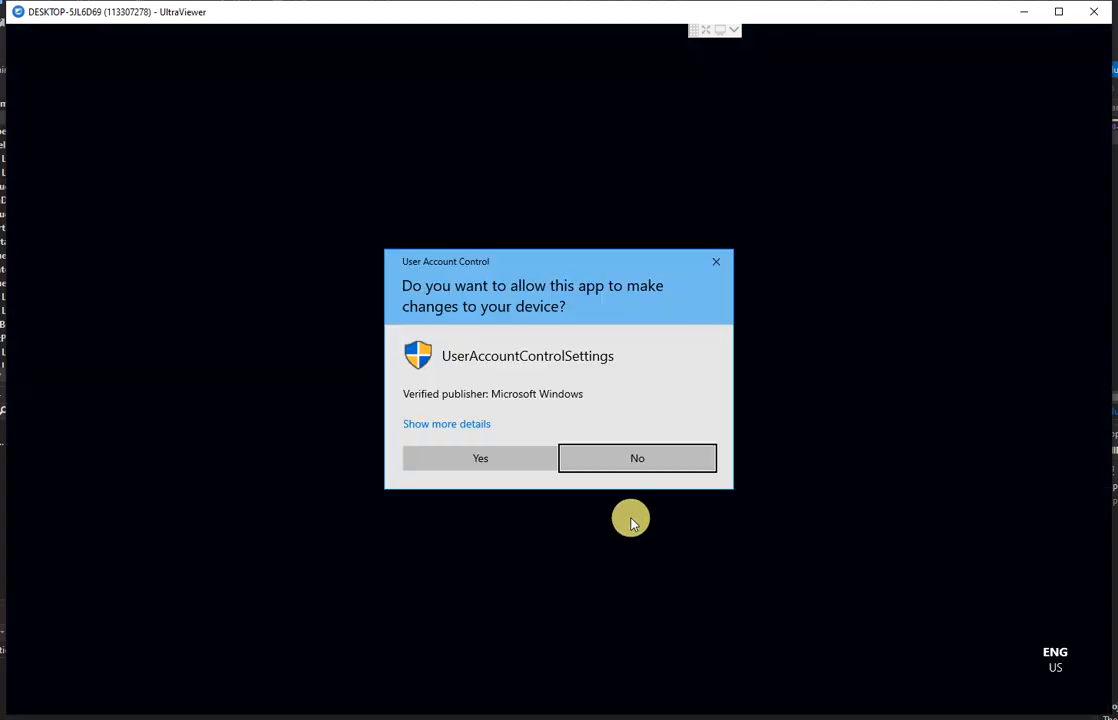
left_click(475, 460)
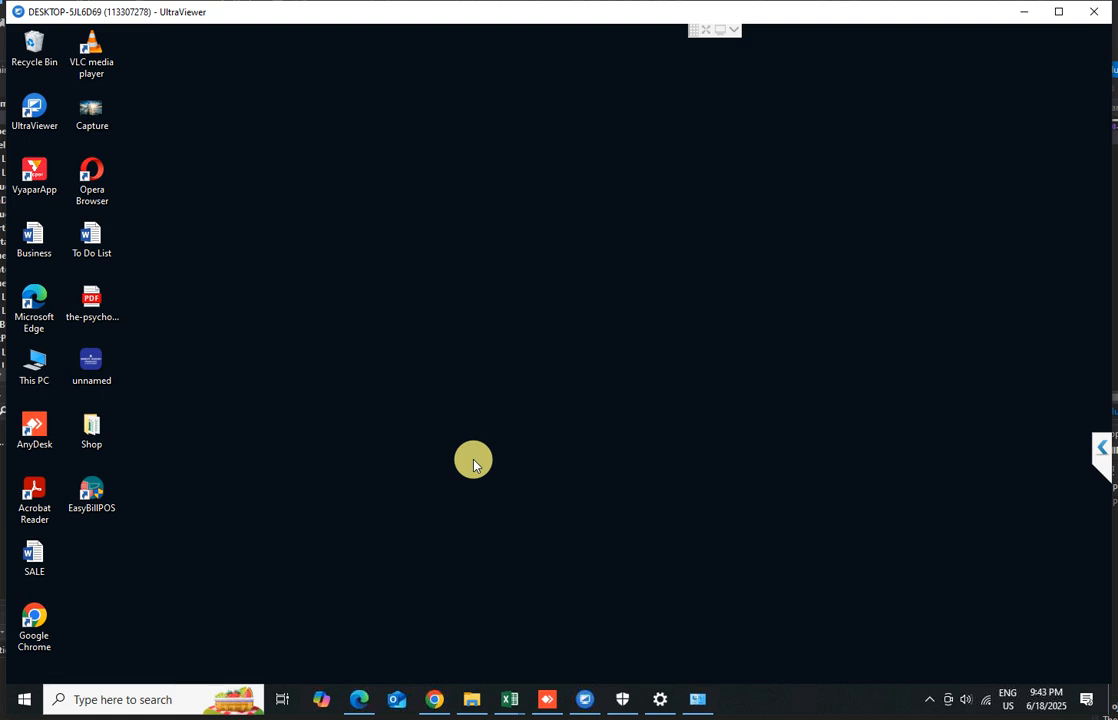
Step: Start EasyBillPOS from the desktop and search for SQL servers to set the server name to DESKTOP-5JL6D69\SQLEXPRESS
left_click(95, 492)
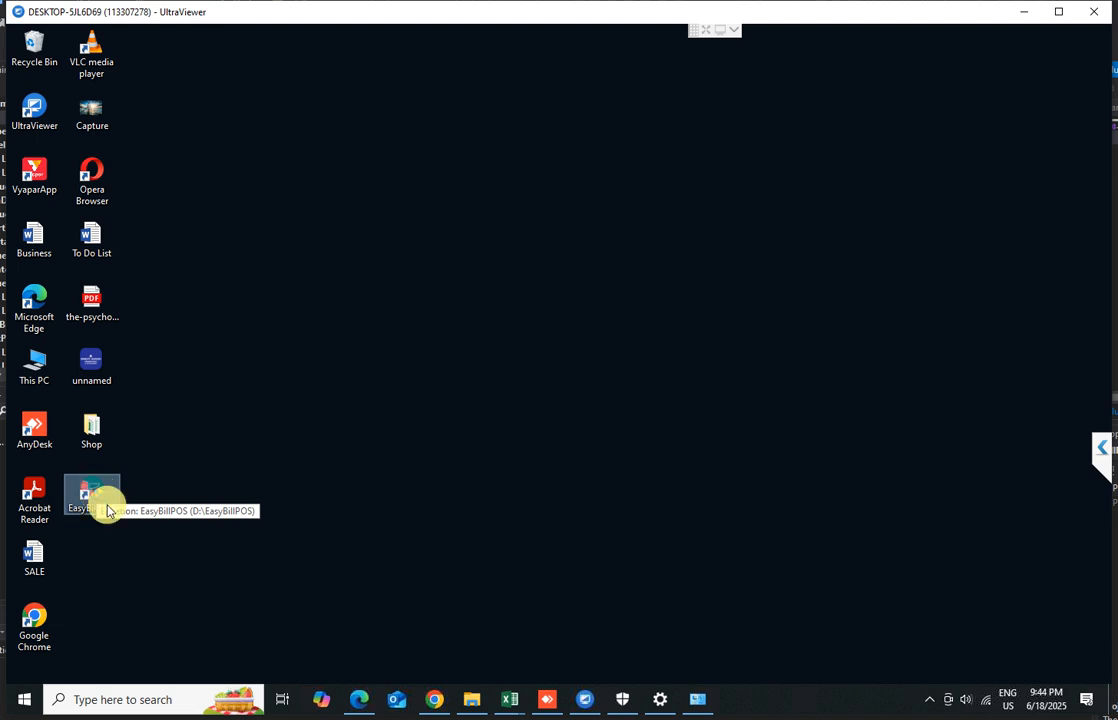
double_click(107, 510)
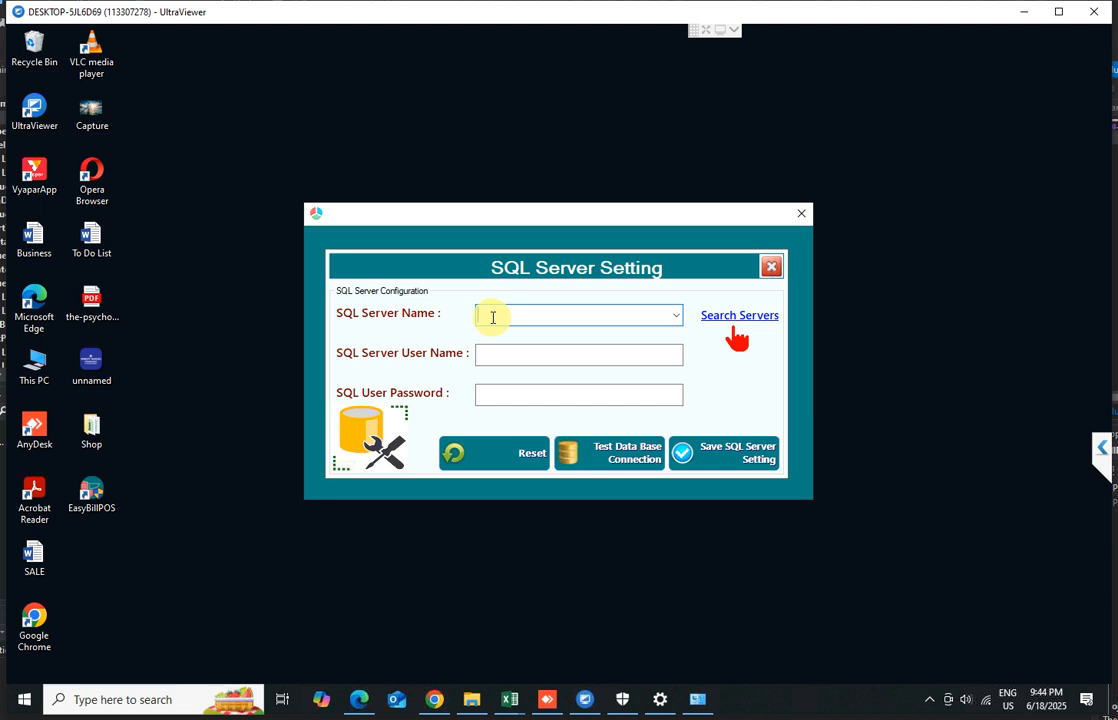
left_click(745, 318)
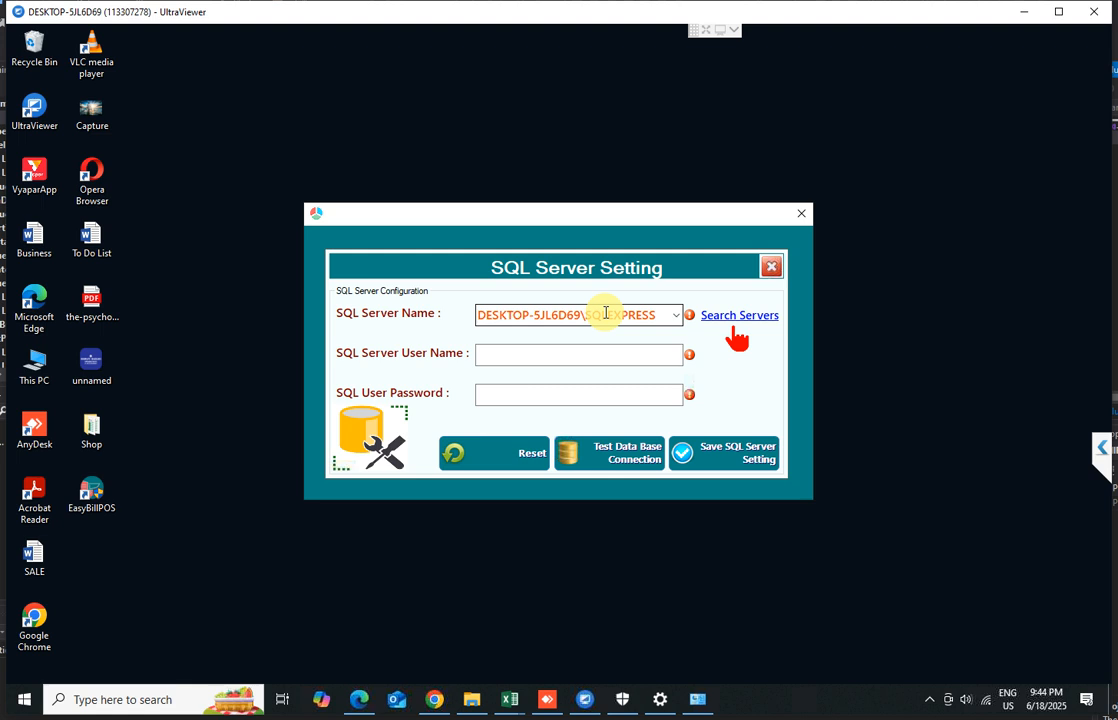
Step: Enter sa as the SQL server user name, enter the SQL user password, and test the database connection
left_click(550, 357)
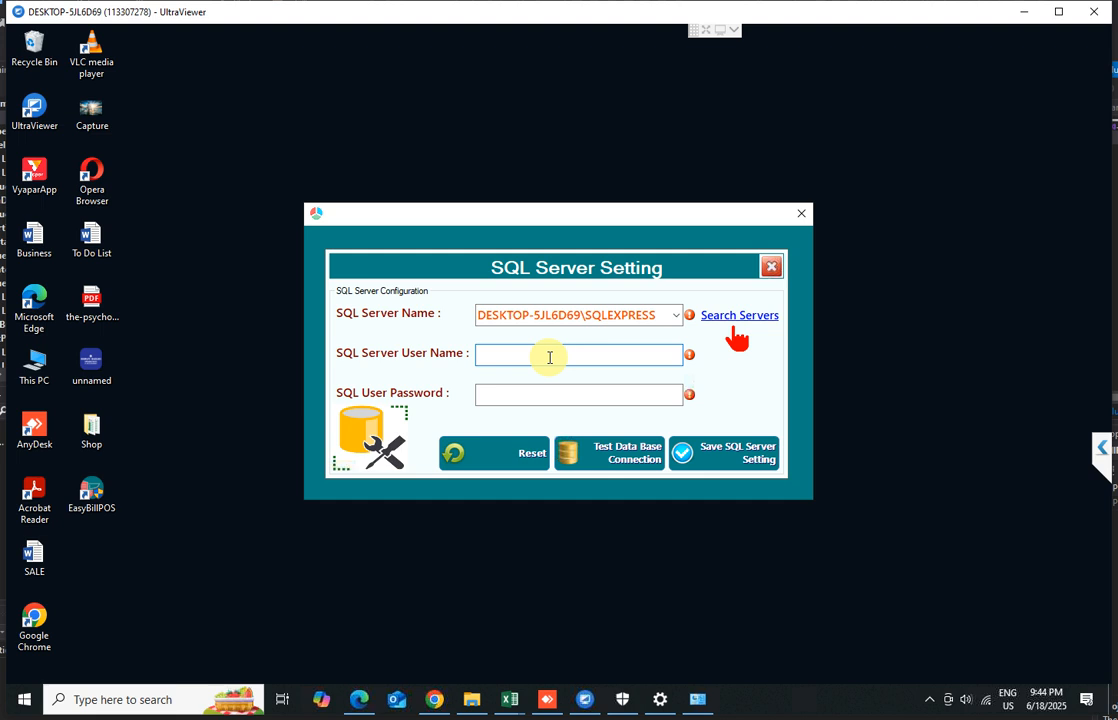
type("sa")
left_click(577, 394)
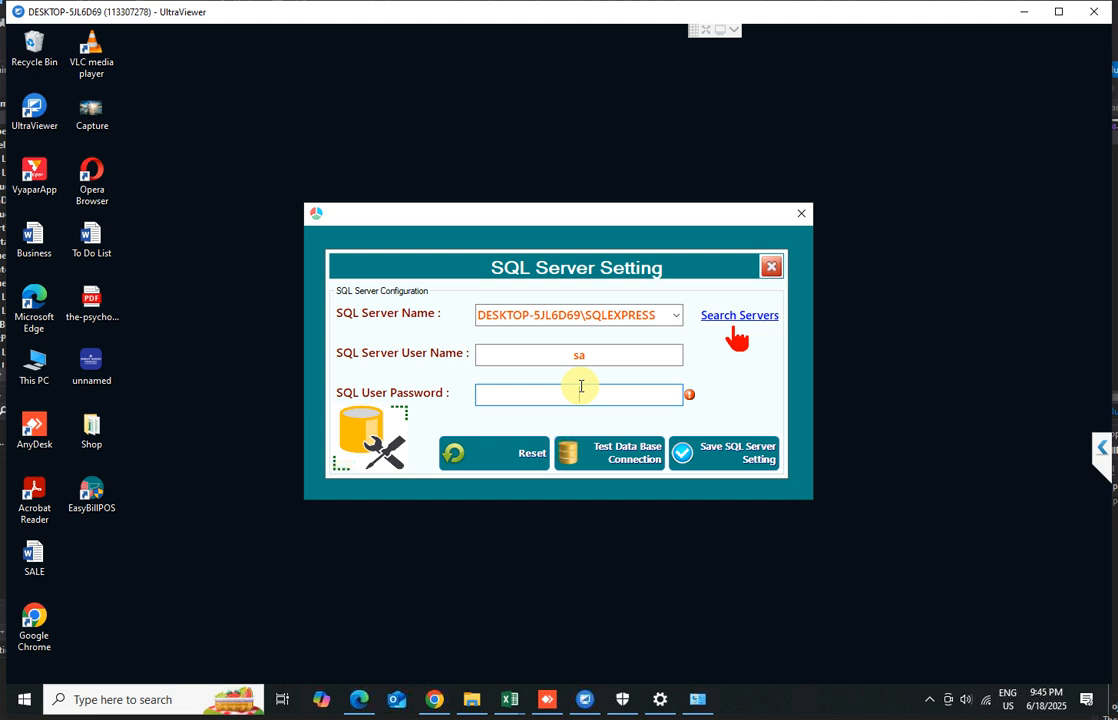
type("•••")
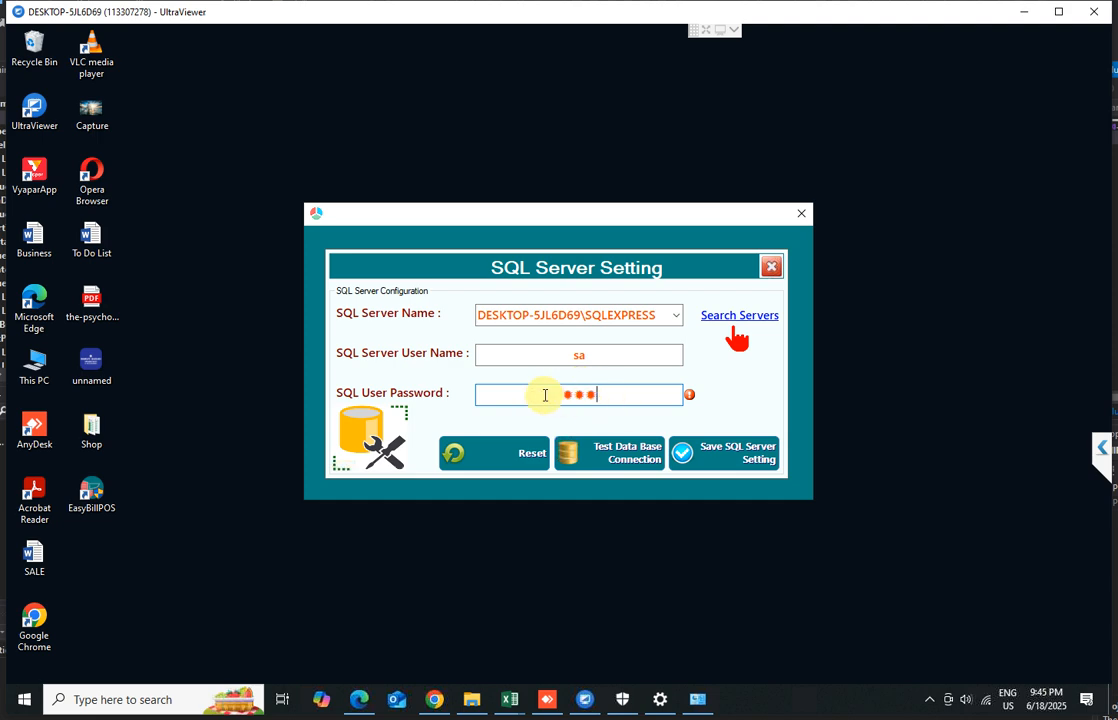
left_click(593, 455)
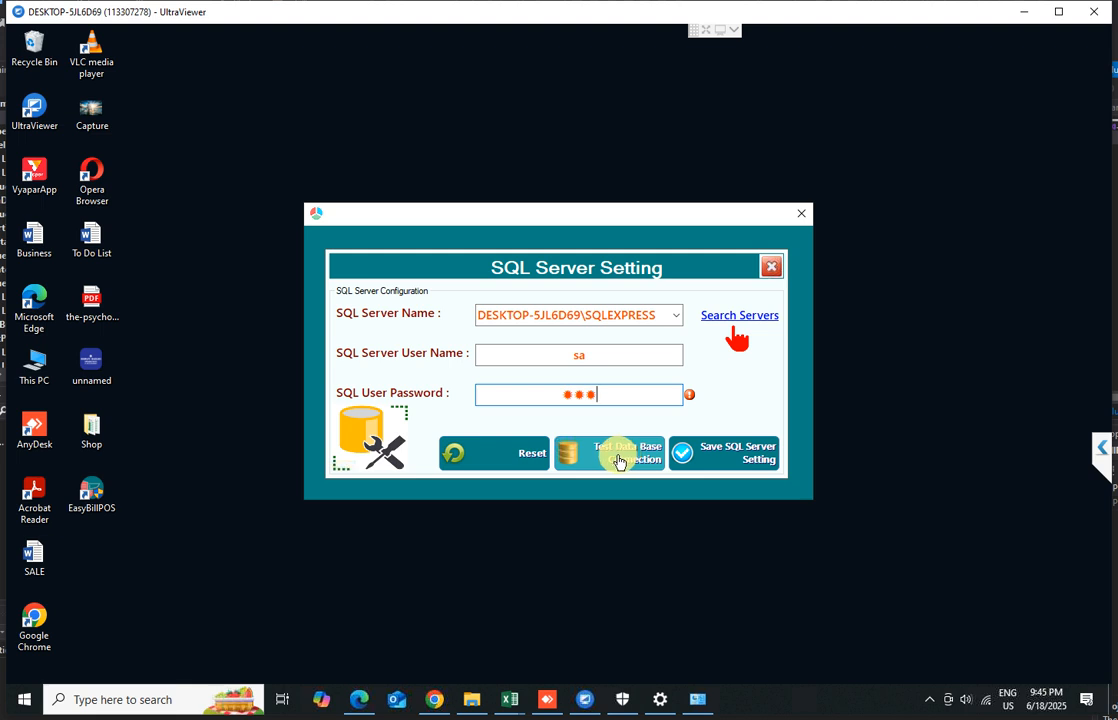
left_click(619, 461)
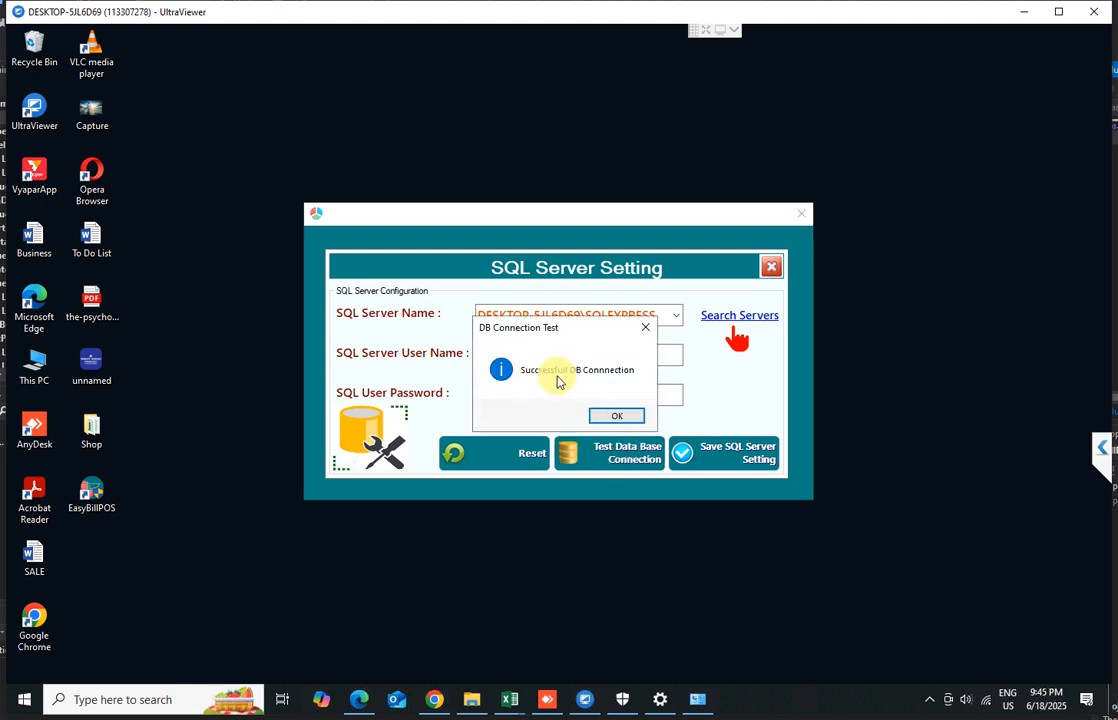
left_click(614, 418)
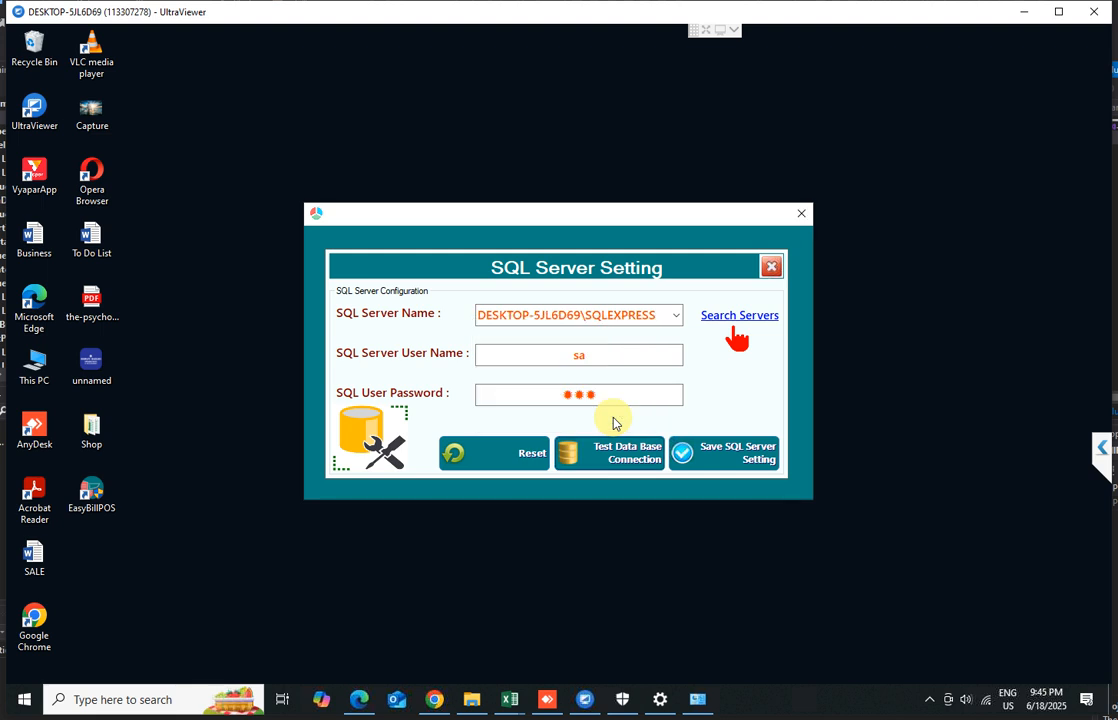
Step: Save the SQL server settings, agreeing to create the database and configure the server
left_click(740, 458)
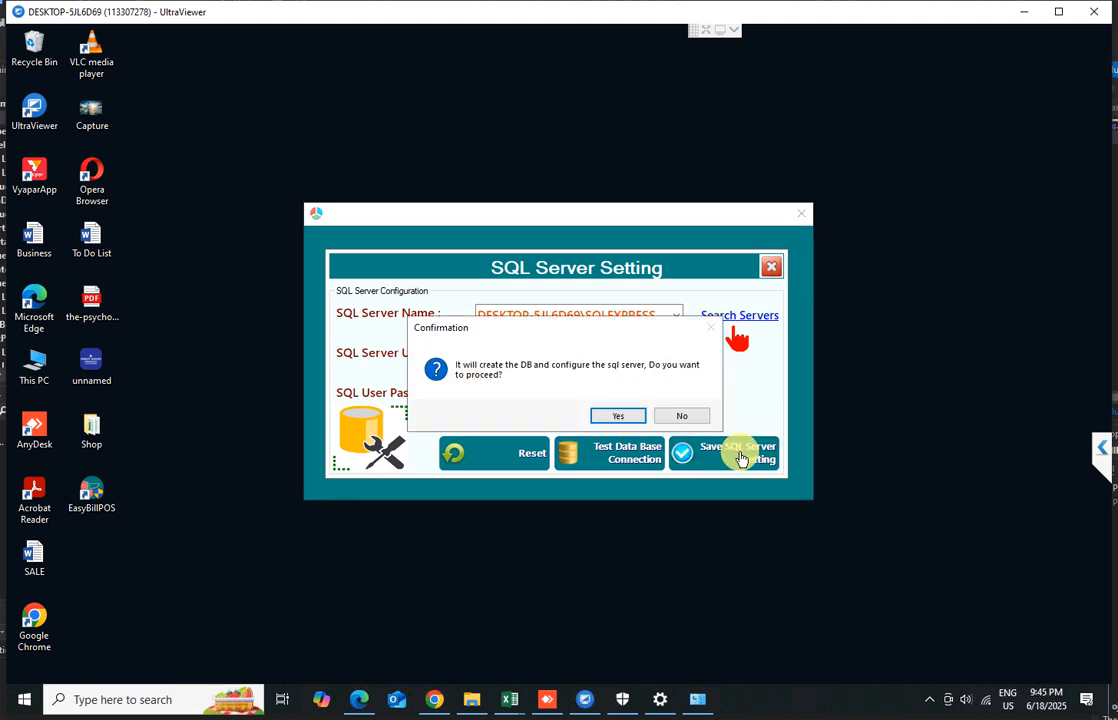
left_click(620, 418)
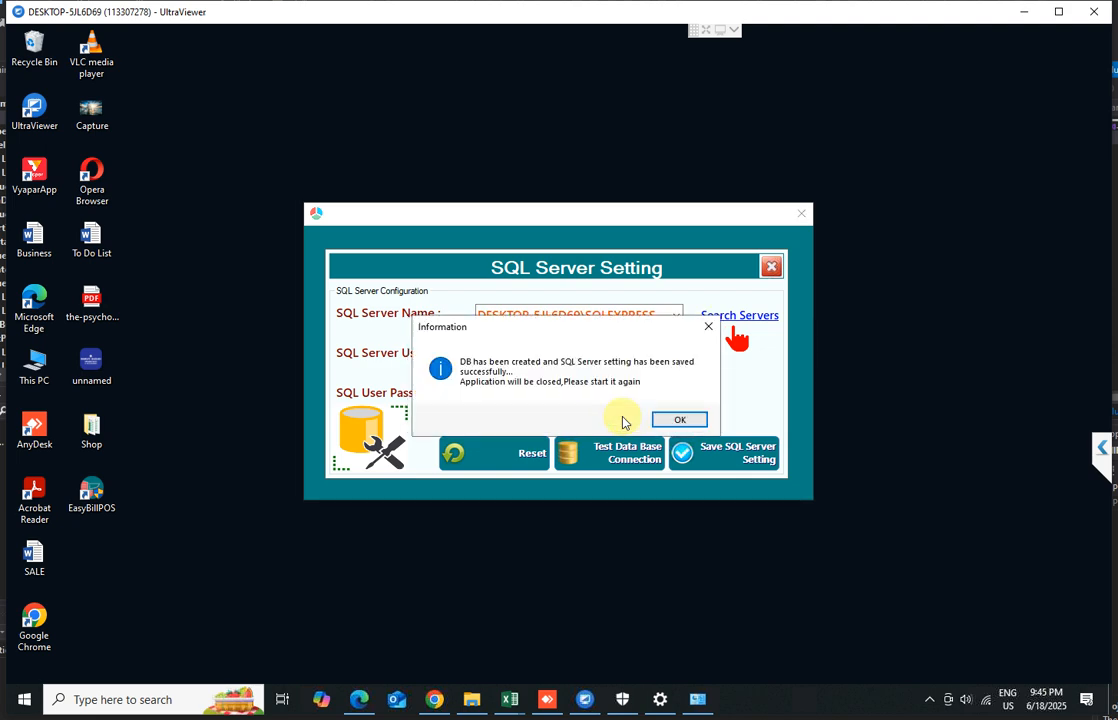
left_click(678, 422)
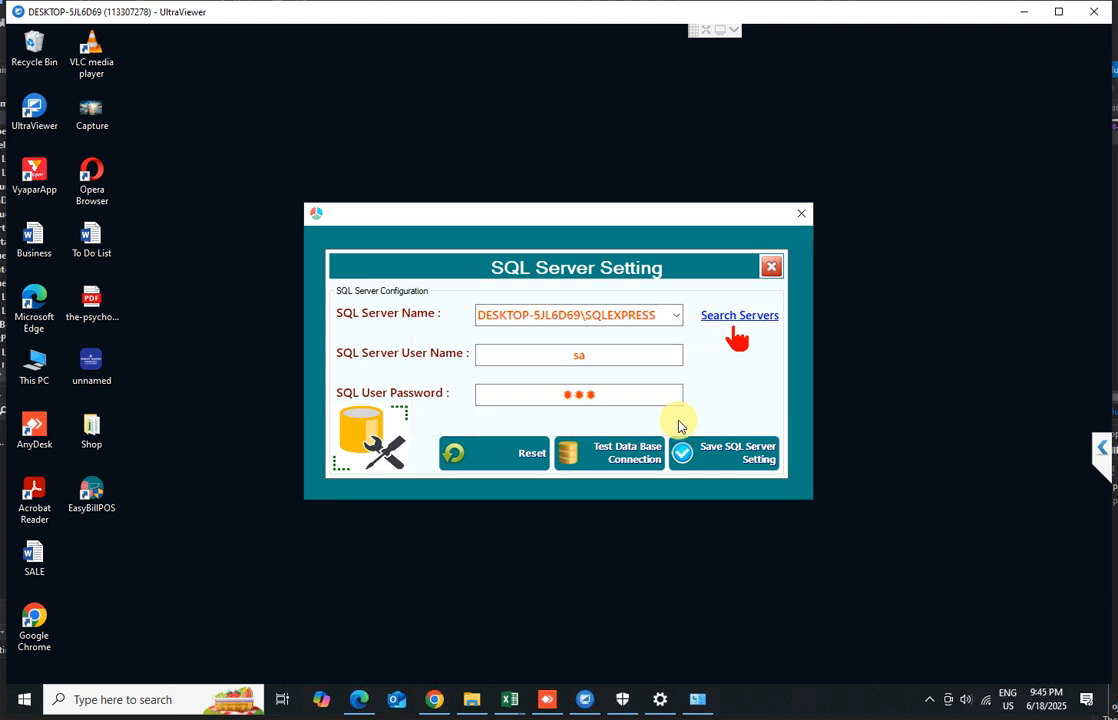
Step: Start EasyBillPOS from the desktop and enter Your Shop Name as the company name
left_click(101, 492)
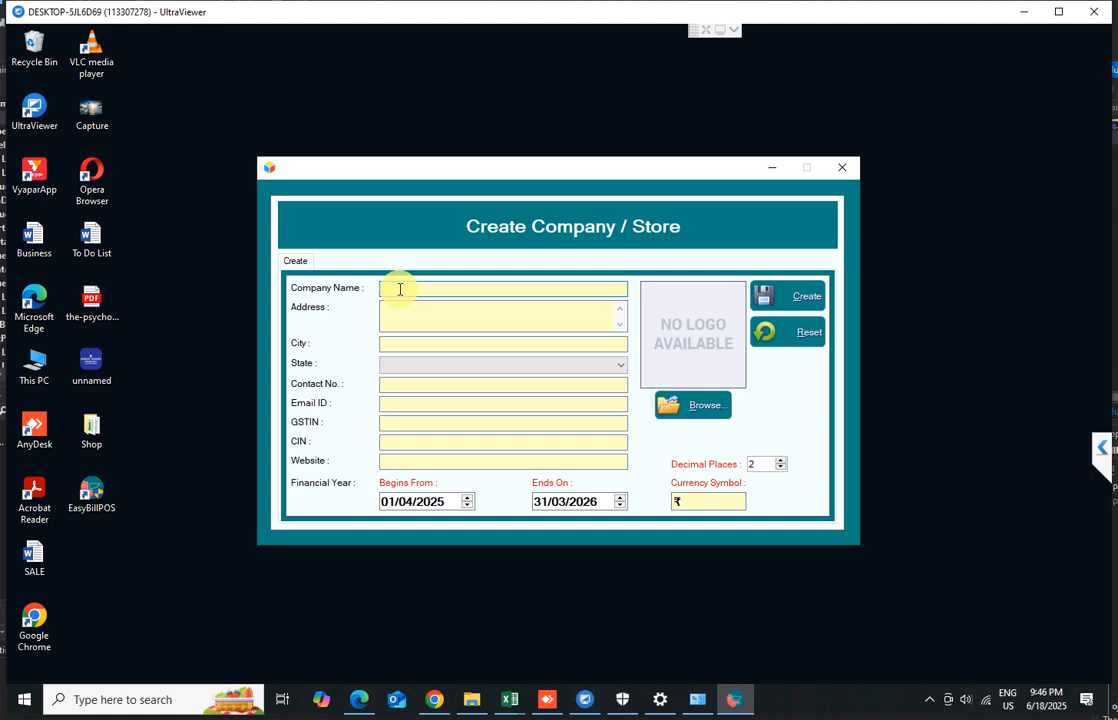
type("Your Shop Name")
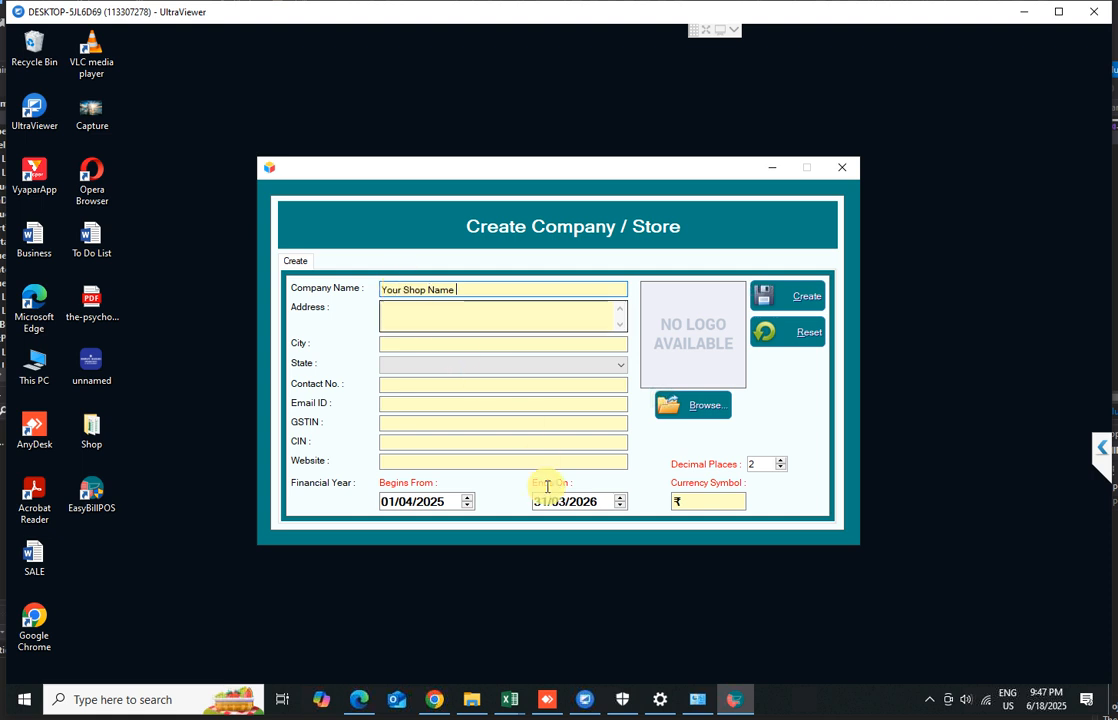
Step: Bring up the UltraViewer window to view its remote-control details, move it aside, and minimize it
mouse_move(622, 699)
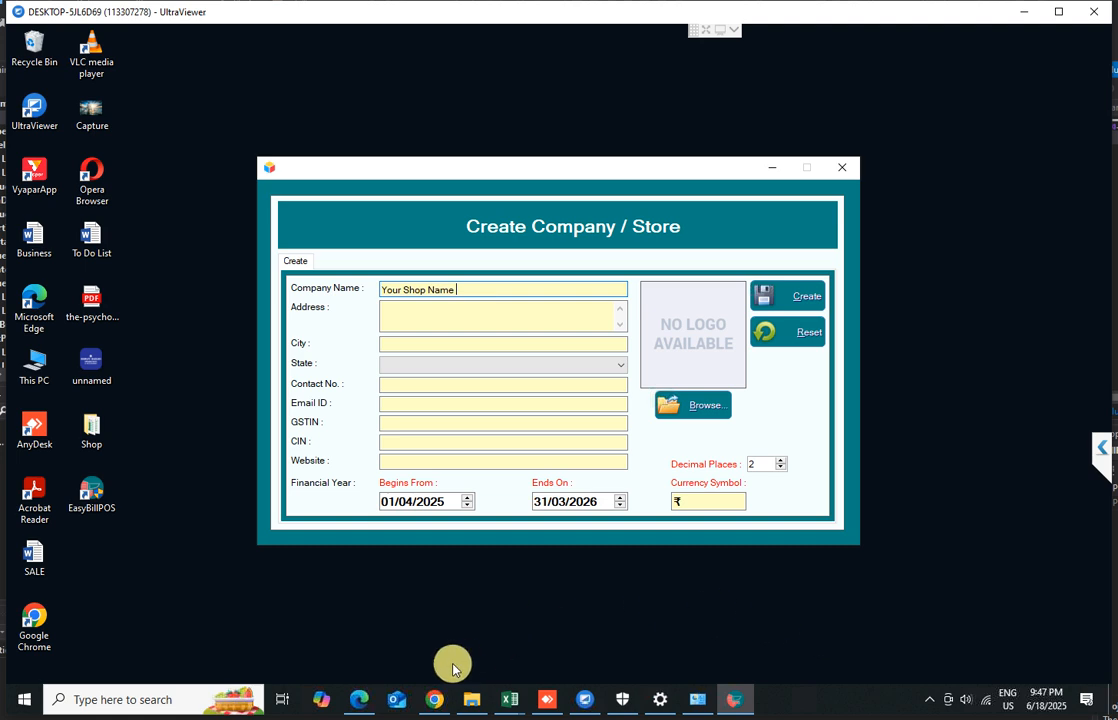
left_click(585, 699)
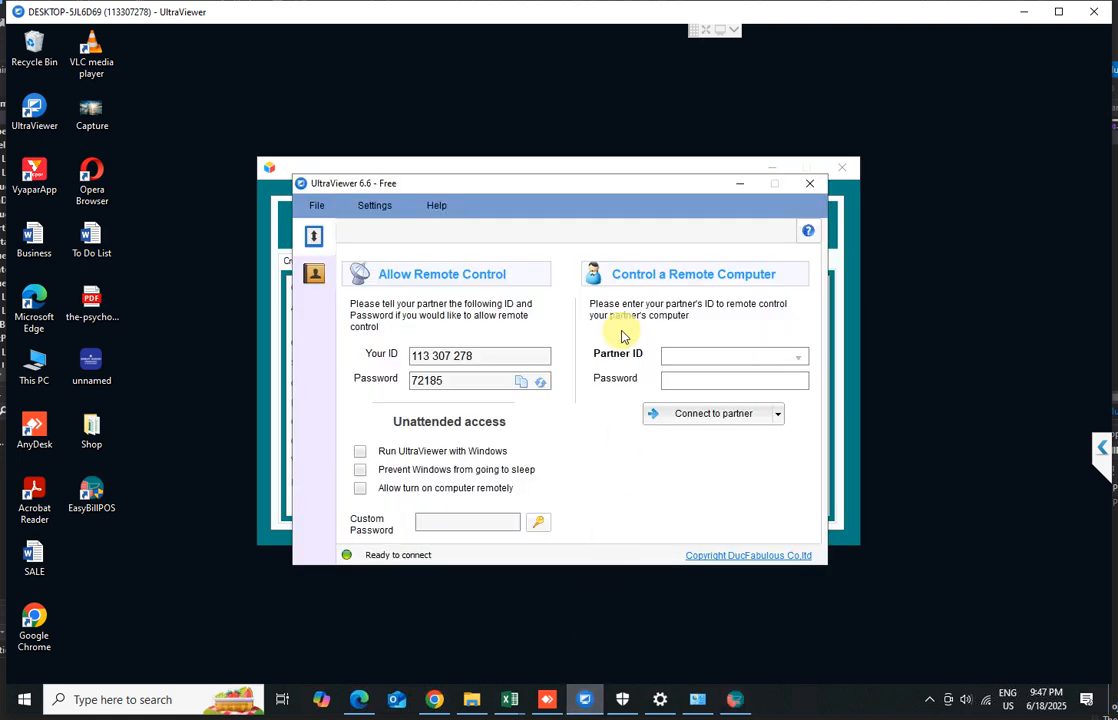
left_click_drag(520, 183, 423, 118)
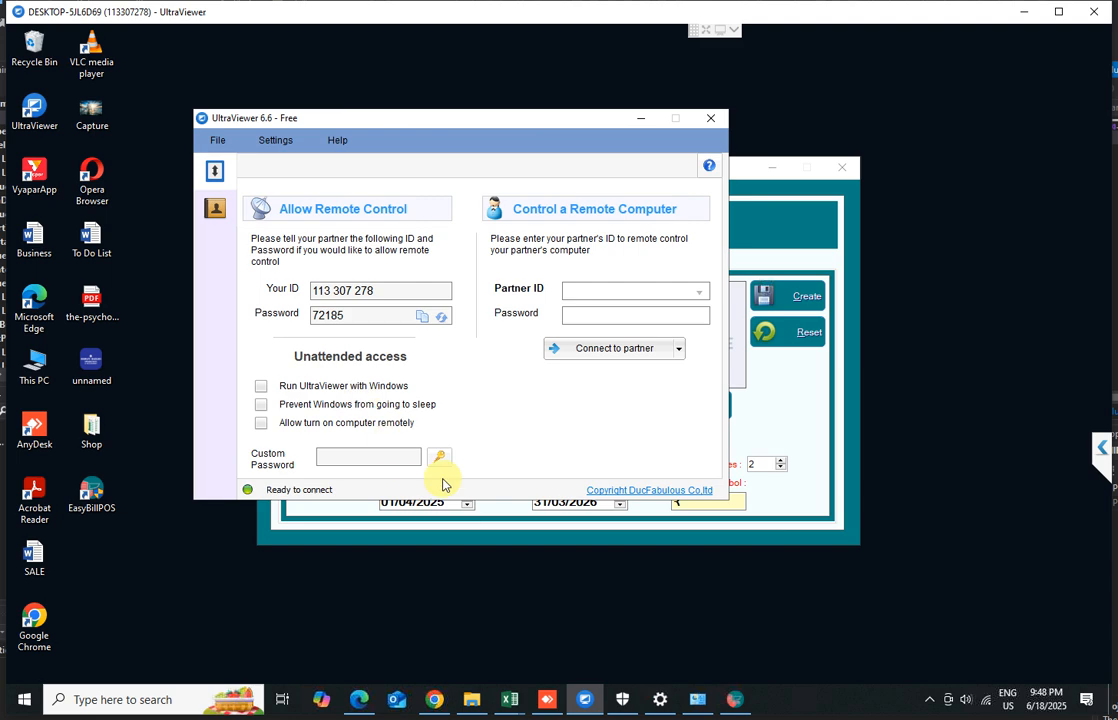
left_click(640, 118)
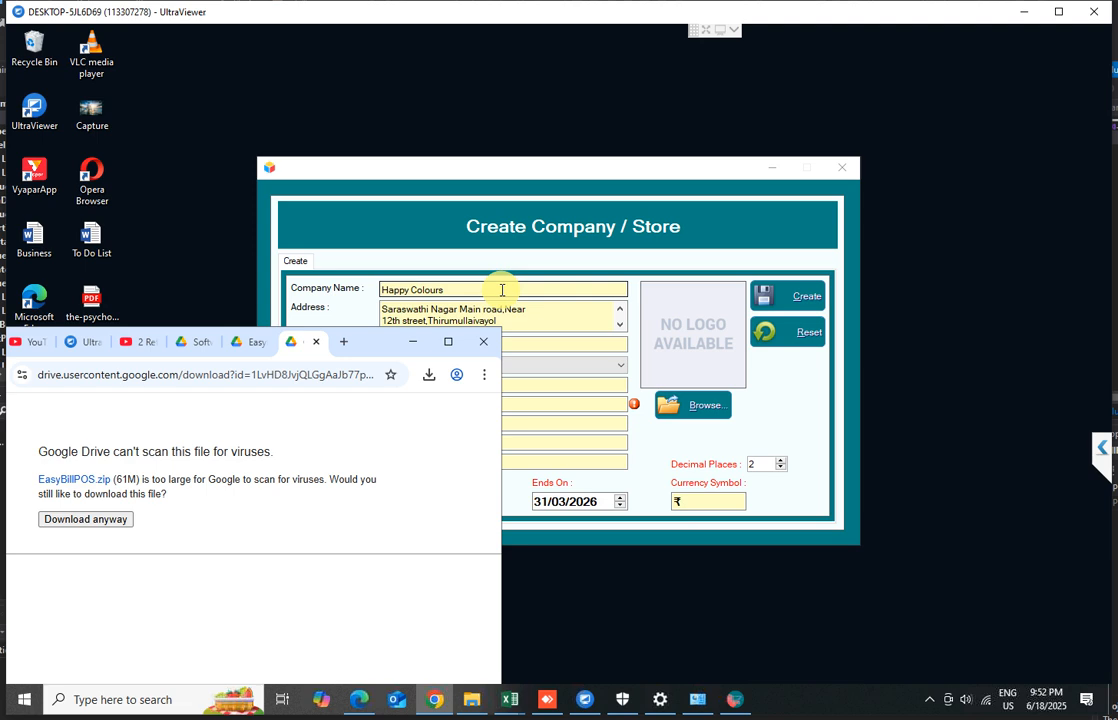
Step: Create the Happy Colours company from the filled-in details, minimize the browser, and relaunch EasyBillPOS
left_click(791, 302)
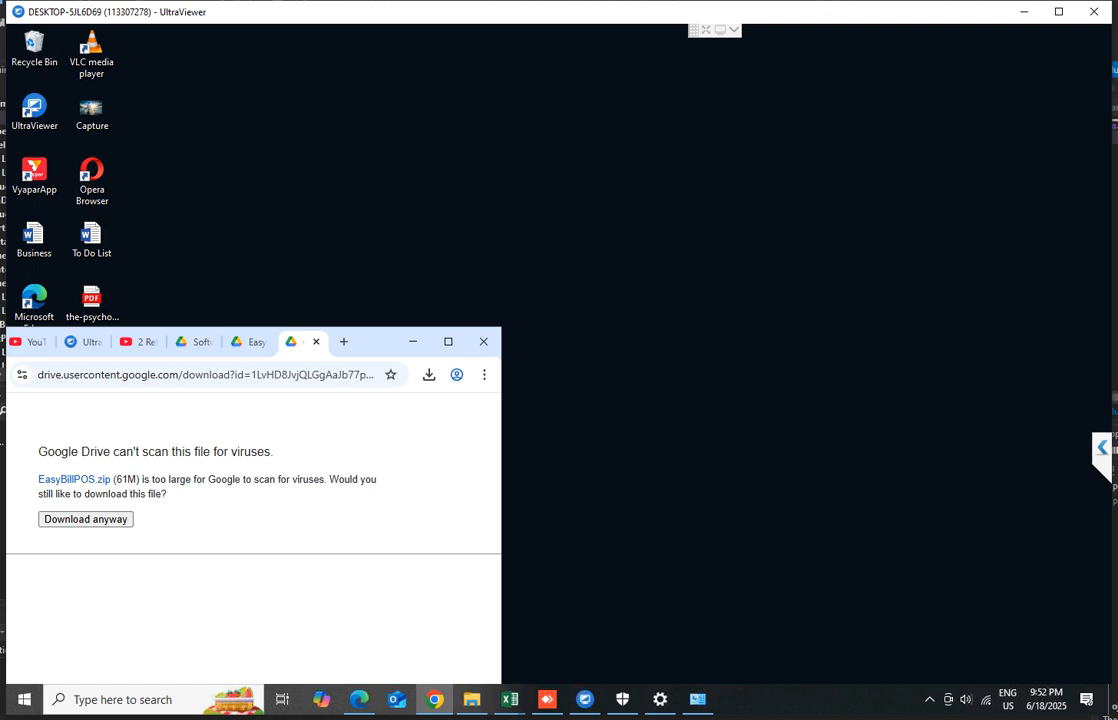
left_click(413, 341)
left_click(93, 492)
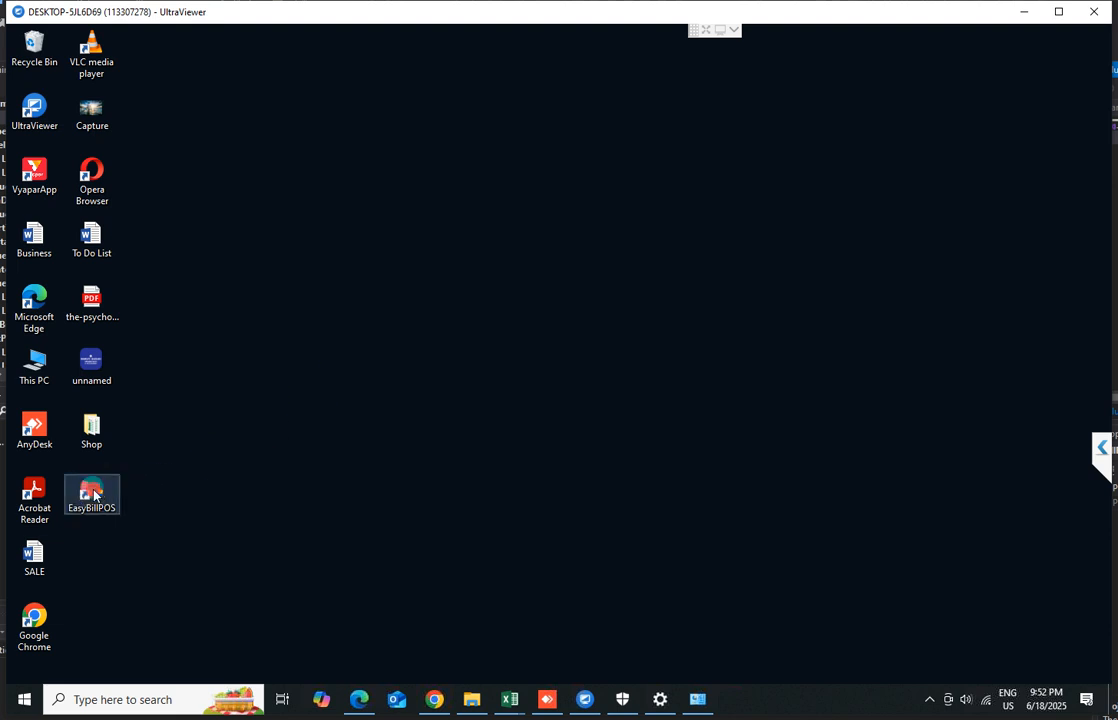
double_click(93, 492)
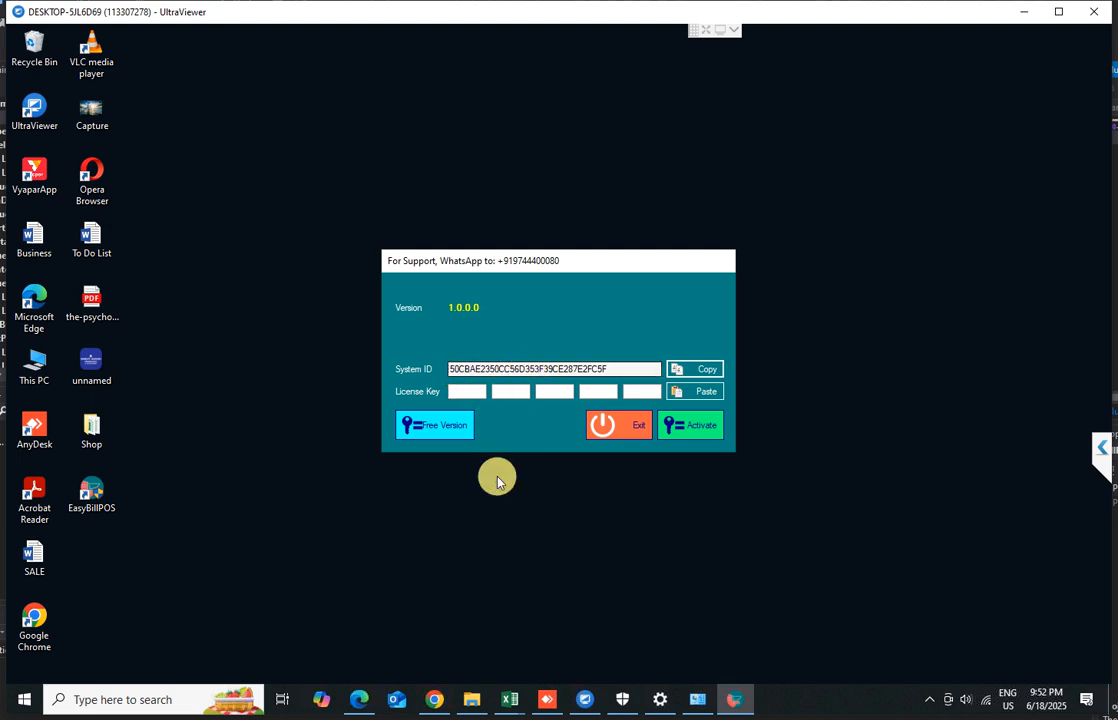
Step: Activate the free version of EasyBillPOS instead of entering a licence key
mouse_move(436, 688)
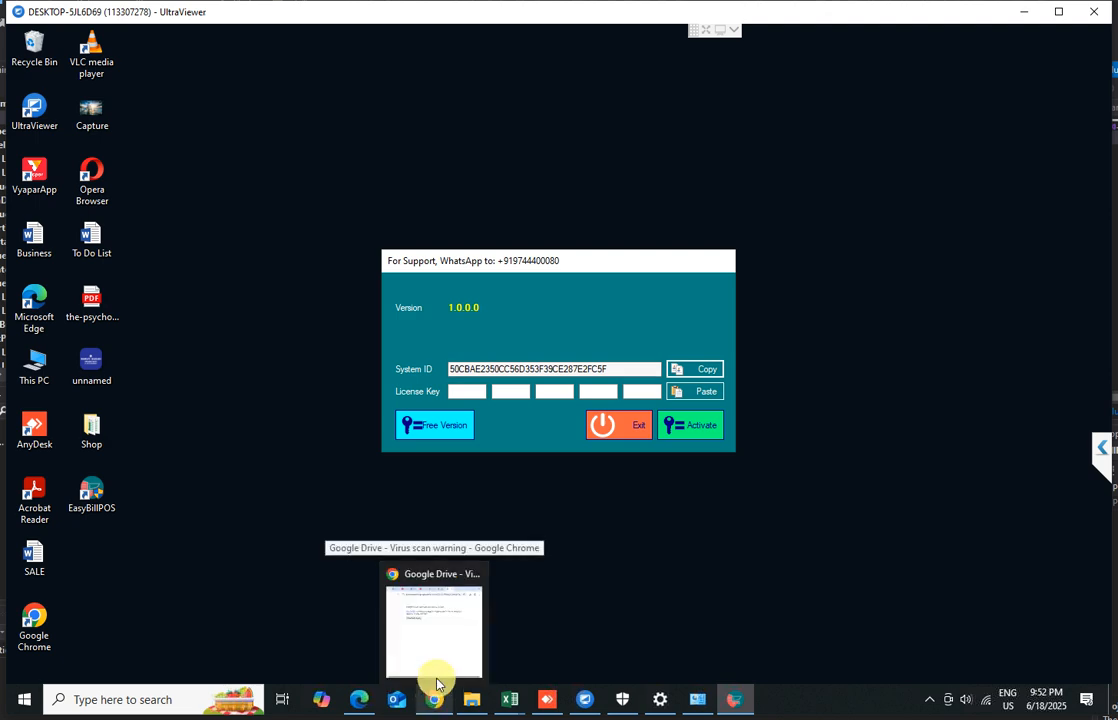
mouse_move(437, 661)
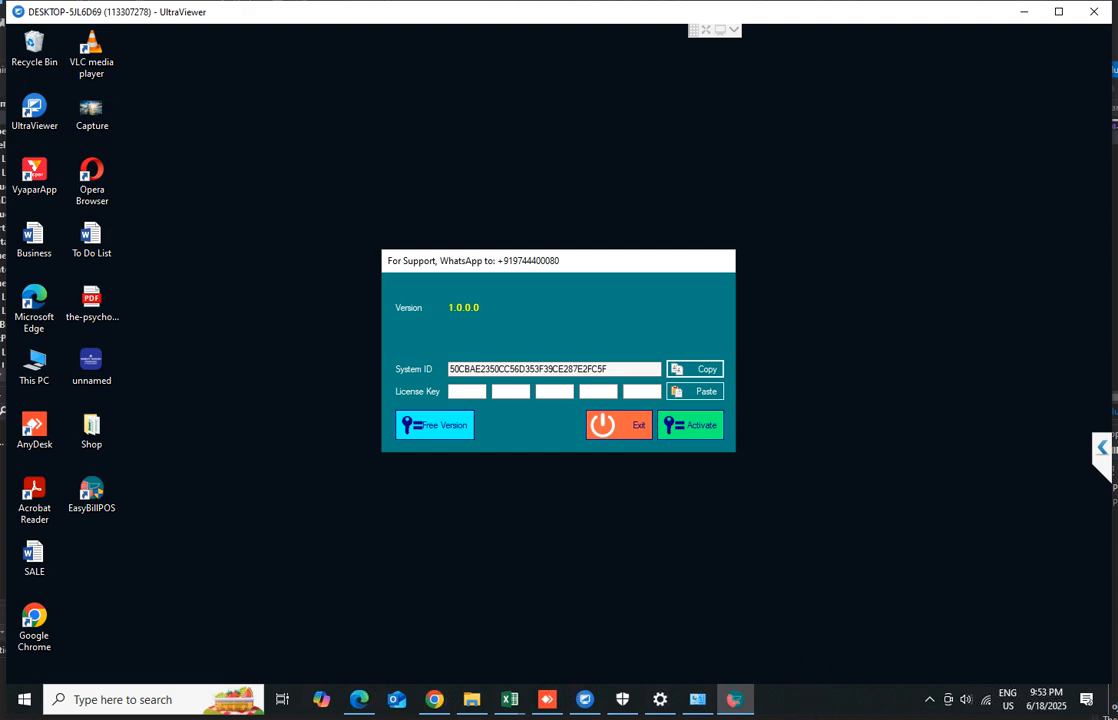
left_click(422, 428)
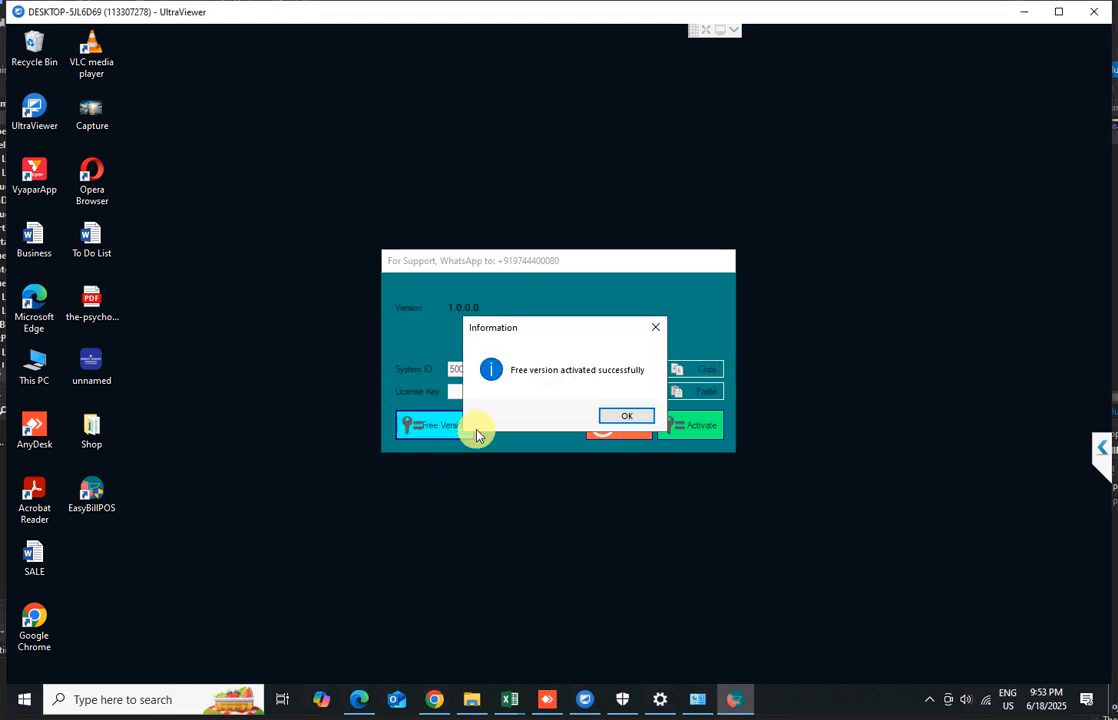
left_click(628, 418)
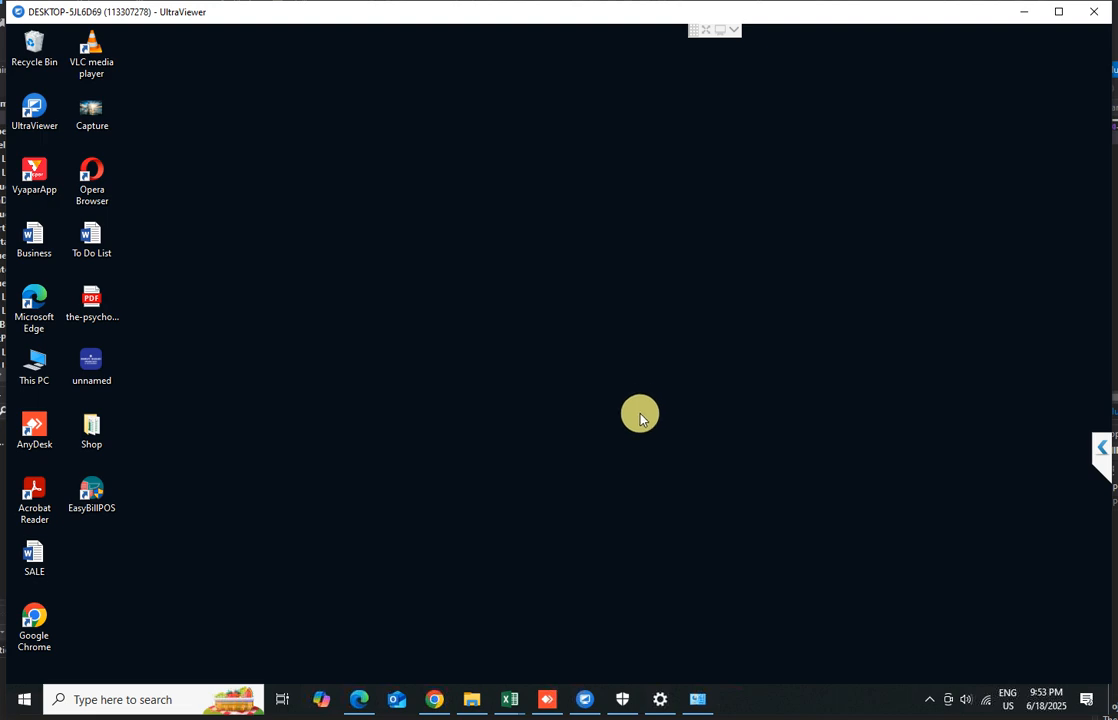
Step: Restart EasyBillPOS and log in to Happy Colours as admin, declining the offers to register the full version
double_click(88, 496)
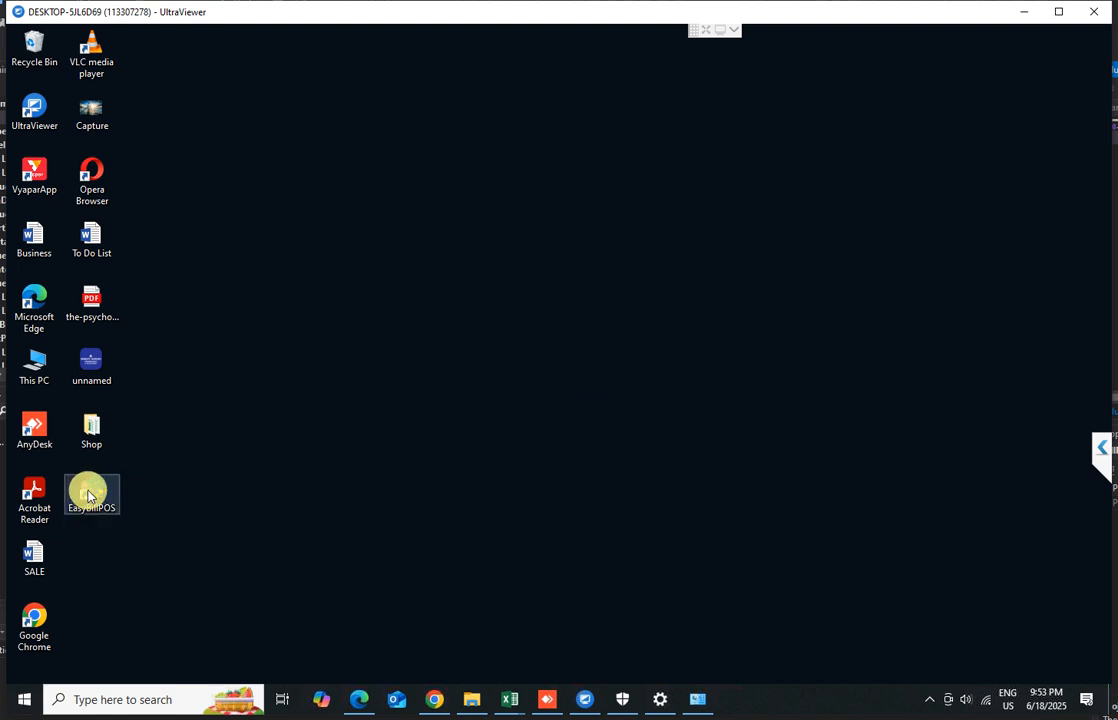
left_click(88, 496)
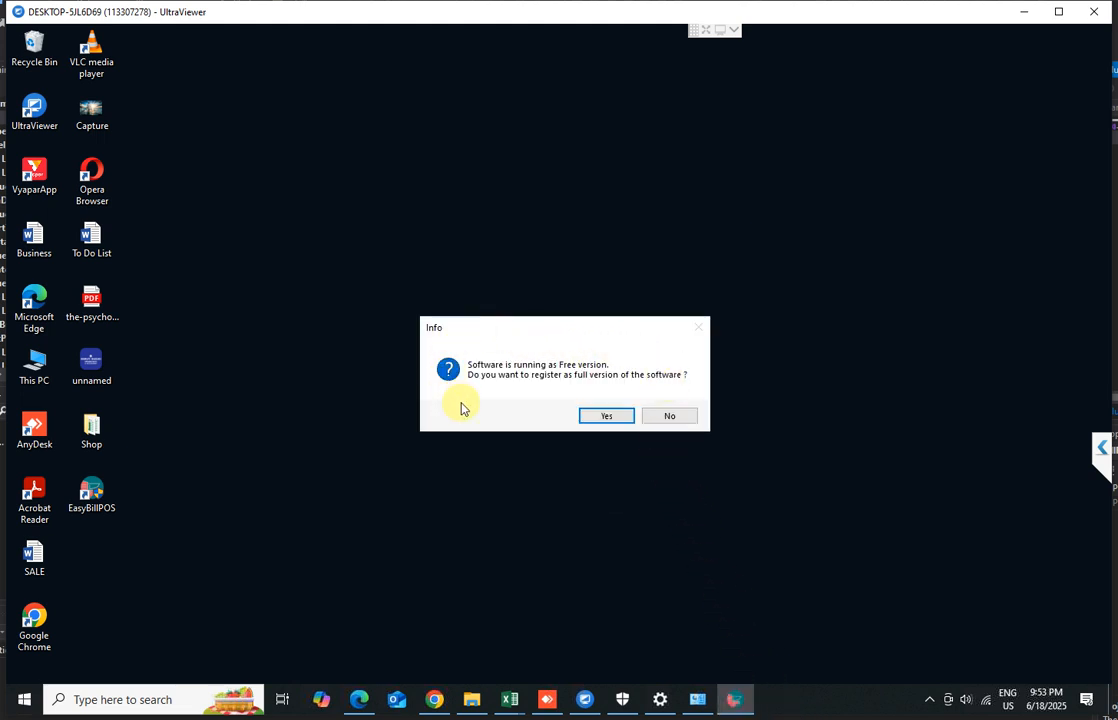
left_click(669, 416)
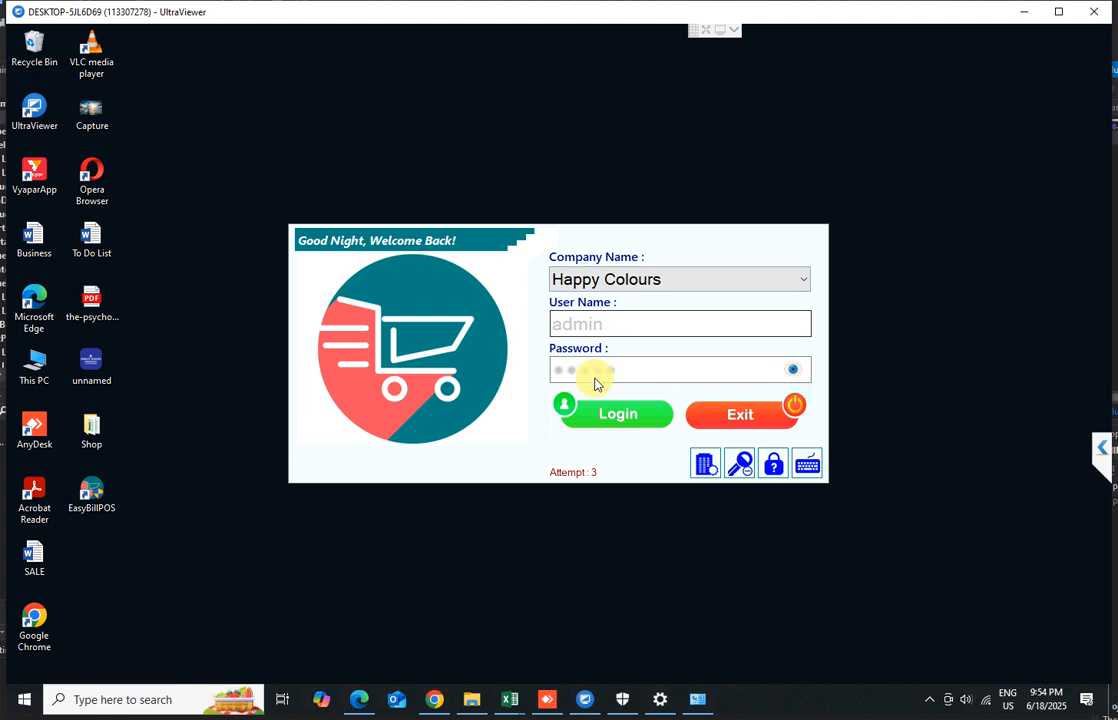
left_click(615, 424)
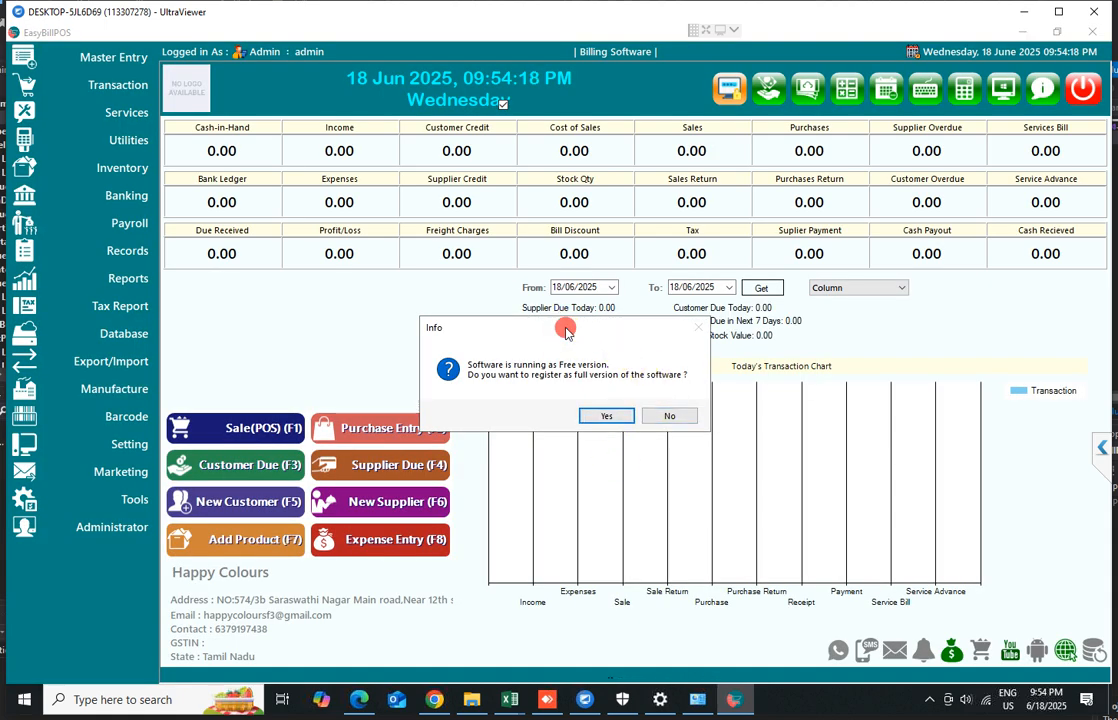
left_click_drag(565, 330, 593, 312)
left_click(699, 400)
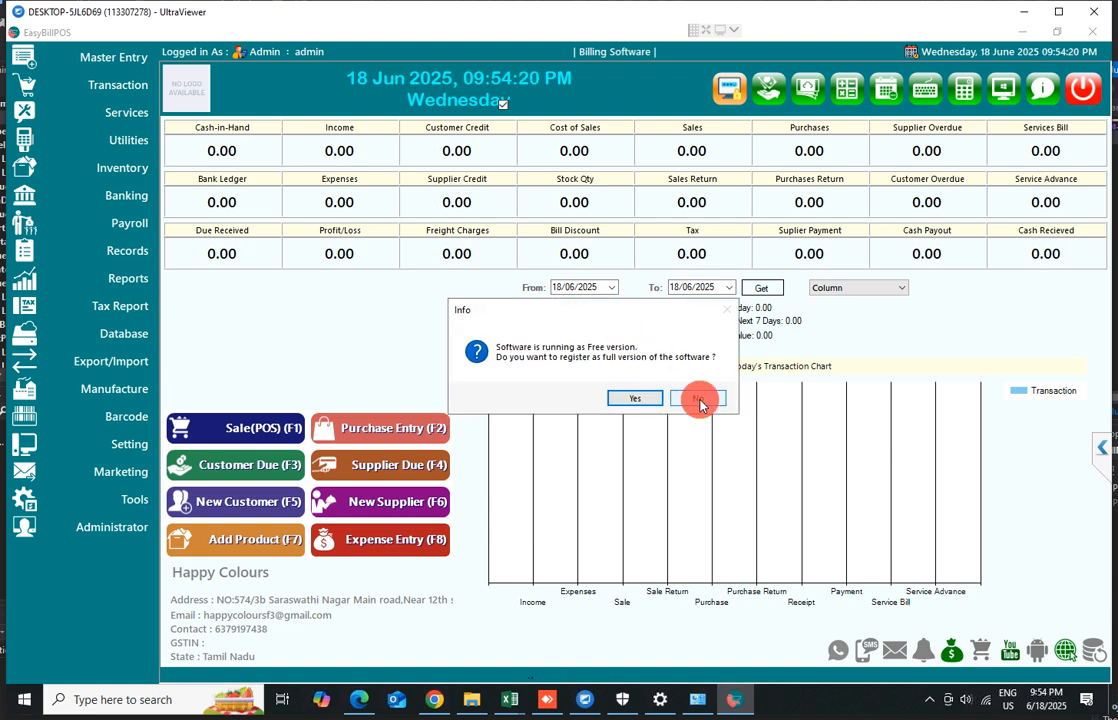
Step: Try to add a company logo from the company information, browsing for an image and opening Gmail in a new browser tab
left_click(110, 57)
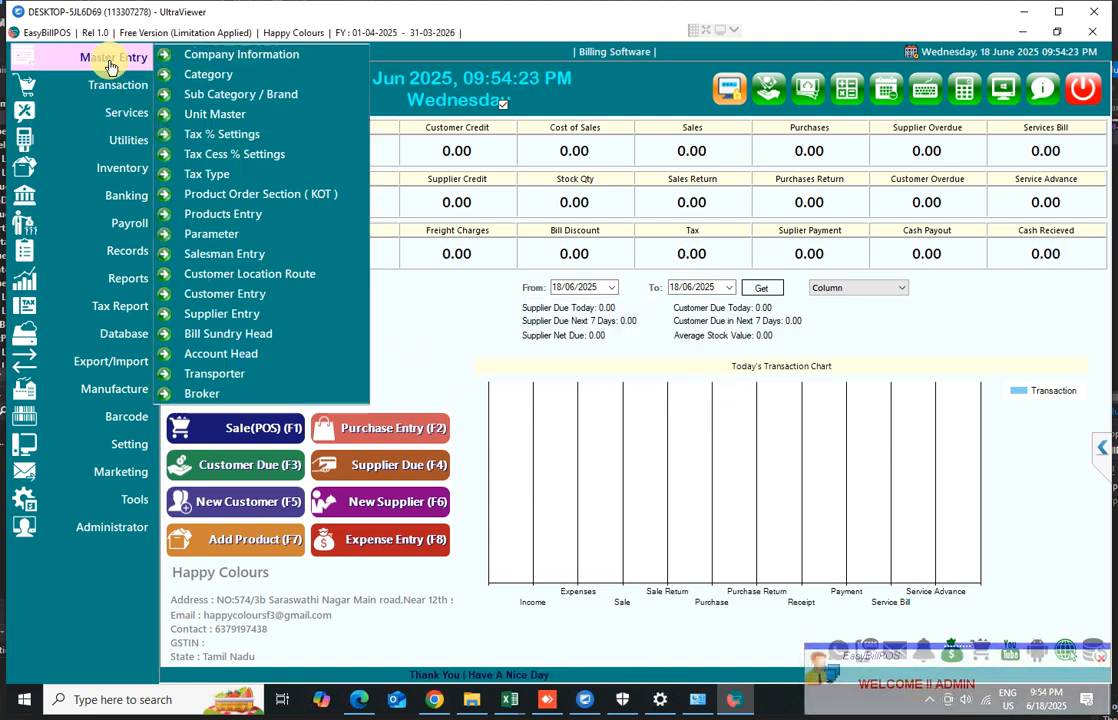
left_click(250, 56)
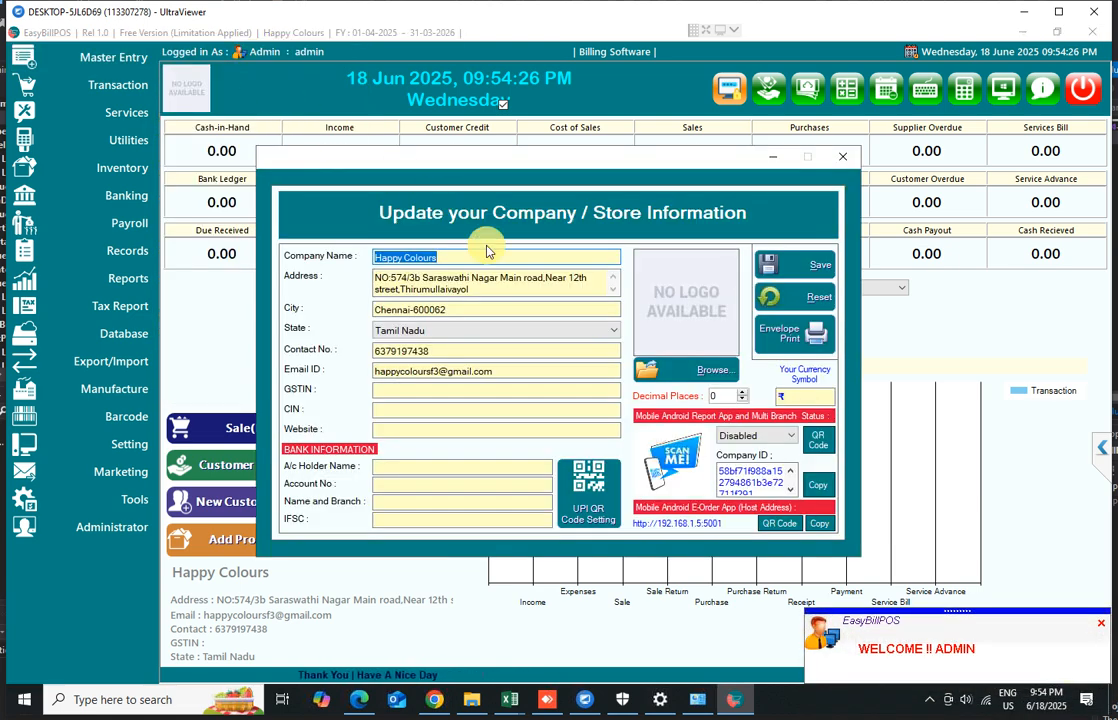
left_click(690, 370)
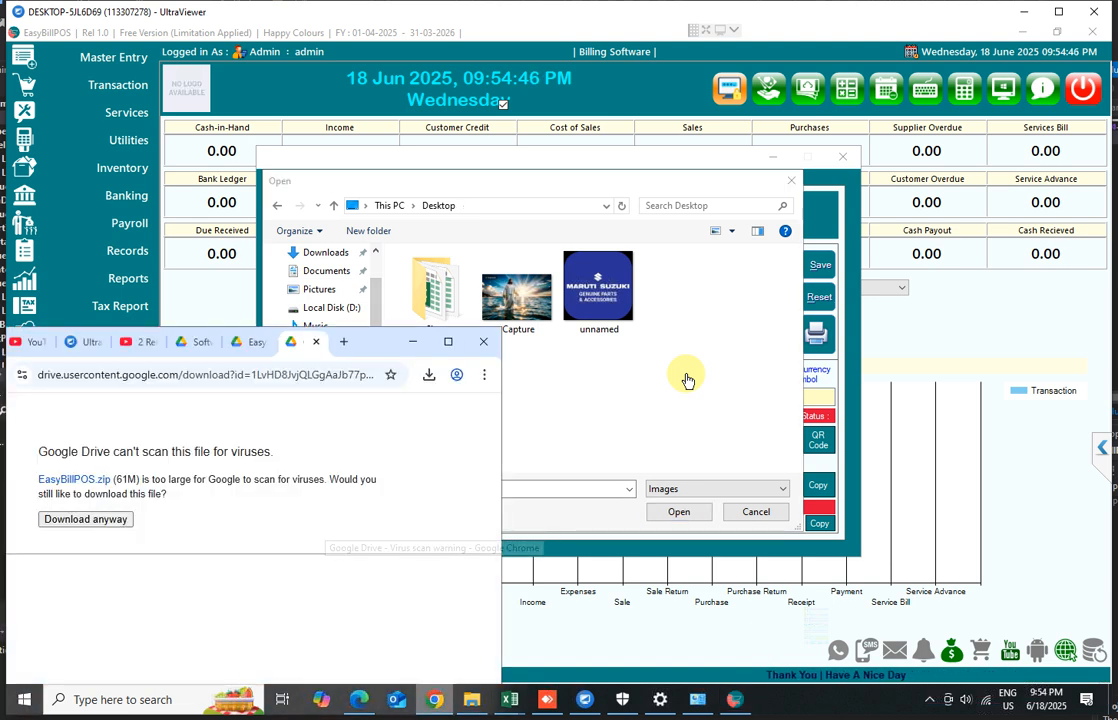
key("ctrl+t")
type("gm")
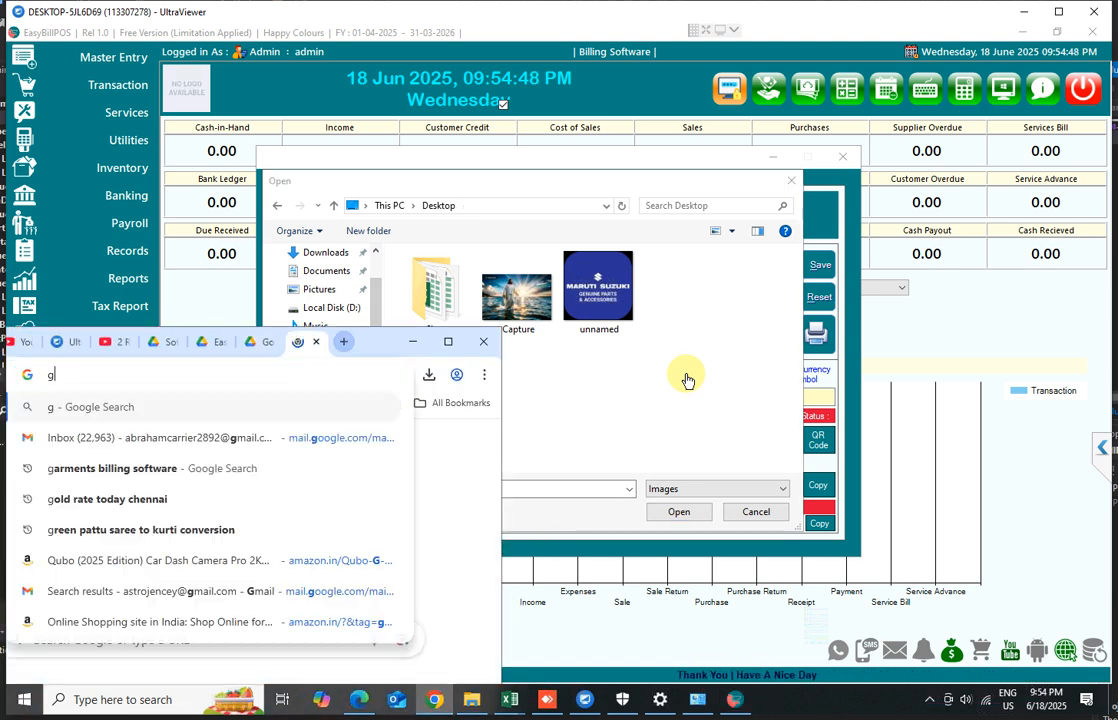
key("Return")
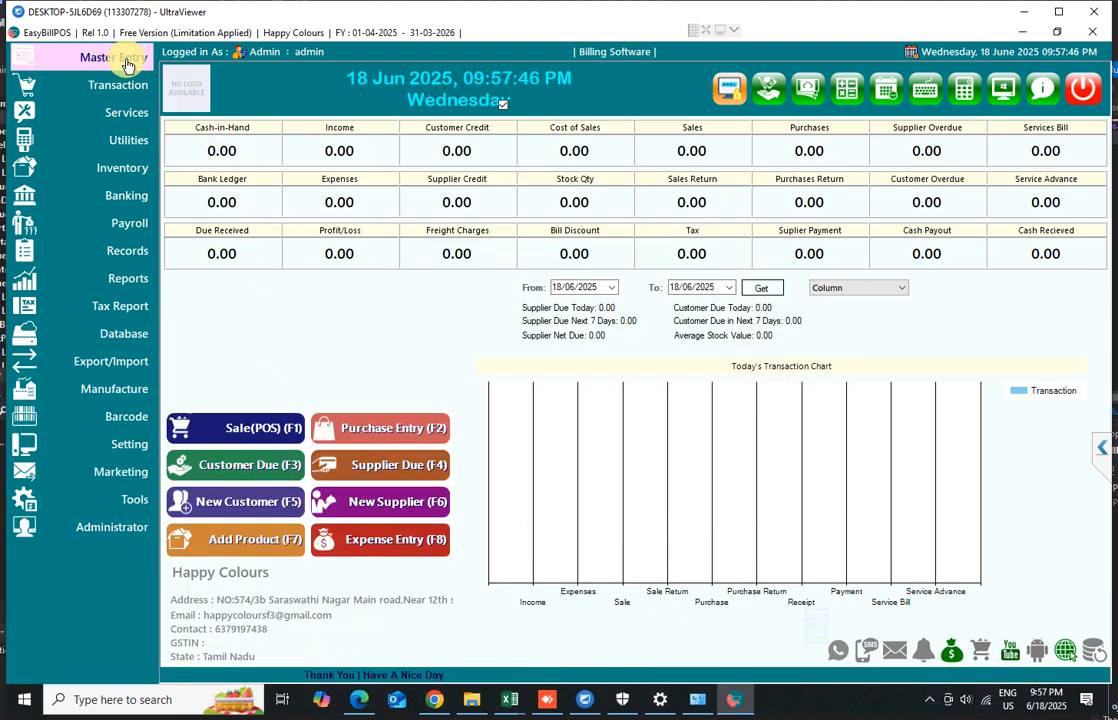
Step: Review the company information form, including its bank details, UPI QR code setting and logo area, and close it
left_click(115, 60)
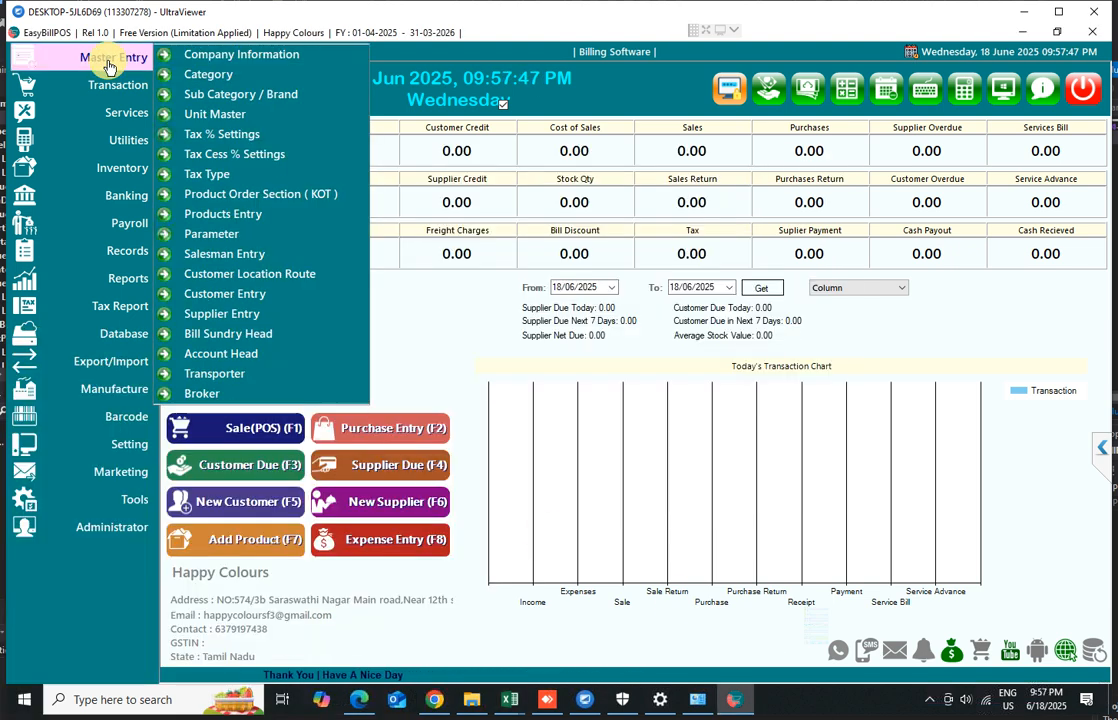
left_click(230, 55)
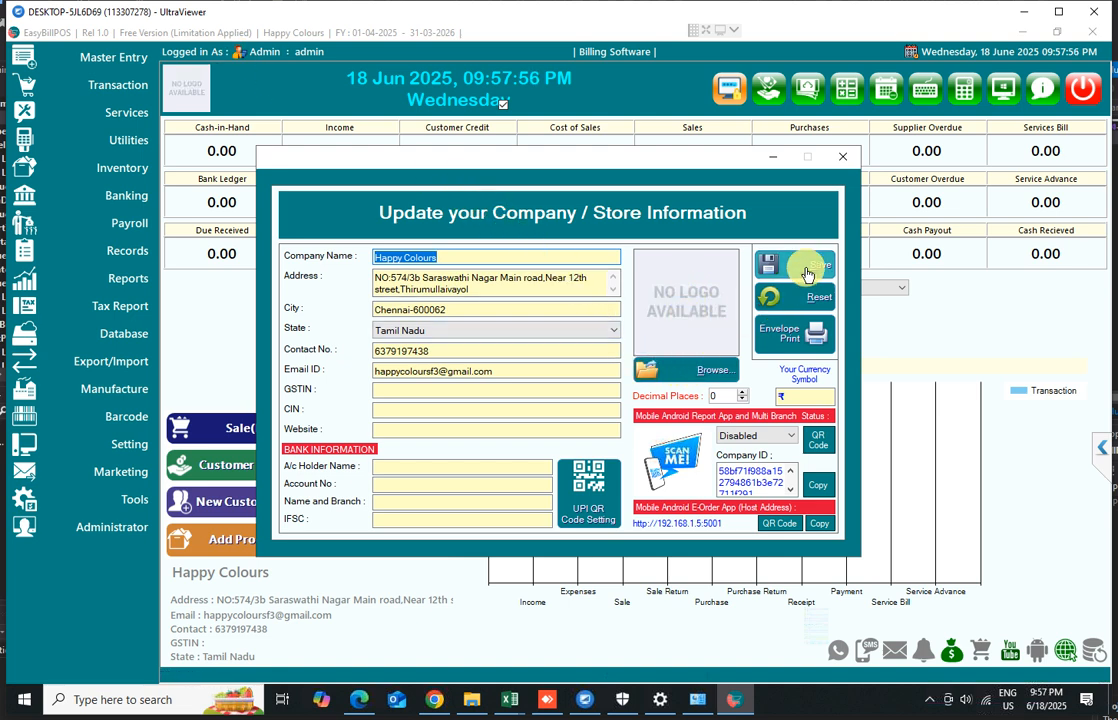
left_click(378, 469)
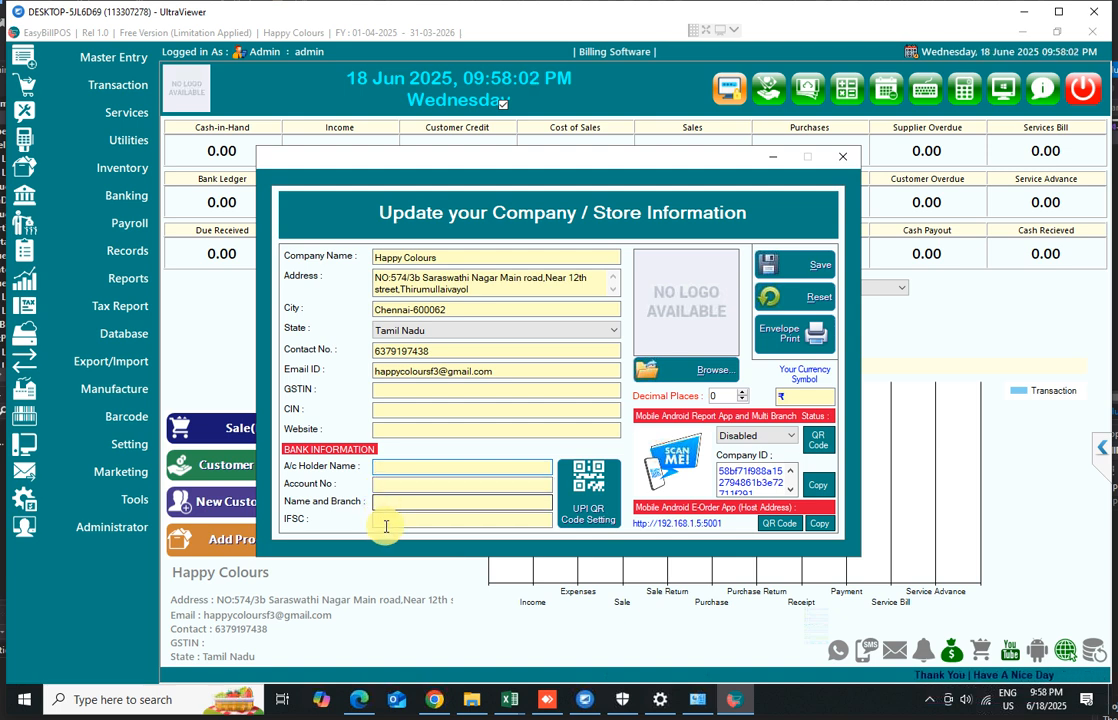
left_click(594, 498)
left_click(690, 257)
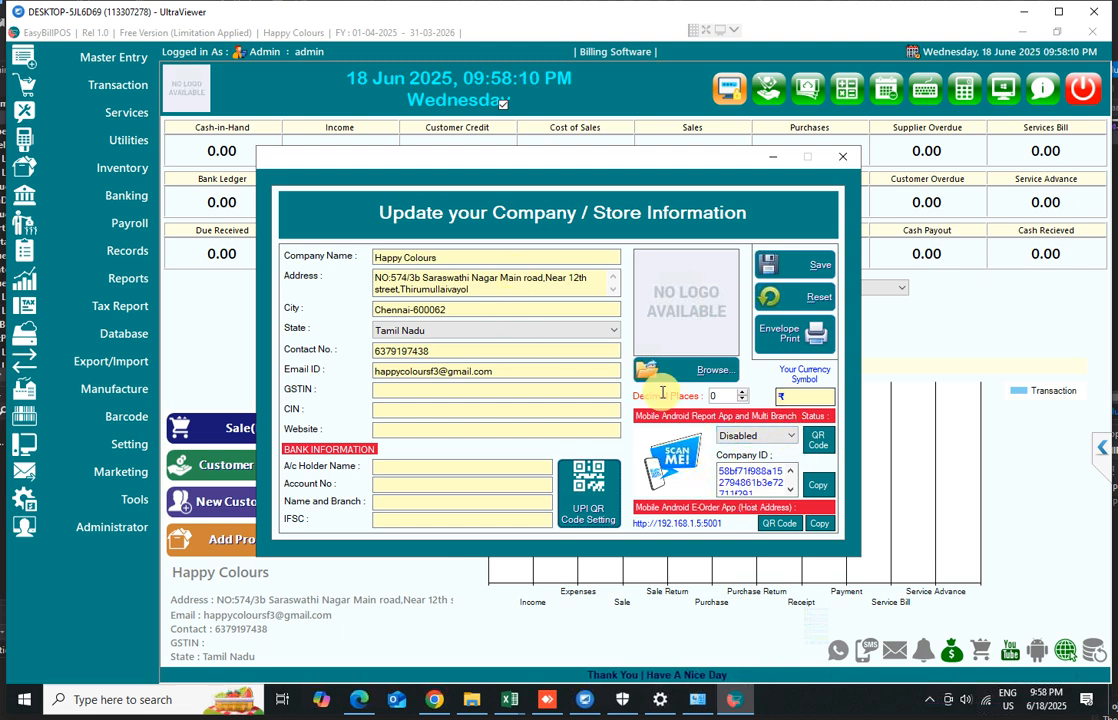
left_click(842, 156)
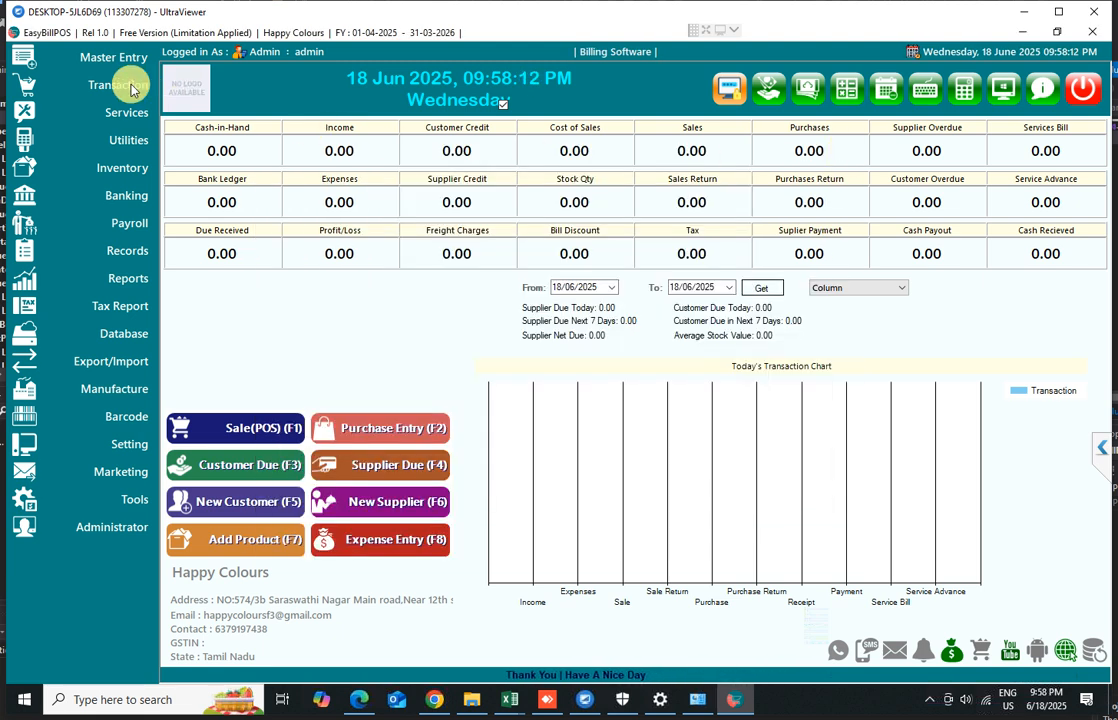
Step: Create a product category named Mens and save it
left_click(82, 57)
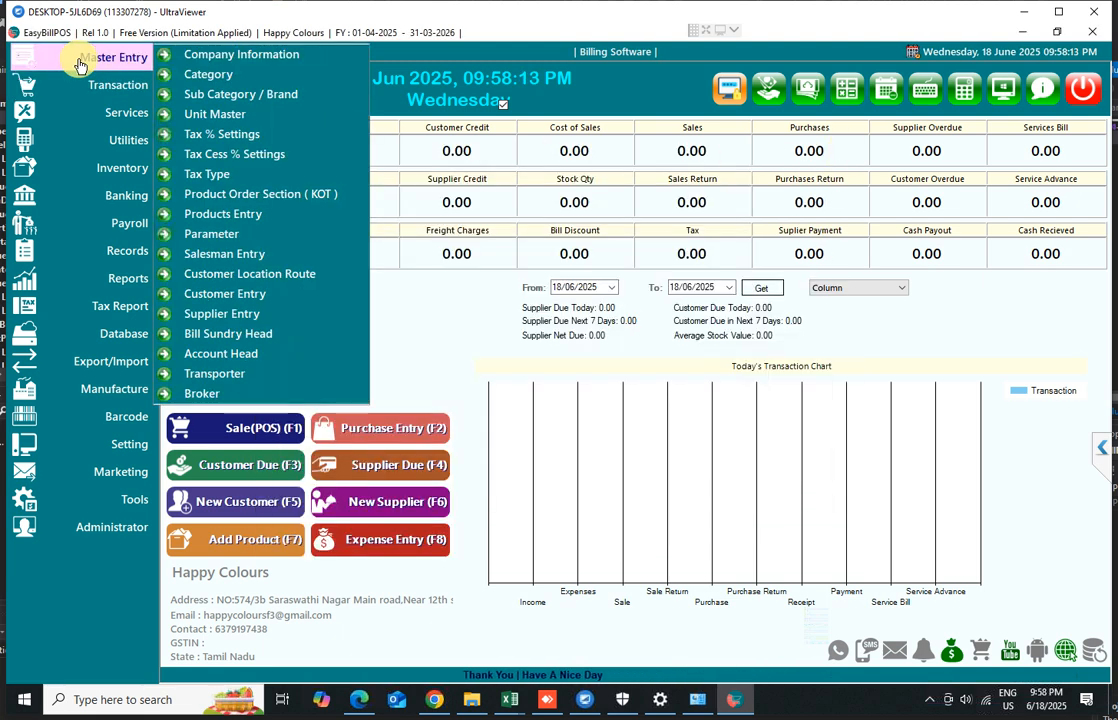
left_click(219, 78)
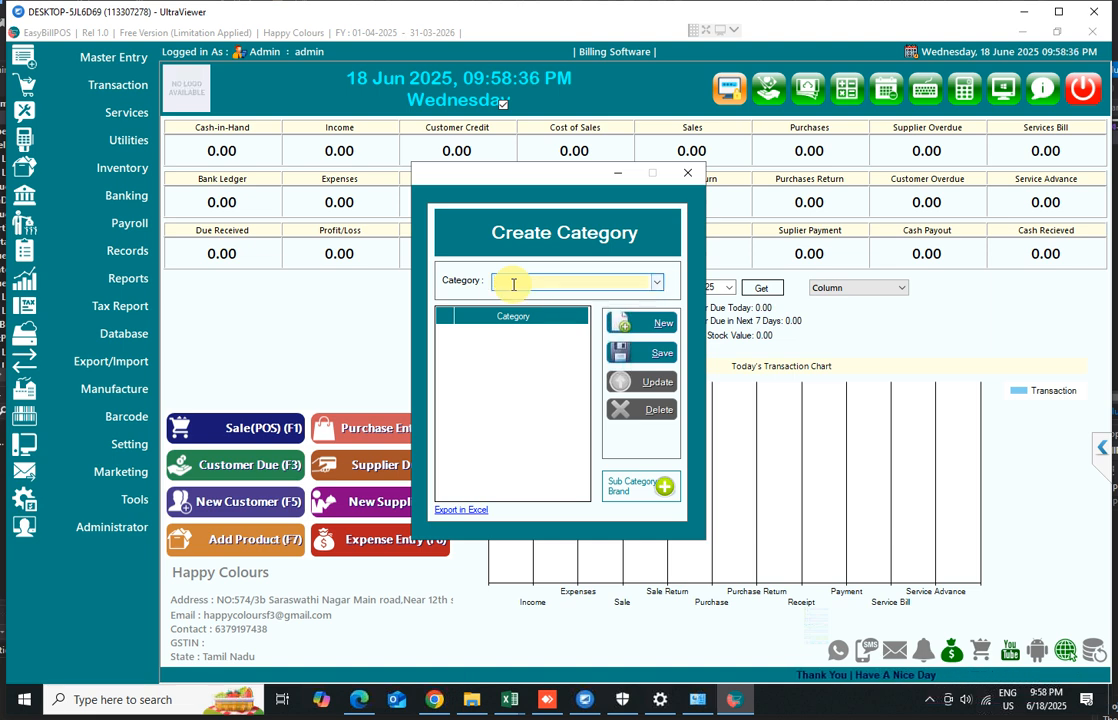
type("MEN")
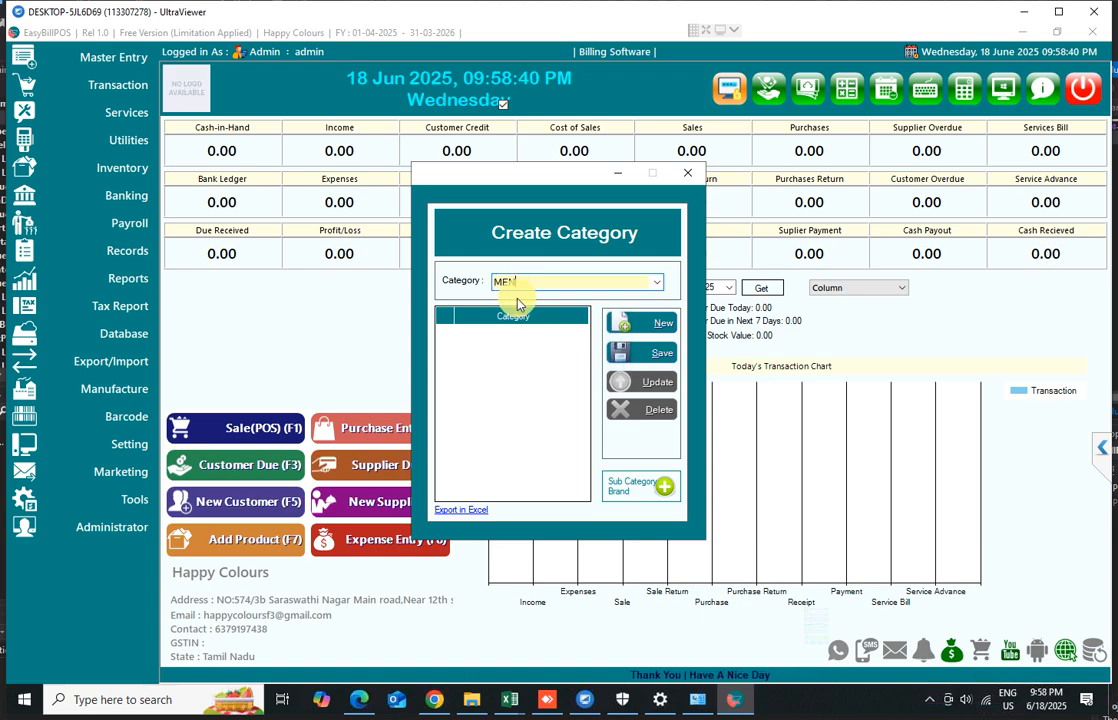
key("alt+n")
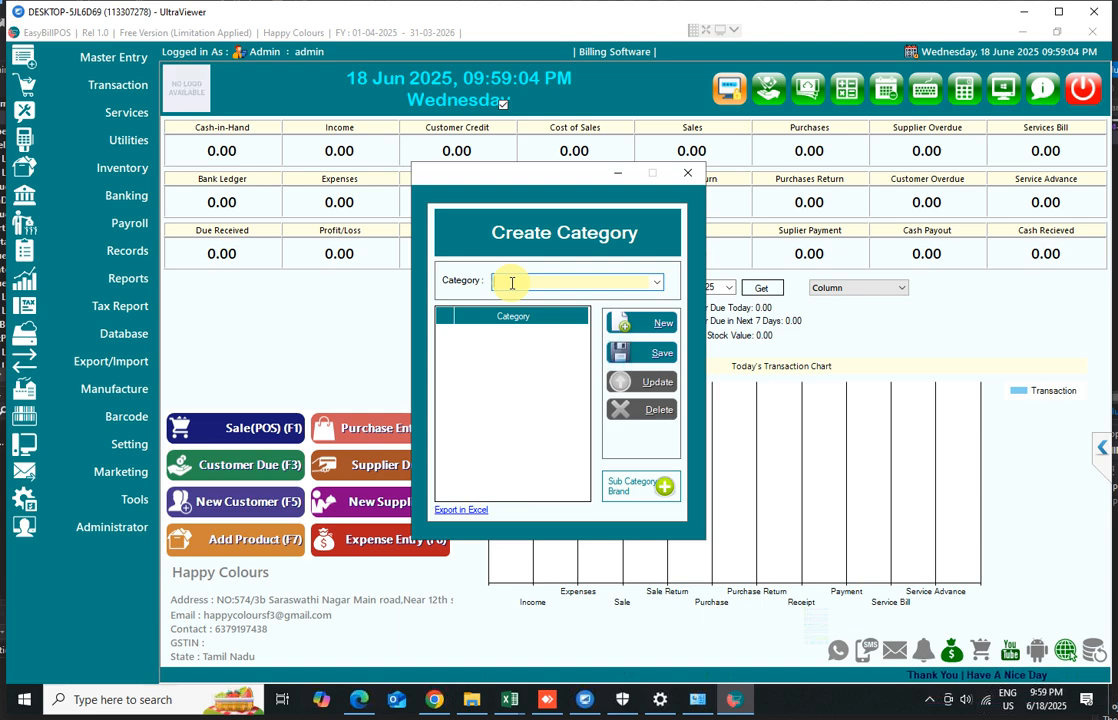
type("Mens")
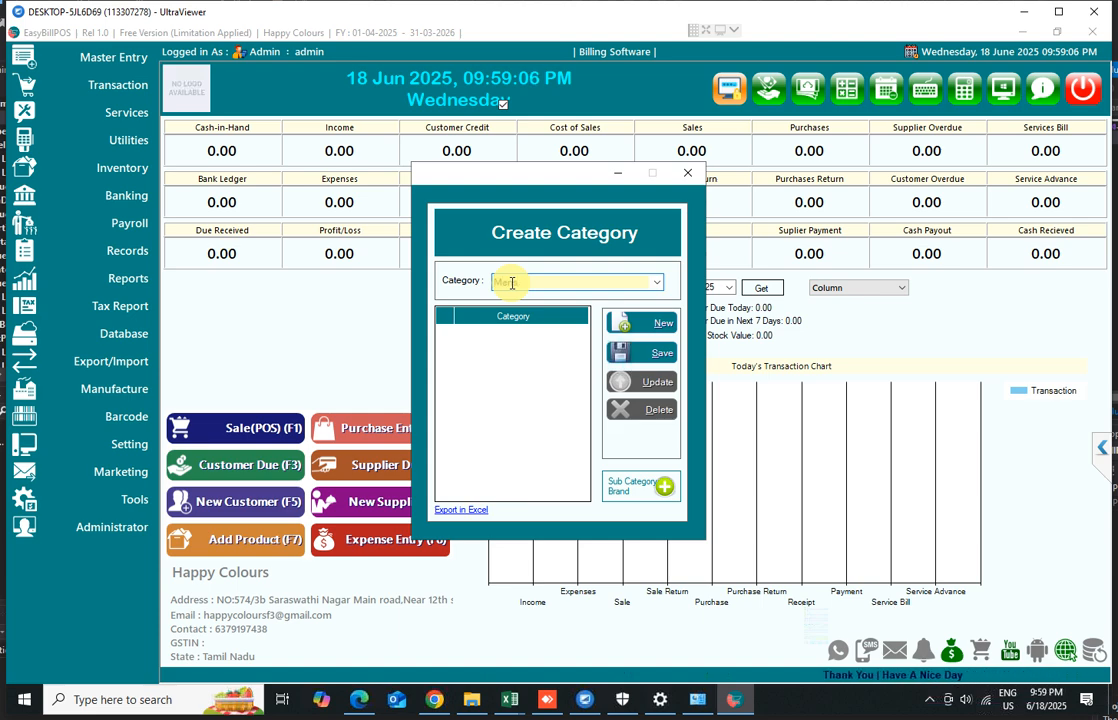
left_click(653, 357)
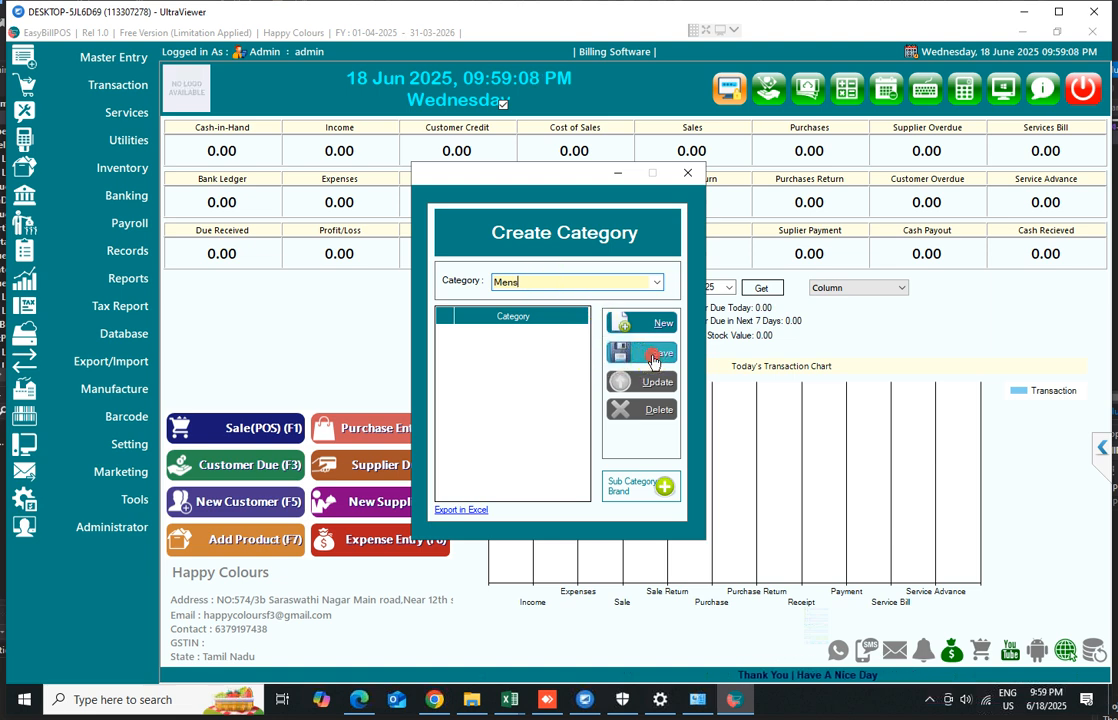
left_click(589, 416)
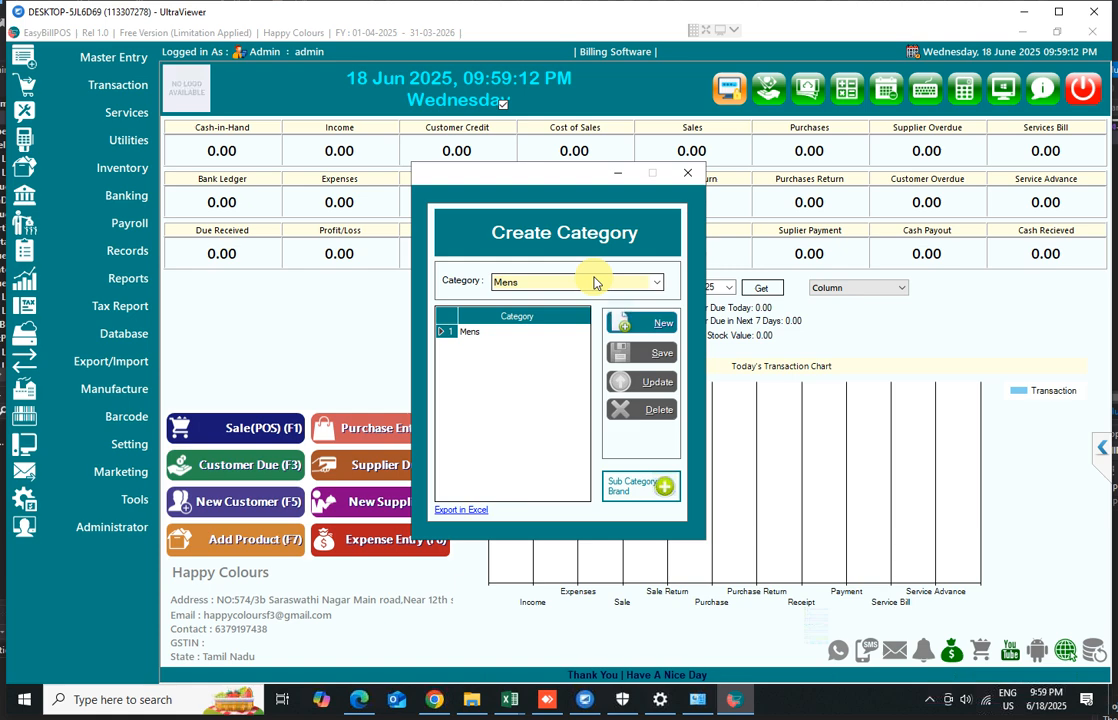
Step: Create a sub category named Pants under the Mens category, save it, and close both category forms
left_click(634, 490)
left_click(500, 265)
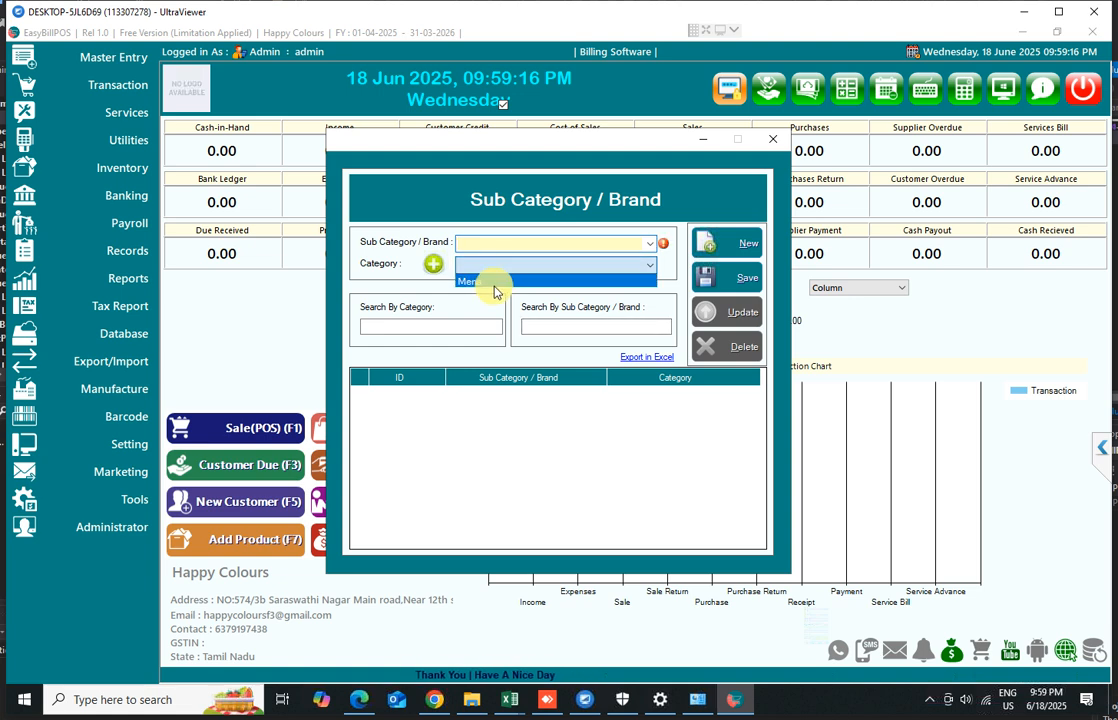
left_click(494, 284)
left_click(475, 244)
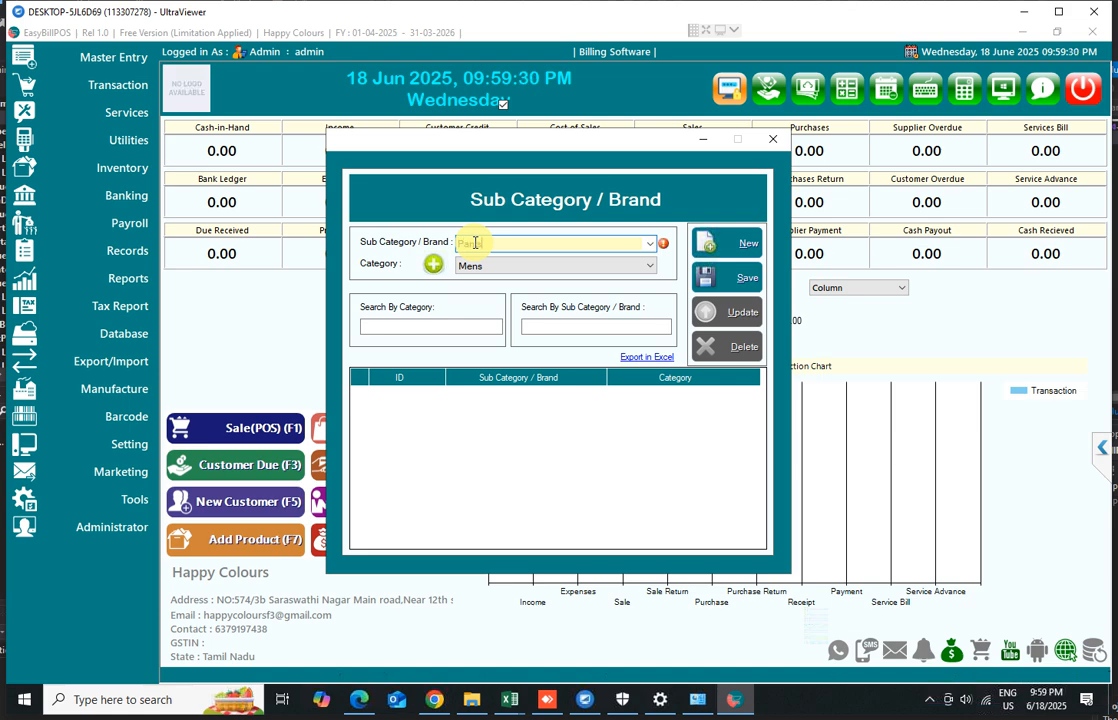
left_click(737, 283)
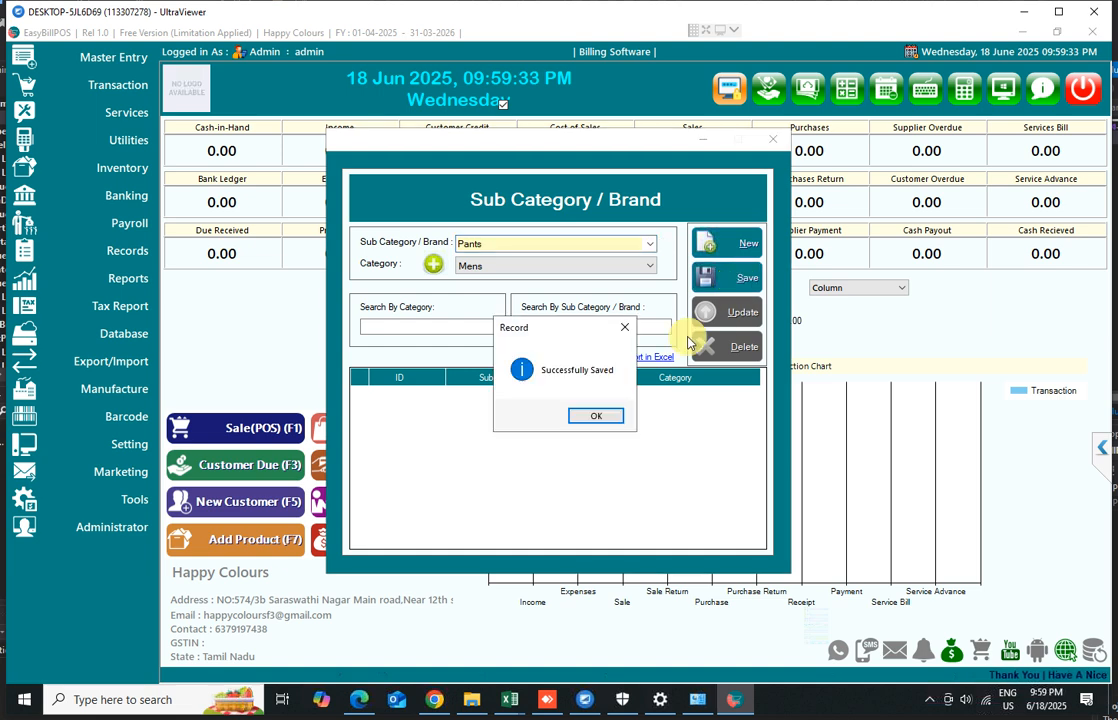
left_click(587, 425)
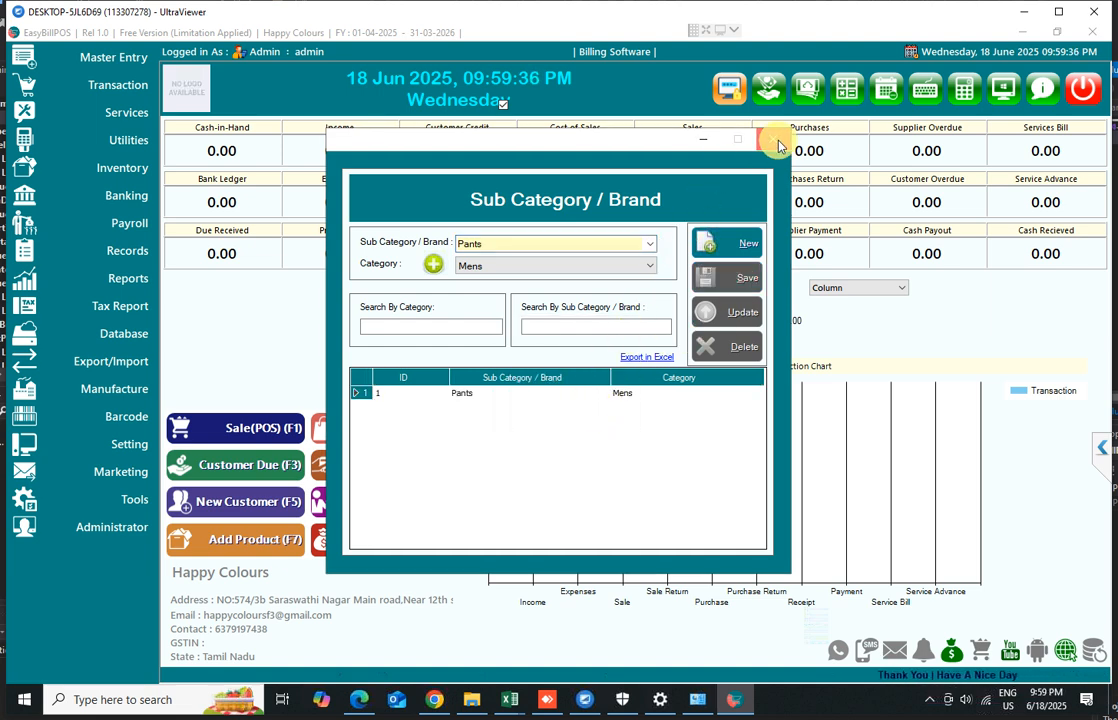
left_click(773, 139)
left_click(687, 172)
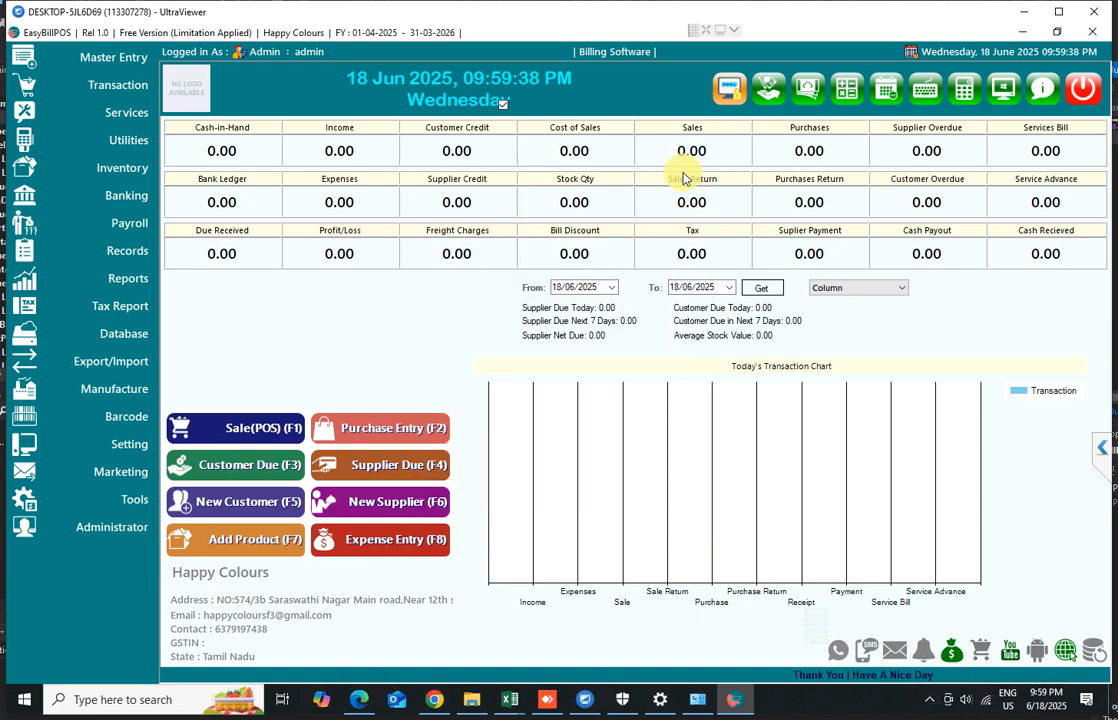
Step: Review the predefined units and their descriptions in the Unit Master, and close it
left_click(92, 56)
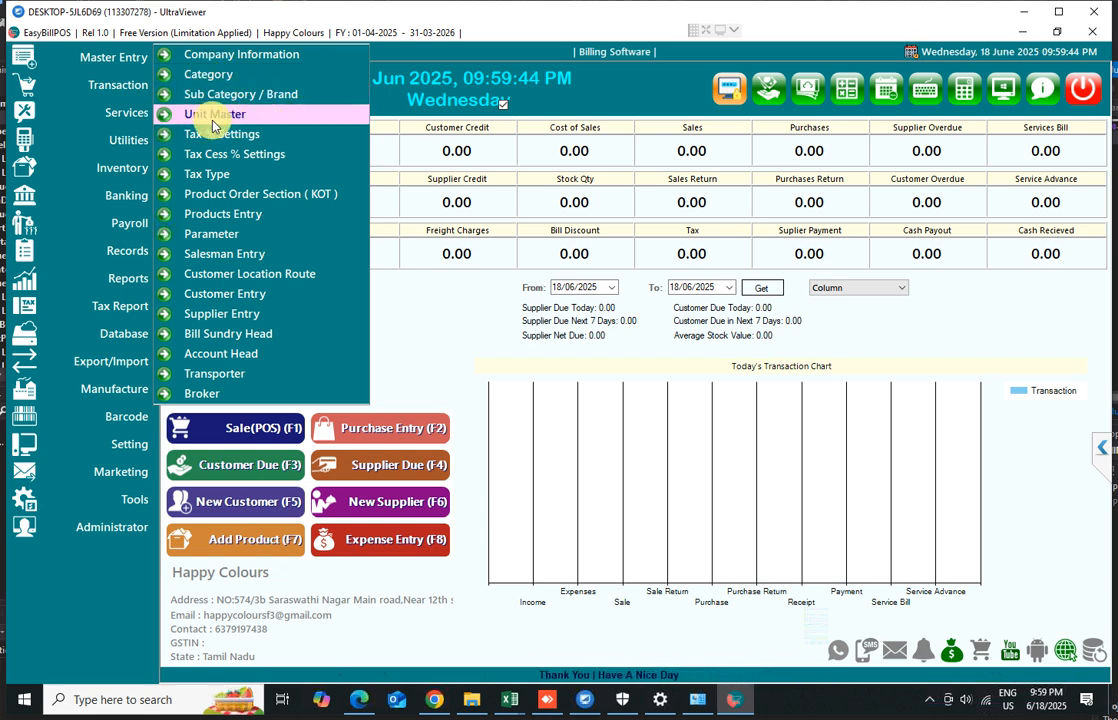
left_click(246, 118)
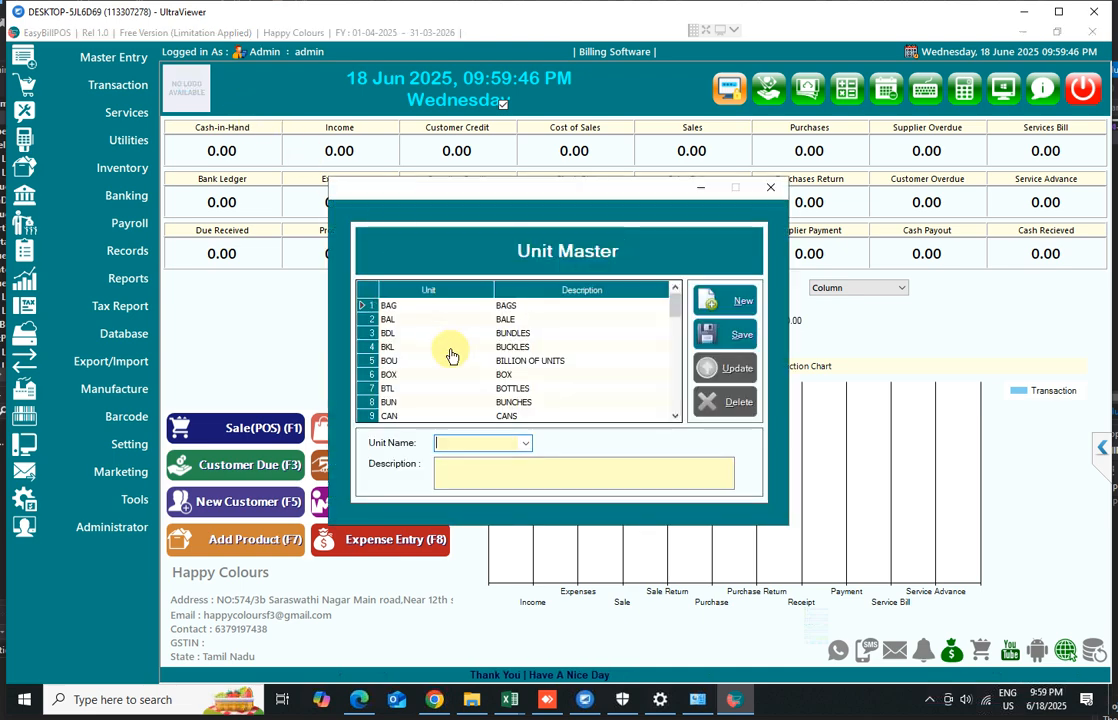
scroll(453, 340, "down", 4)
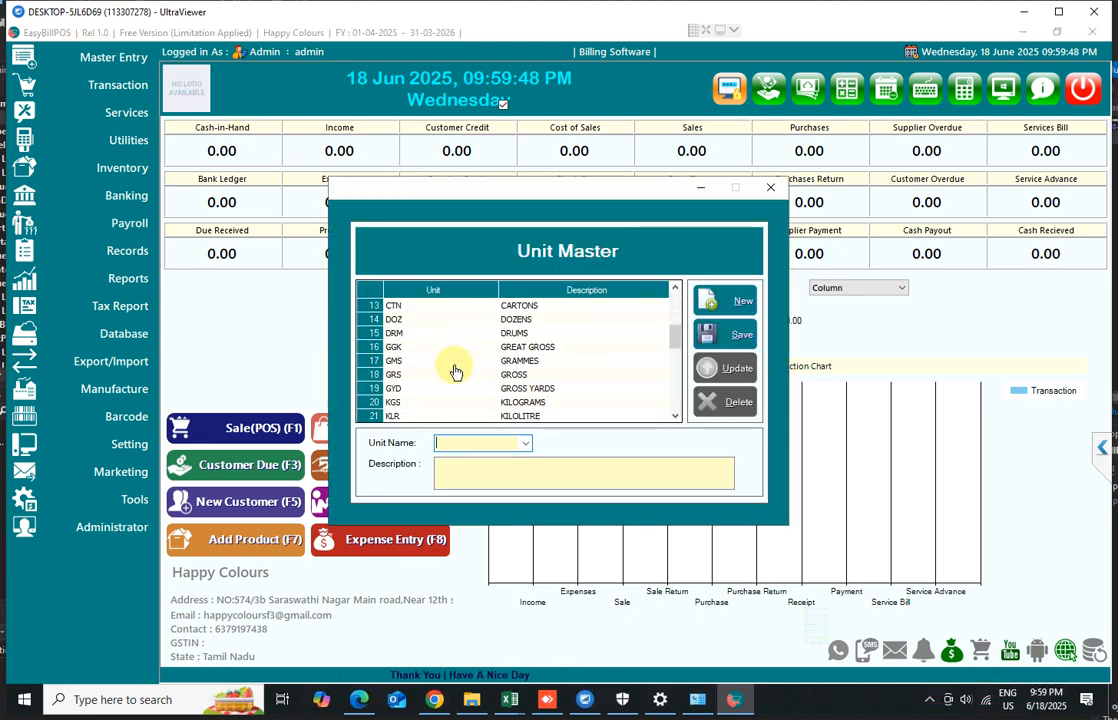
left_click(773, 191)
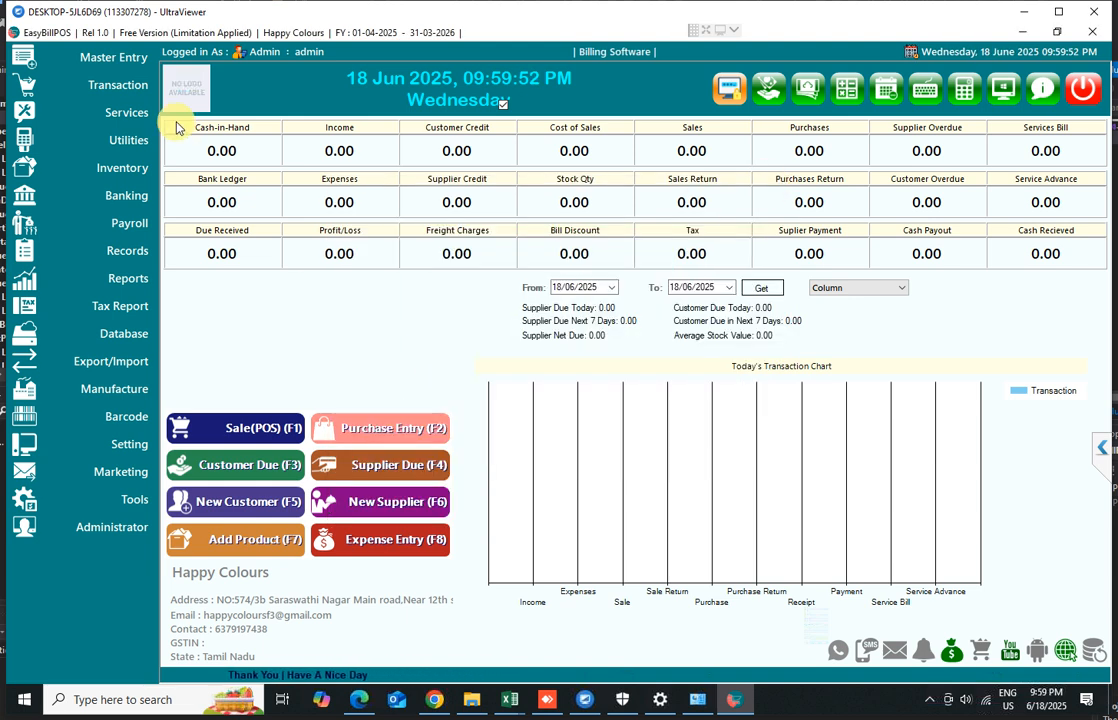
Step: Examine the GST rates defined in the Tax % Settings and close the form
left_click(115, 63)
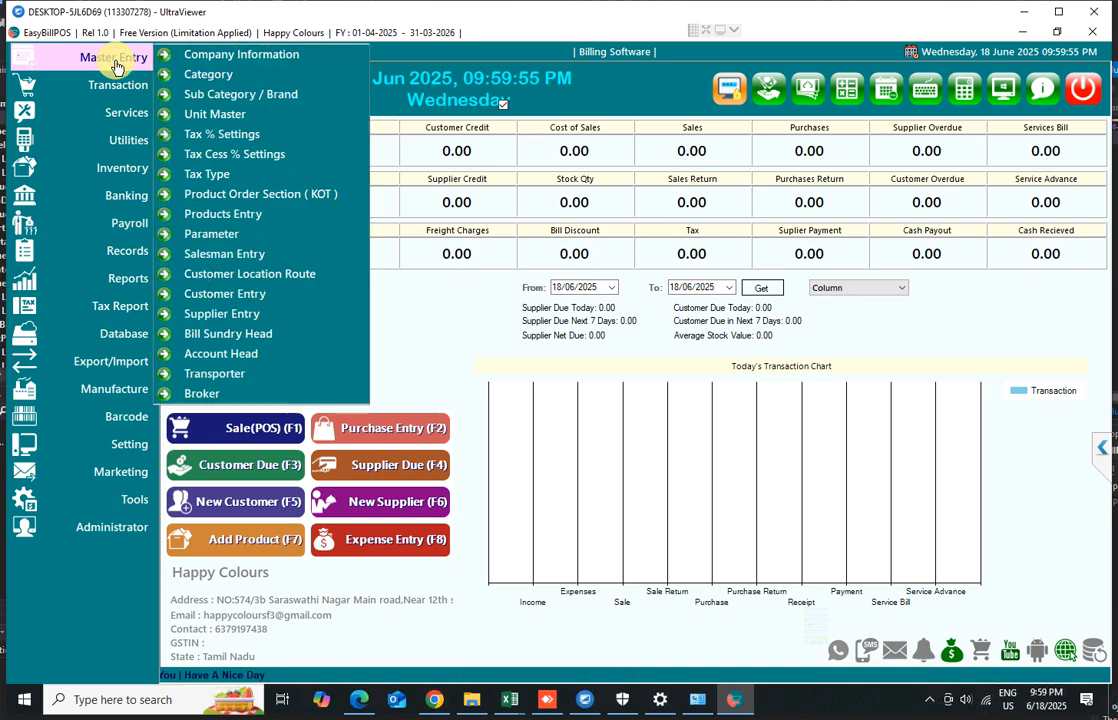
left_click(227, 136)
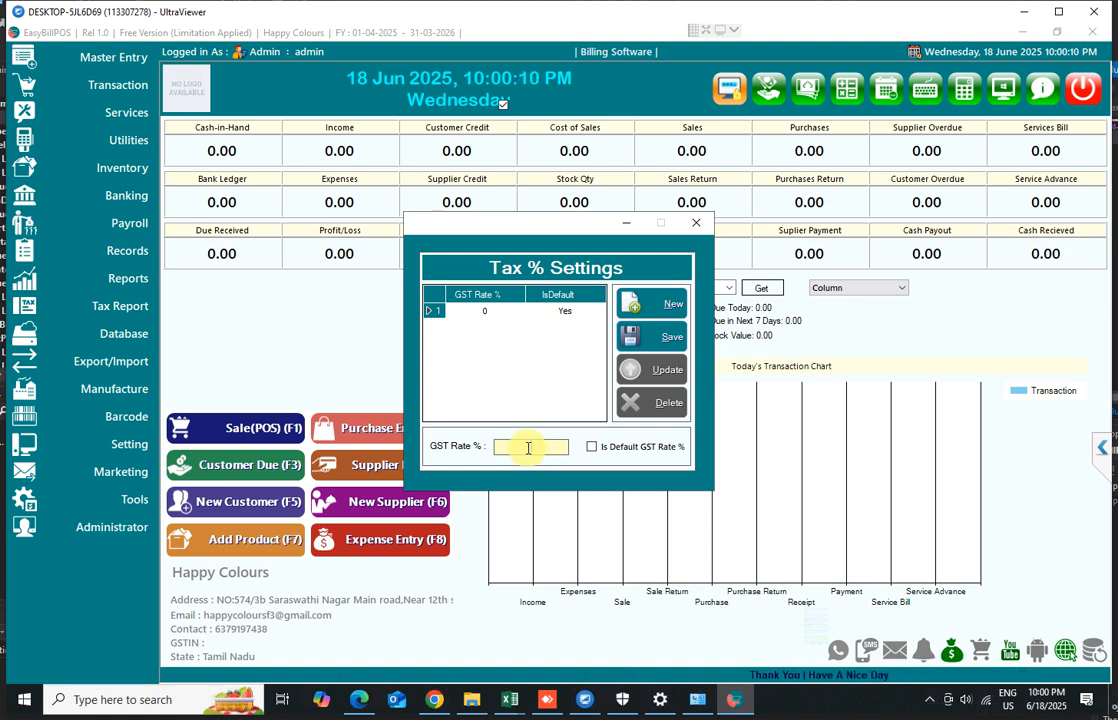
left_click(698, 228)
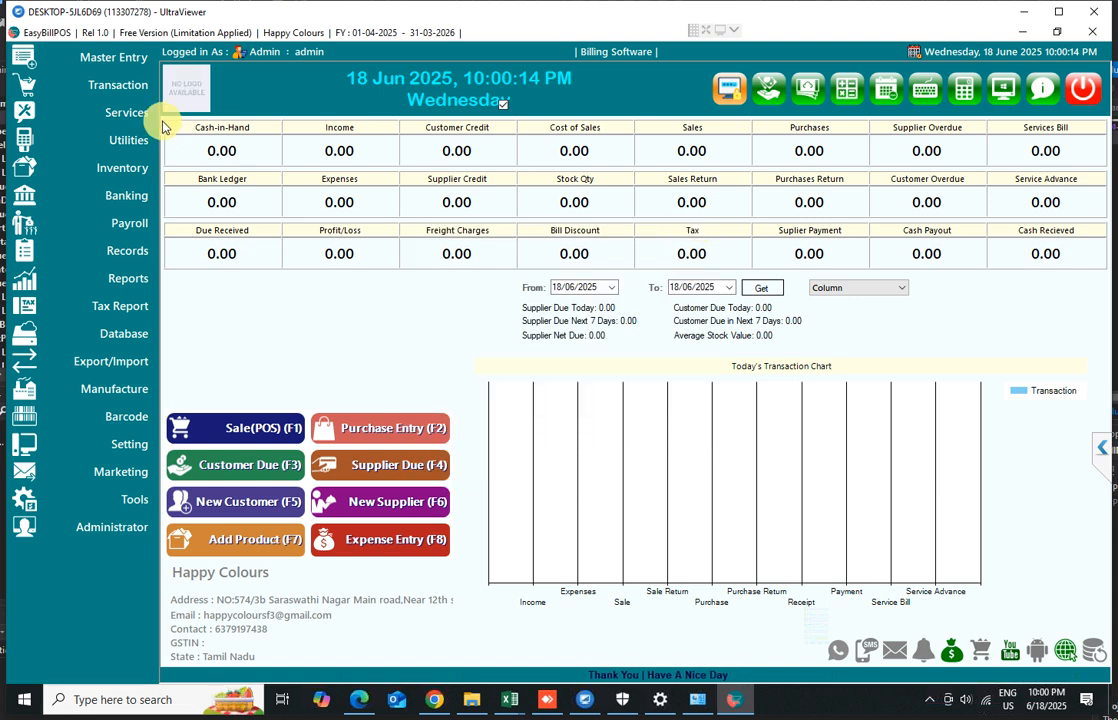
Step: Open the existing Tax Type record for editing and set both bill purchase tax and bill sales tax to NON GST
left_click(115, 66)
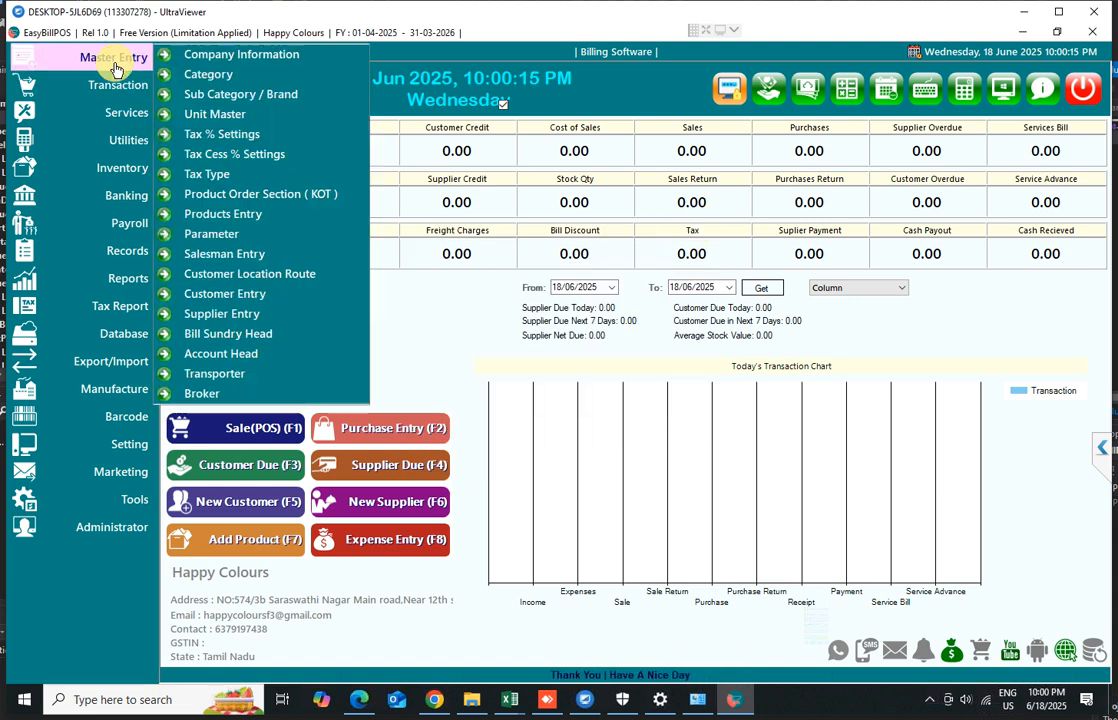
left_click(206, 184)
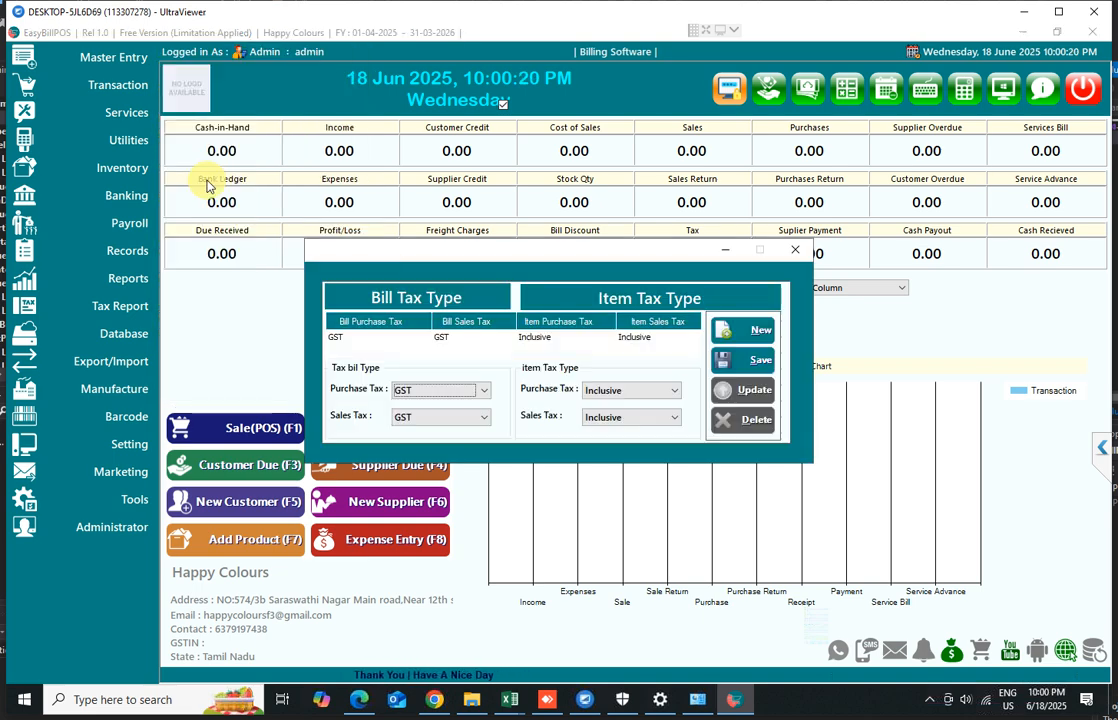
left_click(401, 340)
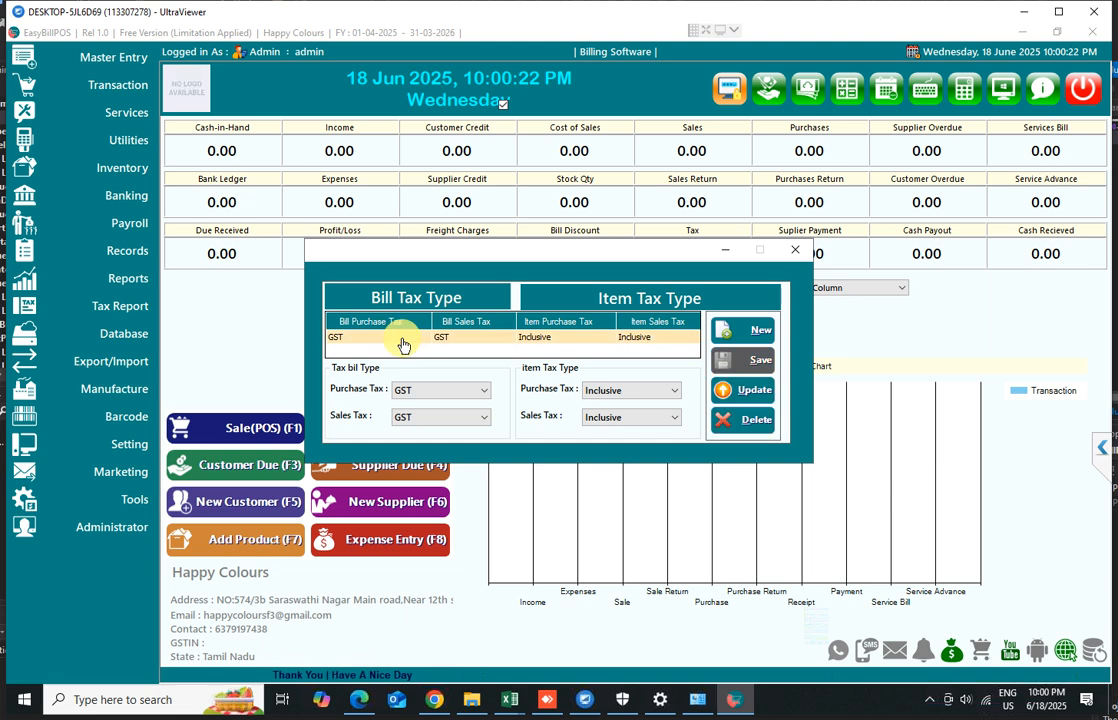
left_click(415, 393)
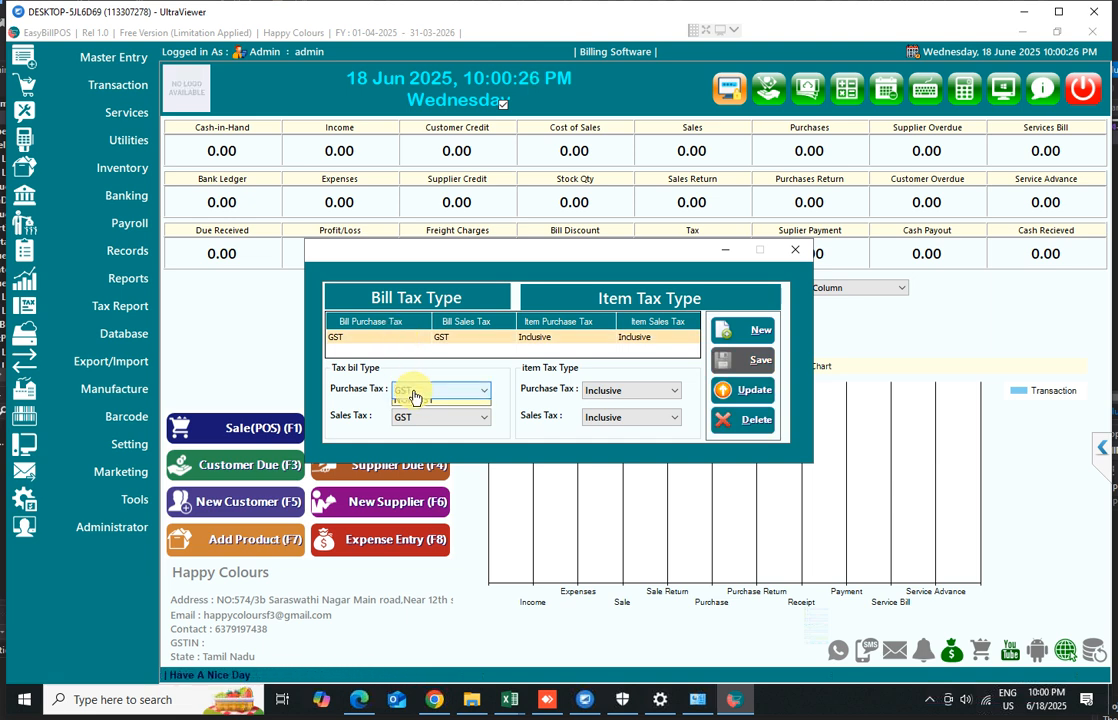
left_click(413, 392)
left_click(415, 420)
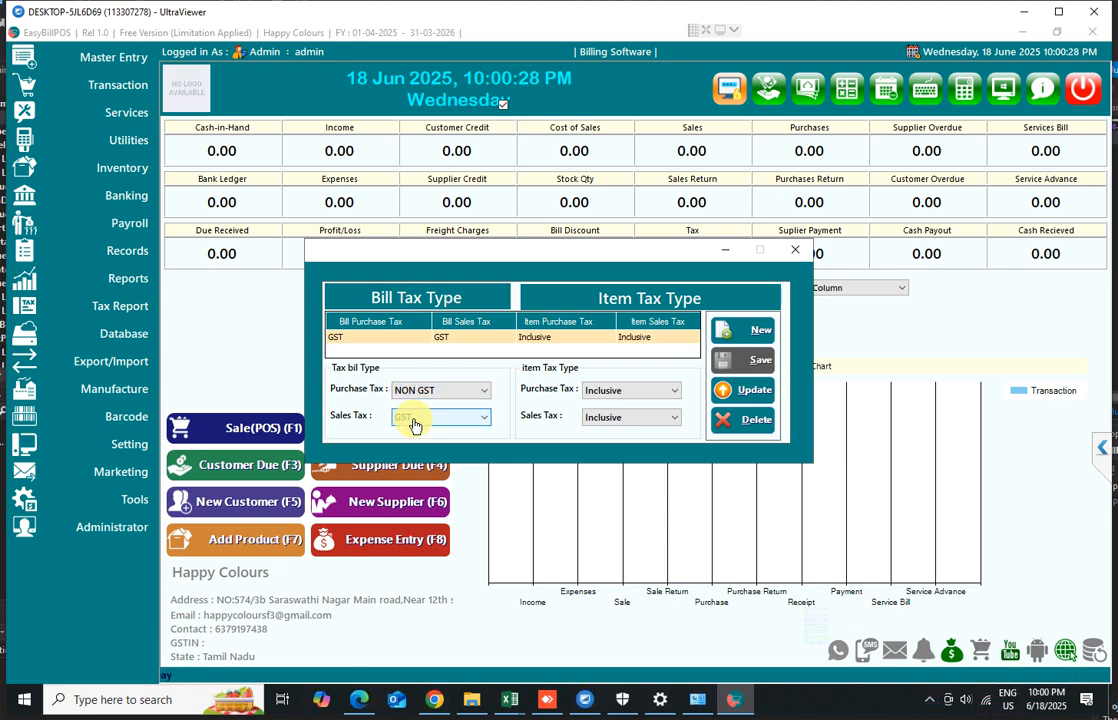
left_click(415, 424)
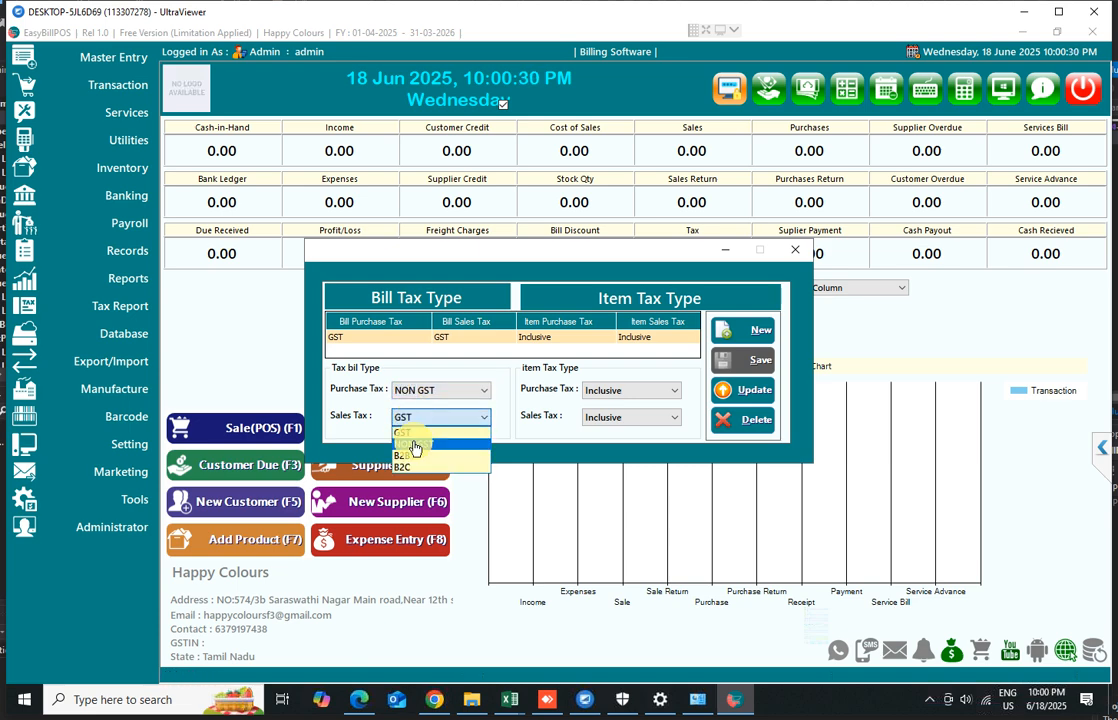
left_click(415, 447)
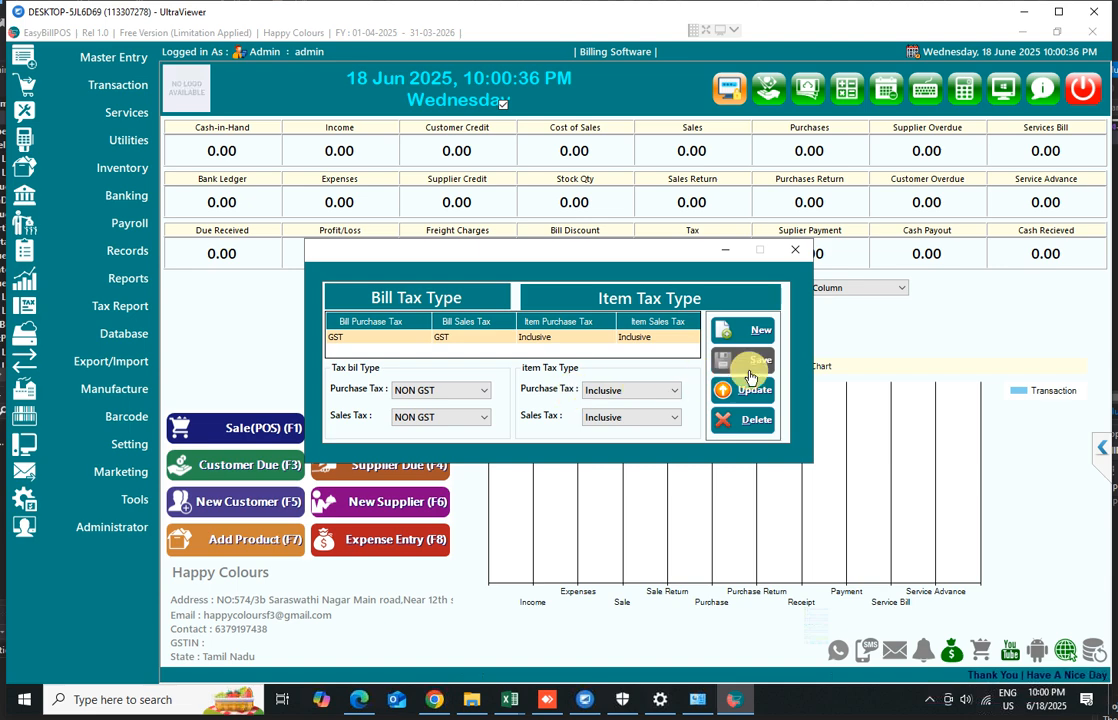
Step: Set the item purchase tax and item sales tax to No Taxes, update the tax type record, and close the form
left_click(612, 392)
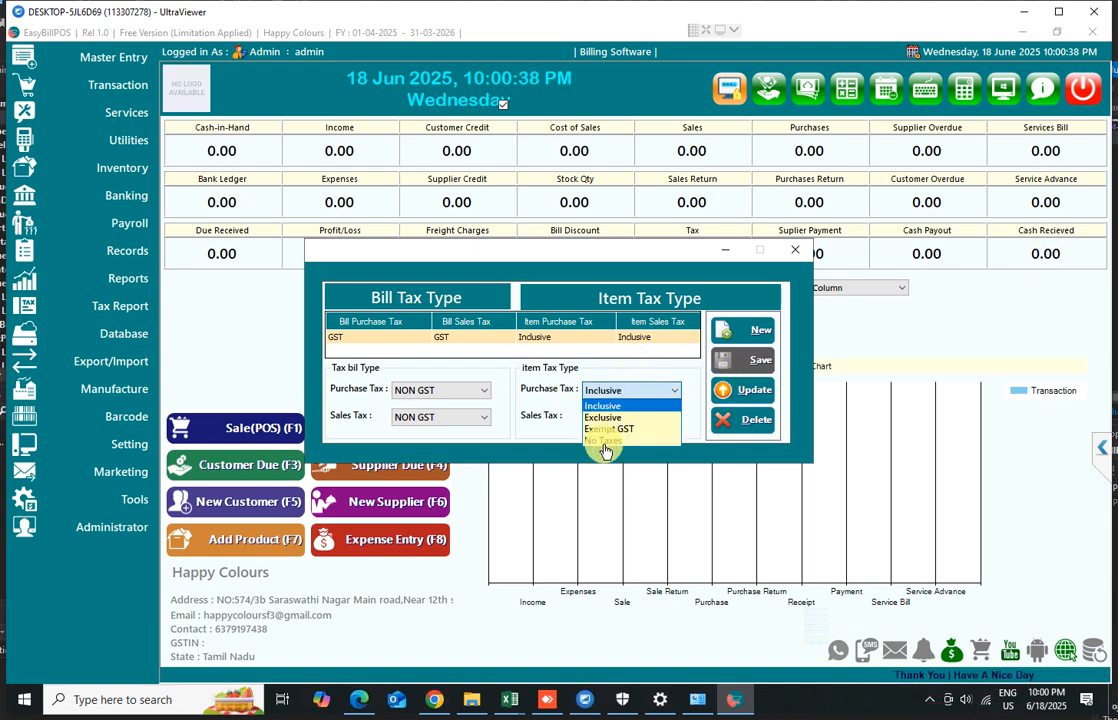
left_click(603, 440)
left_click(605, 424)
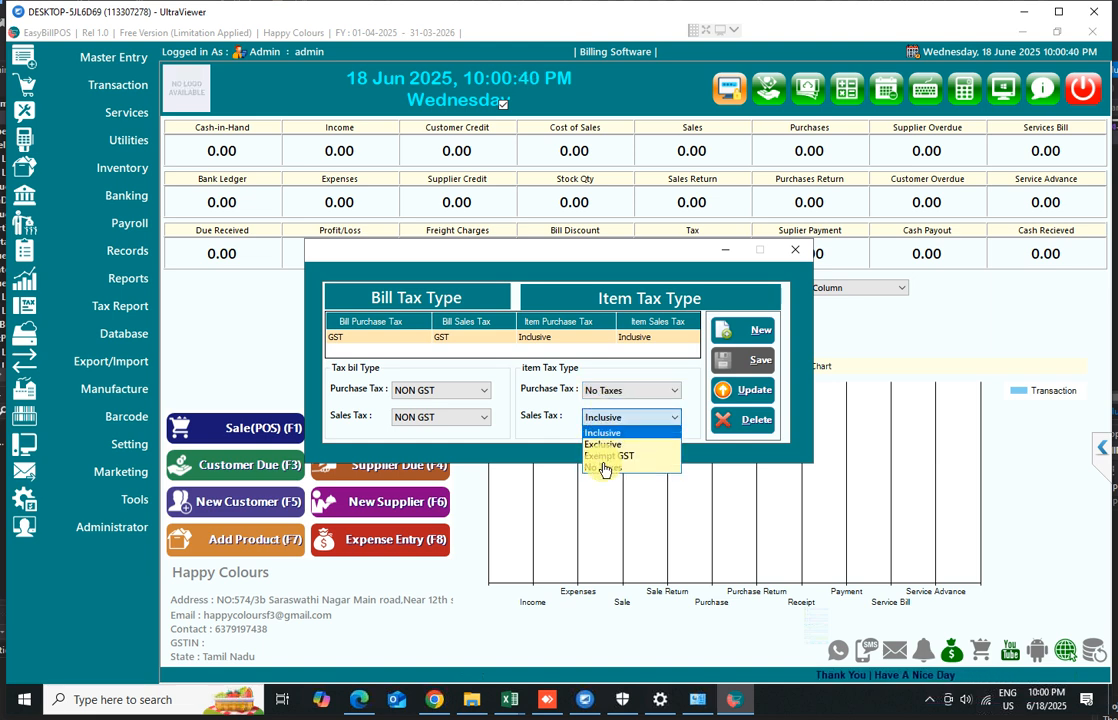
left_click(601, 463)
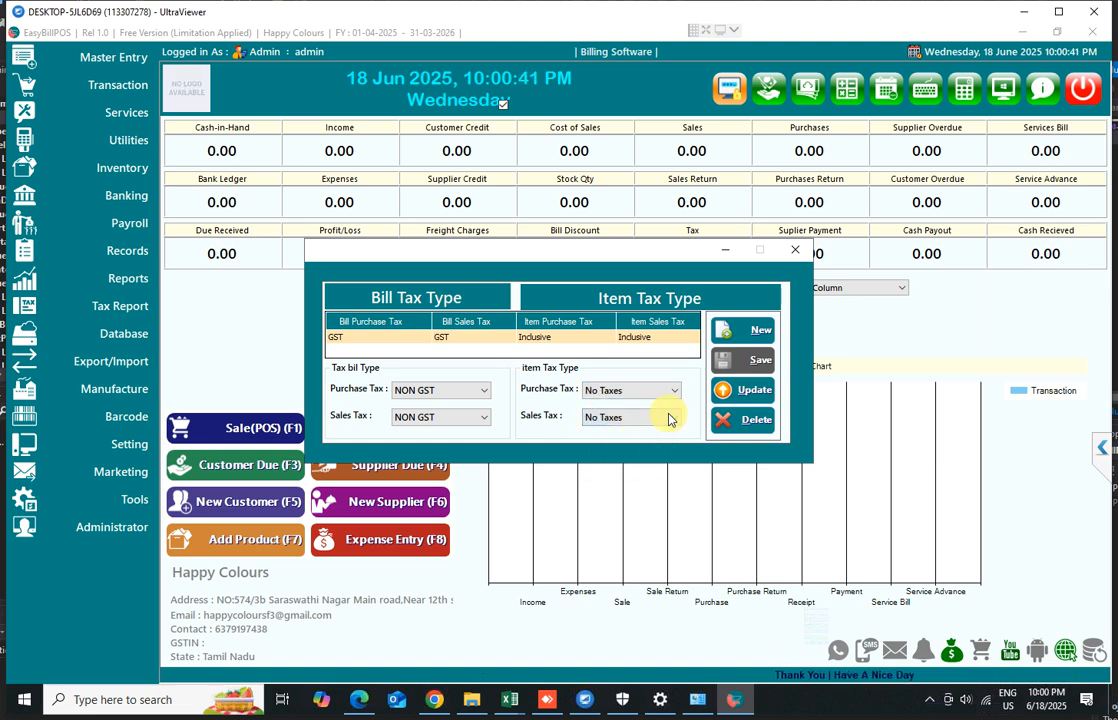
left_click(753, 393)
left_click(612, 416)
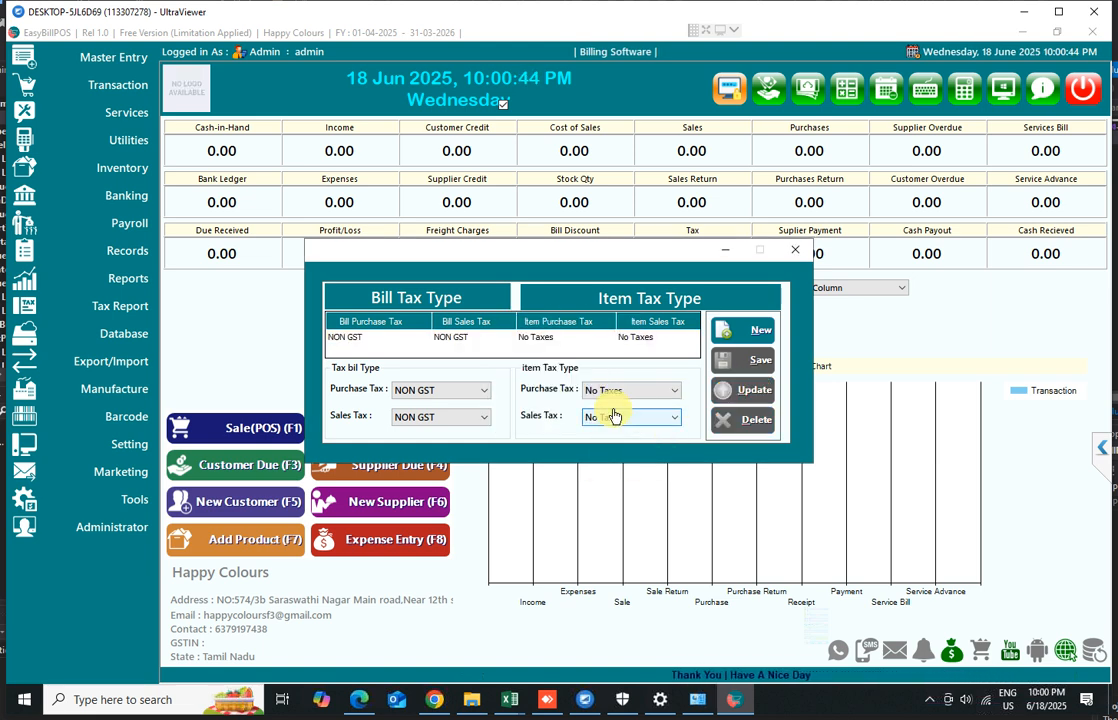
left_click(797, 251)
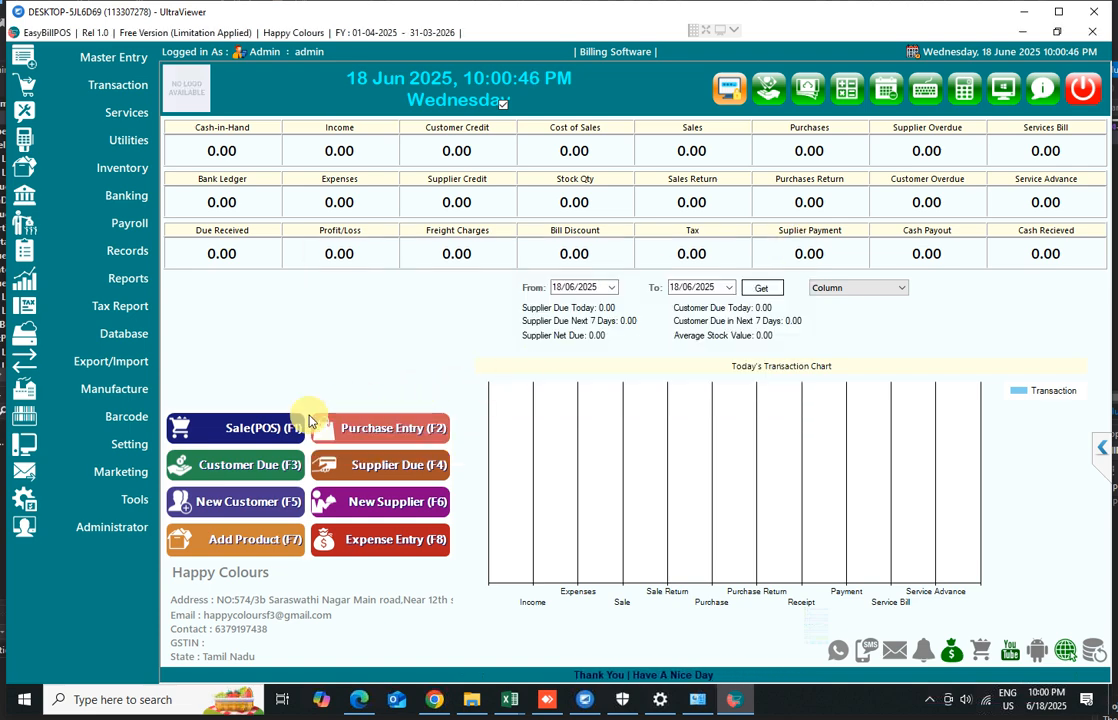
Step: Create an account head named Shop Rent under the Expenses (Direct/Indirect) group and save it
left_click(100, 52)
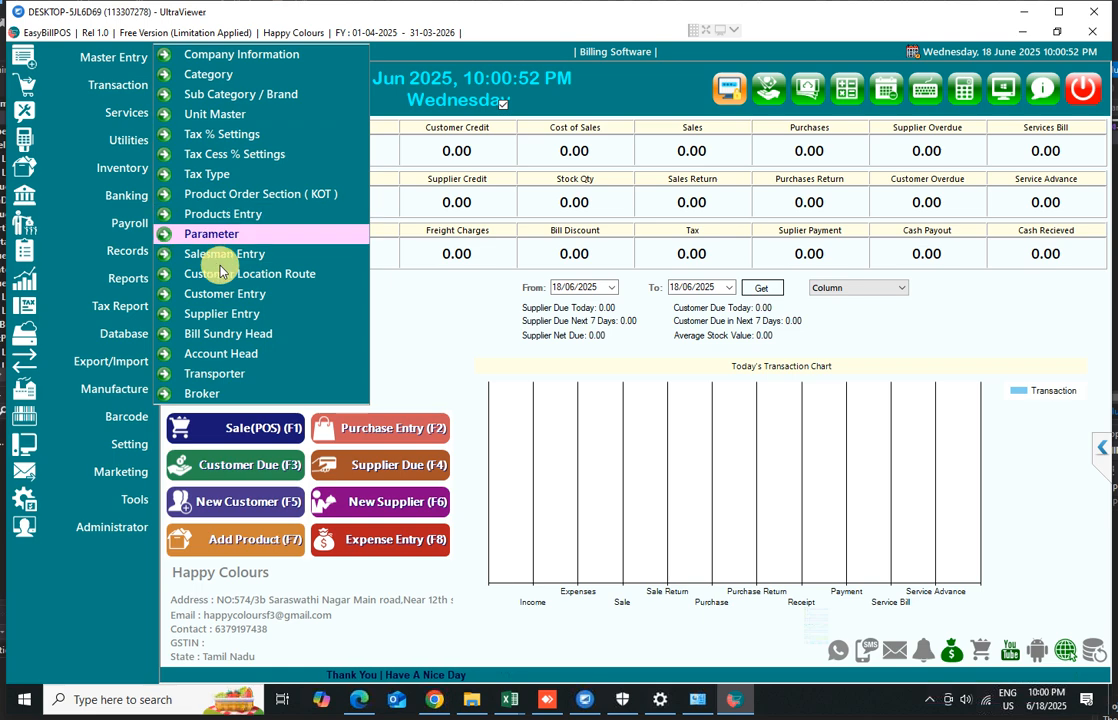
left_click(222, 355)
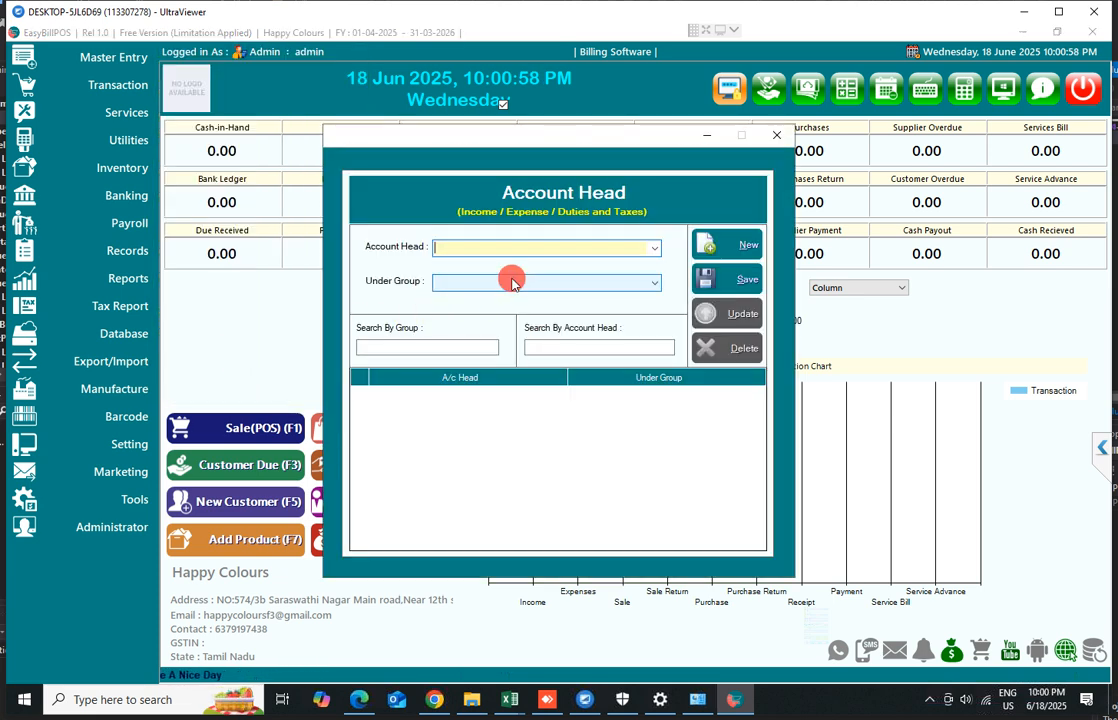
left_click(511, 283)
left_click(483, 321)
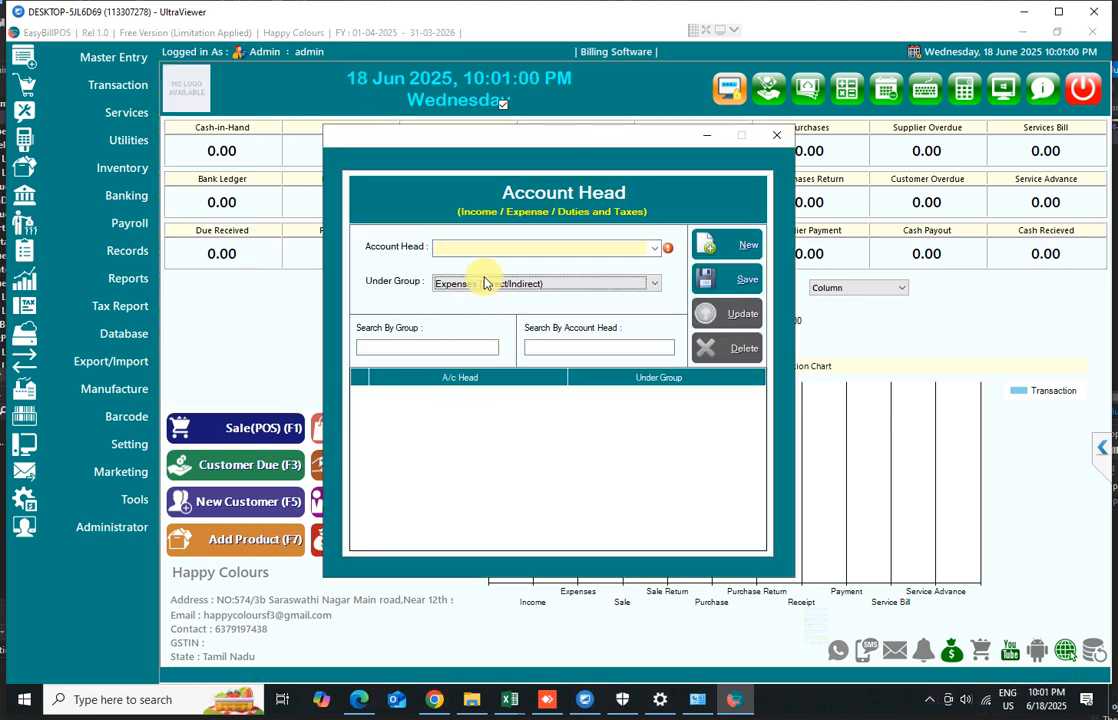
left_click(481, 250)
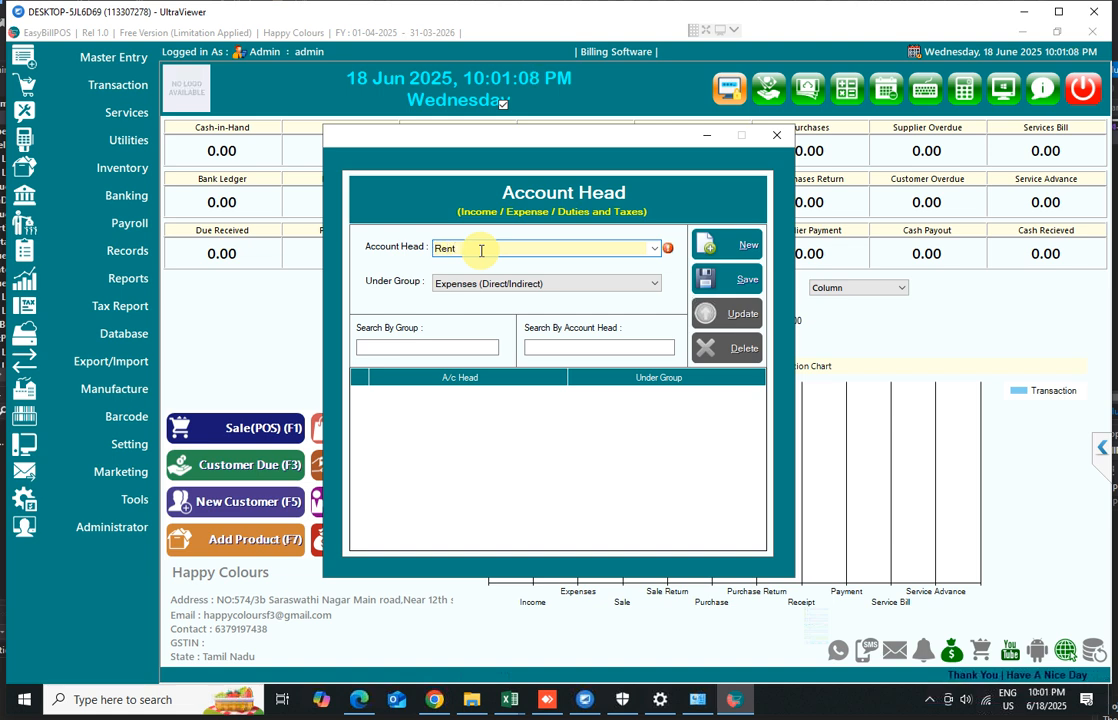
type("Shop")
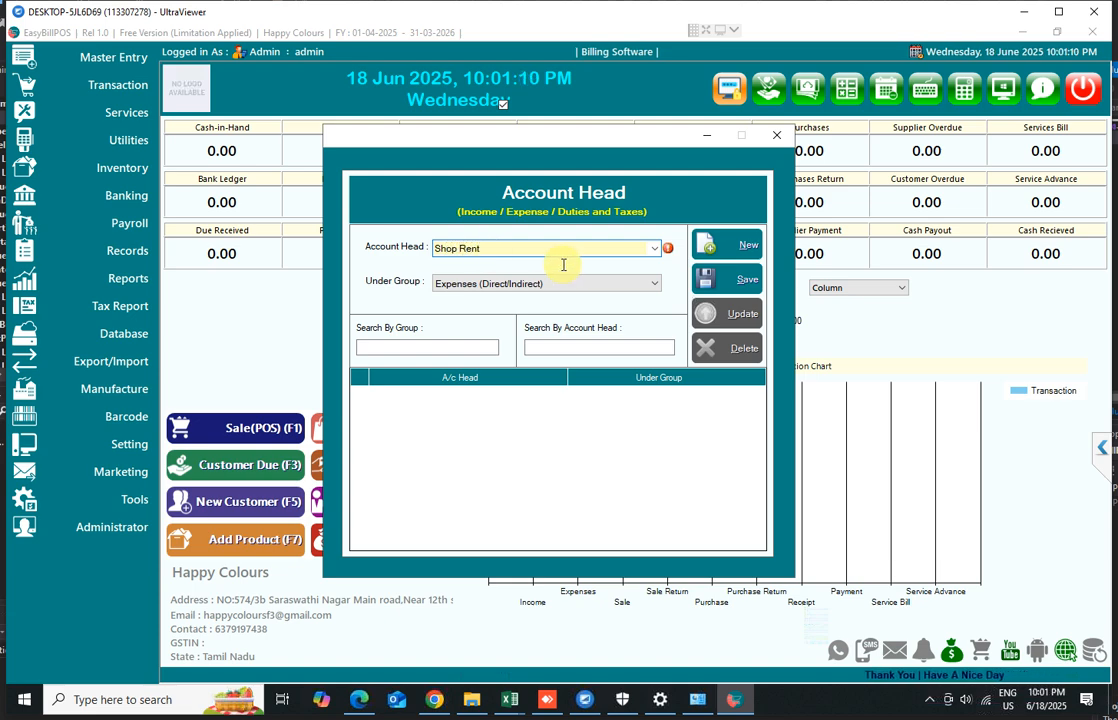
left_click(722, 280)
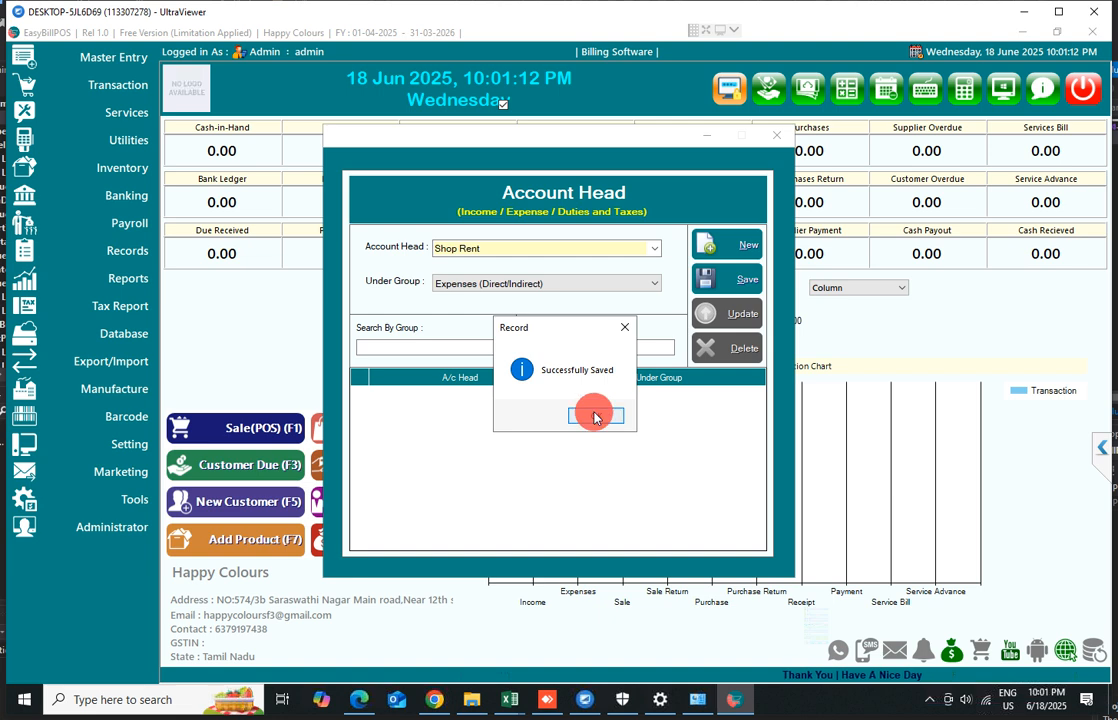
left_click(594, 417)
Step: Create an account head named Electricity under the Expenses (Direct/Indirect) group and save it
left_click(724, 244)
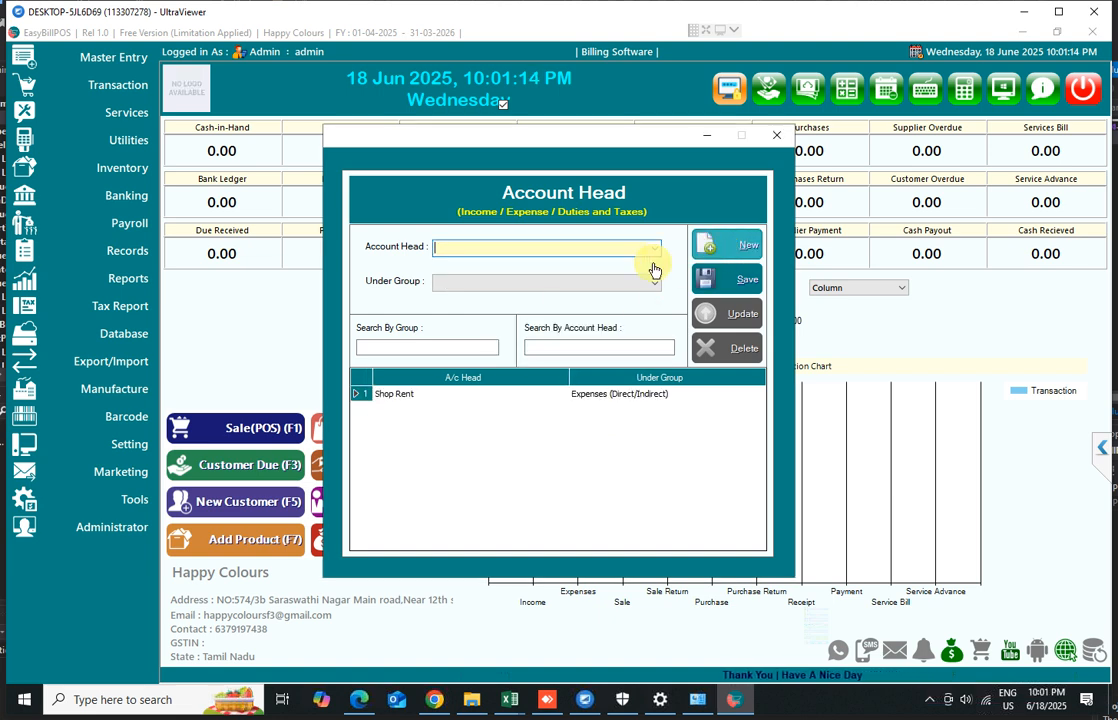
left_click(522, 289)
left_click(480, 317)
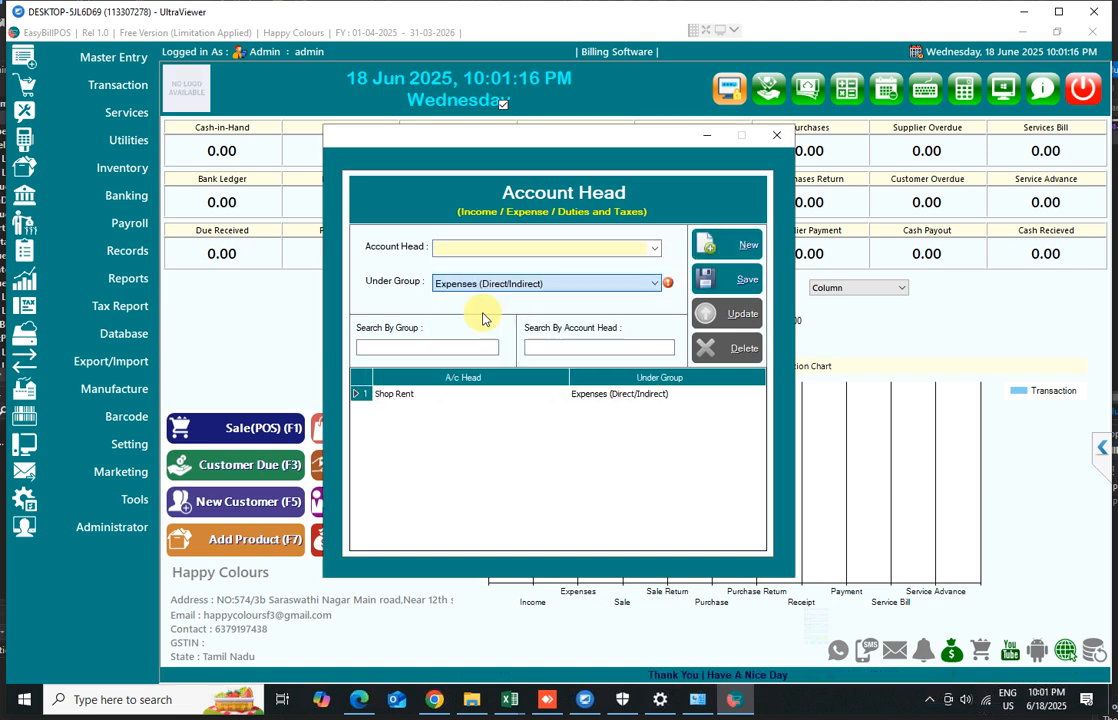
left_click(480, 249)
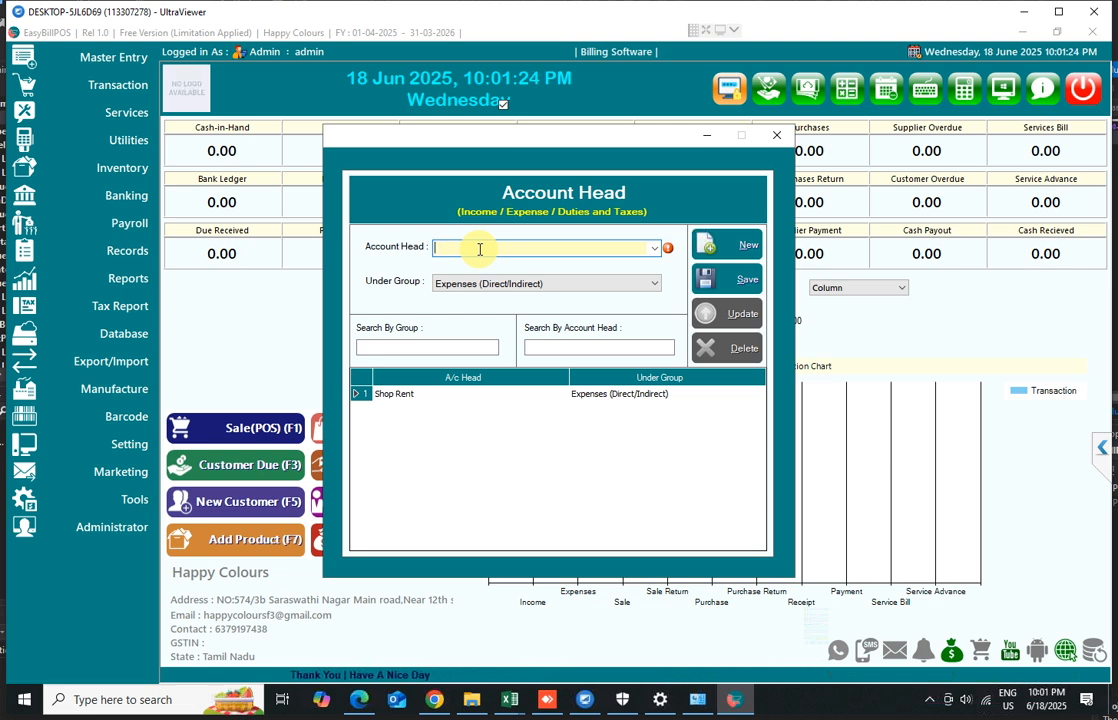
type("lec")
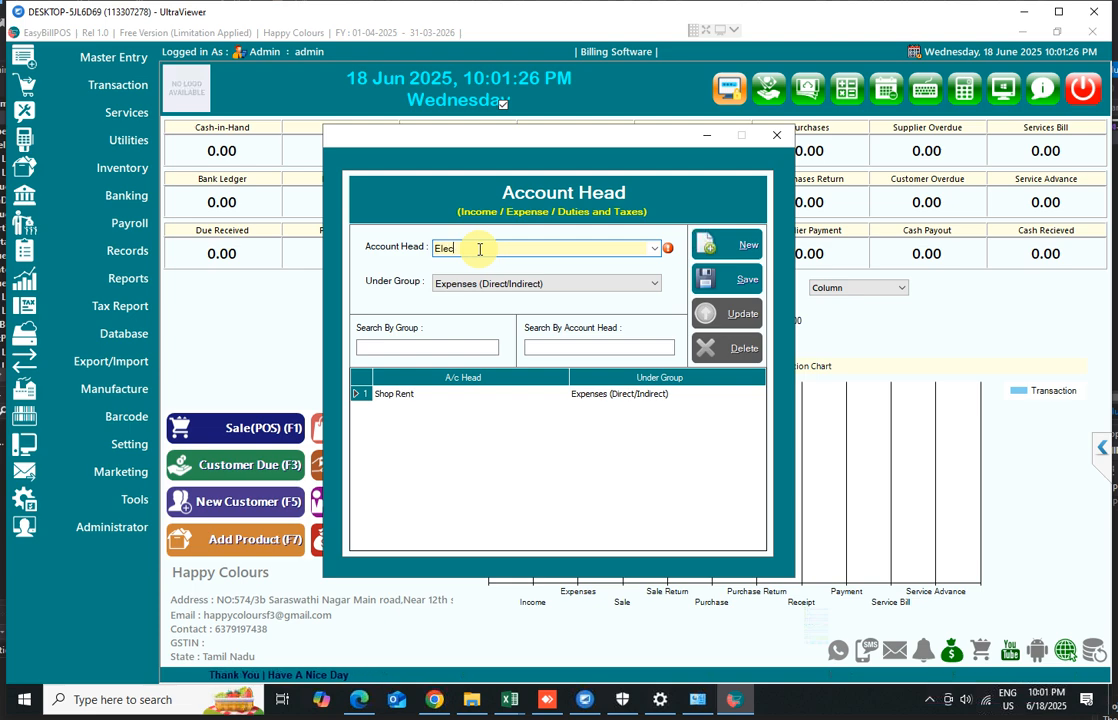
type("tricity")
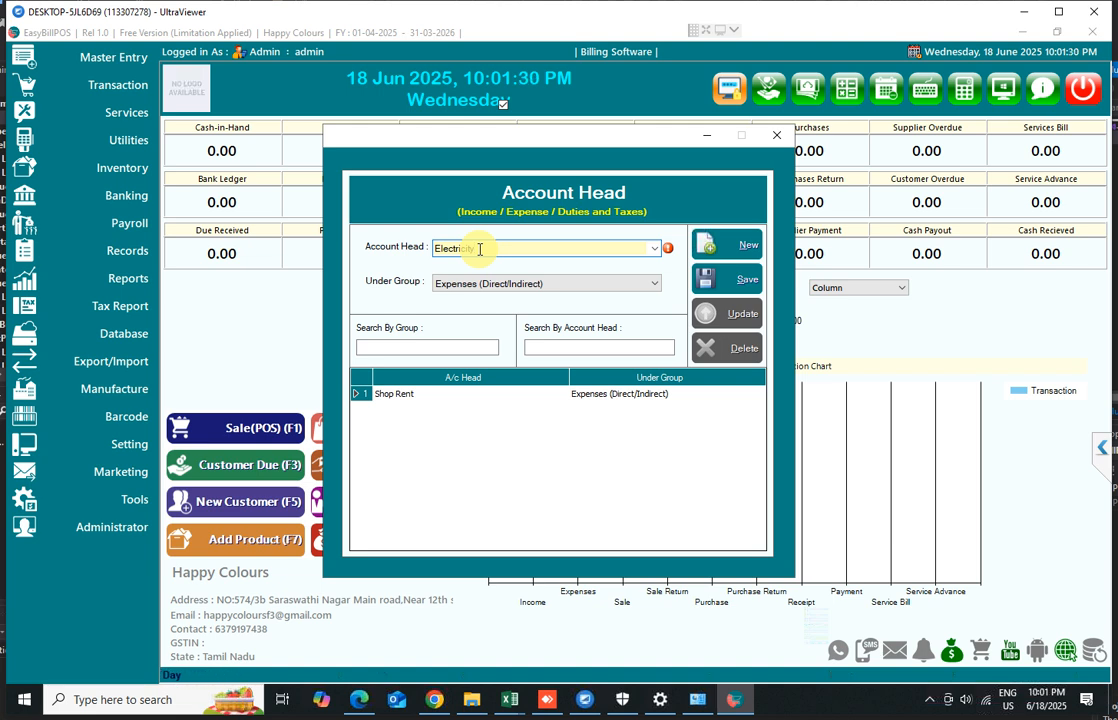
left_click(734, 288)
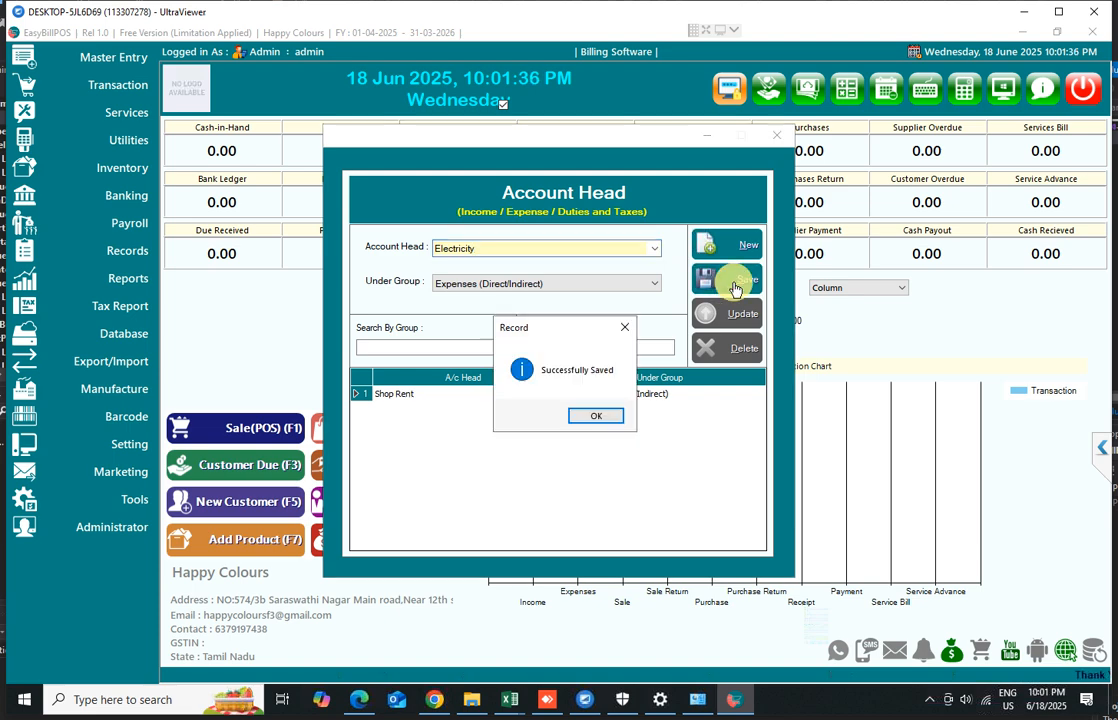
left_click(594, 416)
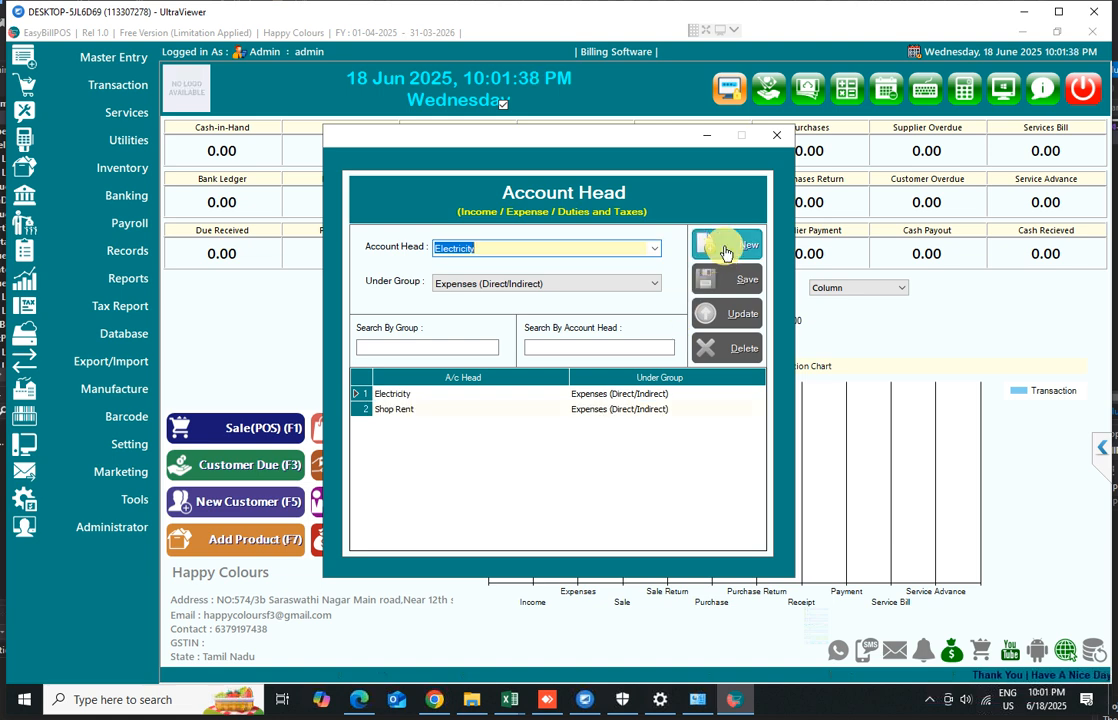
Step: Try the Goods and Services Tax group for an account head and close the Account Head form without saving
left_click(523, 284)
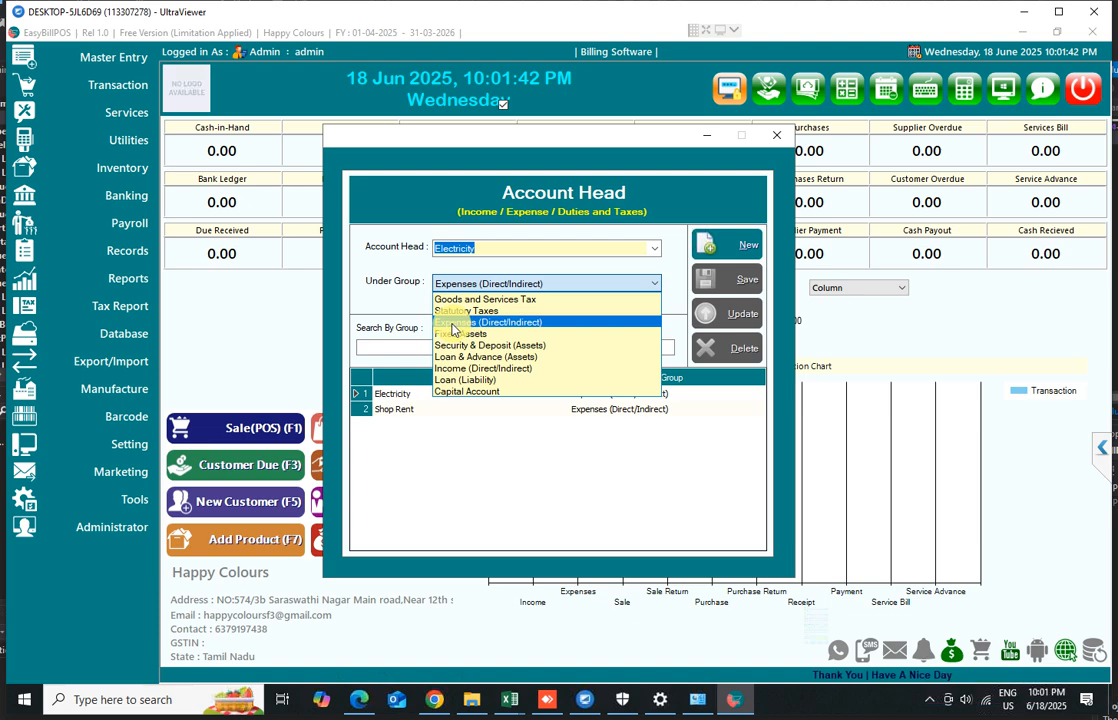
left_click(460, 300)
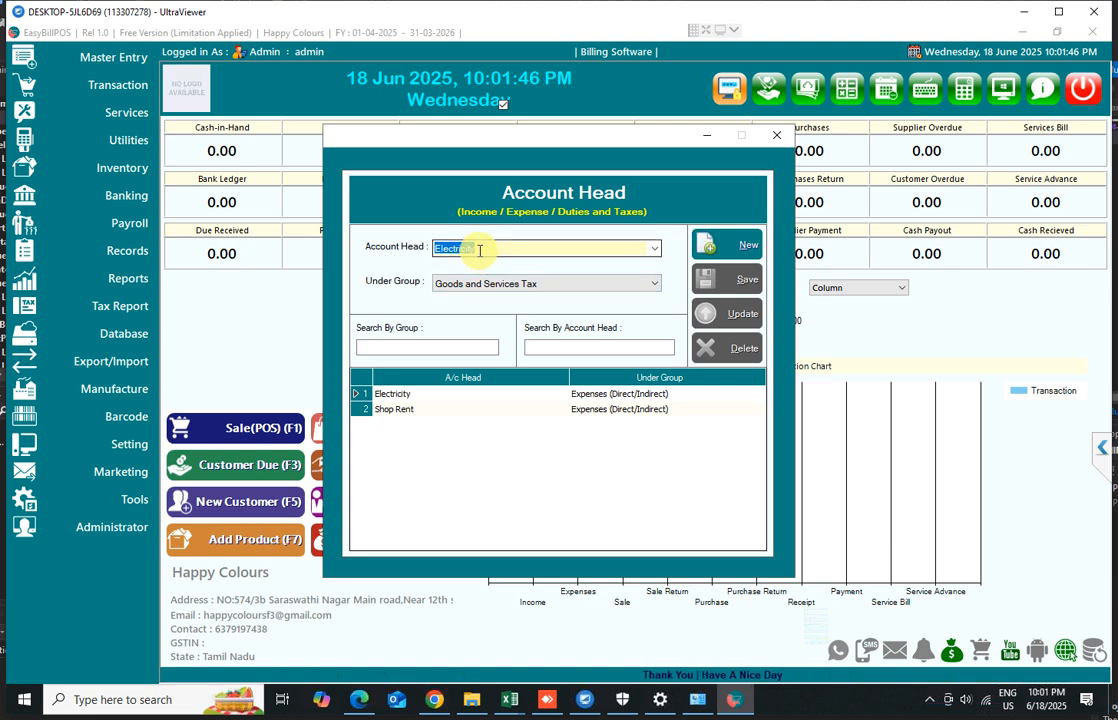
left_click(503, 285)
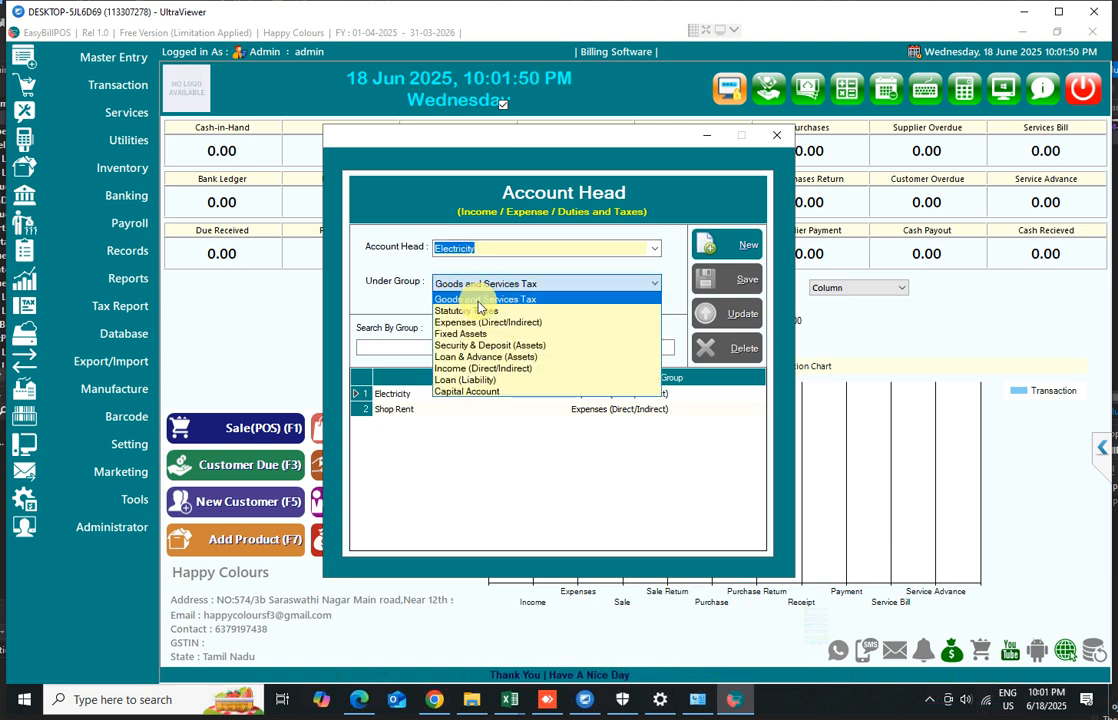
left_click(470, 287)
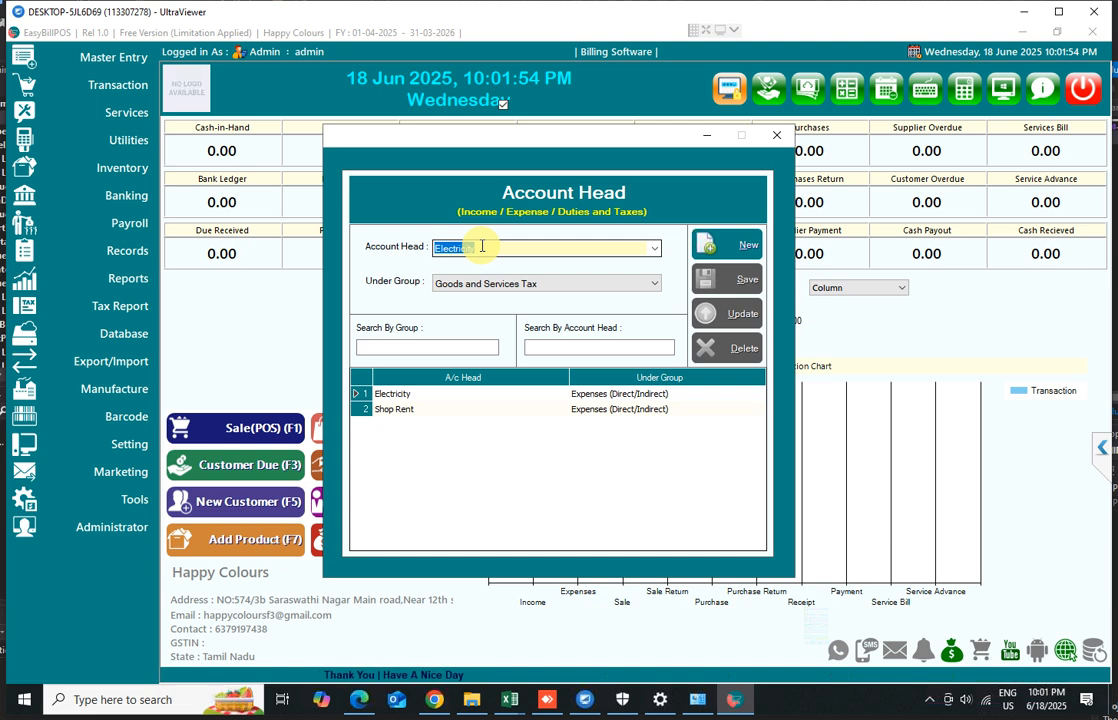
left_click(776, 134)
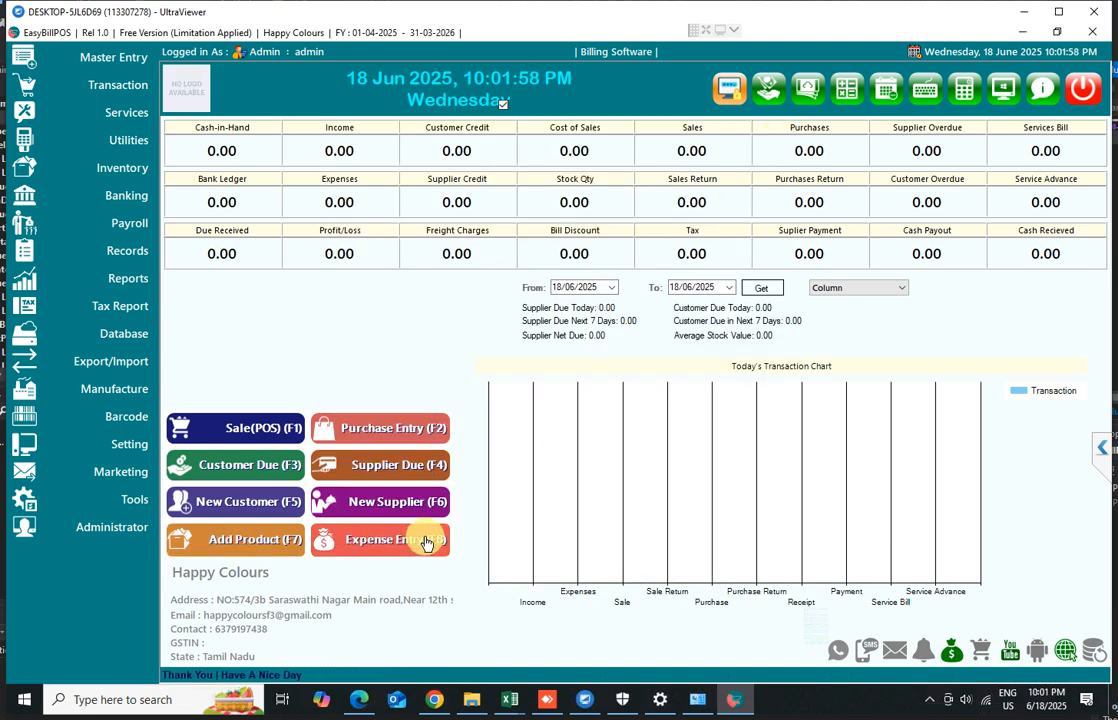
Step: Open a new expense voucher, enter the payee's name, and add an Electricity expense of 2500 to the list
left_click(380, 540)
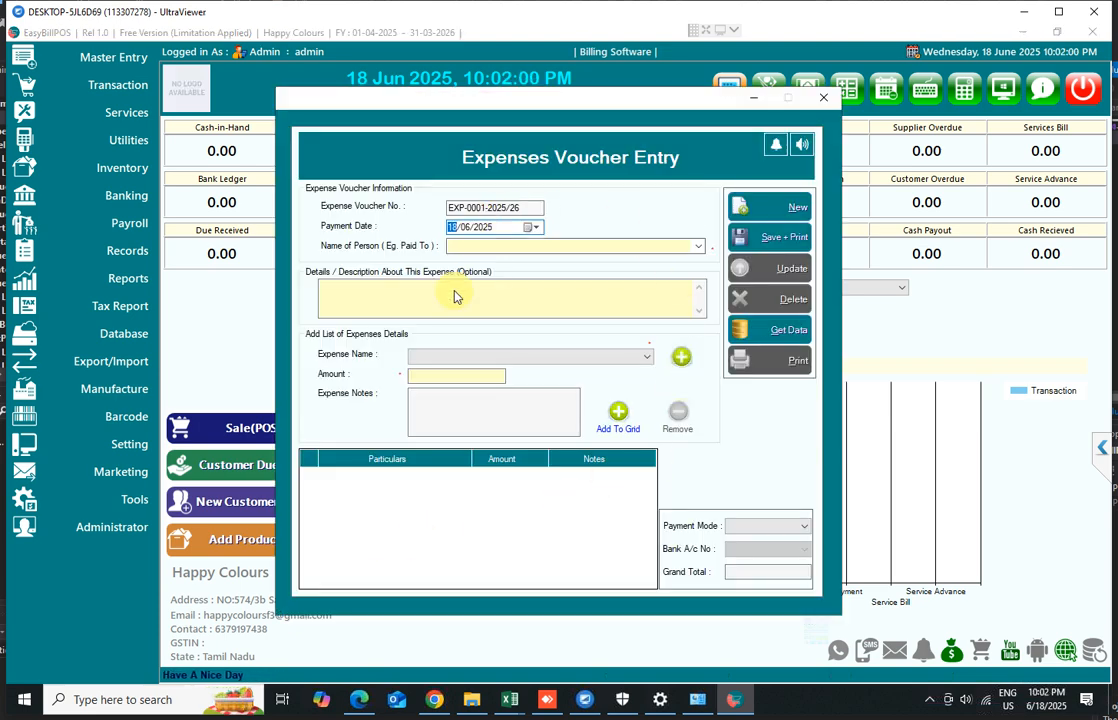
left_click(700, 250)
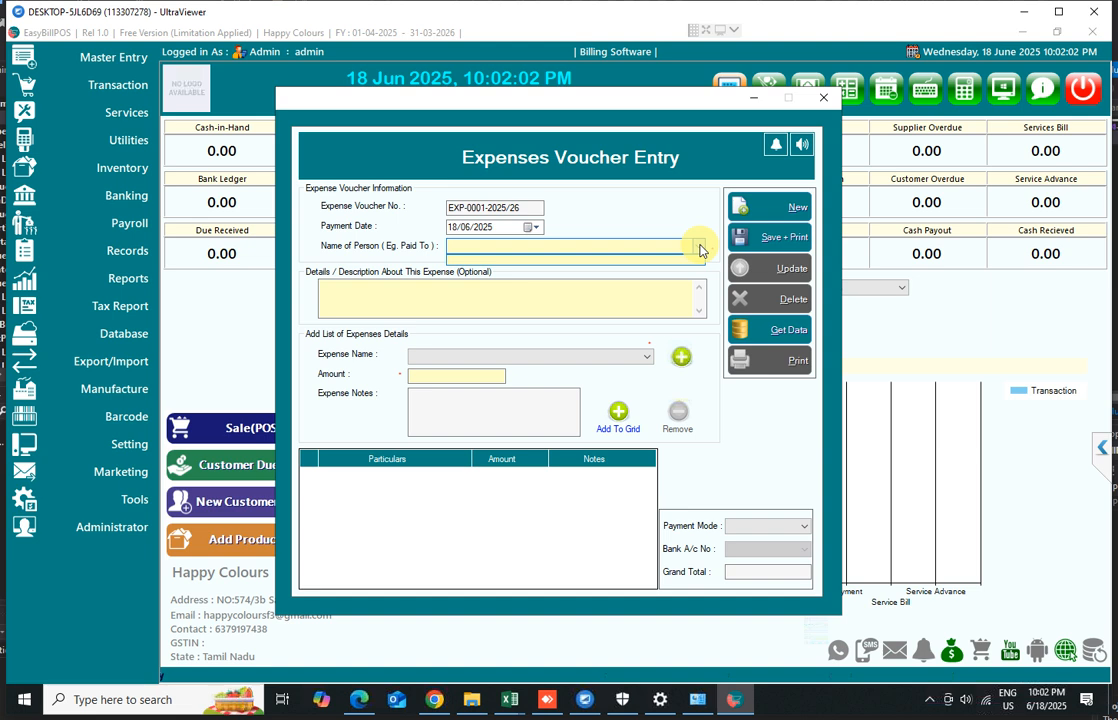
left_click(700, 250)
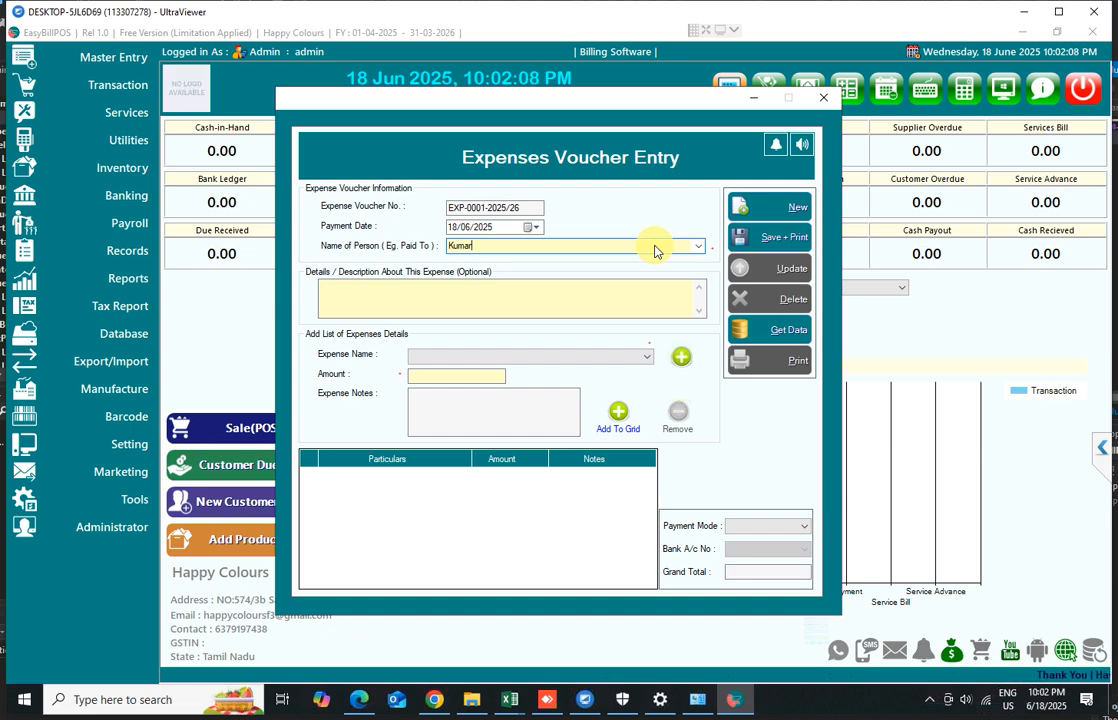
left_click(642, 358)
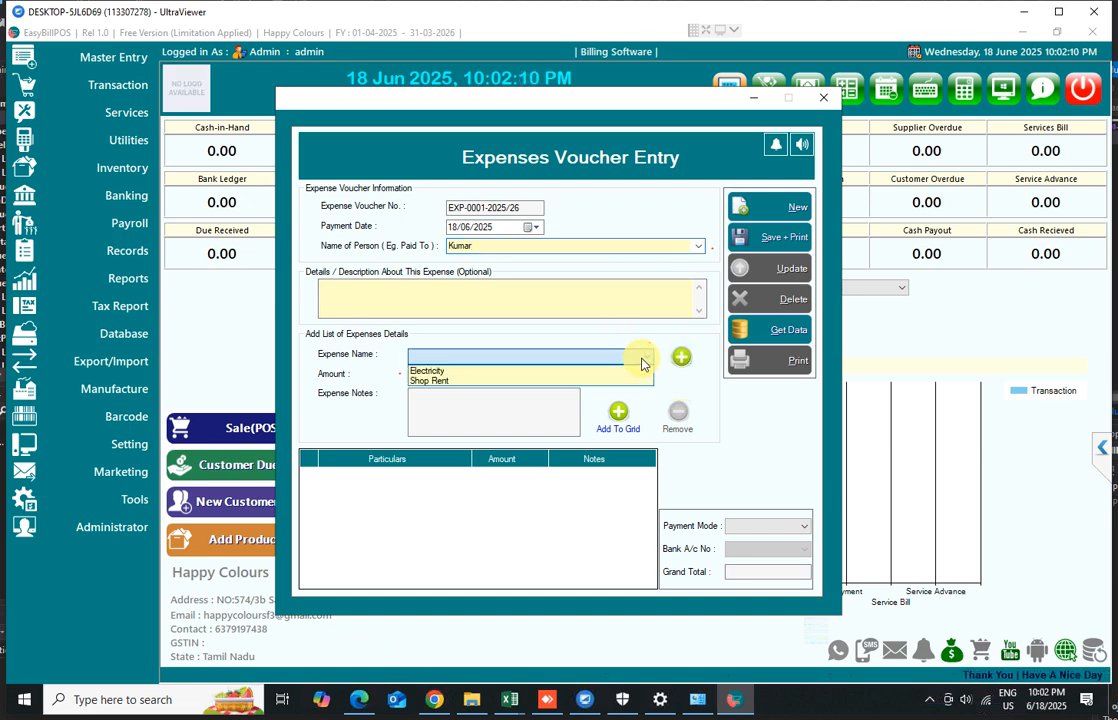
left_click(444, 371)
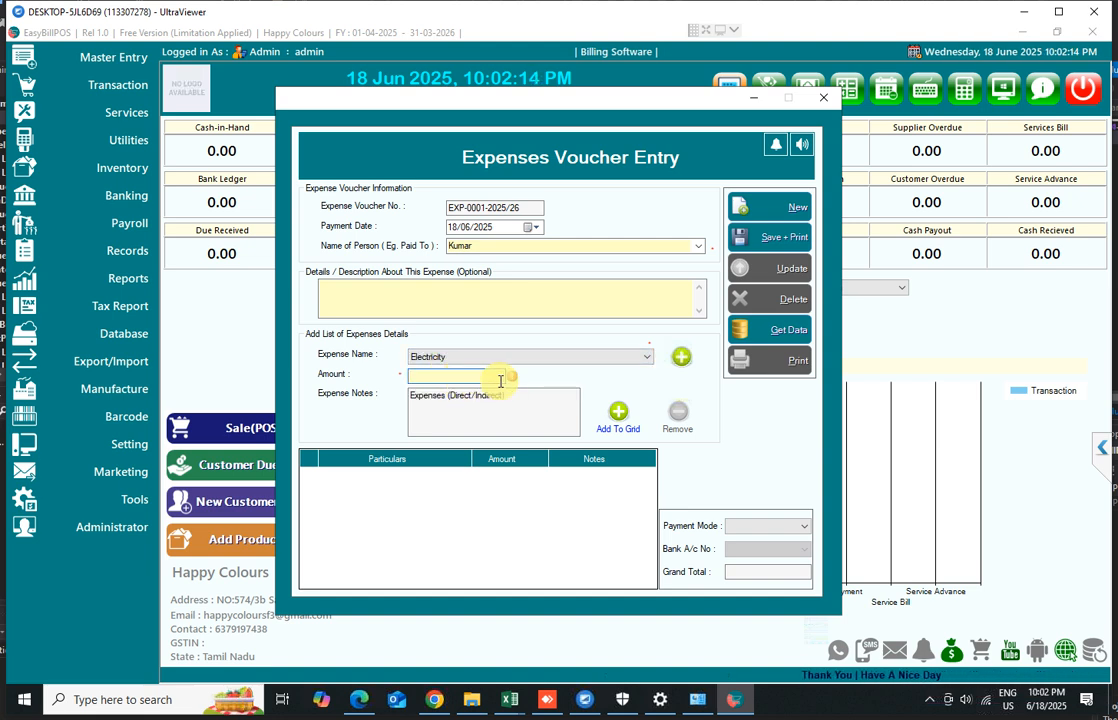
type("2500")
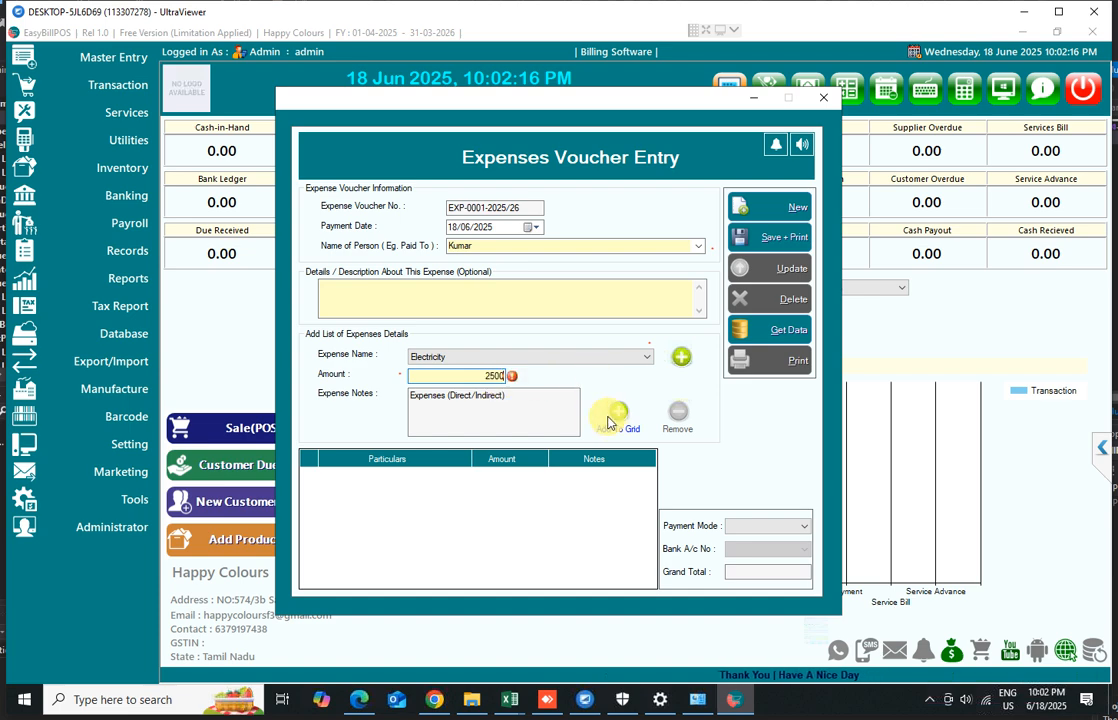
left_click(617, 413)
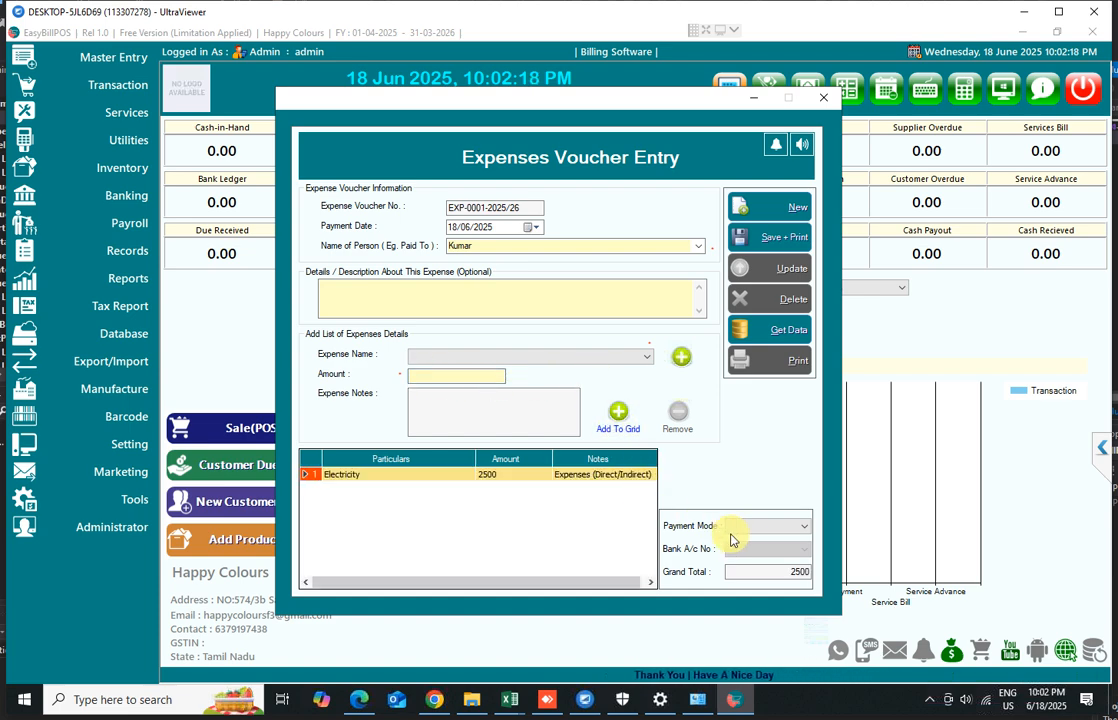
Step: Set the expense voucher's payment mode to Cash and close the voucher form without saving
left_click(789, 527)
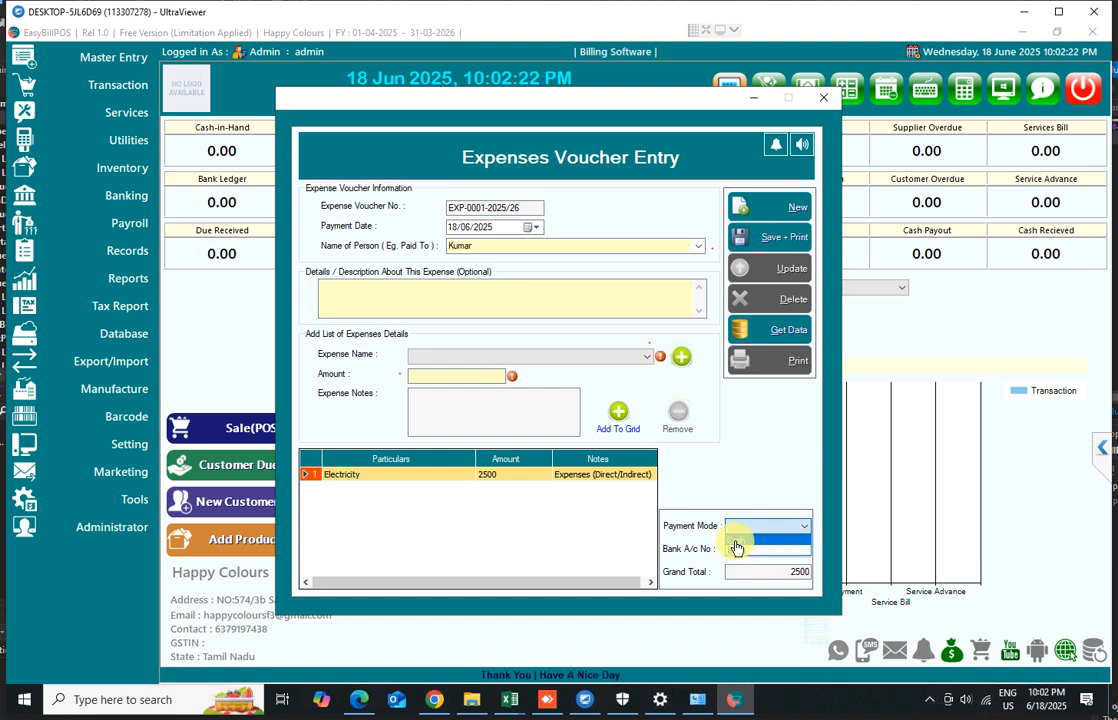
left_click(739, 545)
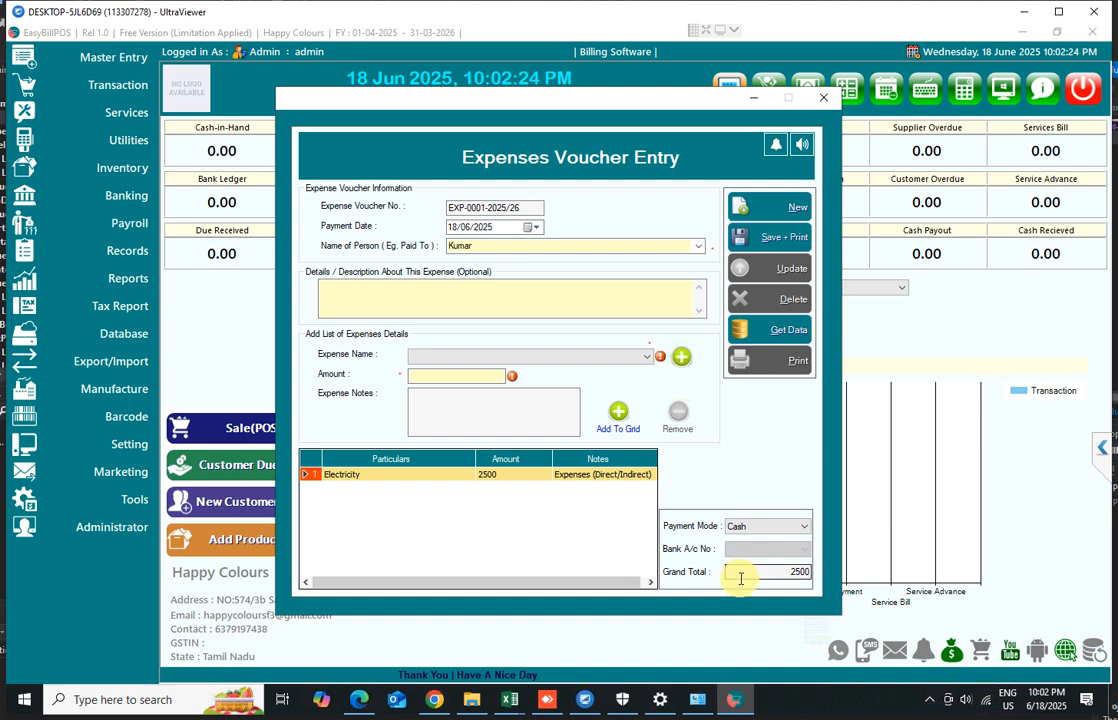
double_click(798, 571)
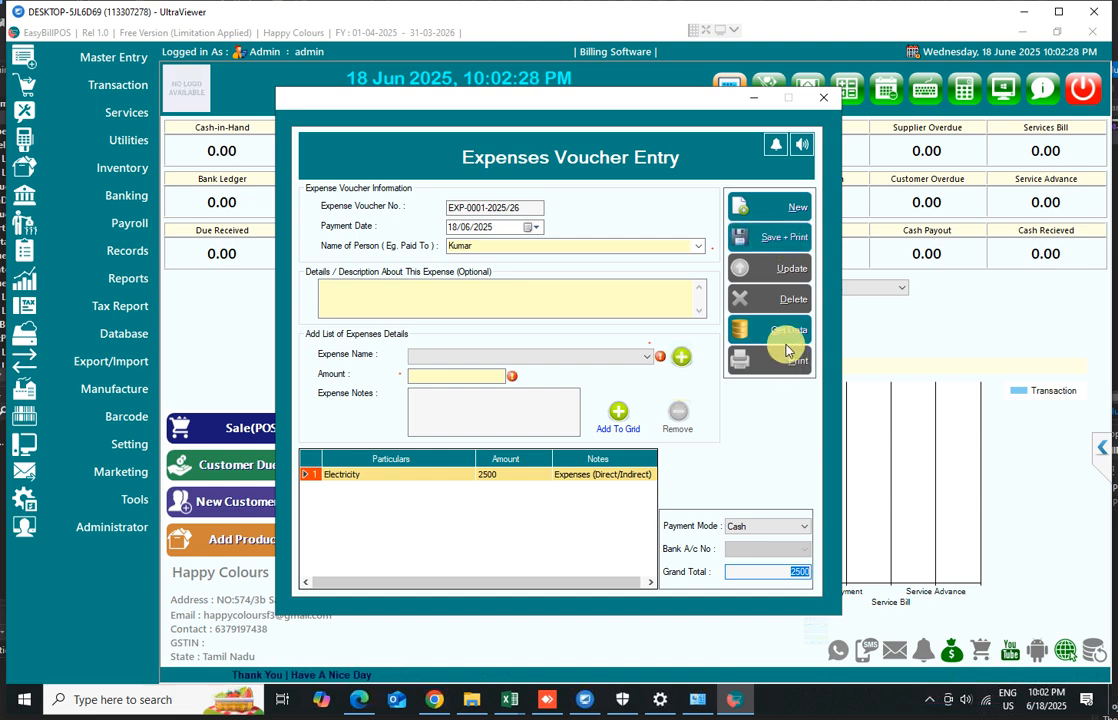
left_click(826, 106)
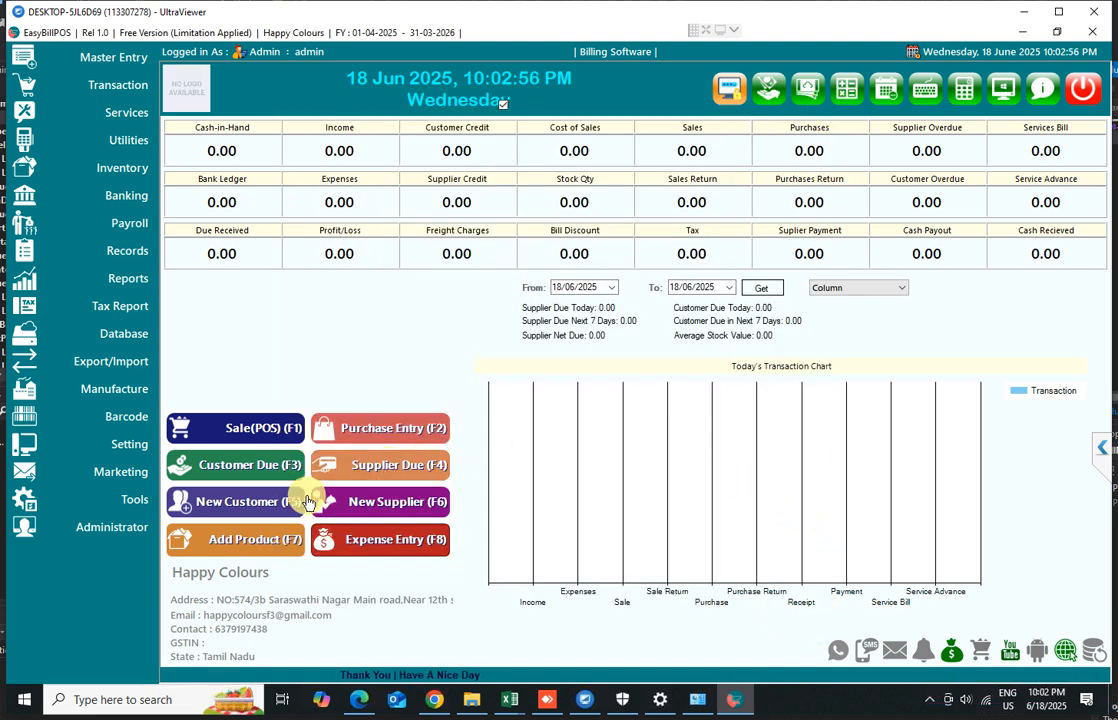
Step: Open the product entry form and enter Silk Saree as the product name
left_click(239, 546)
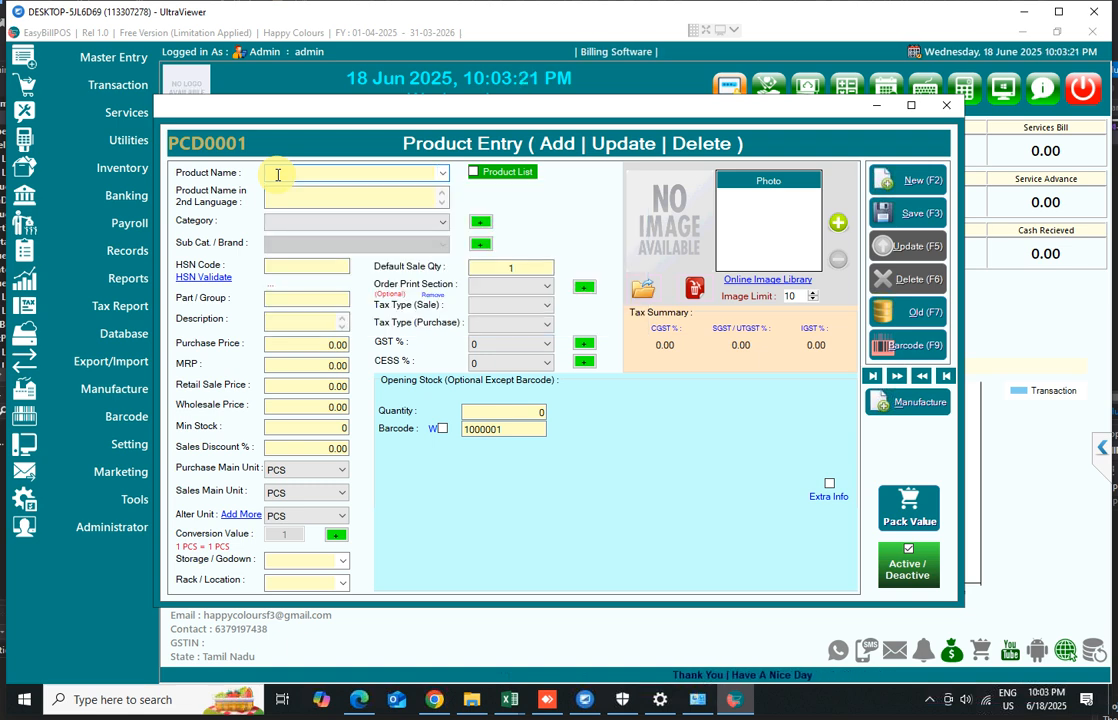
type("Sare")
key("BackSpace")
key("BackSpace")
key("BackSpace")
key("BackSpace")
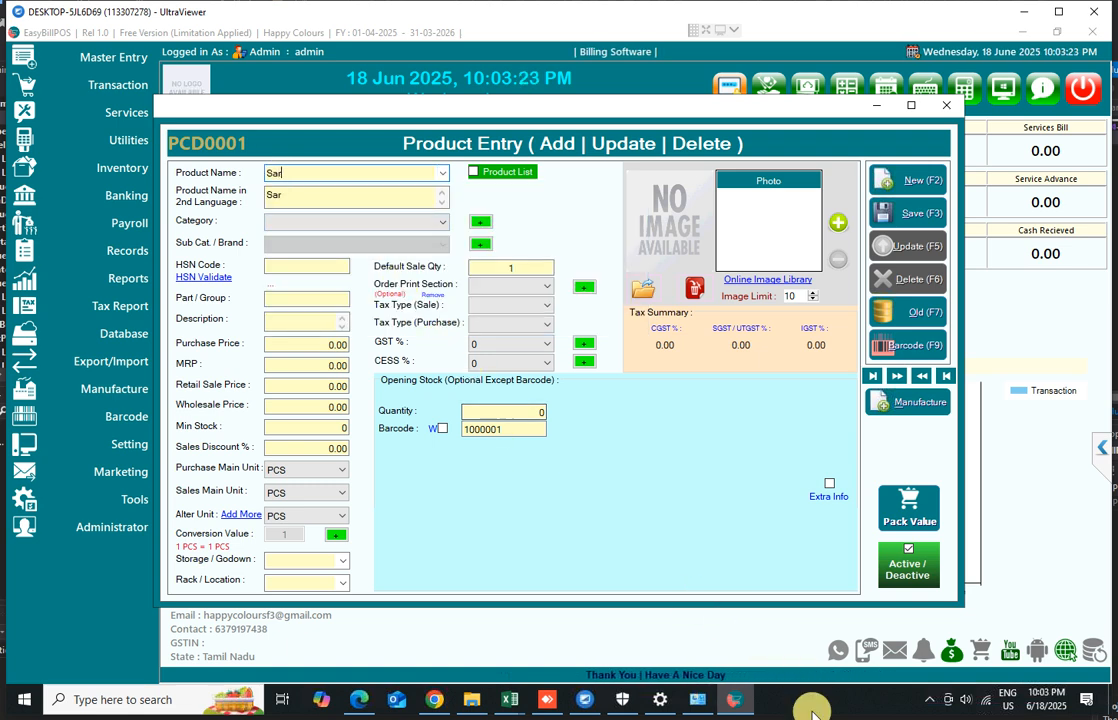
type("Silk Saree")
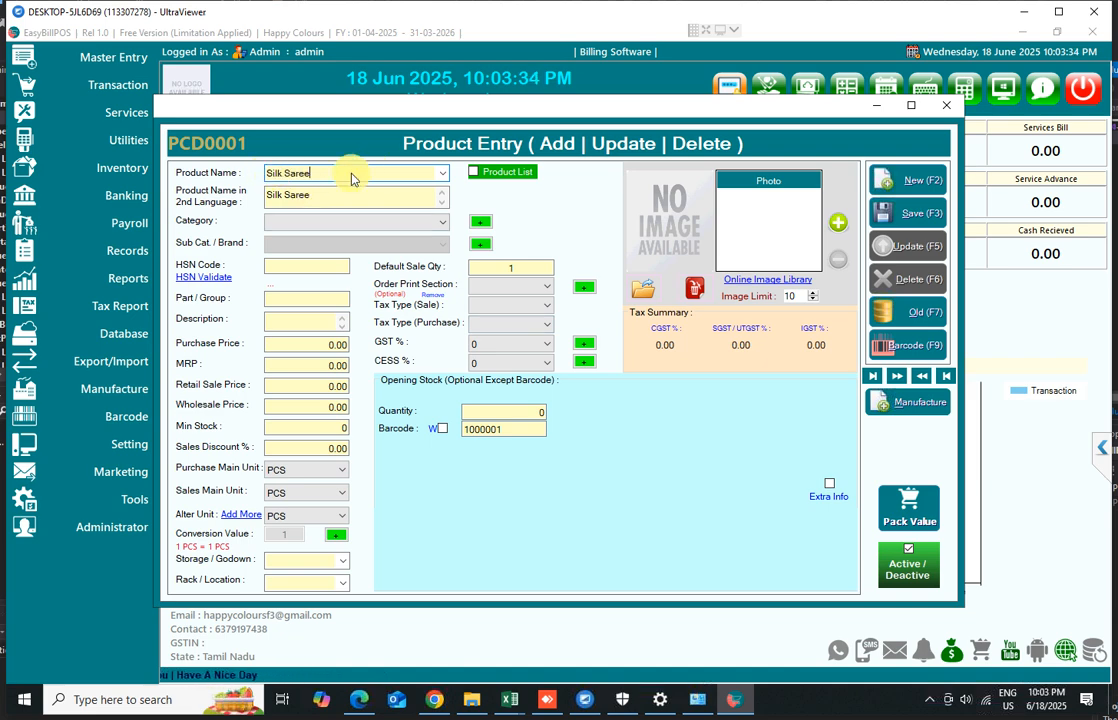
Step: Set the product's category to Mens and its sub category to Pants
left_click(312, 222)
left_click(290, 240)
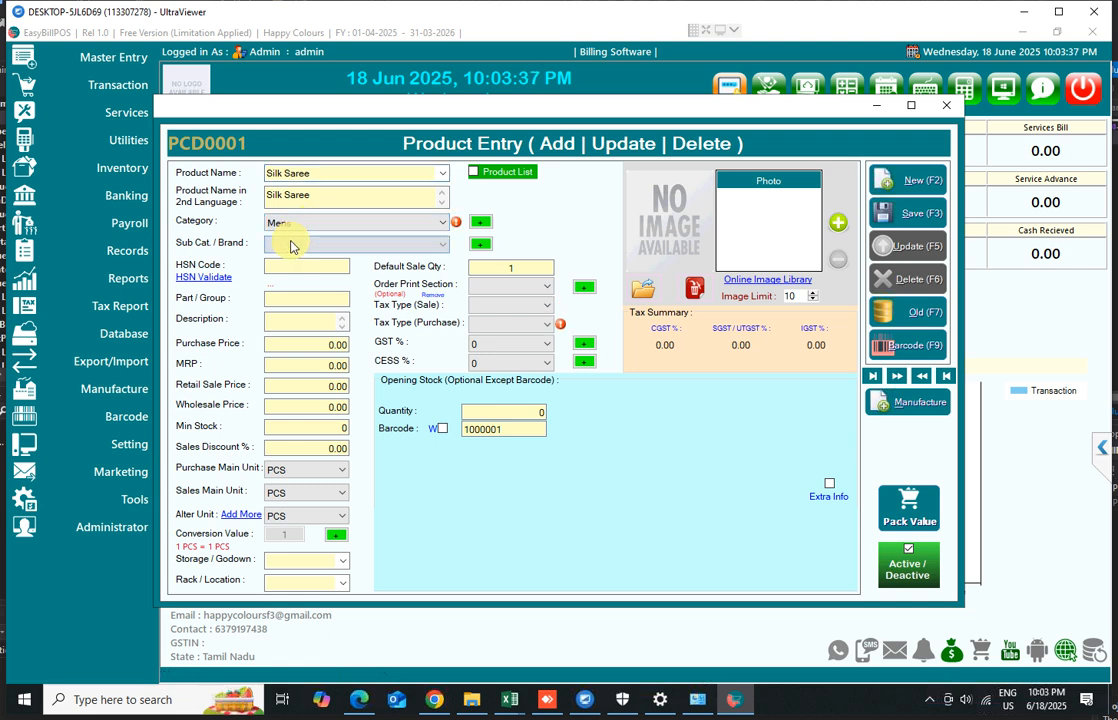
left_click(292, 244)
left_click(292, 258)
Step: Replace the product name with Rockey Pant
left_click(315, 173)
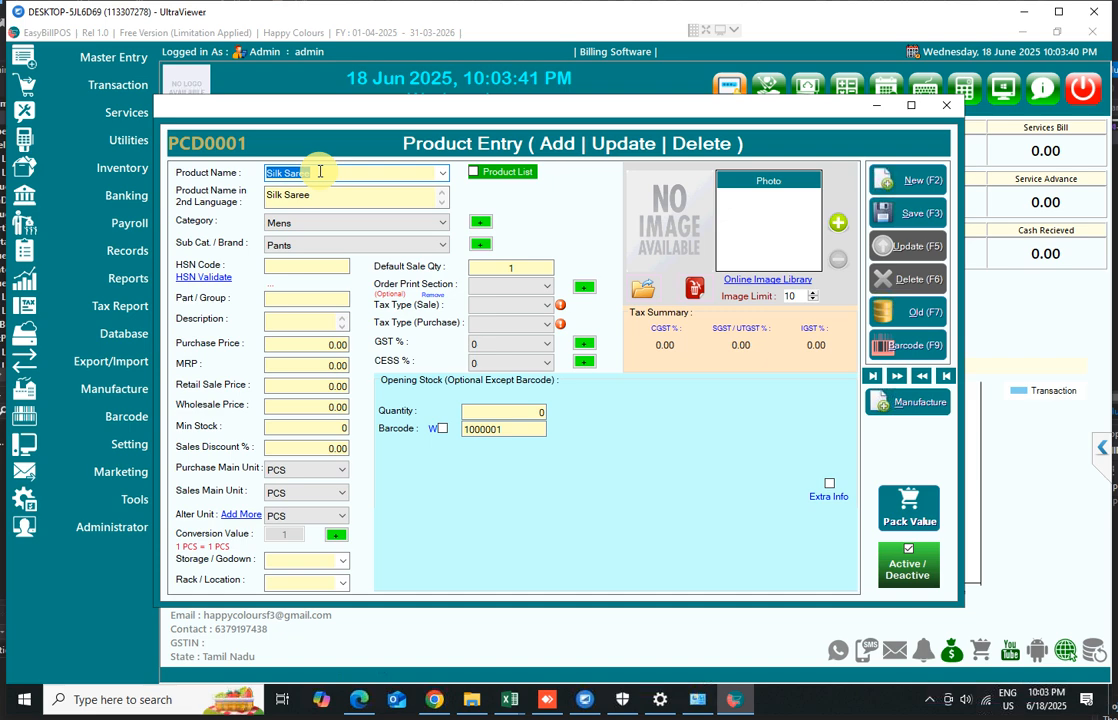
type("T-shirt")
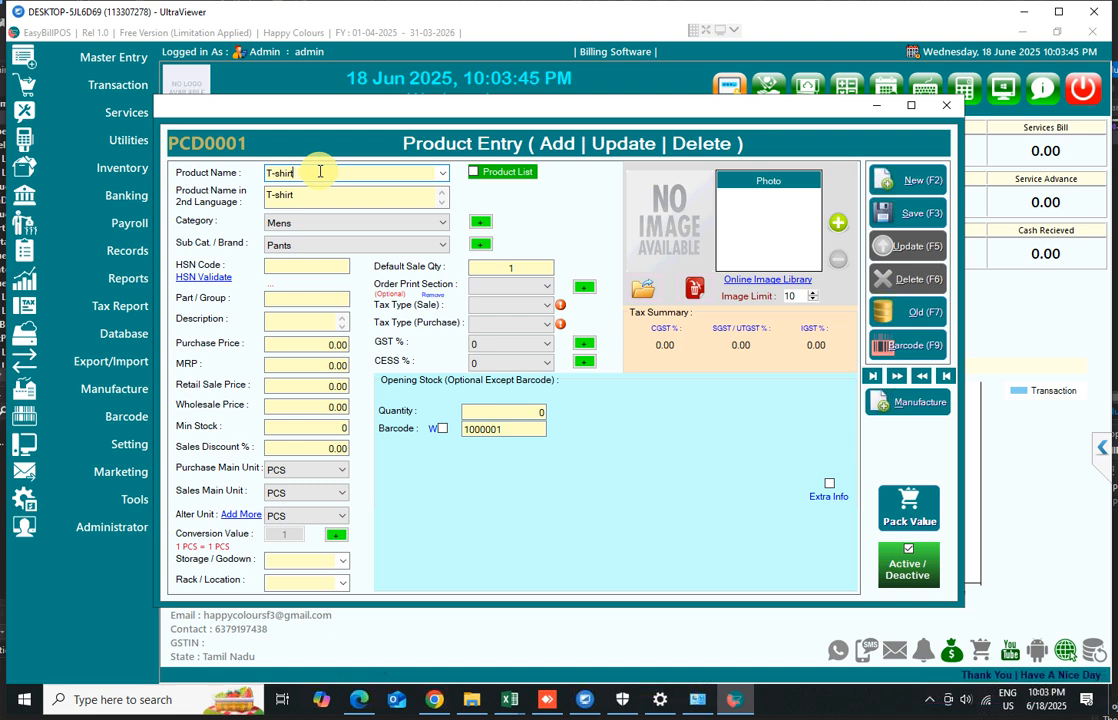
key("BackSpace")
key("BackSpace")
key("BackSpace")
key("BackSpace")
key("BackSpace")
key("BackSpace")
key("BackSpace")
type("Pant")
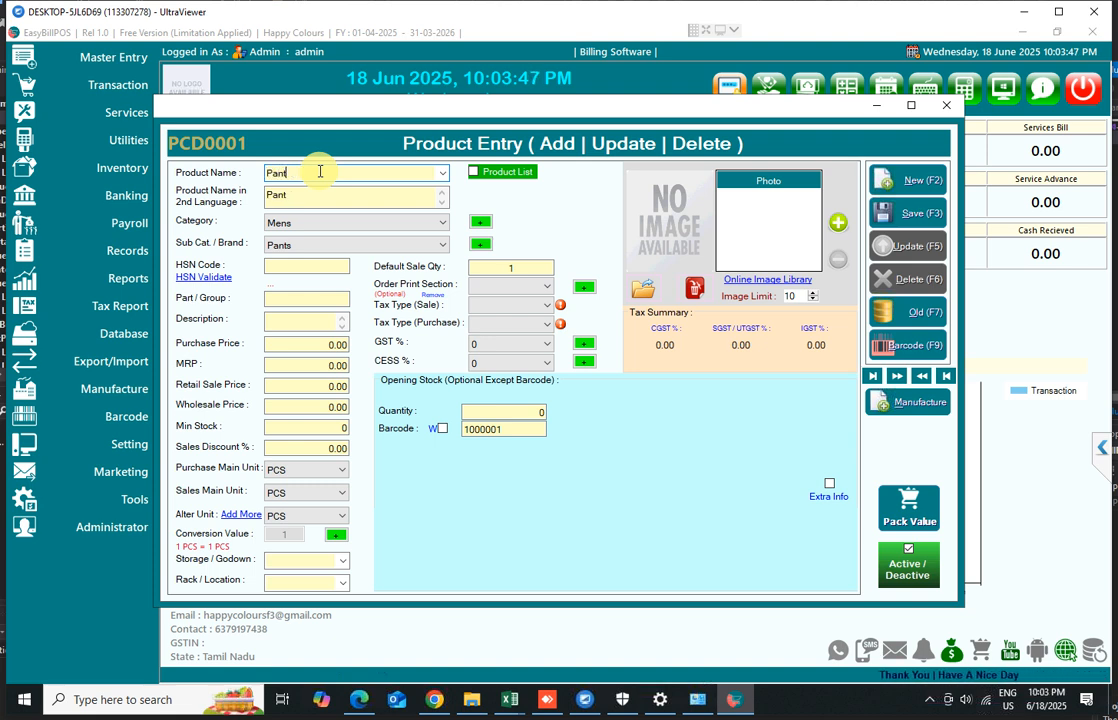
key("BackSpace")
key("BackSpace")
key("BackSpace")
key("BackSpace")
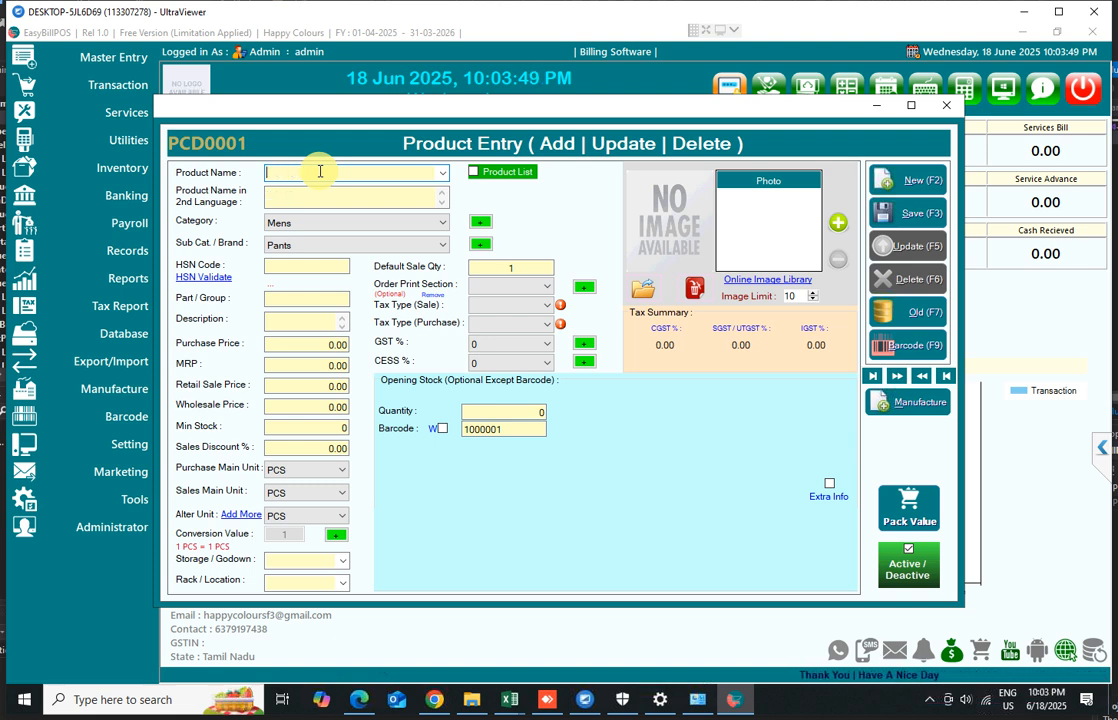
type("Rockey Pant")
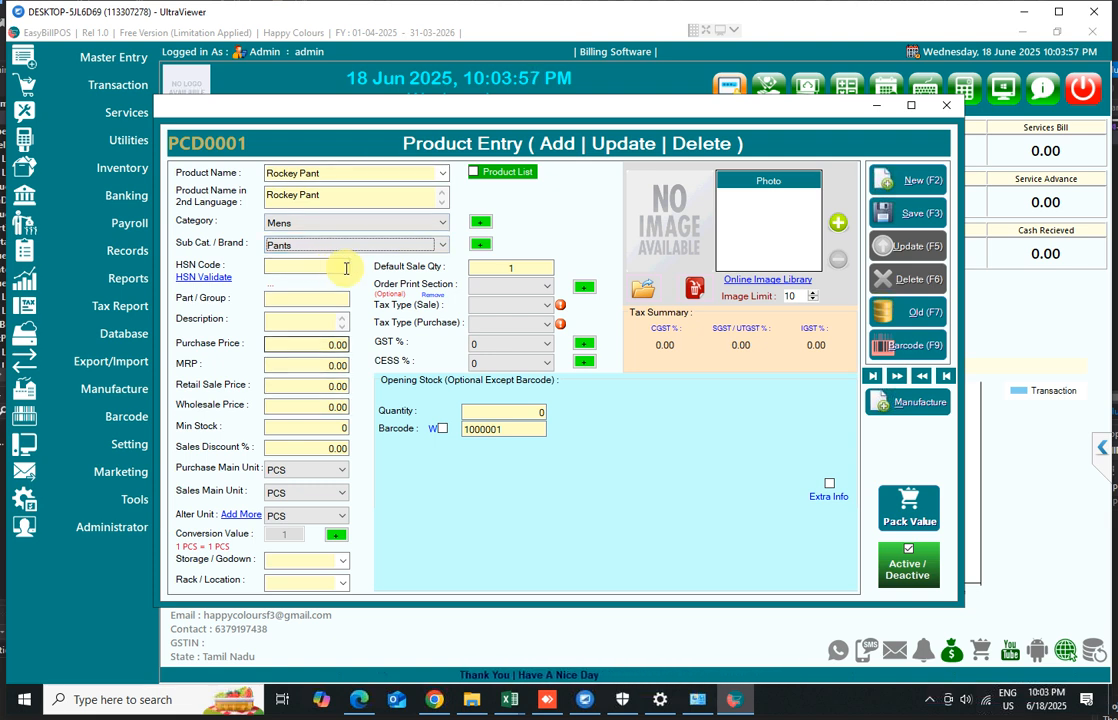
Step: Leave the HSN code blank and set the product's purchase price to 300
left_click(325, 267)
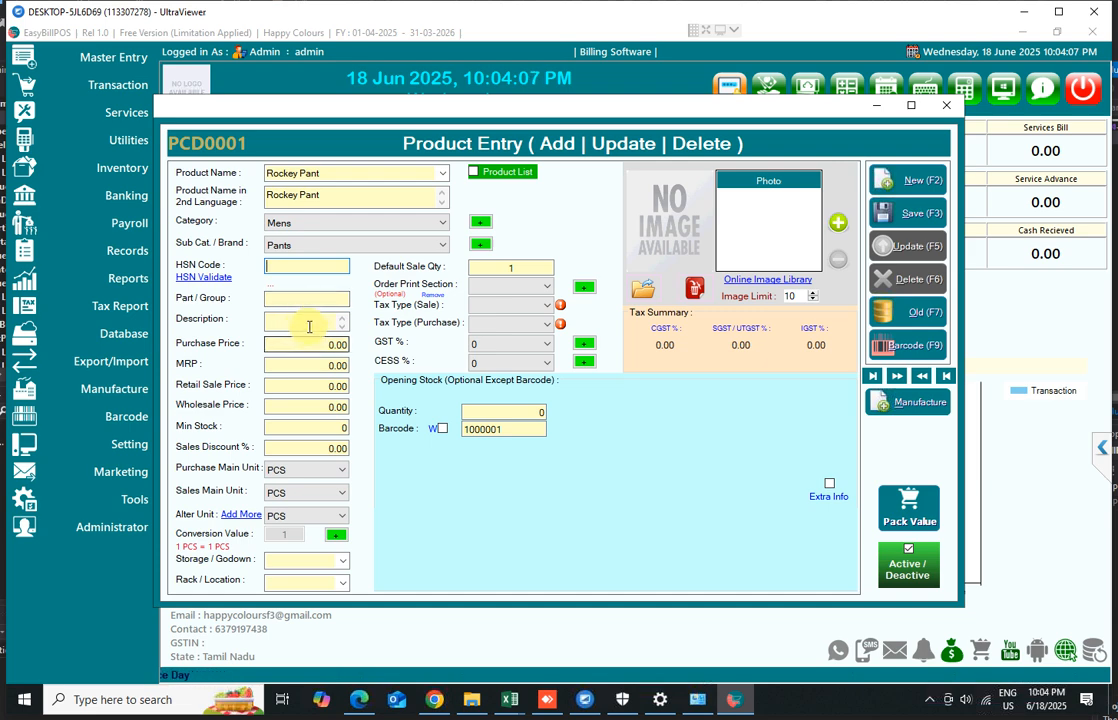
left_click(345, 345)
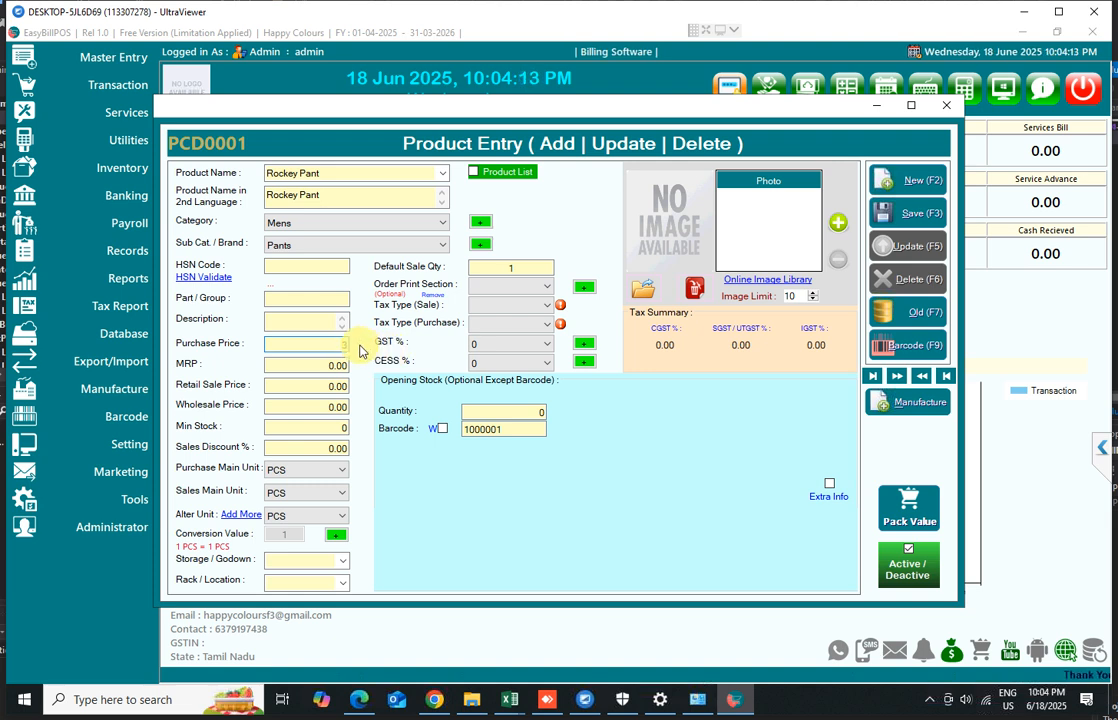
key("Tab")
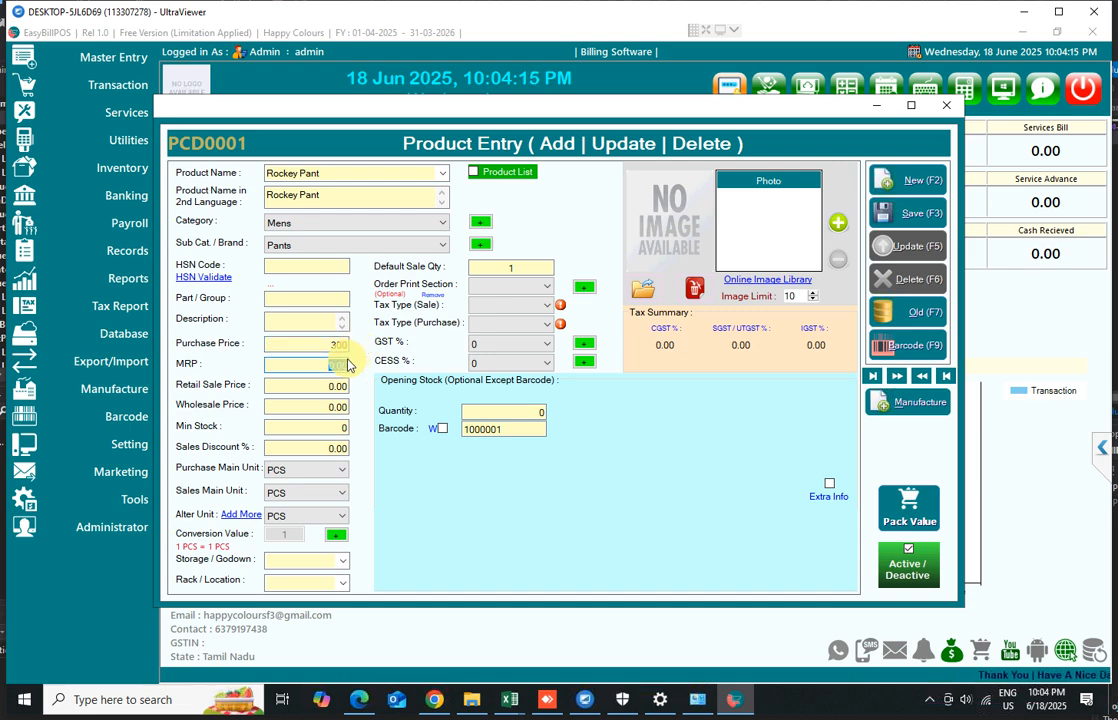
Step: Set the product's MRP and retail sale price to 500 each and its wholesale price to 300
type("500")
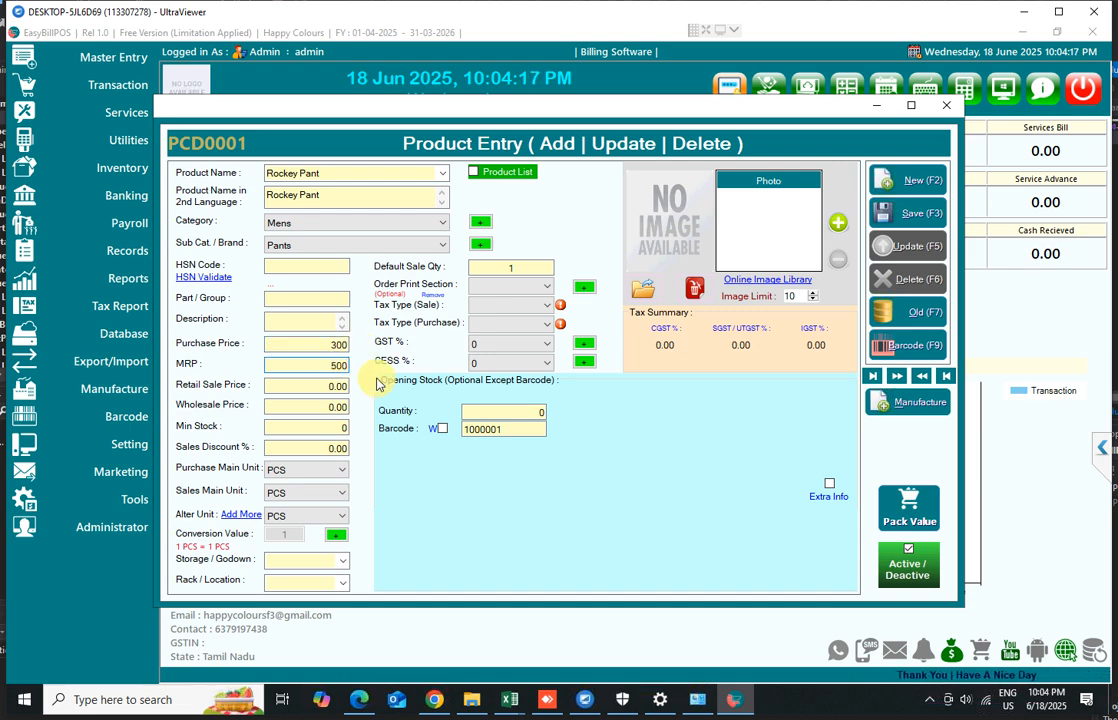
key("Tab")
type("500")
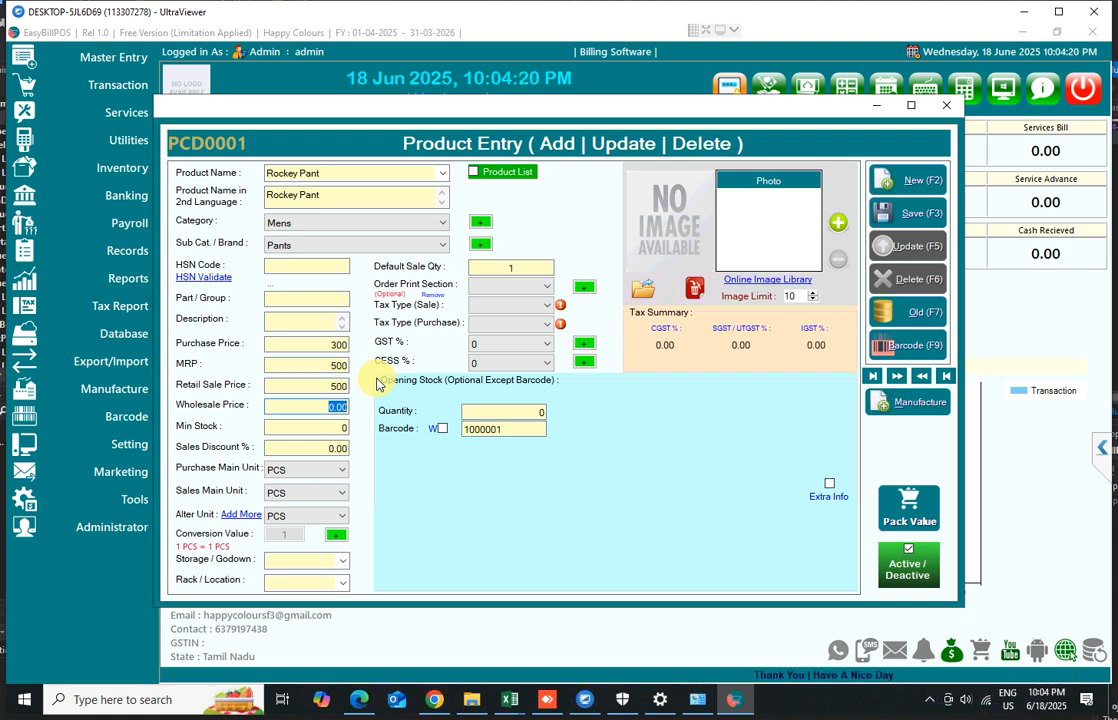
key("Tab")
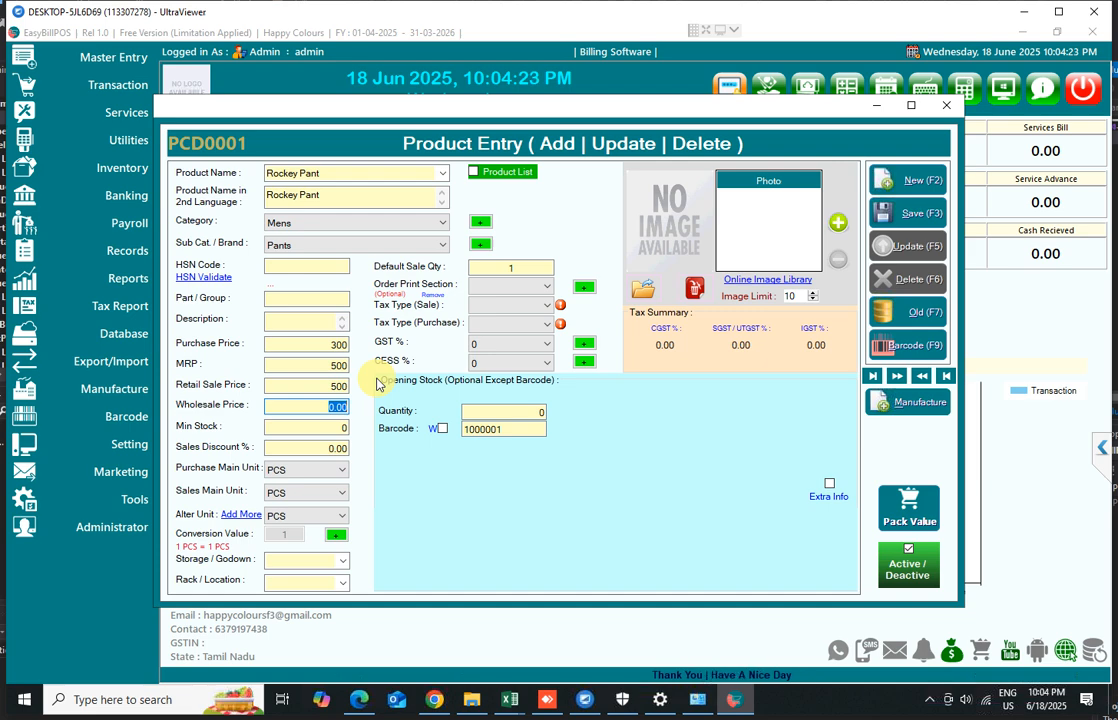
type("300")
key("Tab")
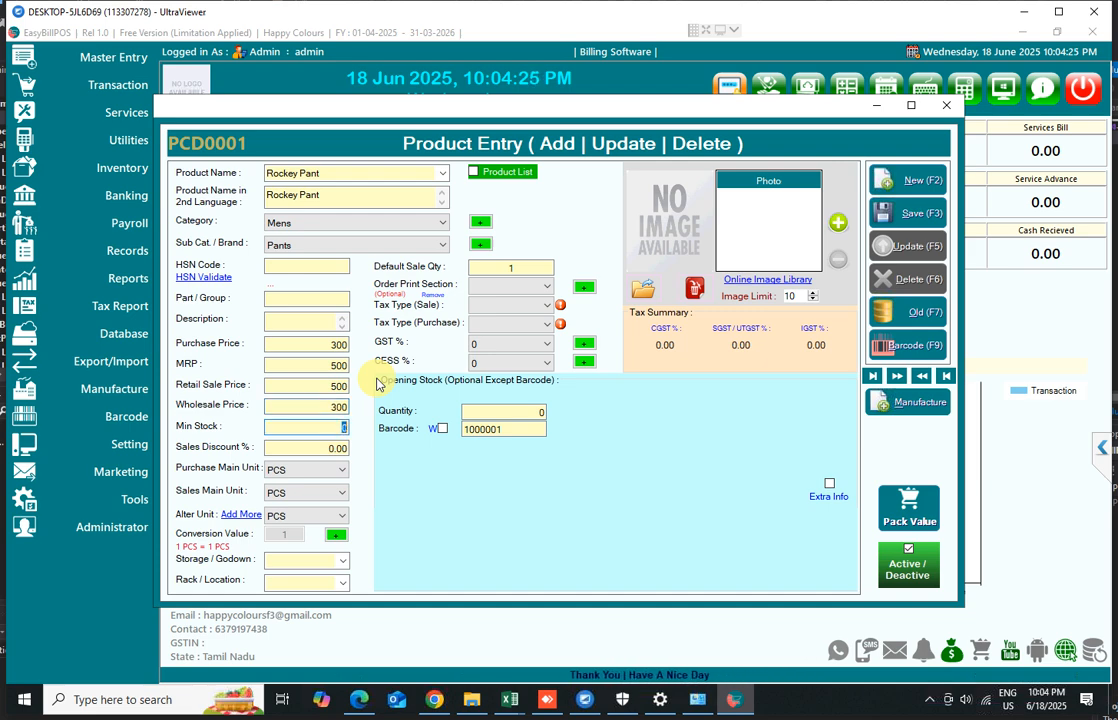
key("shift+Tab")
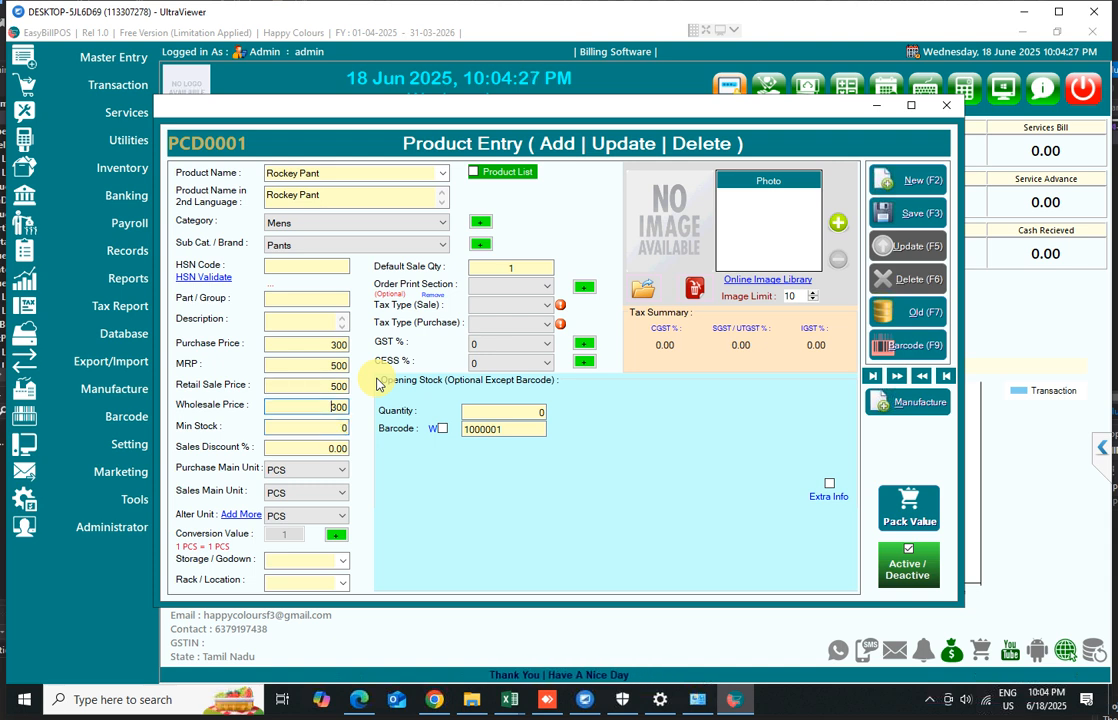
key("shift+End")
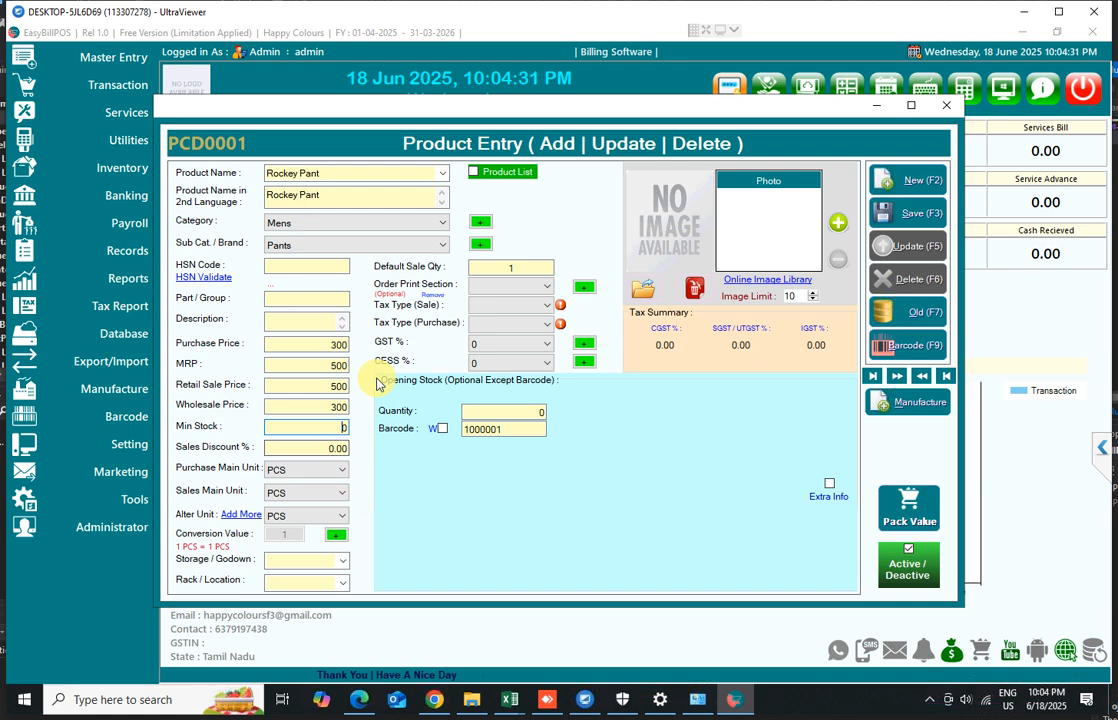
Step: Set the product's minimum stock to 10 and its sales discount to 0 percent
key("Tab")
type("10")
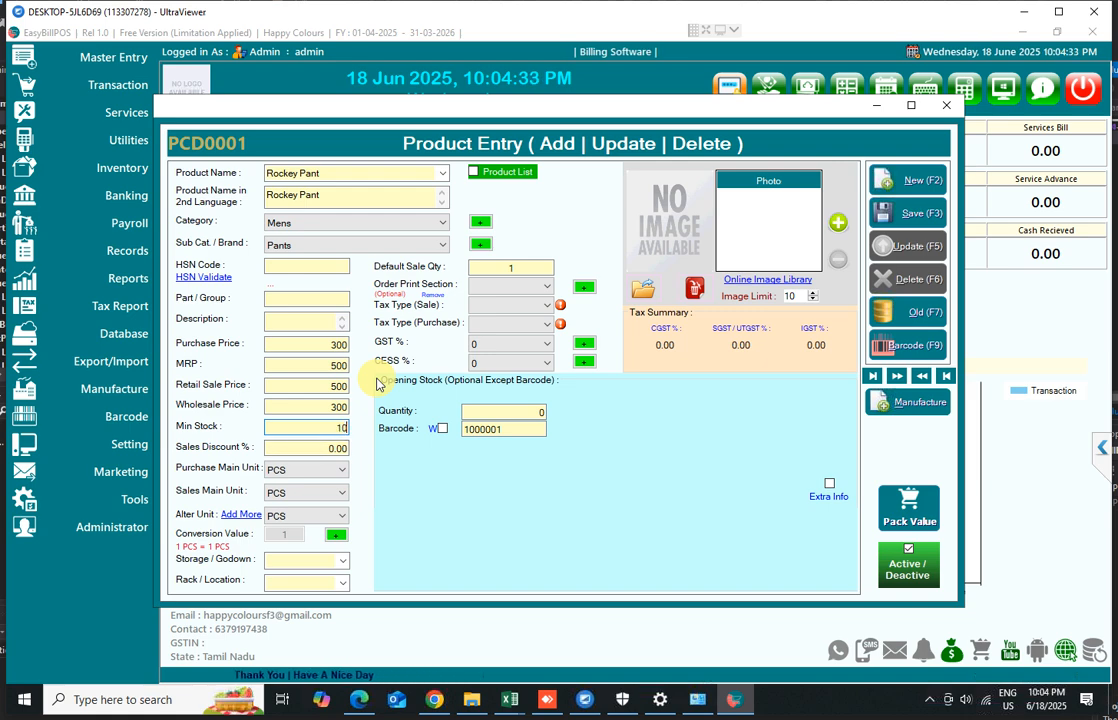
key("Tab")
type("0")
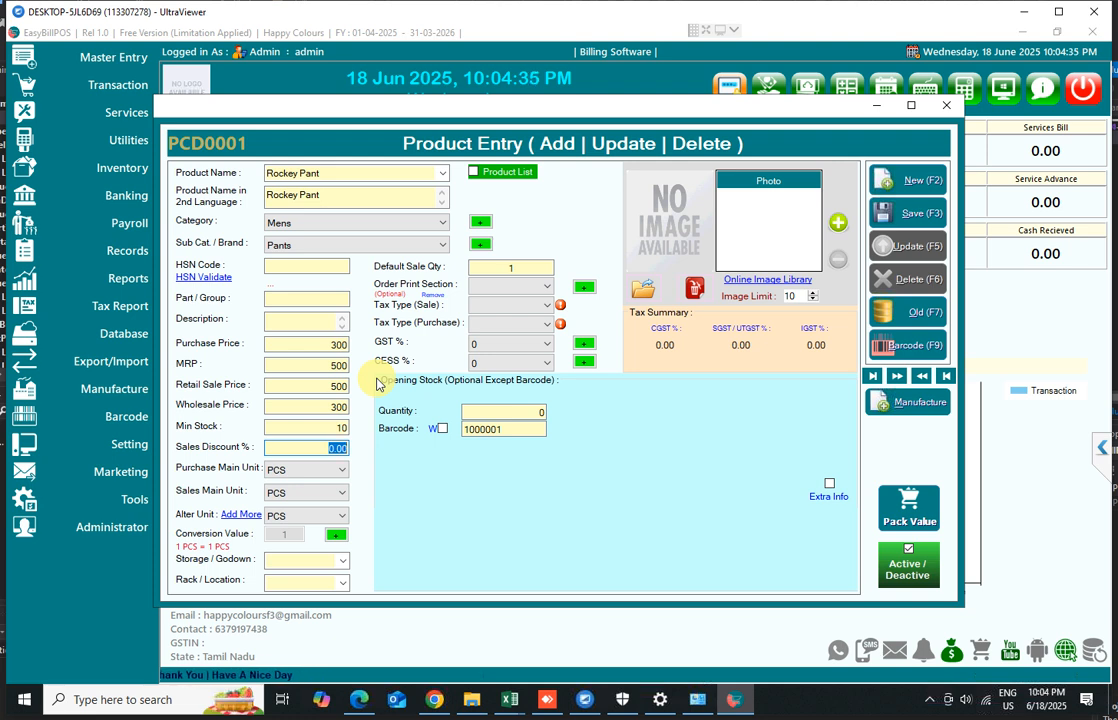
key("Tab")
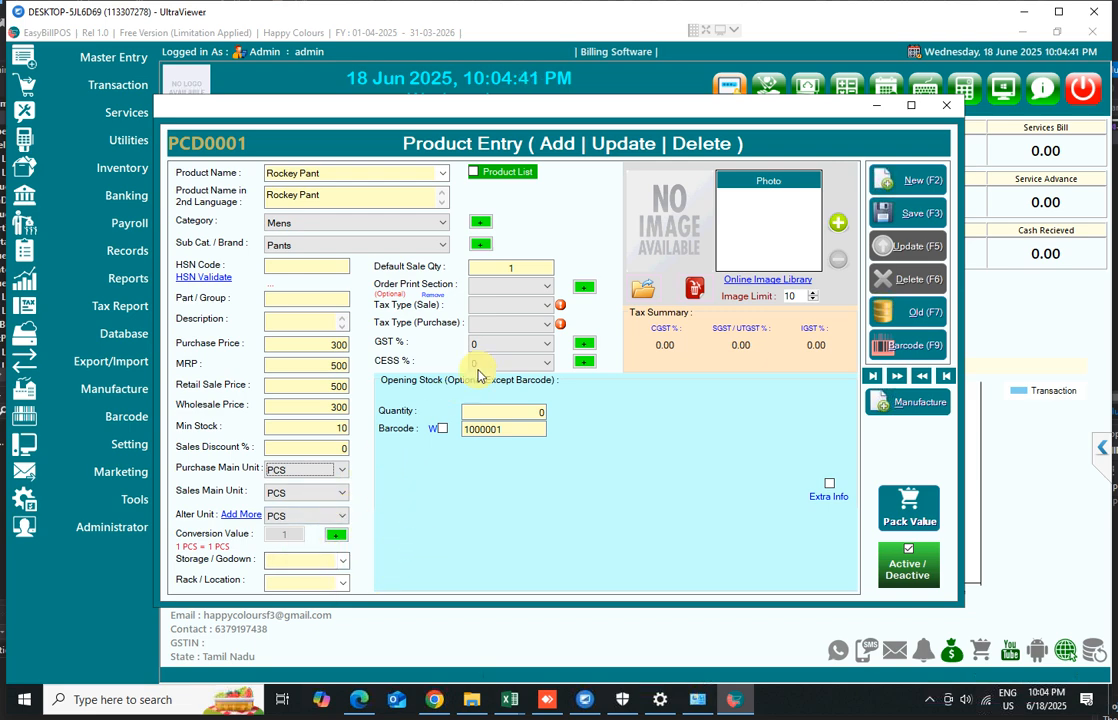
Step: Set both the sale and purchase tax types of the product to No Taxes
left_click(538, 310)
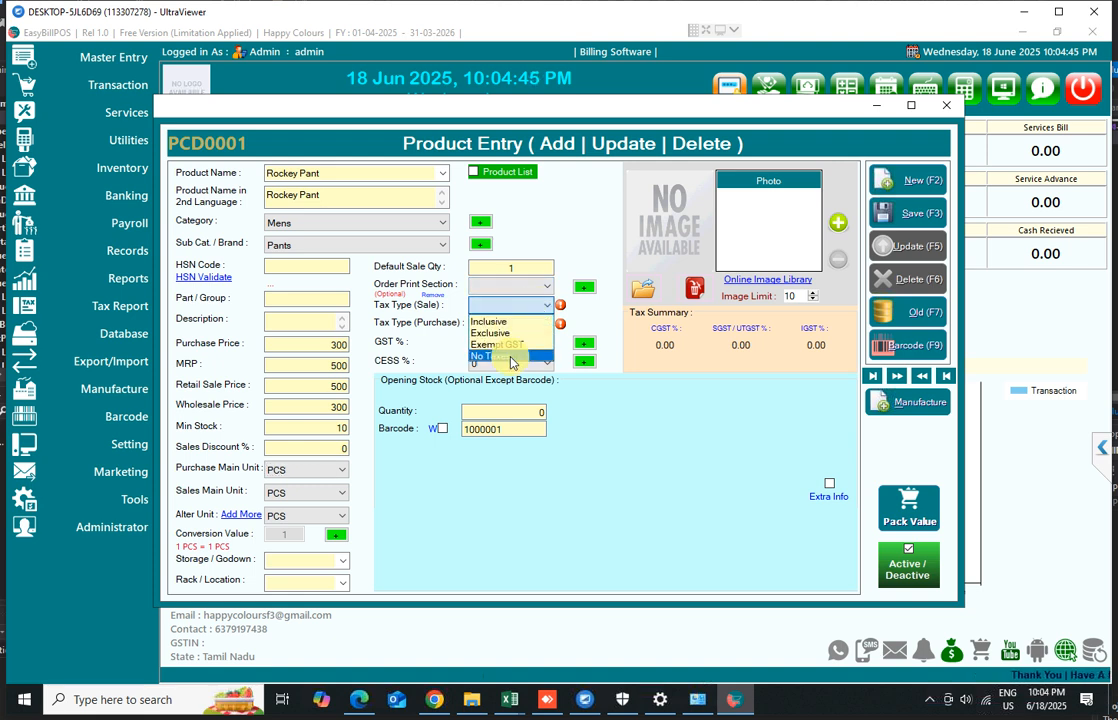
left_click(510, 357)
left_click(515, 323)
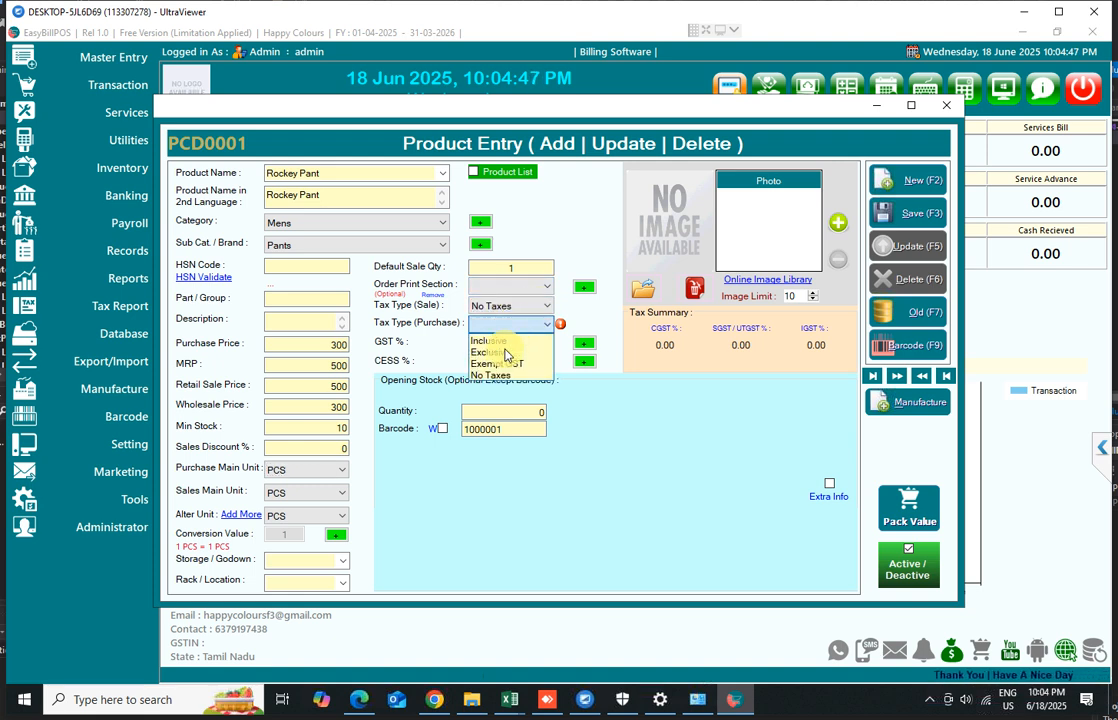
left_click(499, 374)
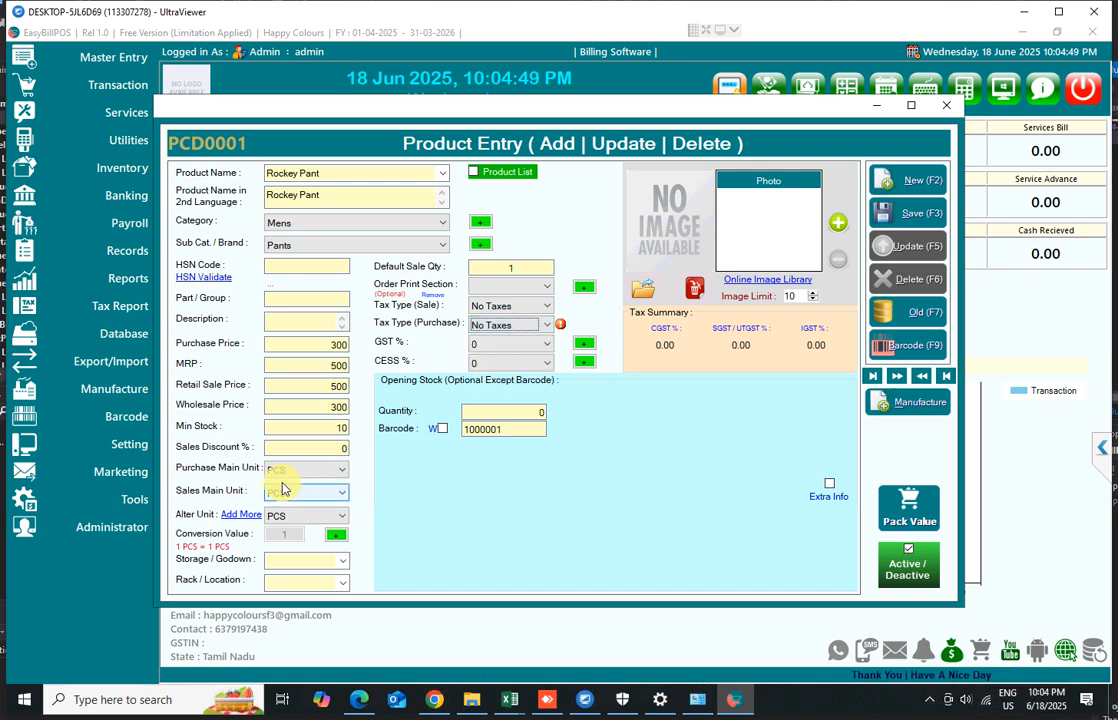
left_click(531, 418)
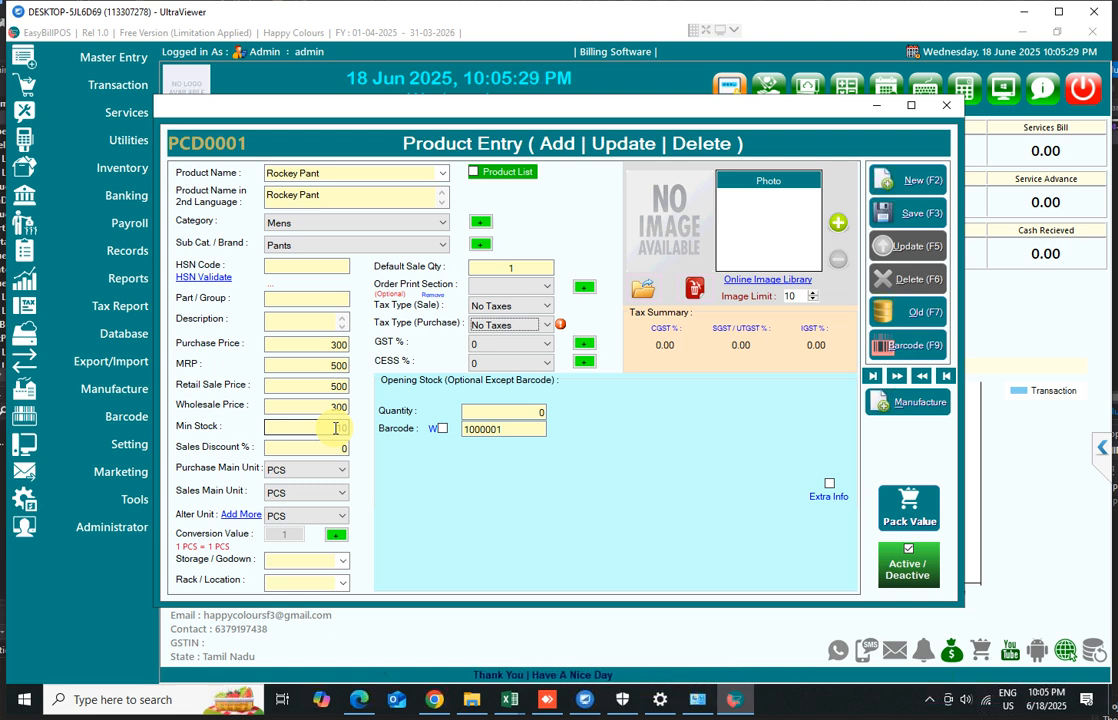
left_click_drag(336, 428, 355, 430)
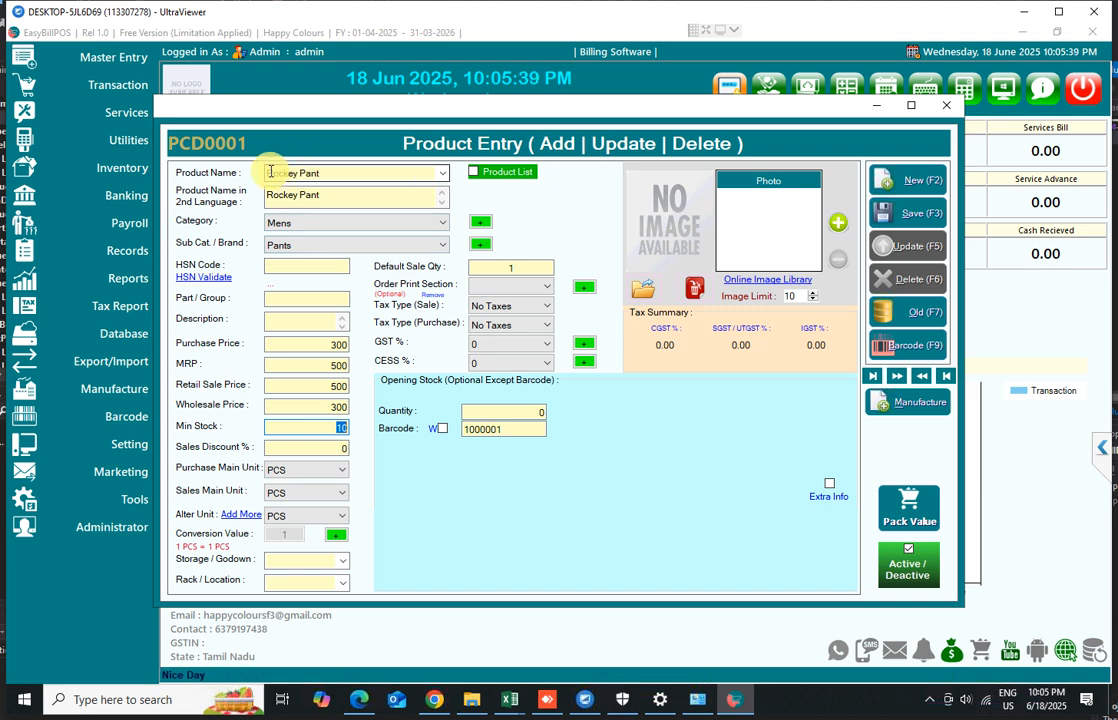
left_click(337, 427)
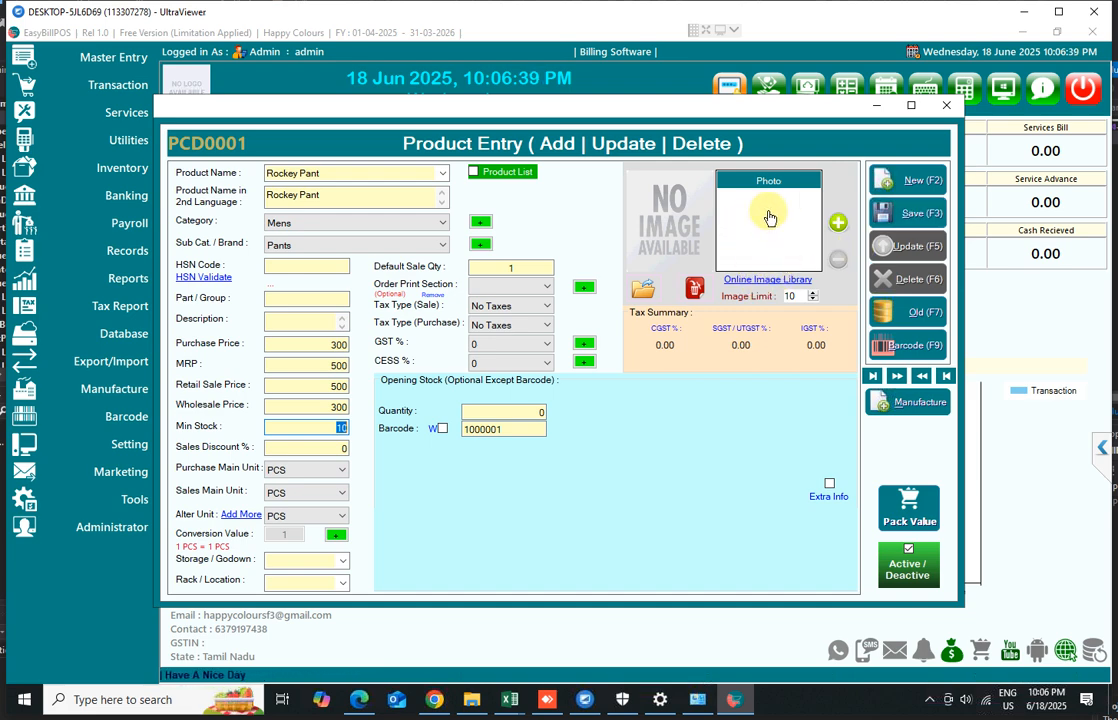
Step: Browse the online image library for product photos and close it without picking one
left_click(745, 287)
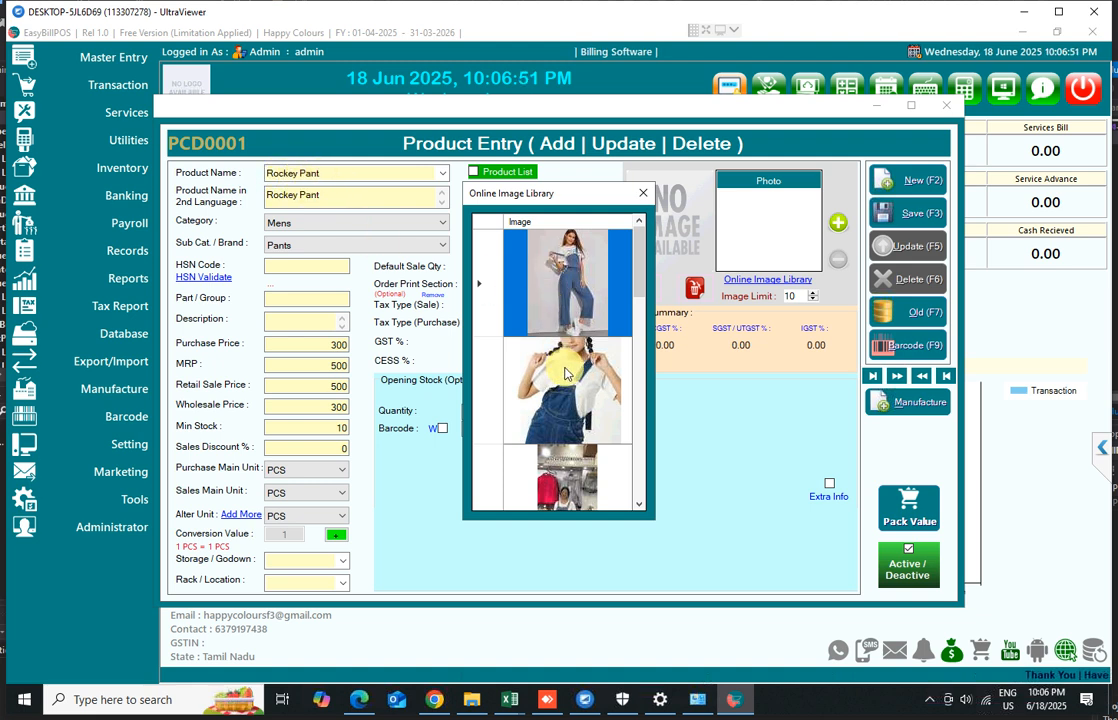
scroll(578, 421, "down", 5)
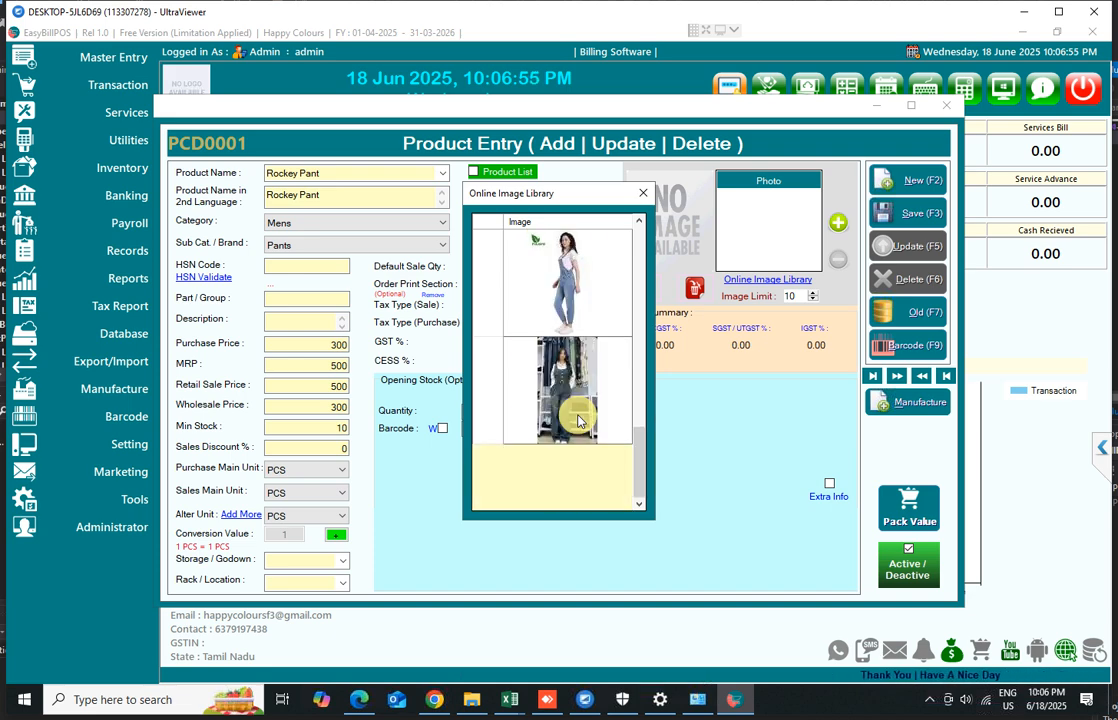
scroll(578, 421, "up", 3)
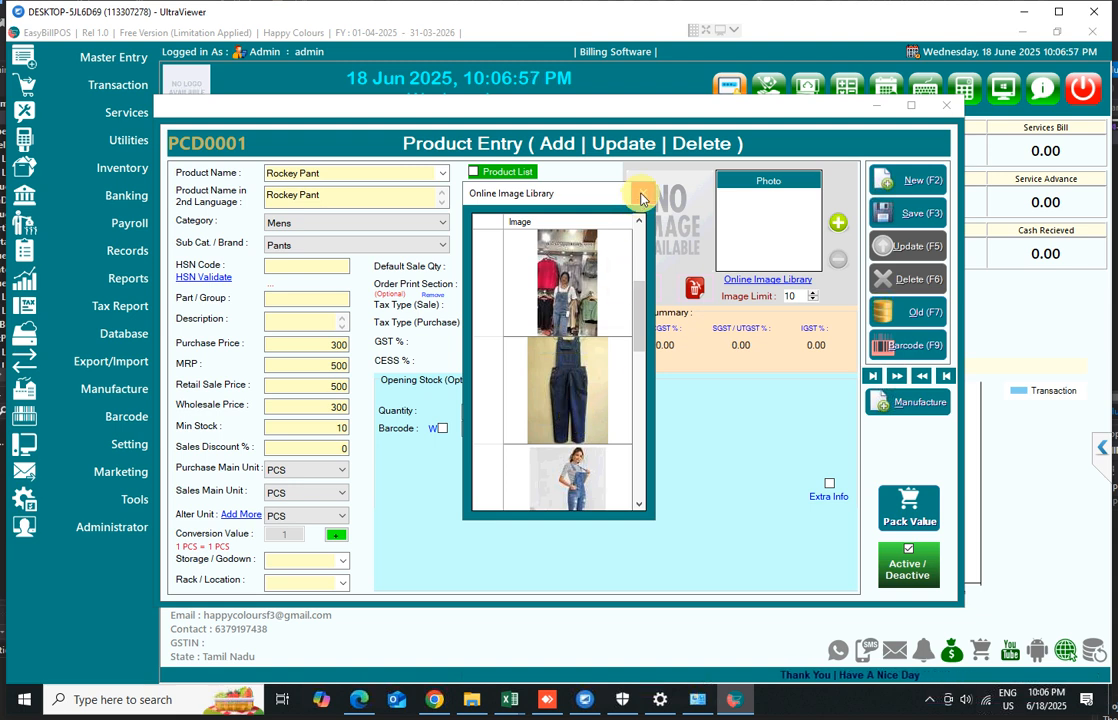
scroll(556, 440, "down", 3)
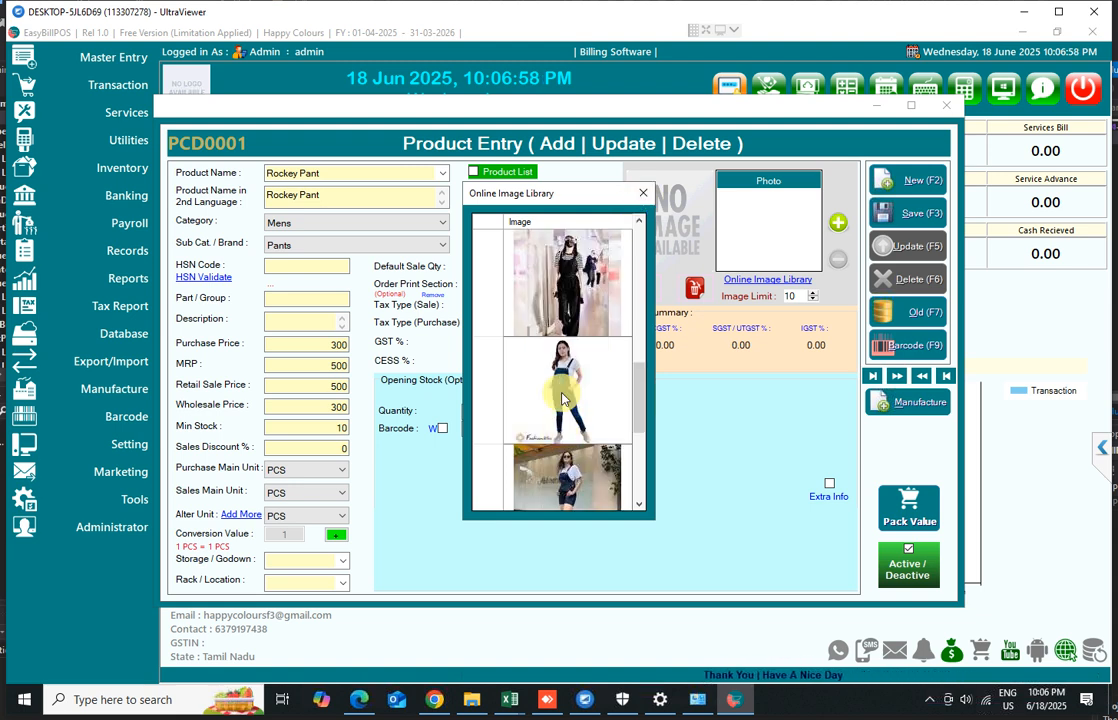
left_click(641, 193)
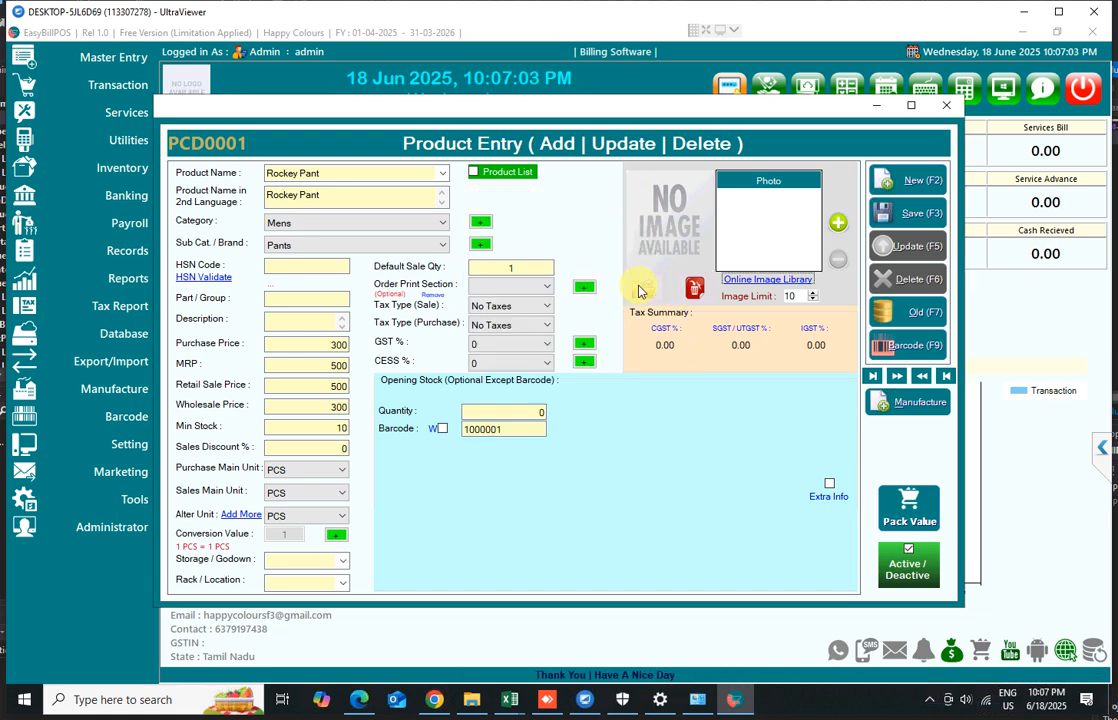
Step: Save the Rockey Pant product record and open its barcode label printing
left_click(909, 215)
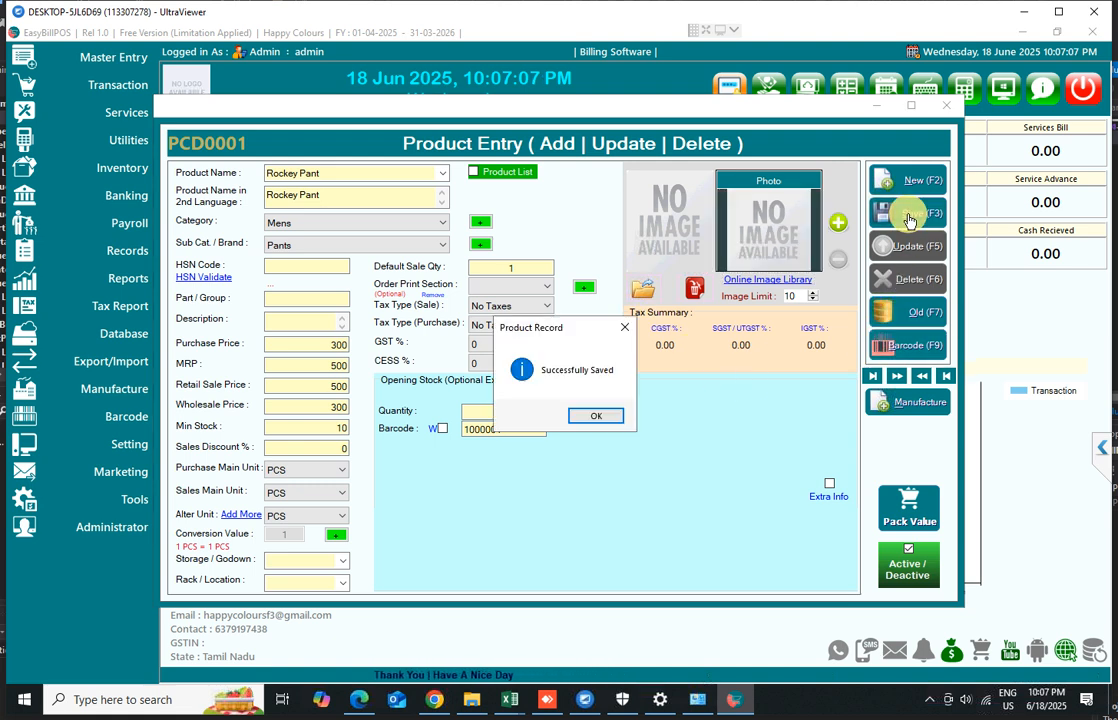
left_click(595, 416)
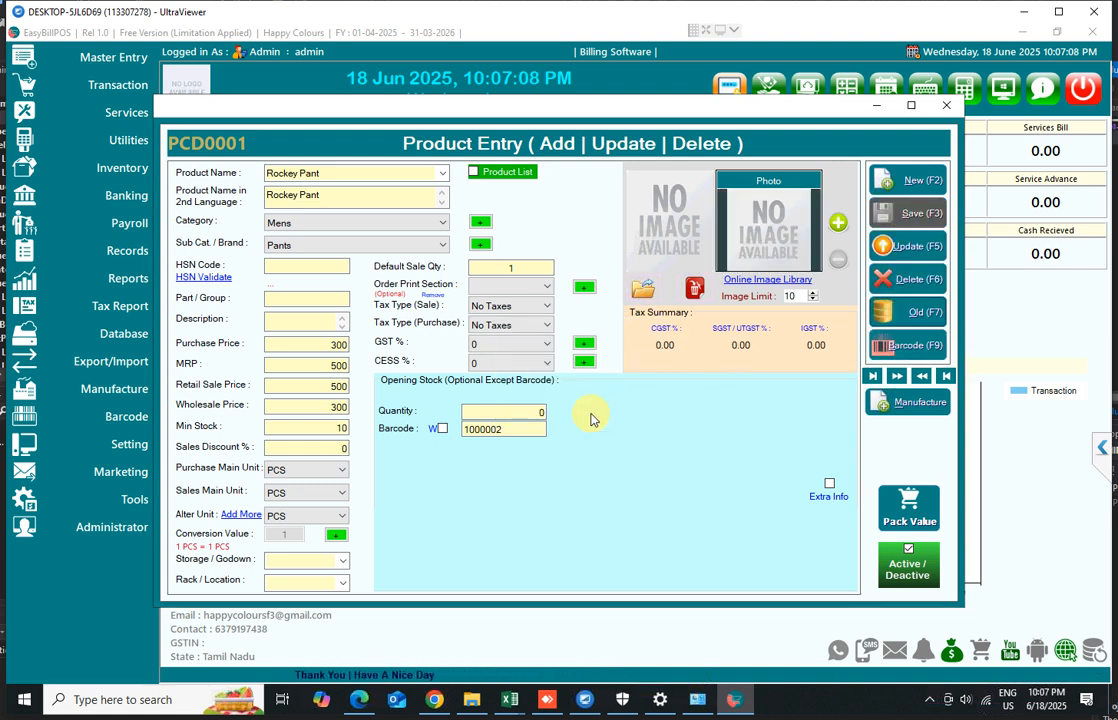
left_click(912, 347)
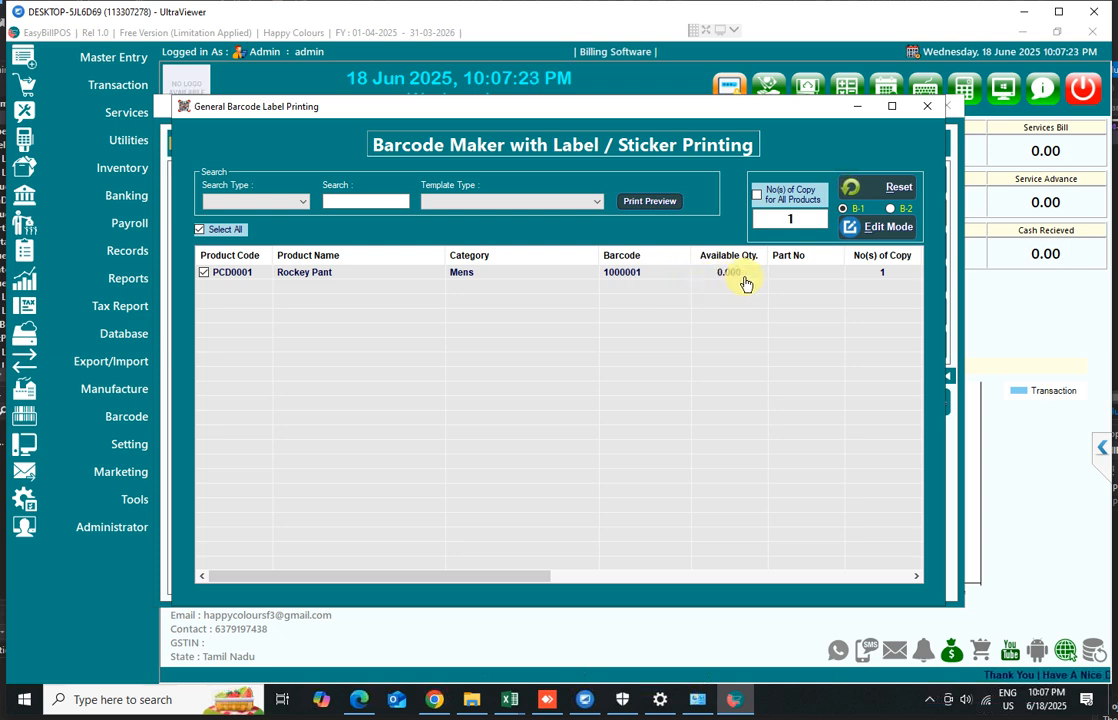
Step: Choose the Standard Dual (2 x 1) label template and set Rockey Pant's number of copies to 6, with the product ticked for printing
left_click(540, 202)
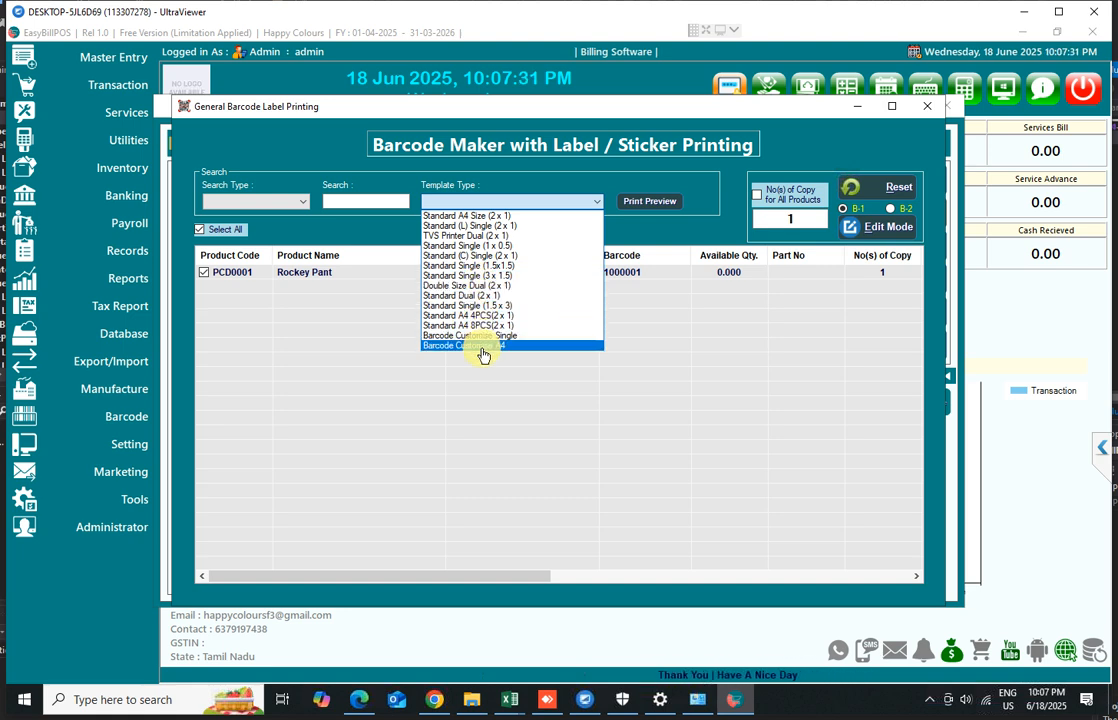
left_click(484, 298)
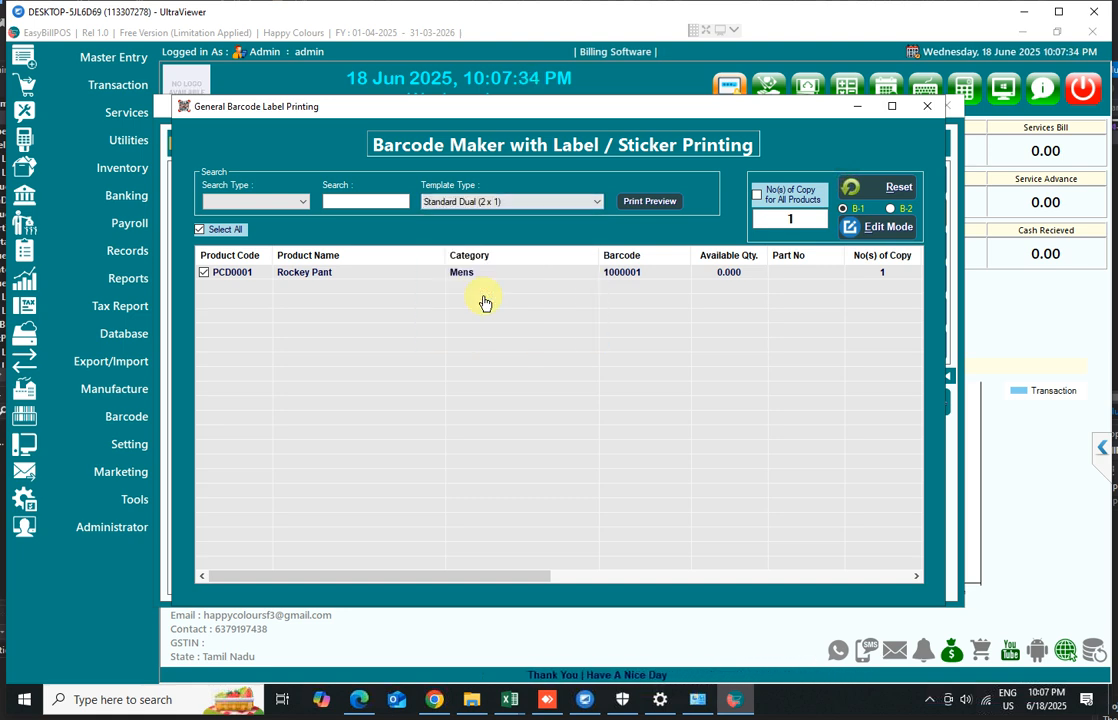
left_click(878, 277)
left_click(878, 277)
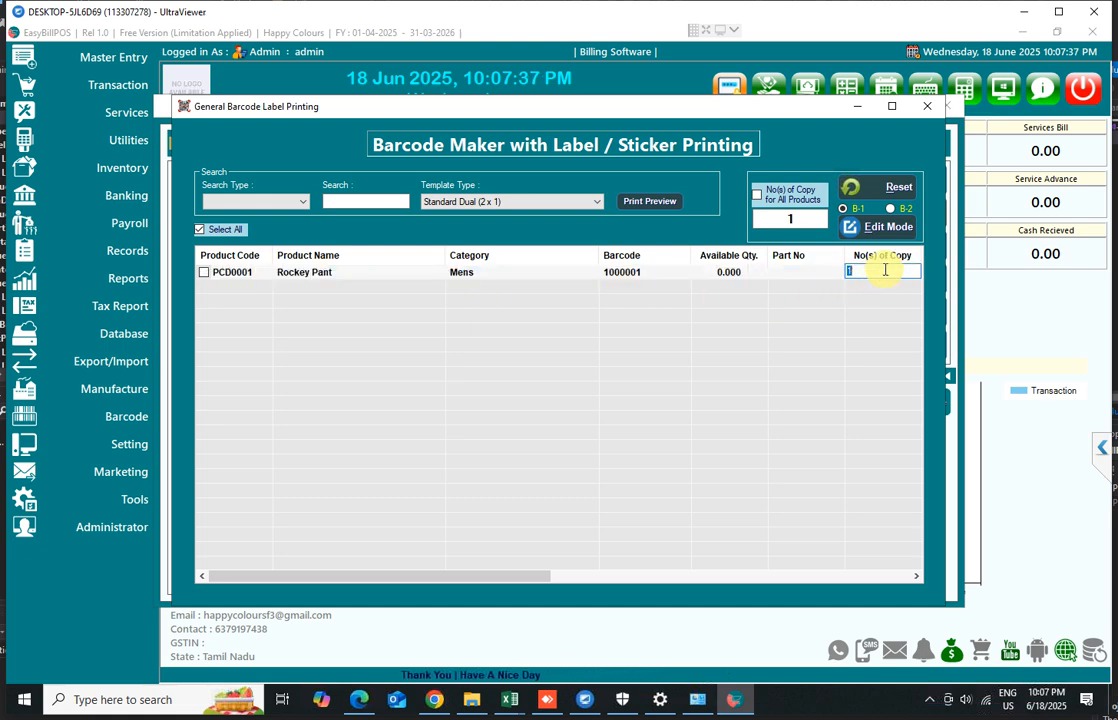
type("6")
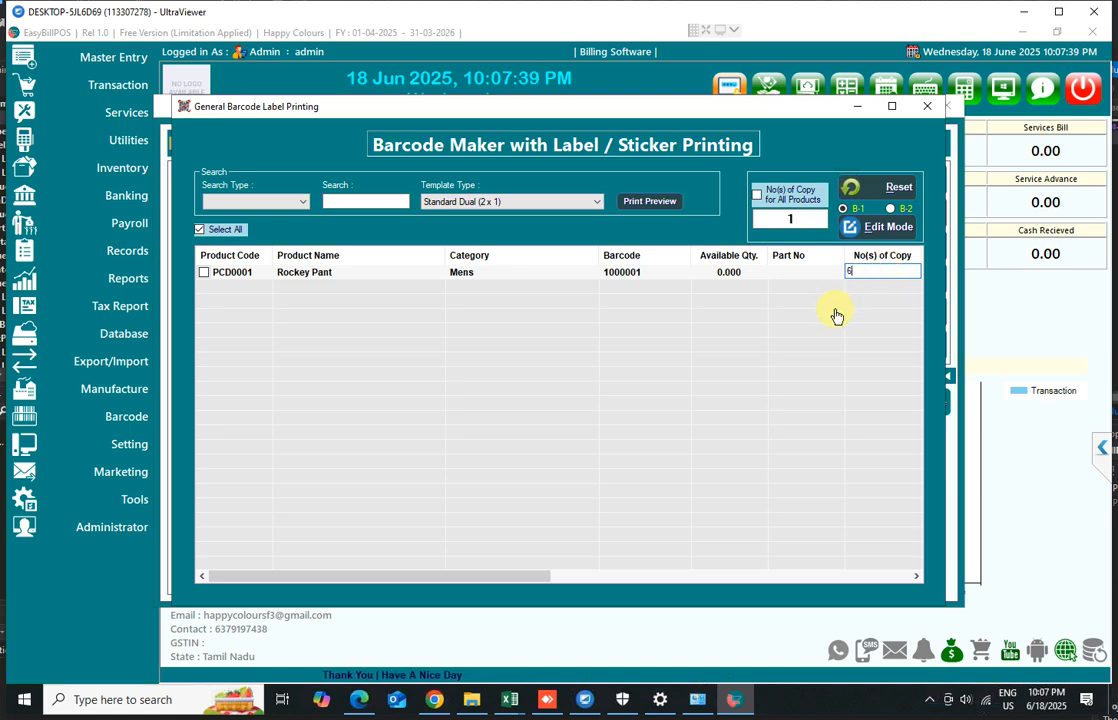
left_click(848, 289)
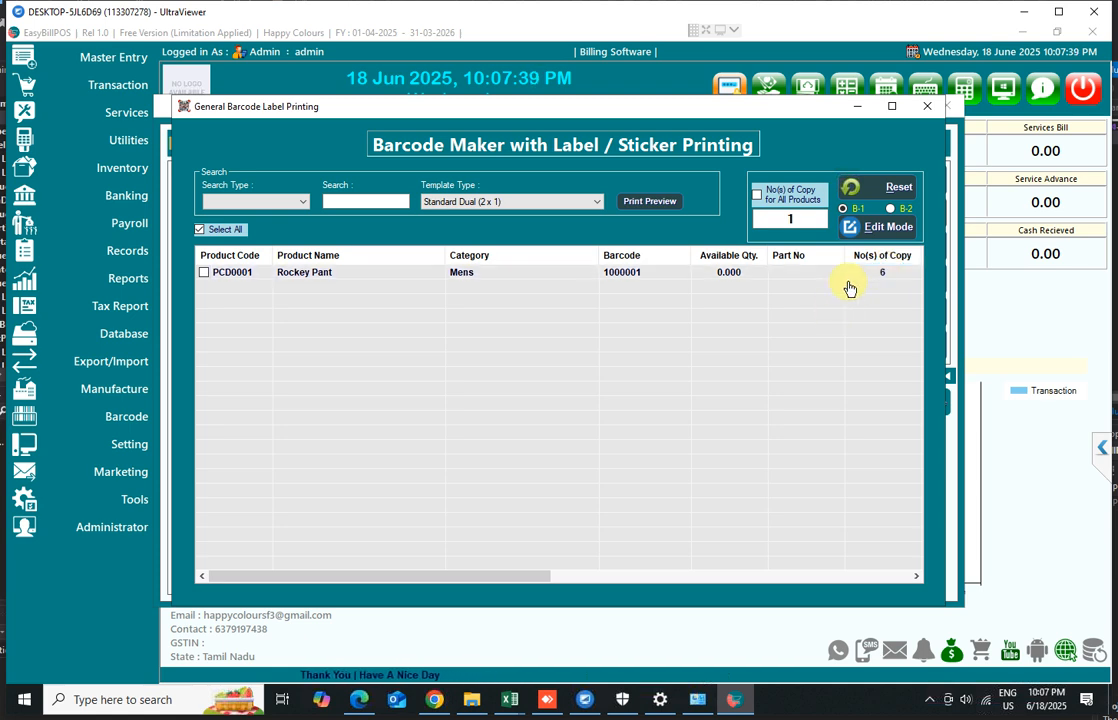
left_click(206, 276)
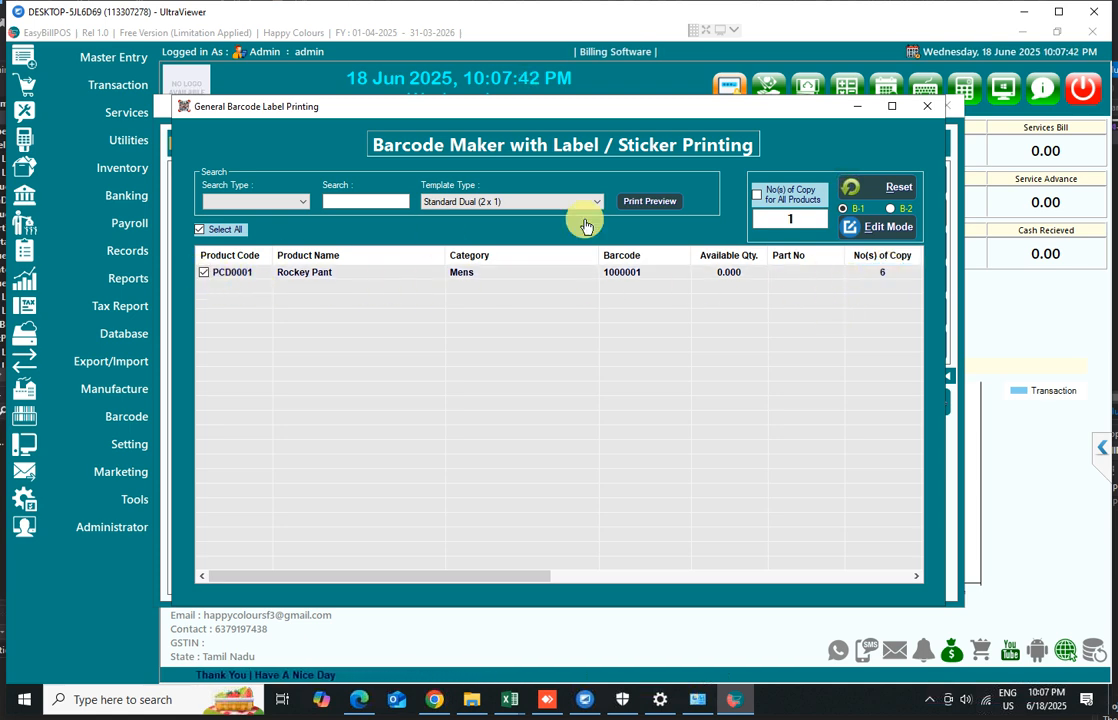
Step: Preview the Rockey Pant barcode labels at 200% zoom
left_click(640, 211)
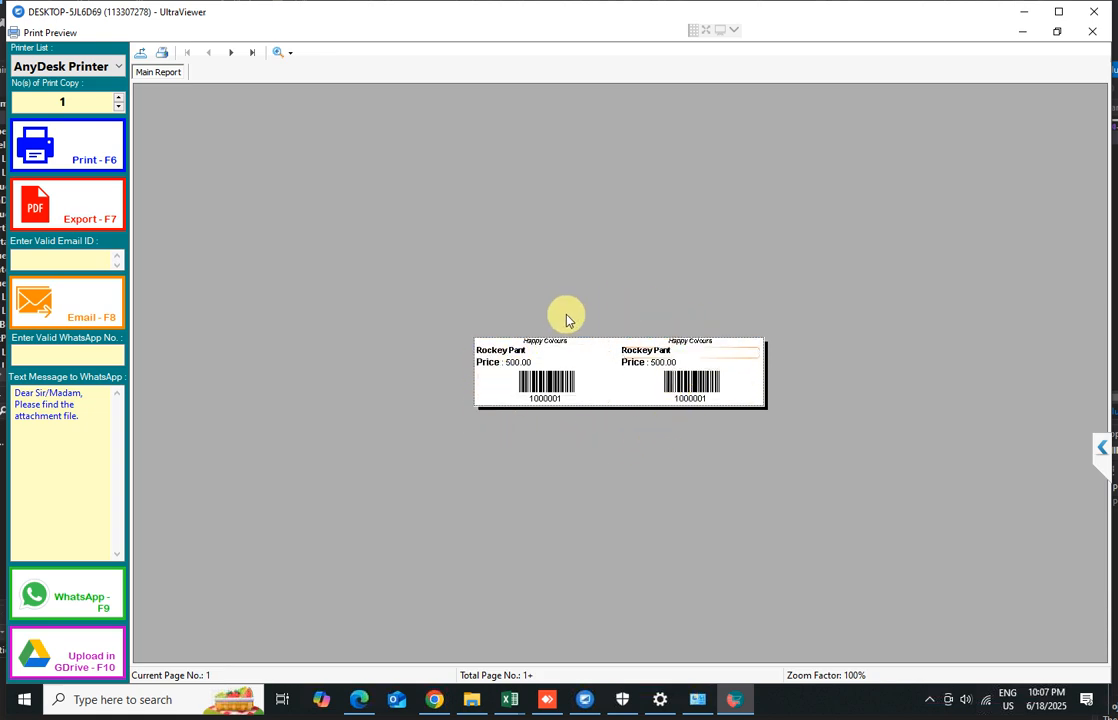
left_click(284, 58)
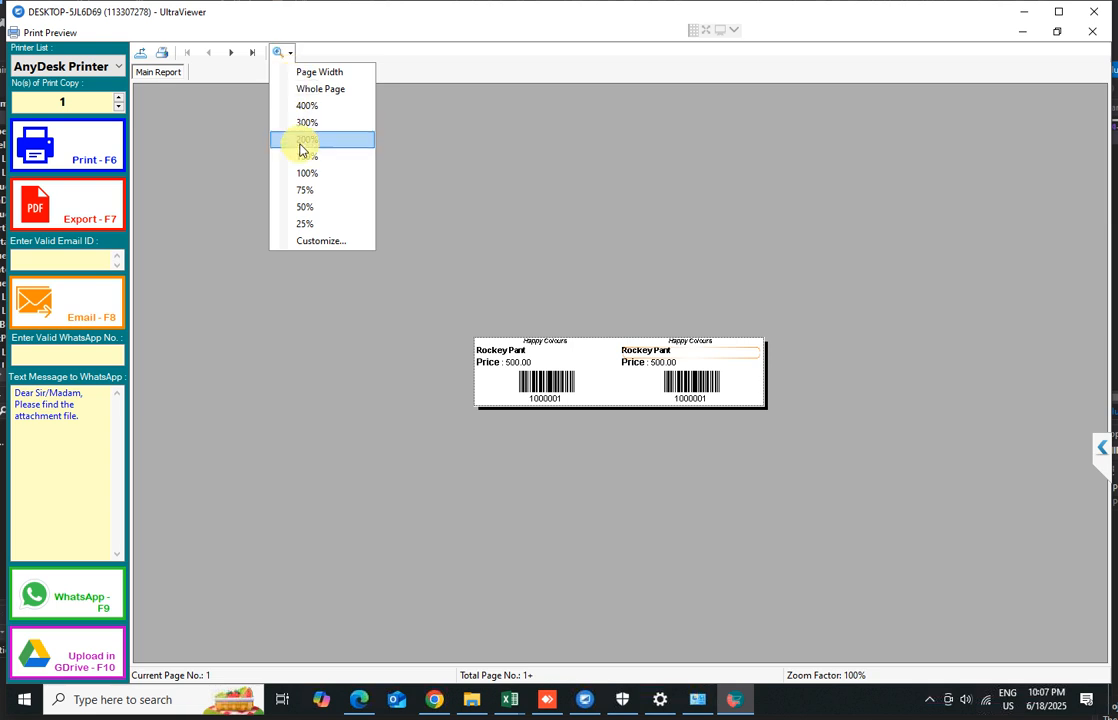
left_click(302, 140)
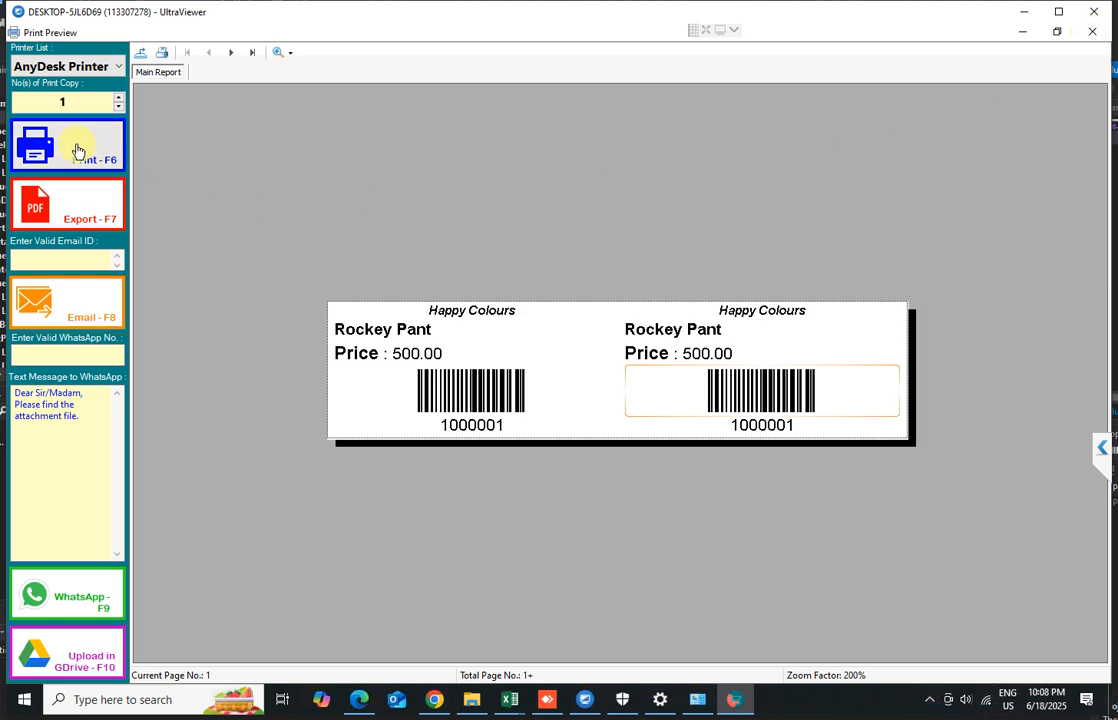
Step: Look through the available printers without changing the selection, and close the label preview
left_click(80, 66)
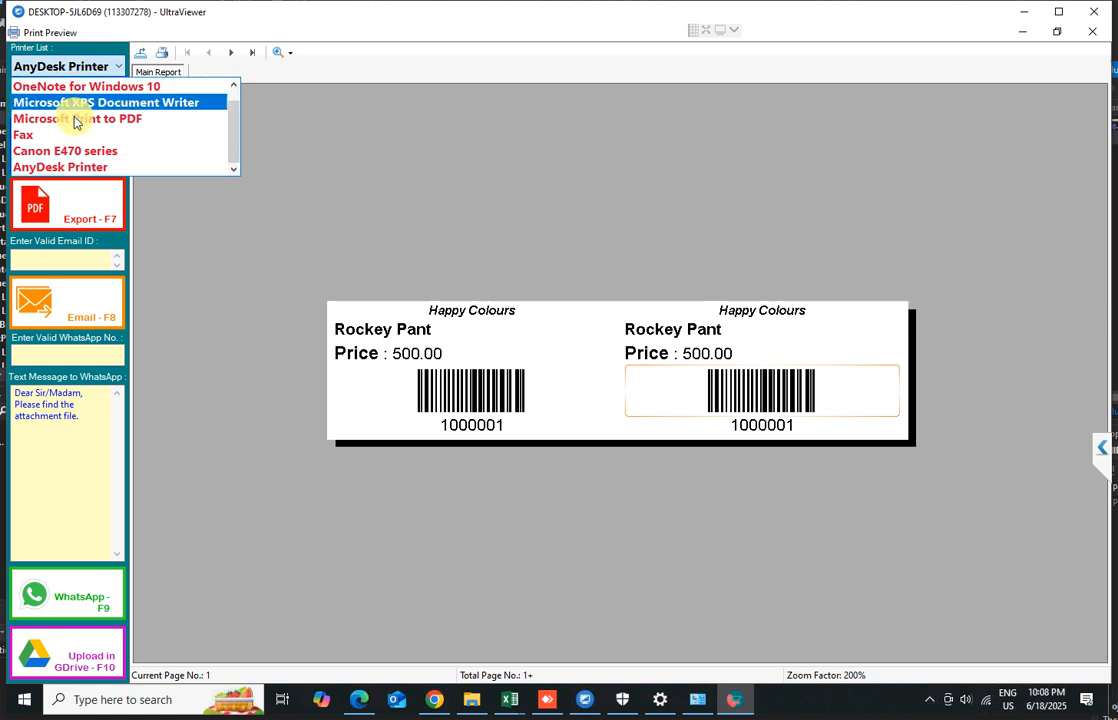
scroll(70, 151, "up", 1)
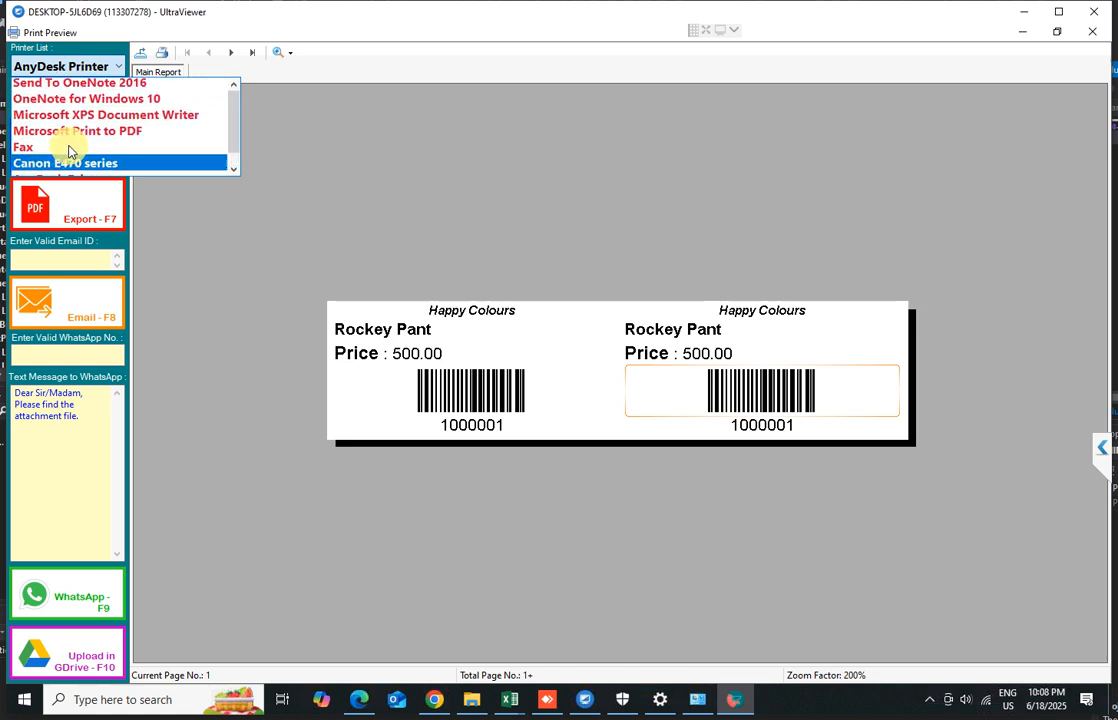
scroll(70, 151, "down", 1)
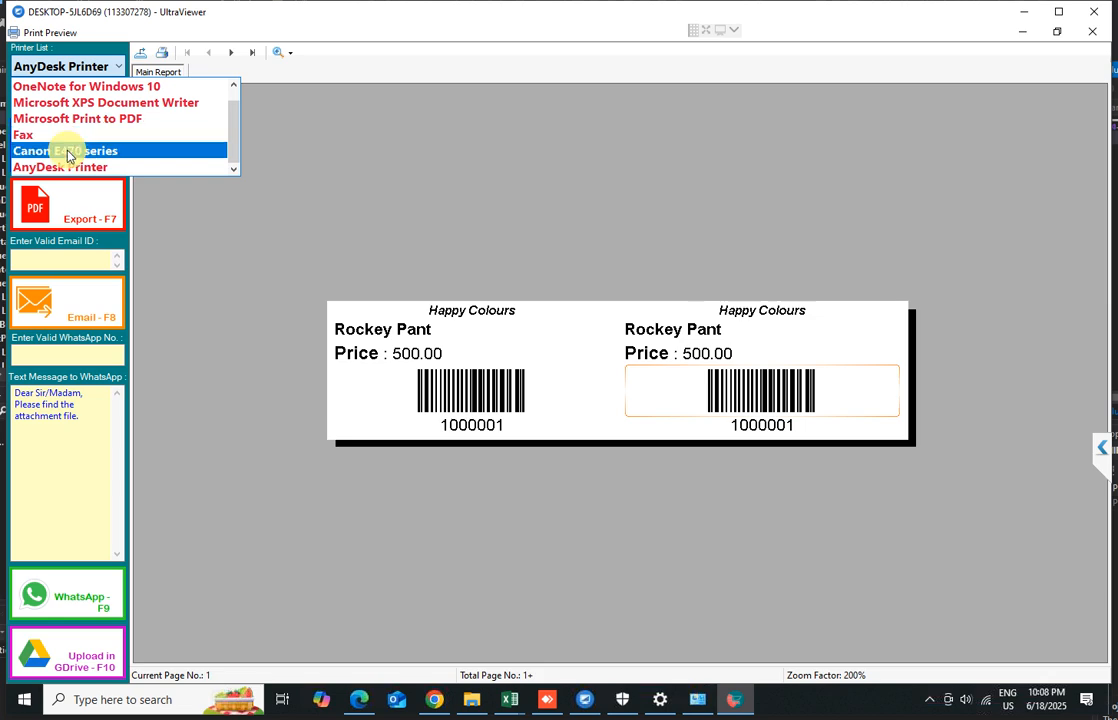
left_click(421, 155)
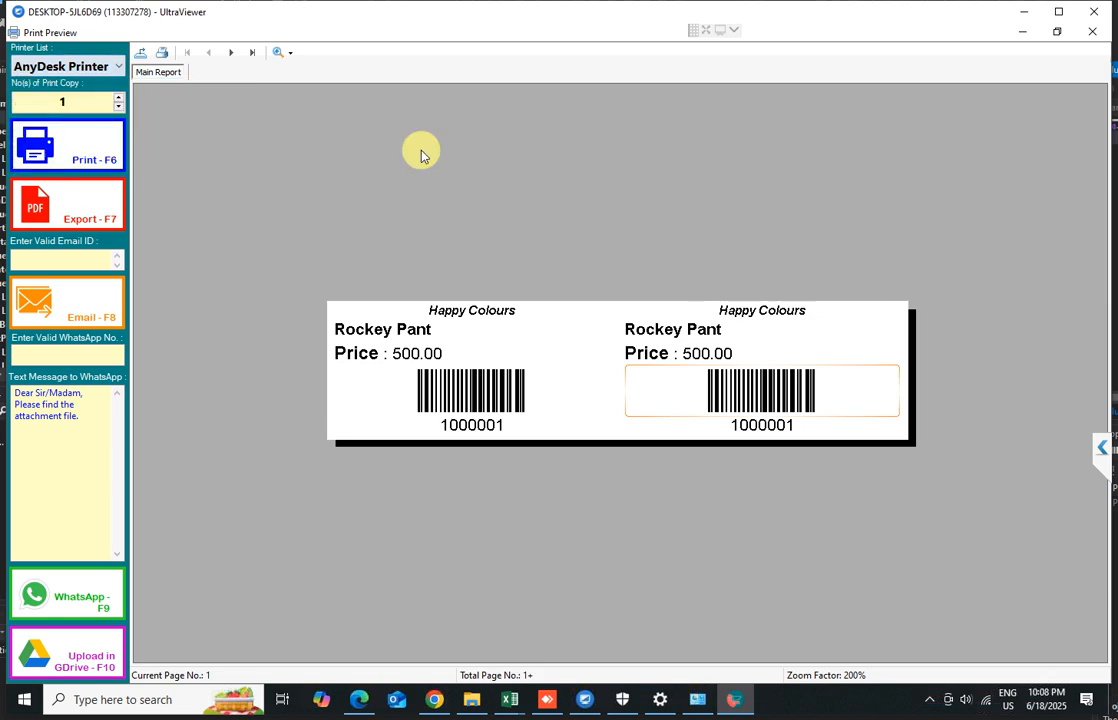
left_click(1091, 41)
Step: Switch the label template to Barcode Customise Single, preview the label and close the preview
left_click(521, 206)
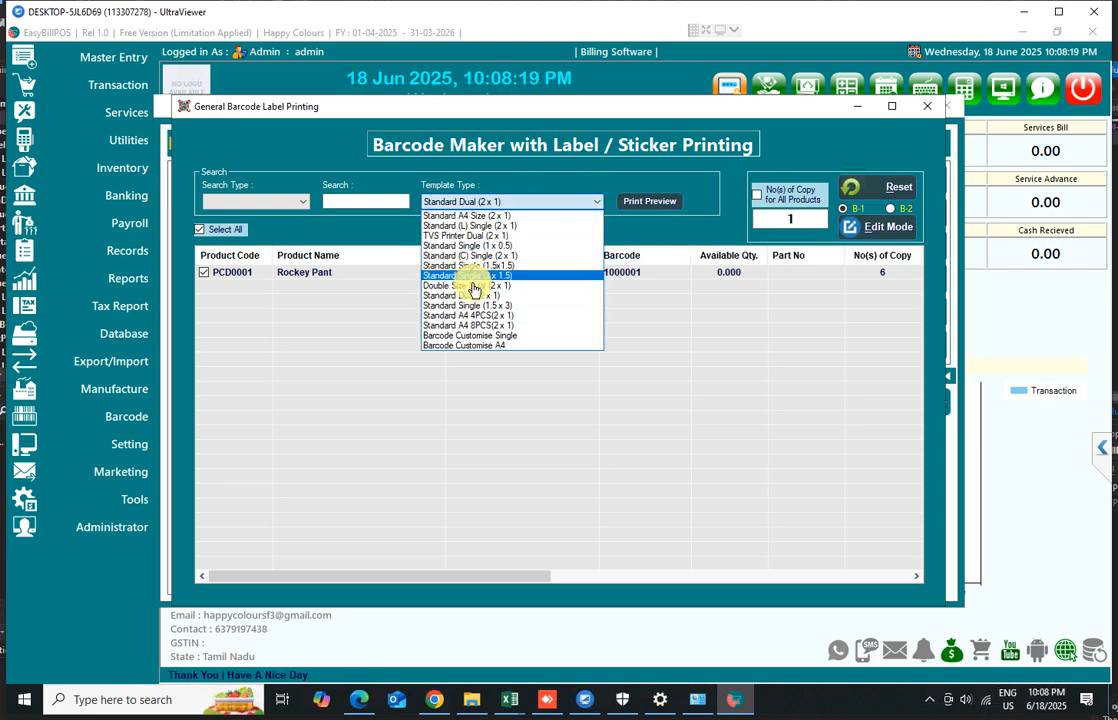
left_click(462, 337)
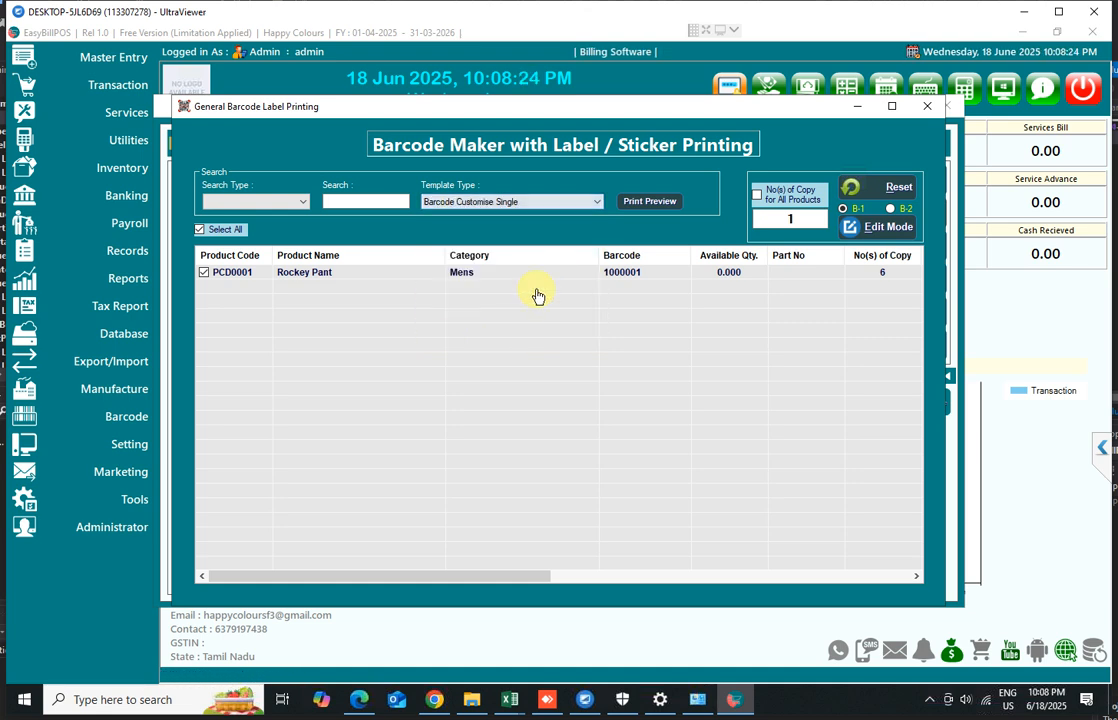
left_click(652, 203)
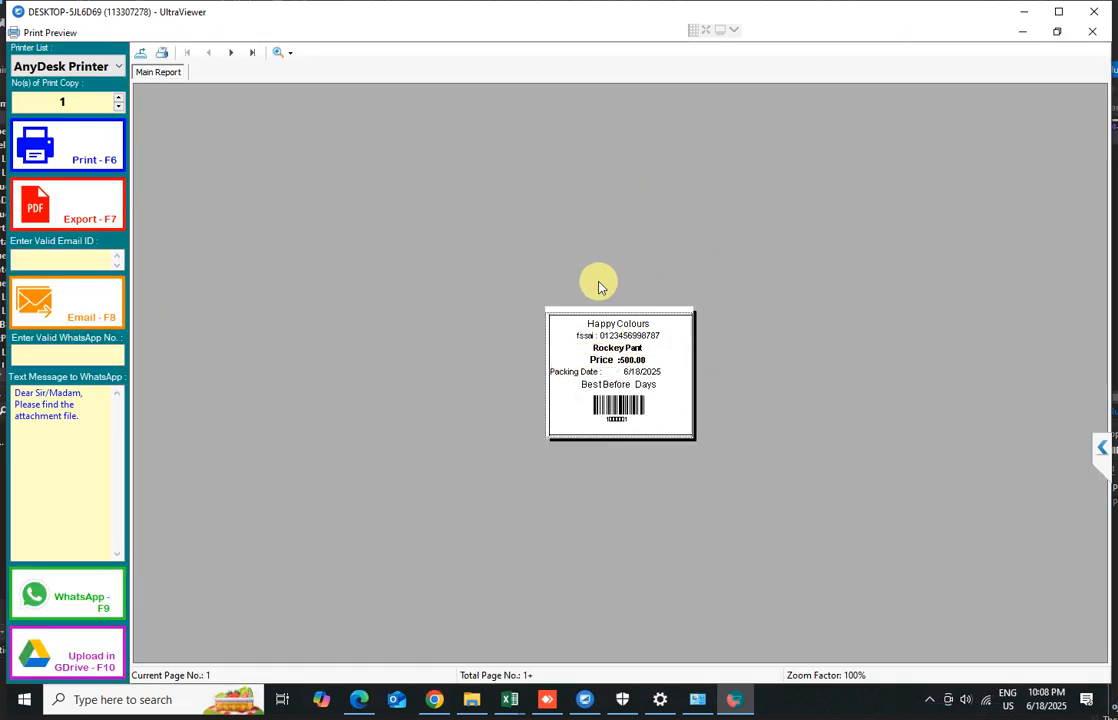
left_click(1092, 34)
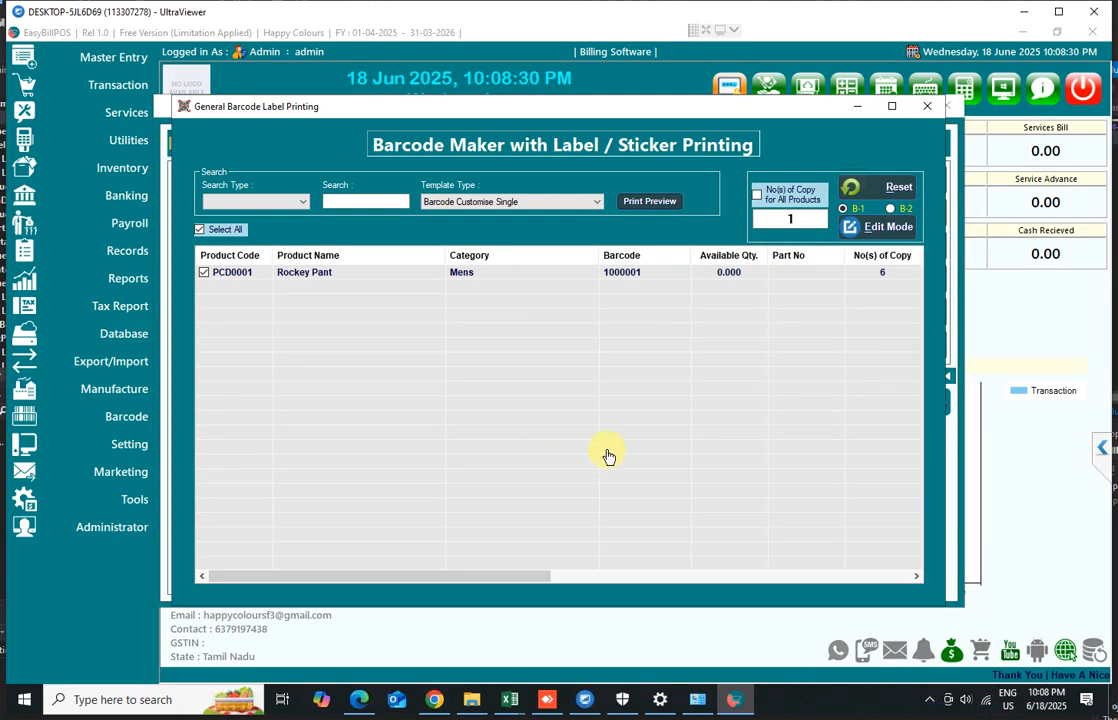
Step: Copy the product name Rockey Pant from its product record, closing the barcode label and product entry windows
left_click(926, 110)
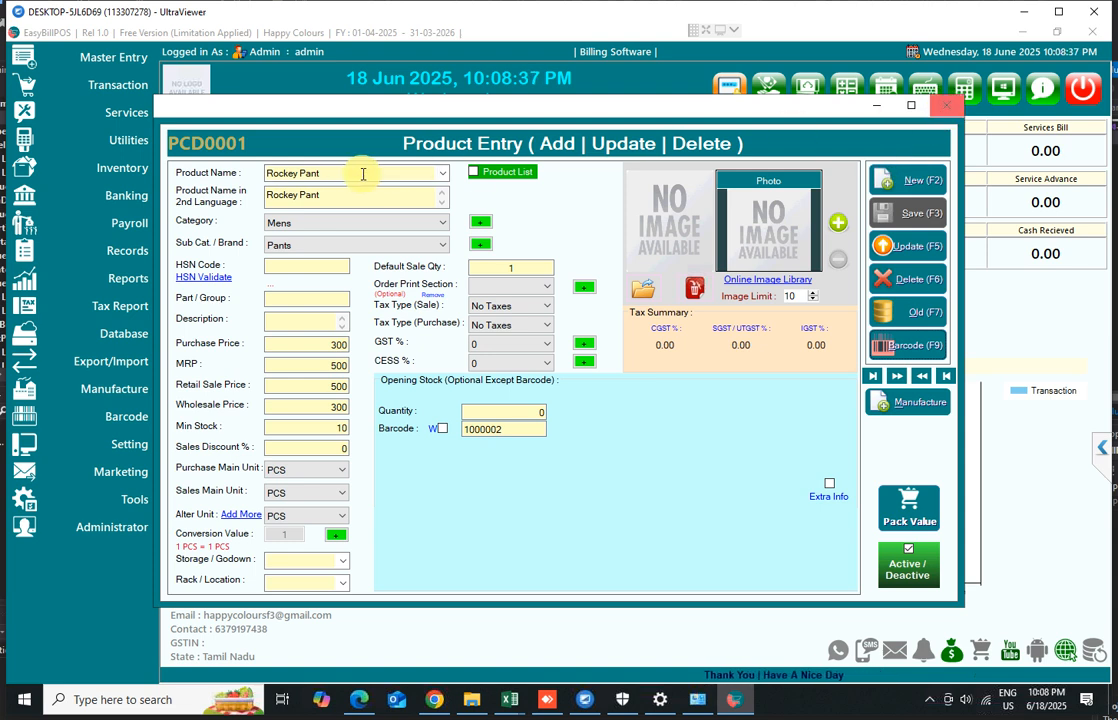
left_click_drag(362, 174, 268, 172)
right_click(268, 172)
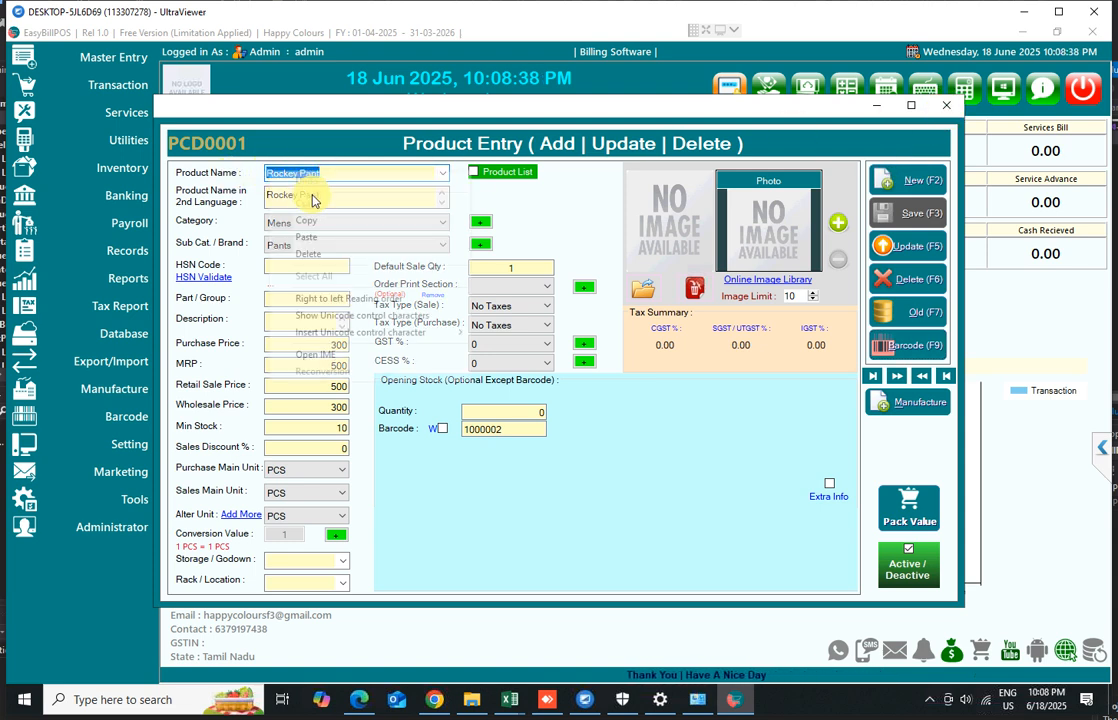
left_click(310, 220)
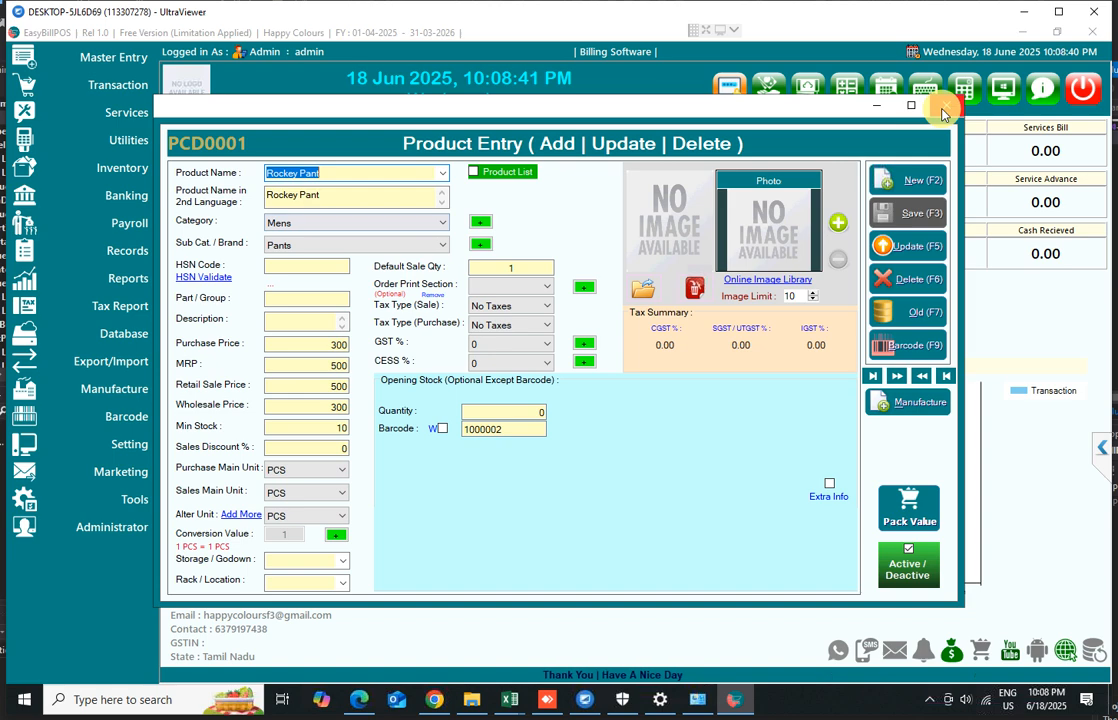
left_click(945, 105)
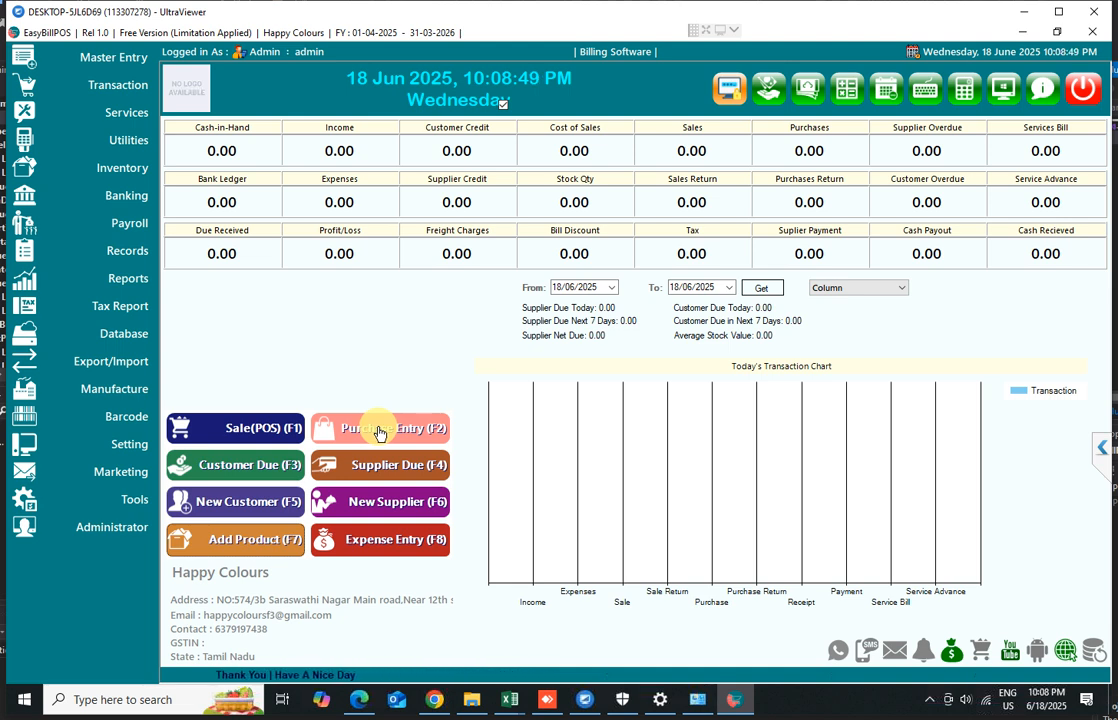
Step: Start a new supplier record with the supplier name Supplier, address text Address and city Local
left_click(380, 506)
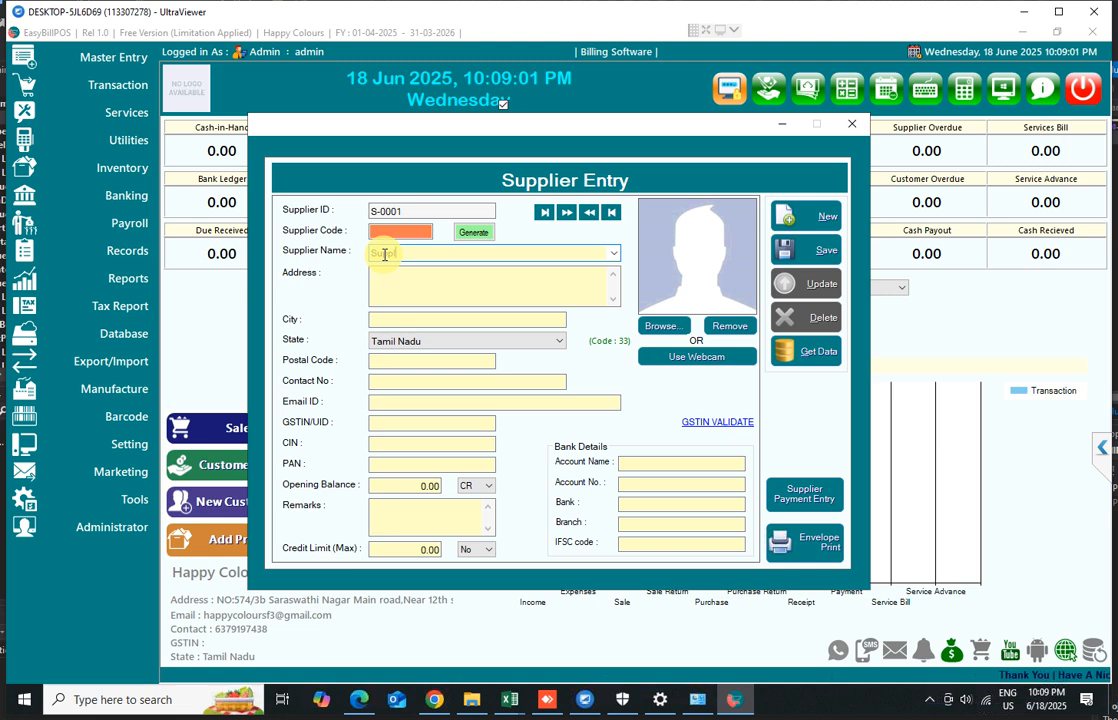
type("er")
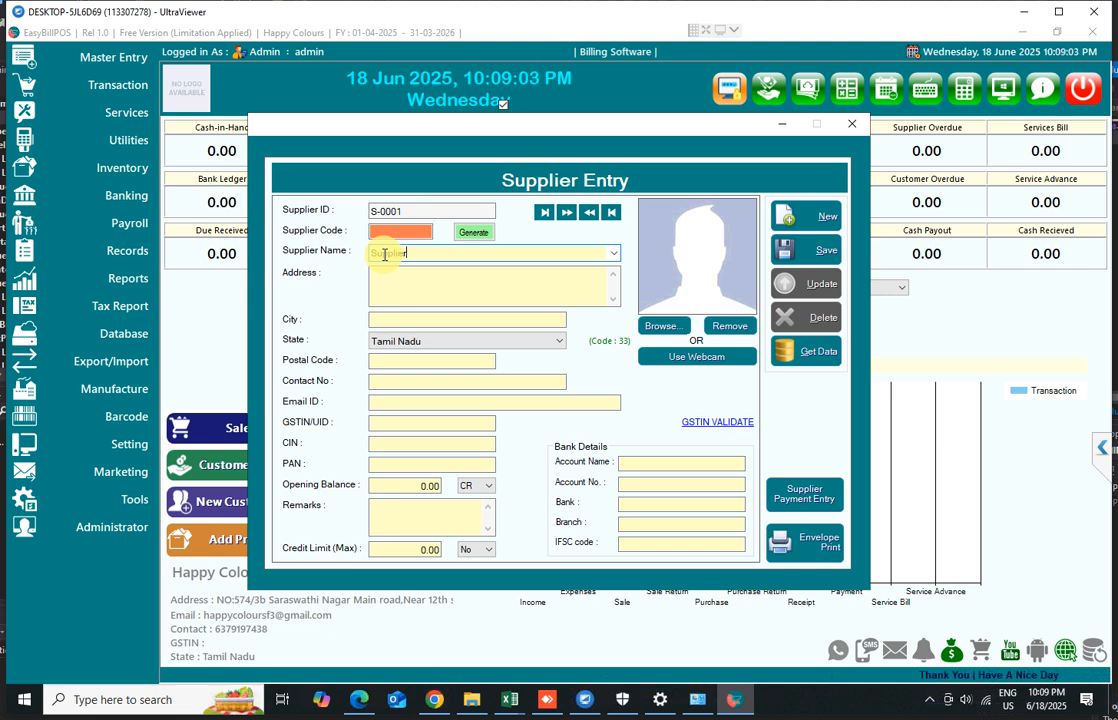
key("Tab")
type("Aao")
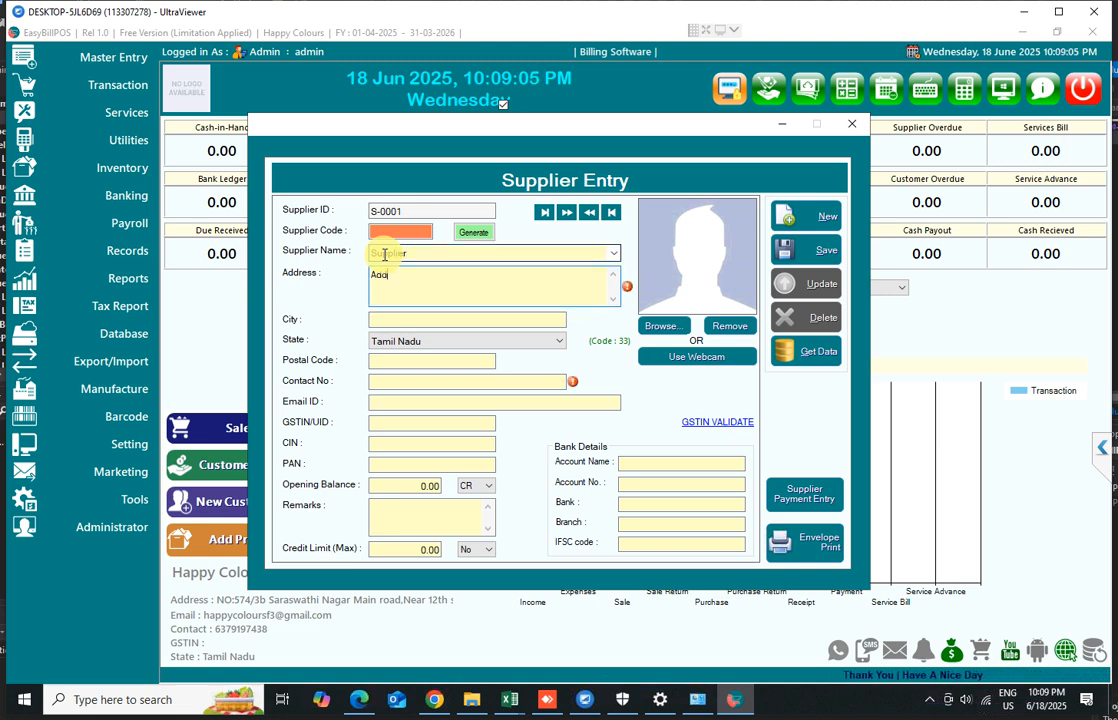
type("ress")
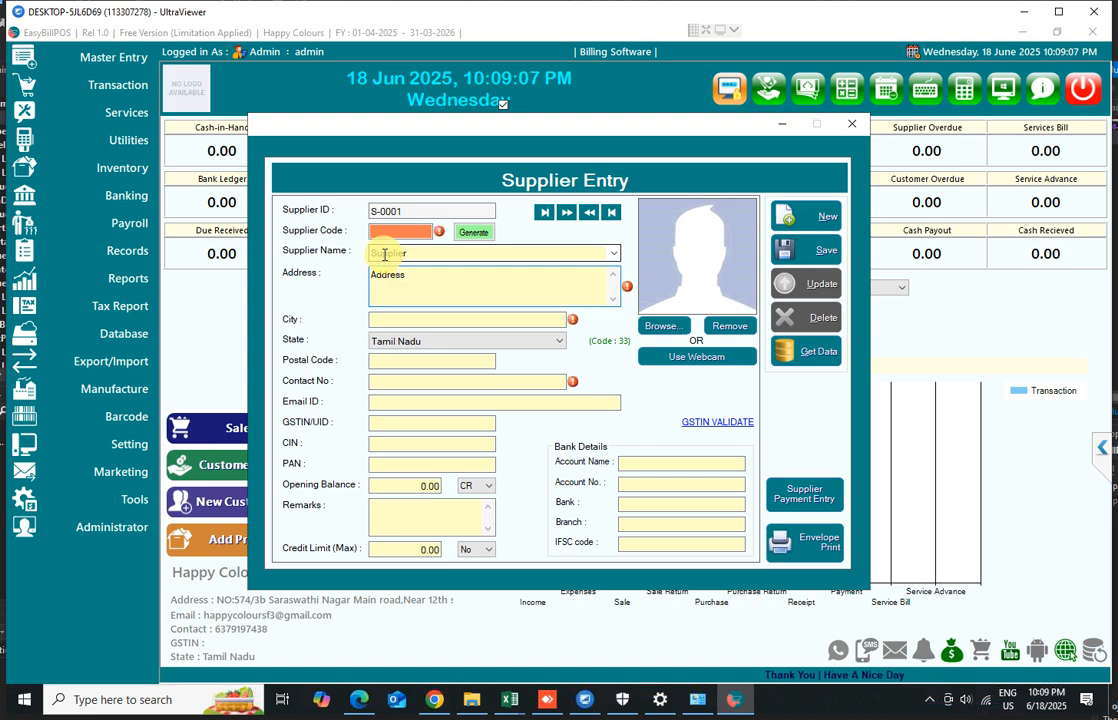
key("Tab")
type("L")
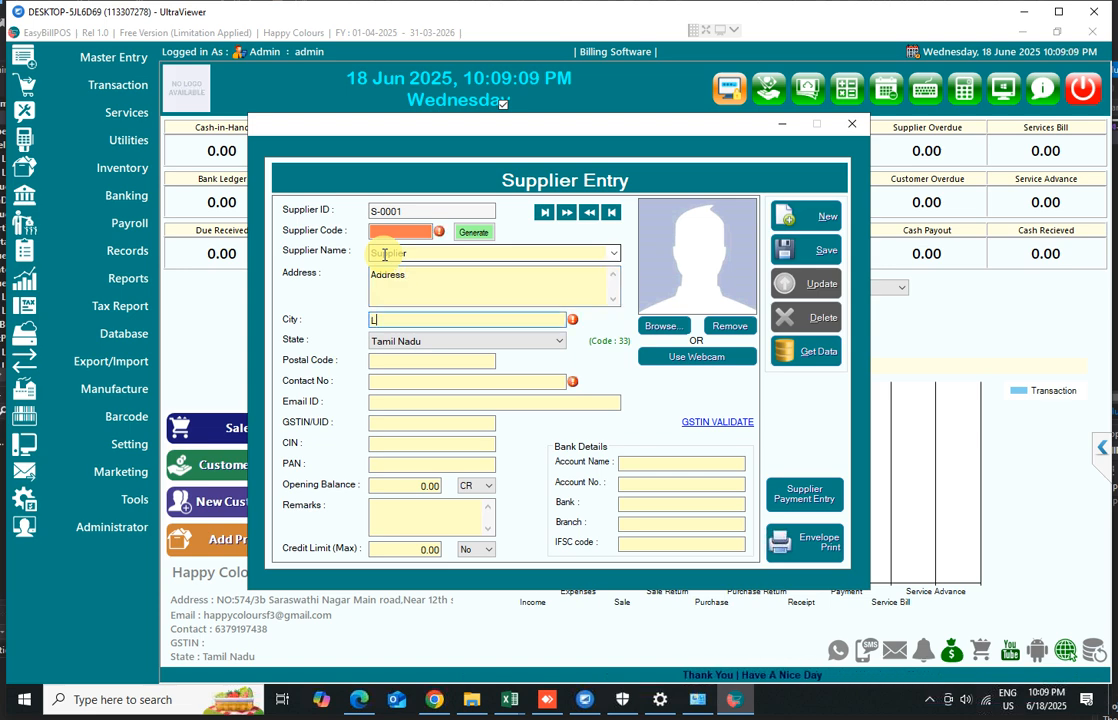
type("ocal")
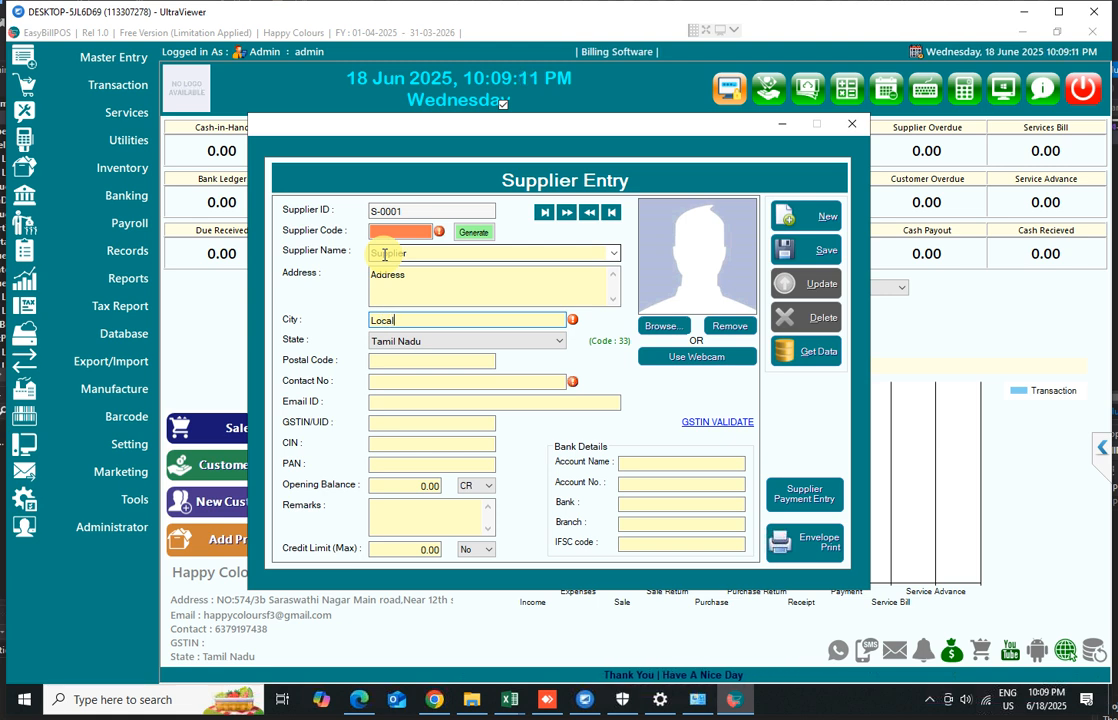
Step: Complete the supplier with postal code 0, a placeholder contact number and an e-mail address, then save and close the record
key("Tab")
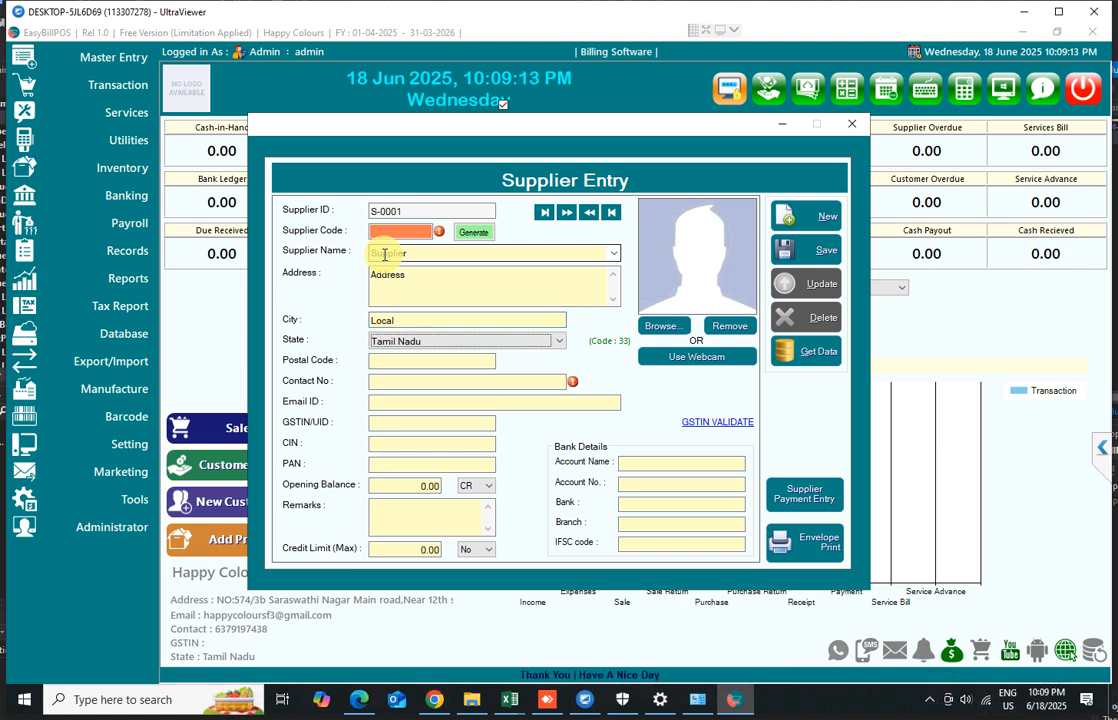
key("Tab")
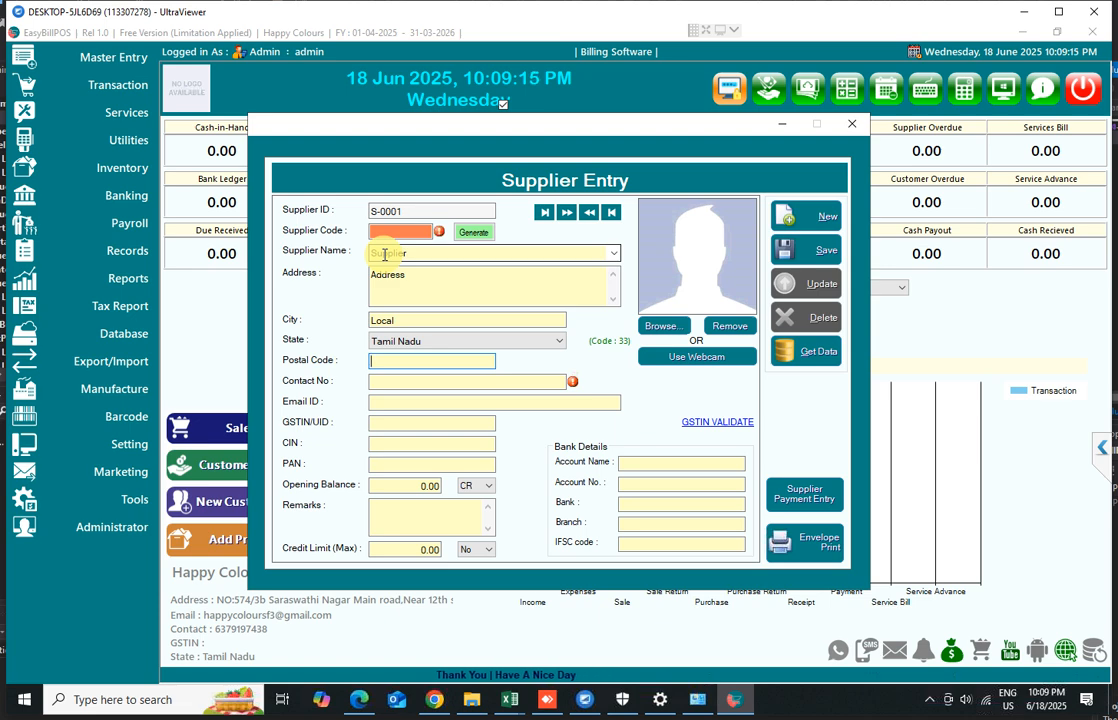
key("Tab")
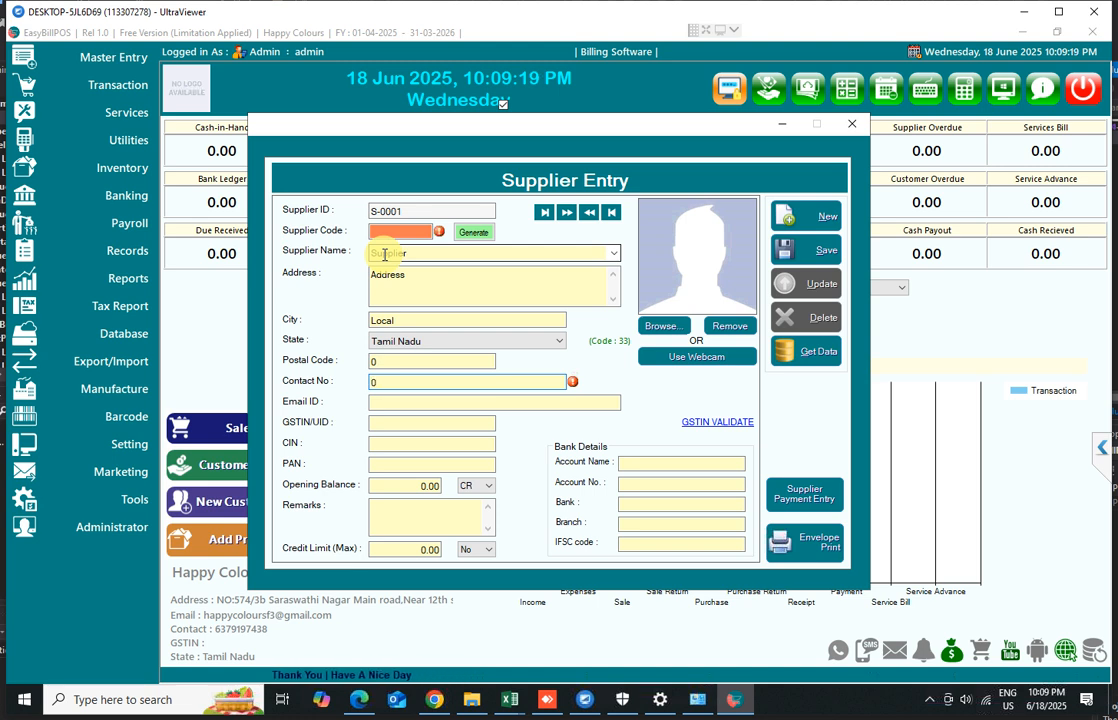
left_click(384, 255)
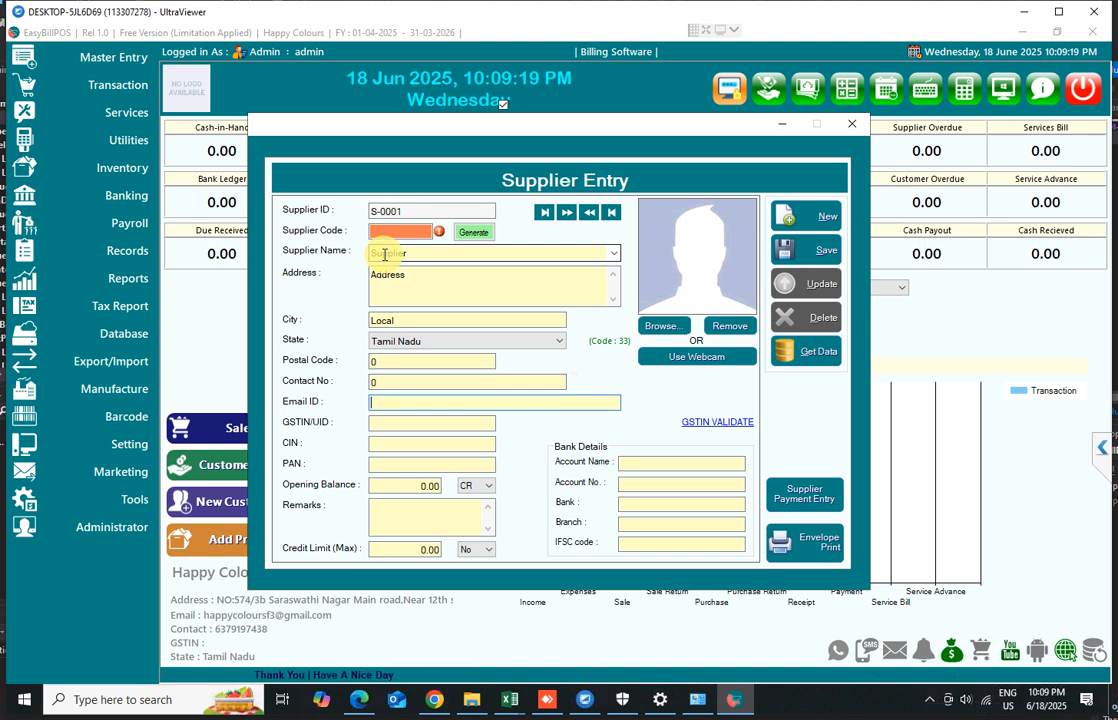
left_click(818, 254)
left_click(590, 407)
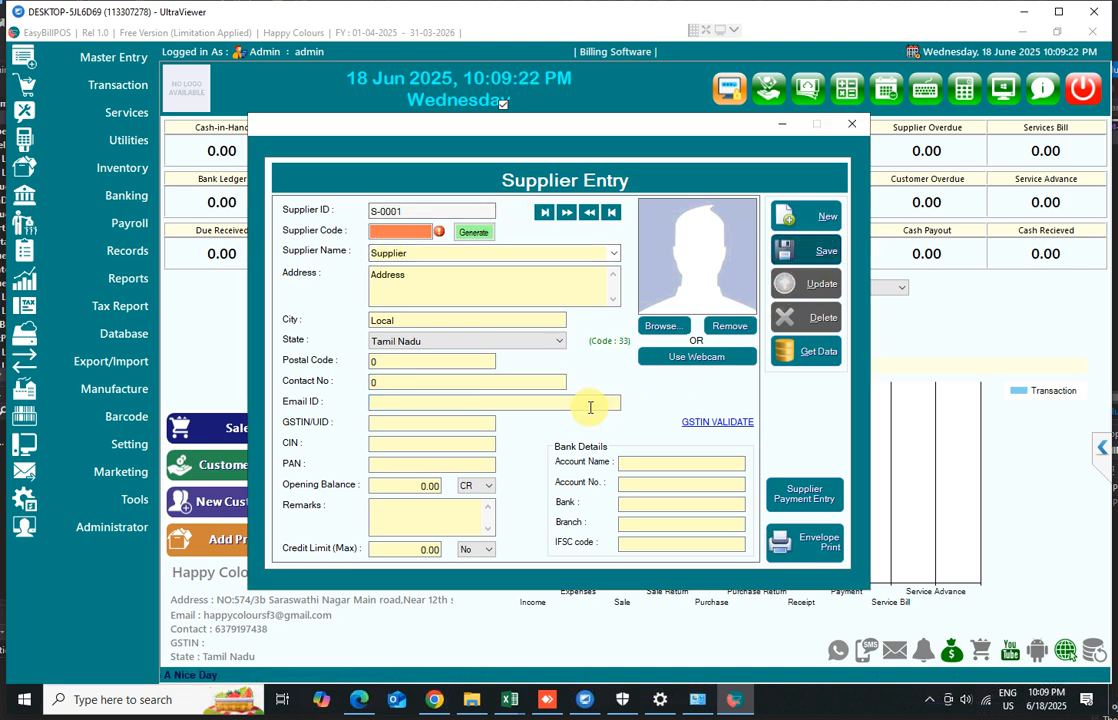
left_click(409, 402)
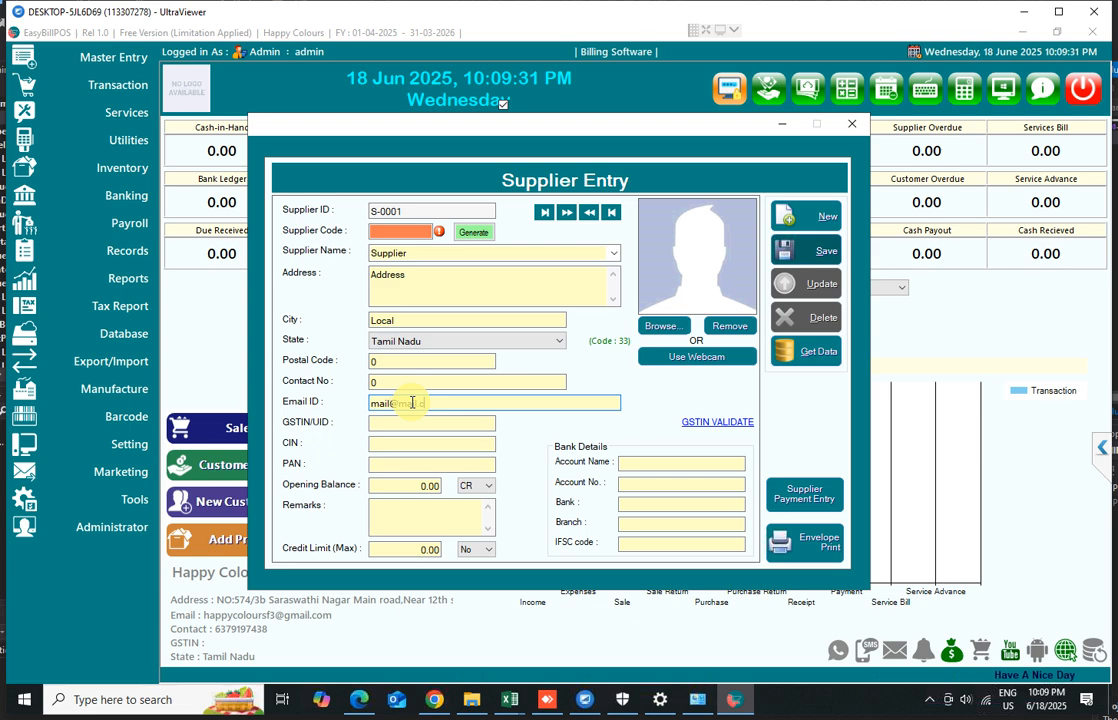
left_click(802, 257)
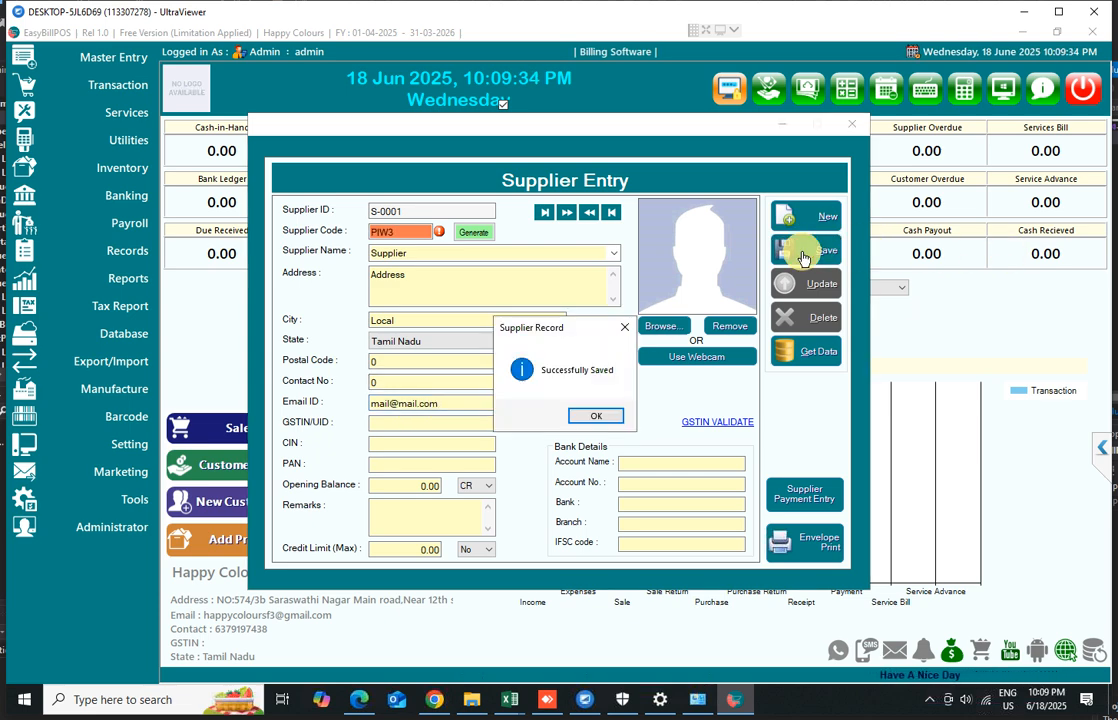
left_click(597, 415)
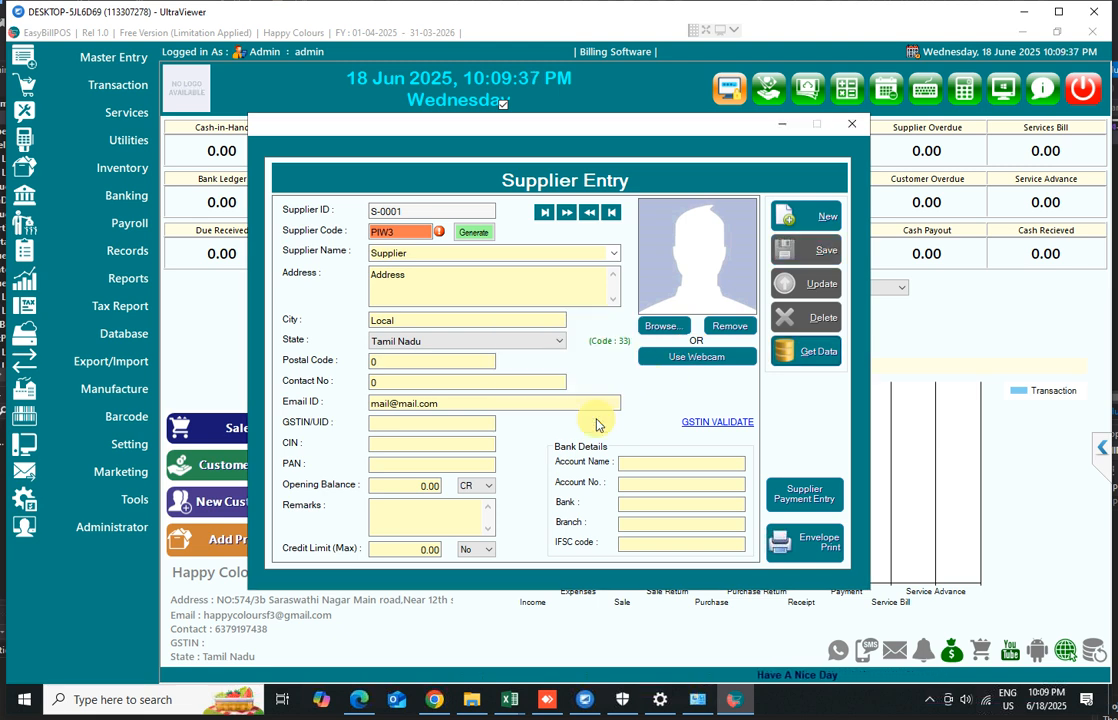
left_click(847, 128)
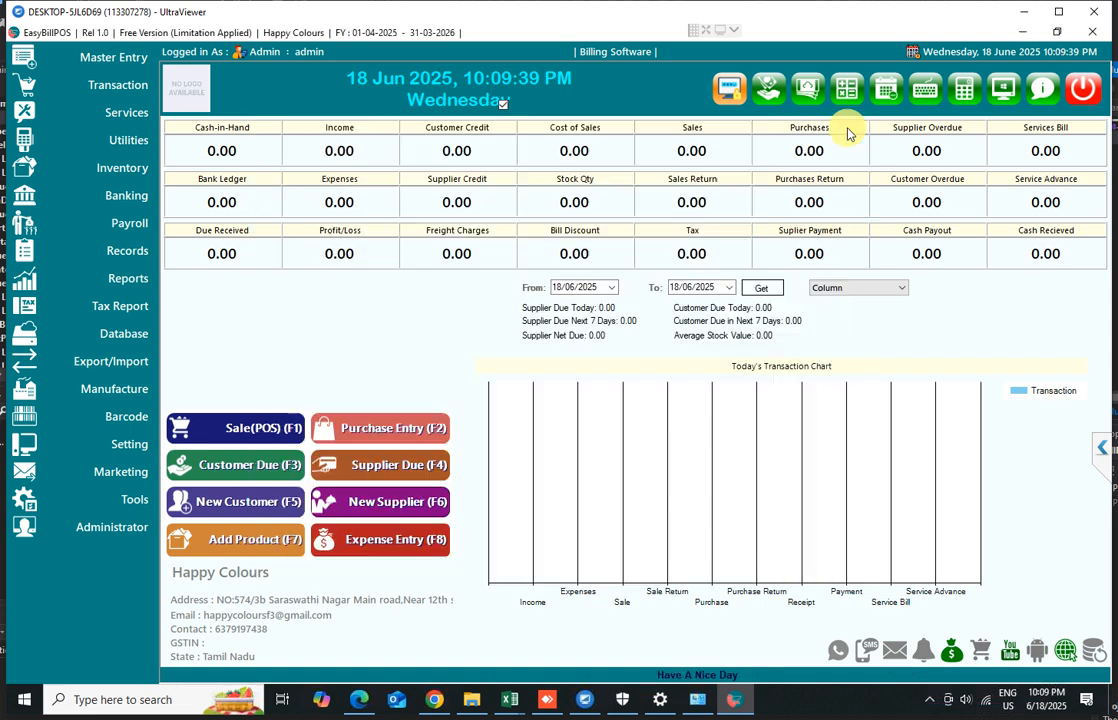
Step: Open a new purchase entry and search its supplier names for "su", then clear the search text
left_click(374, 432)
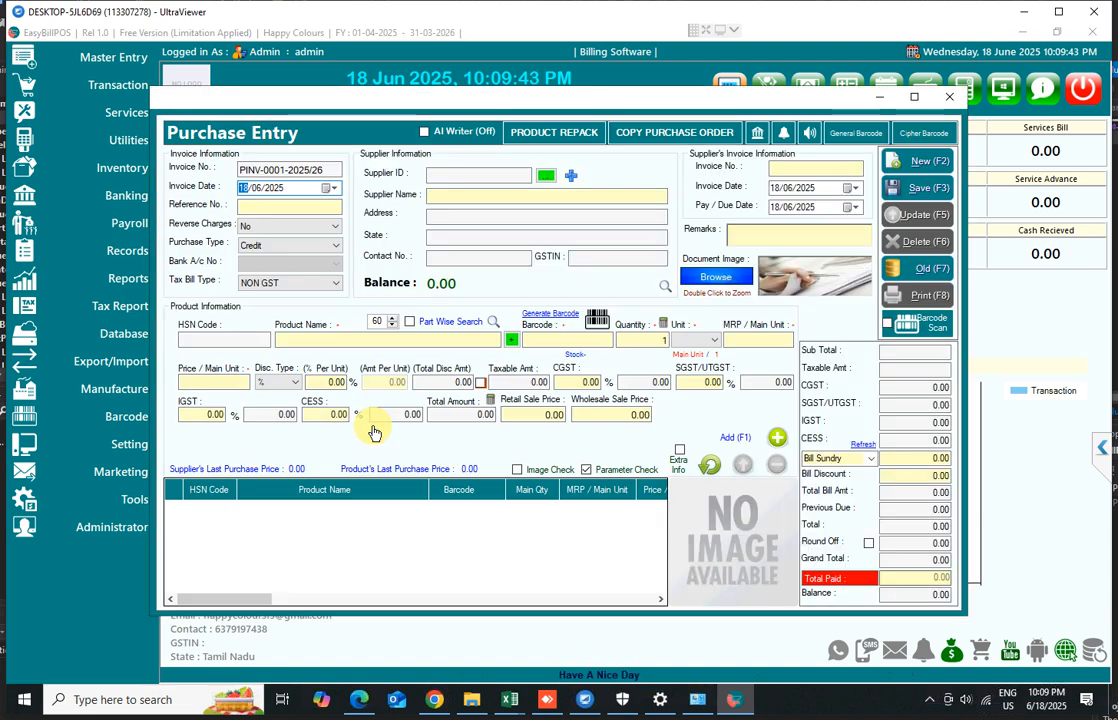
left_click(559, 197)
type("su")
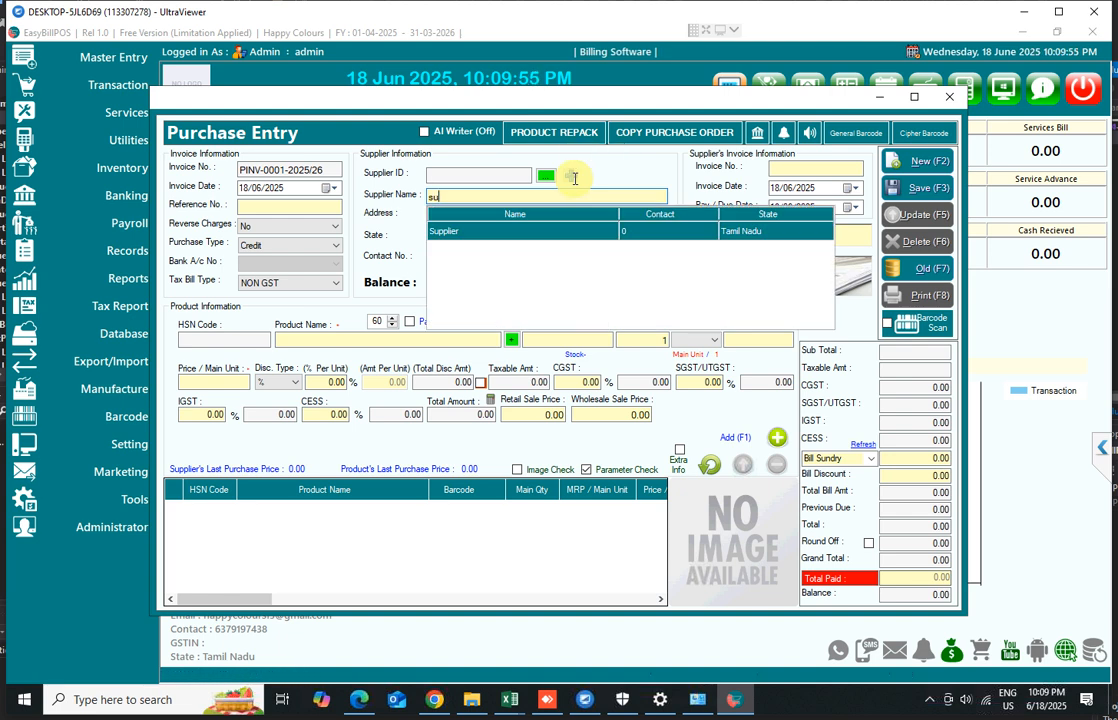
key("BackSpace")
key("BackSpace")
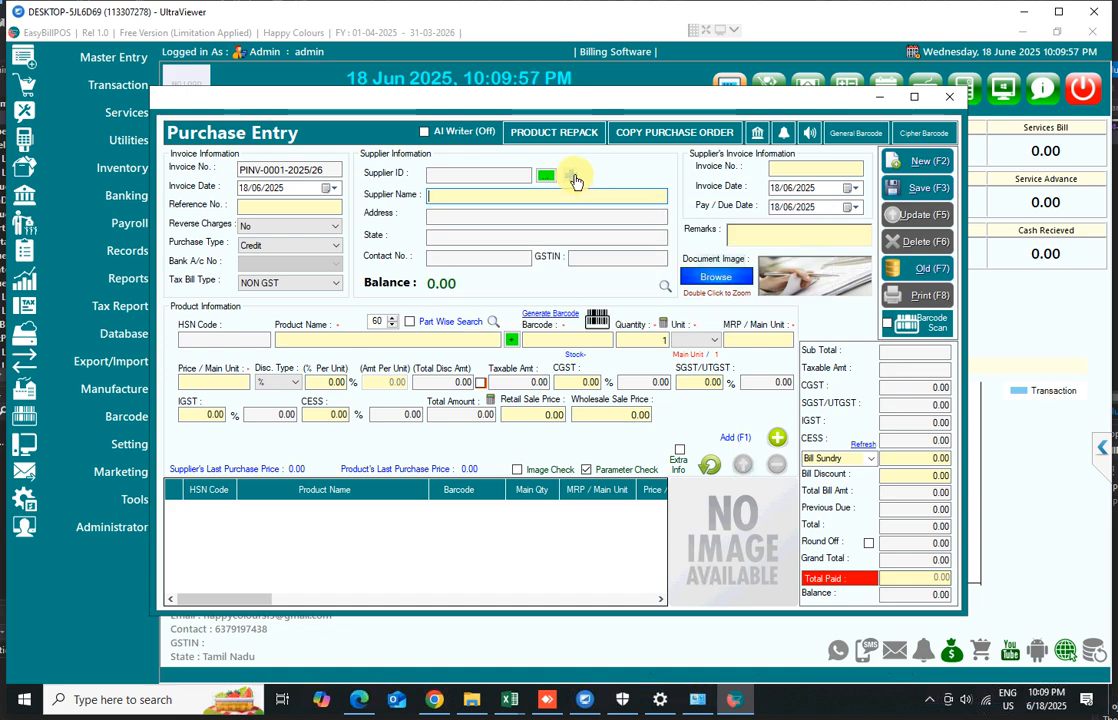
Step: Reopen supplier S-0001 from the purchase entry, replace its contact number, update the record and close it
left_click(569, 180)
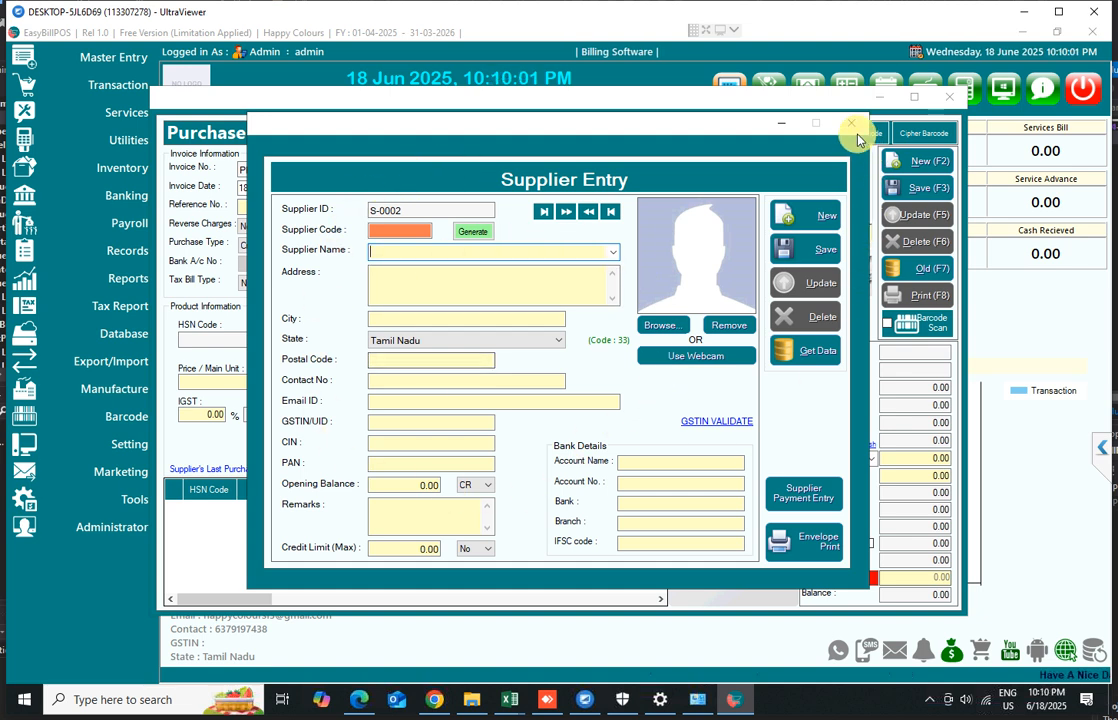
left_click(810, 355)
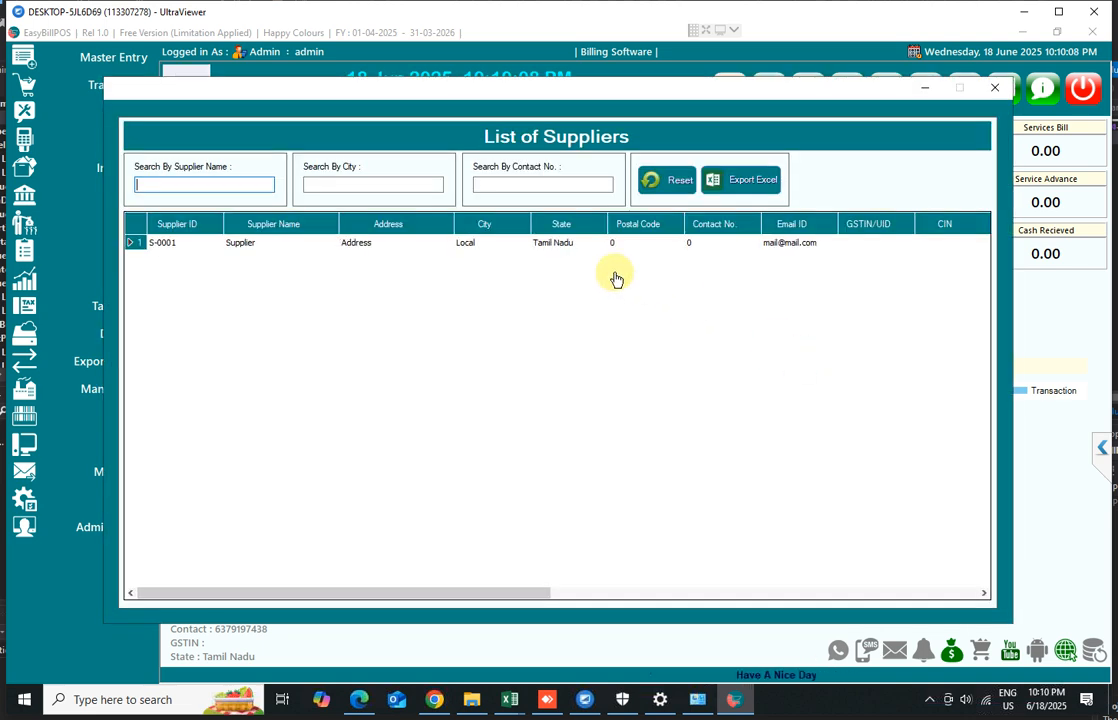
double_click(238, 243)
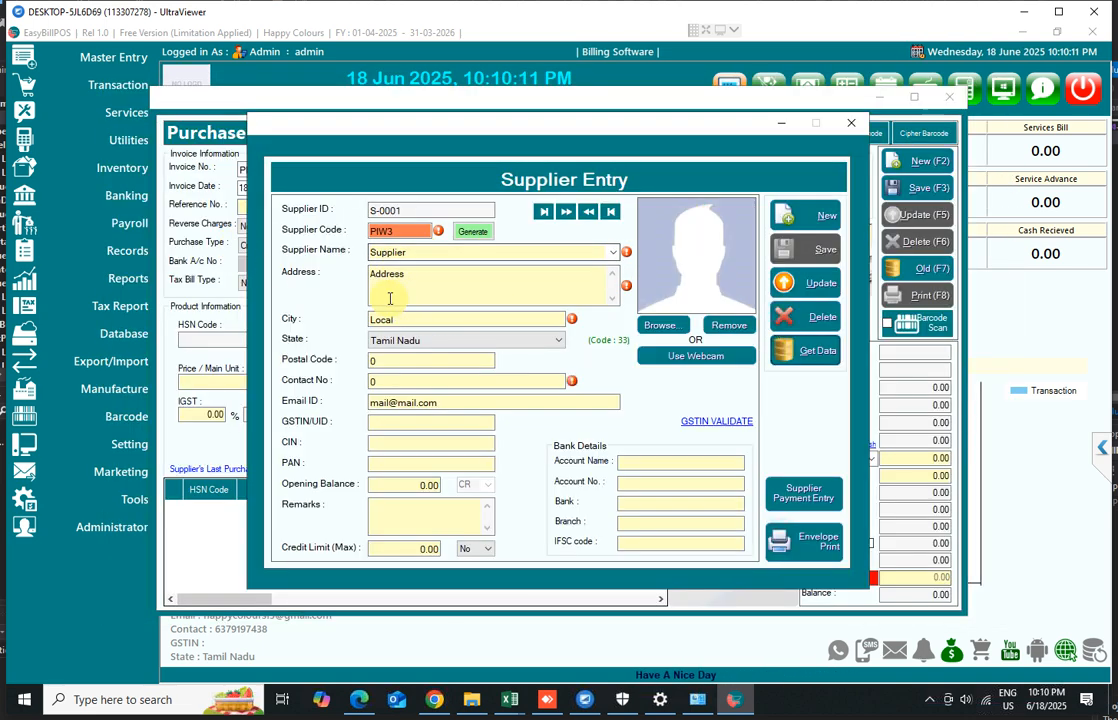
left_click(391, 379)
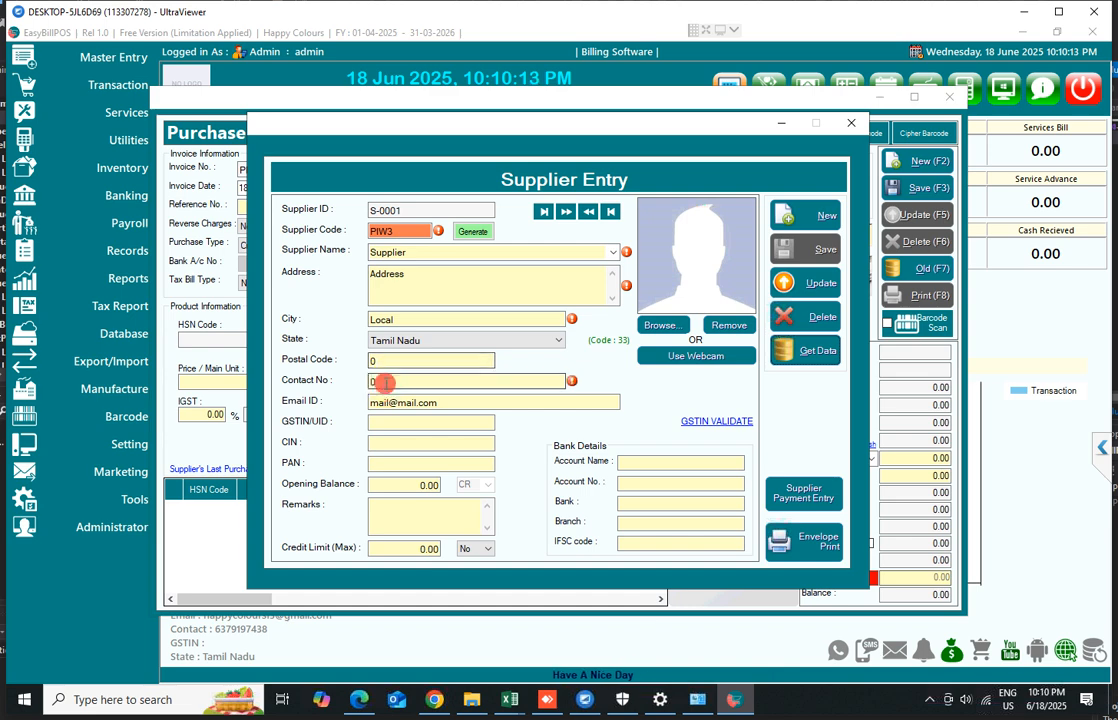
type("123")
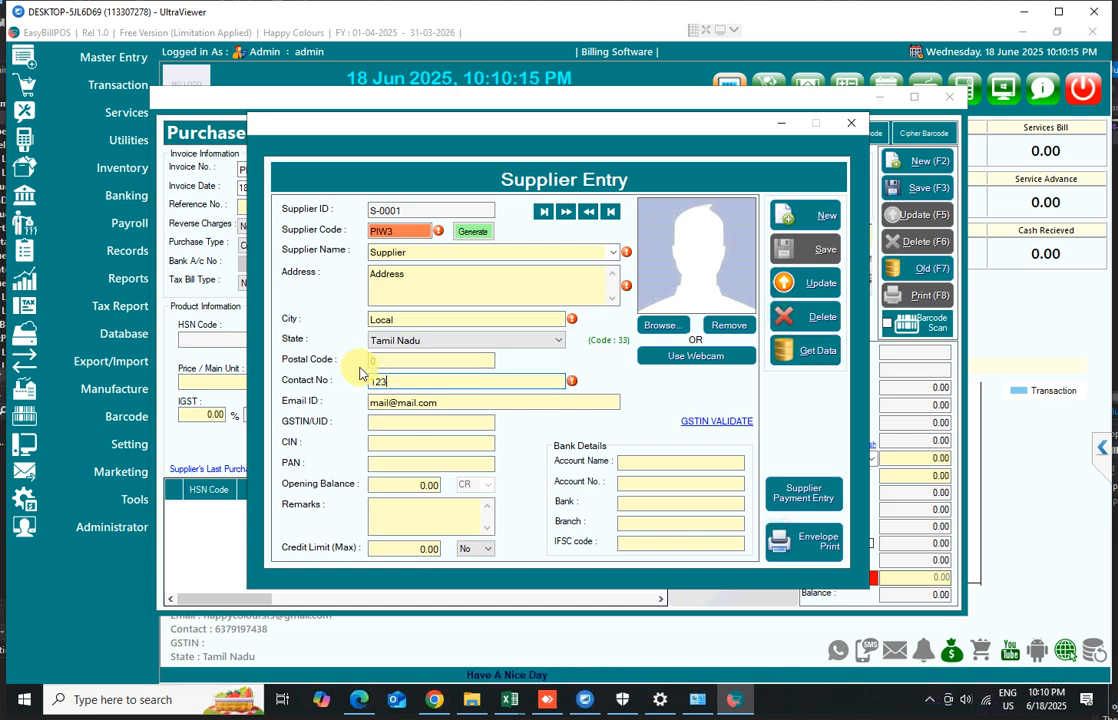
left_click(805, 283)
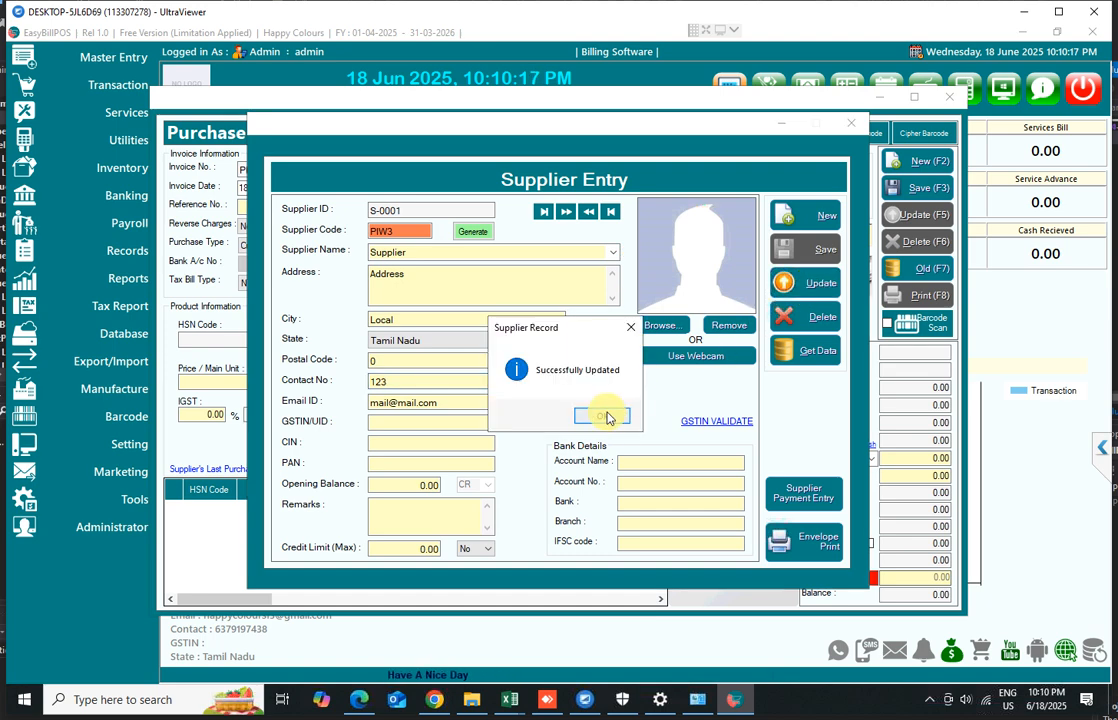
left_click(605, 415)
left_click(848, 133)
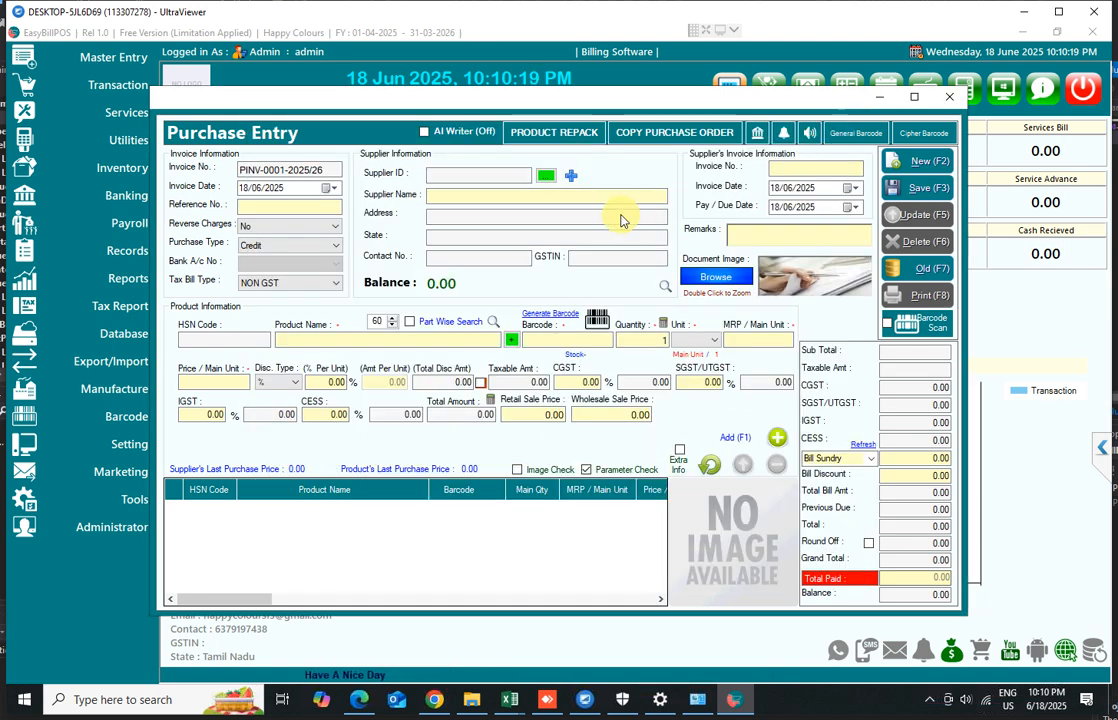
Step: Choose the supplier named Supplier for the purchase and enter 123 as the supplier's invoice number
type("su")
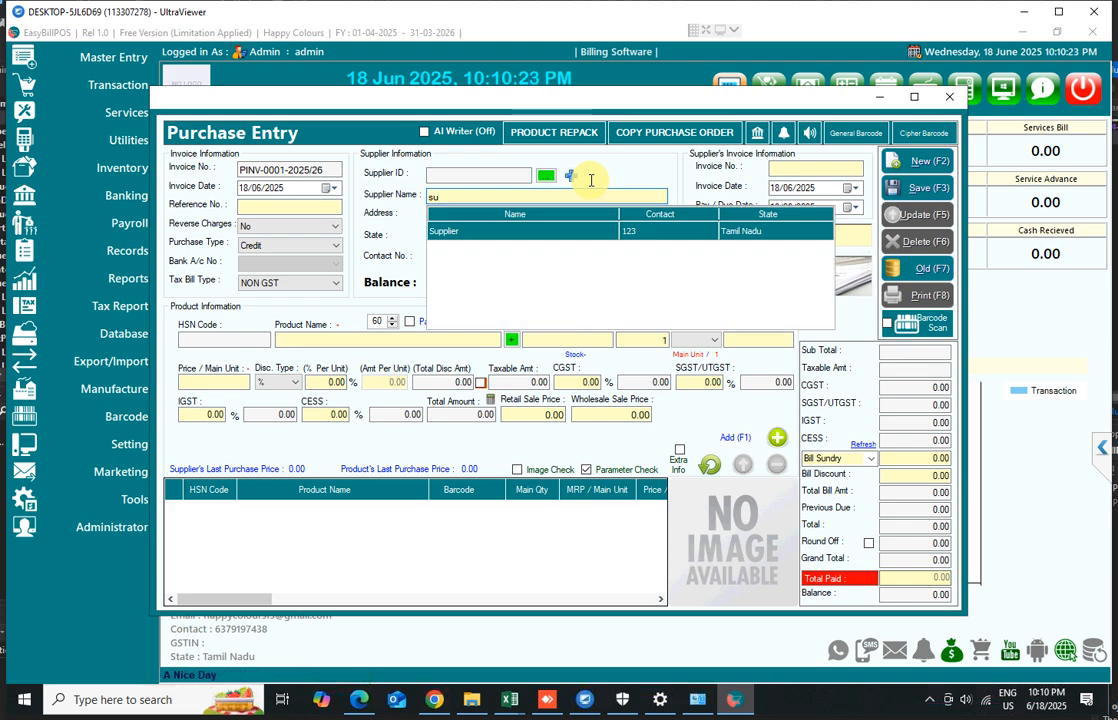
key("Return")
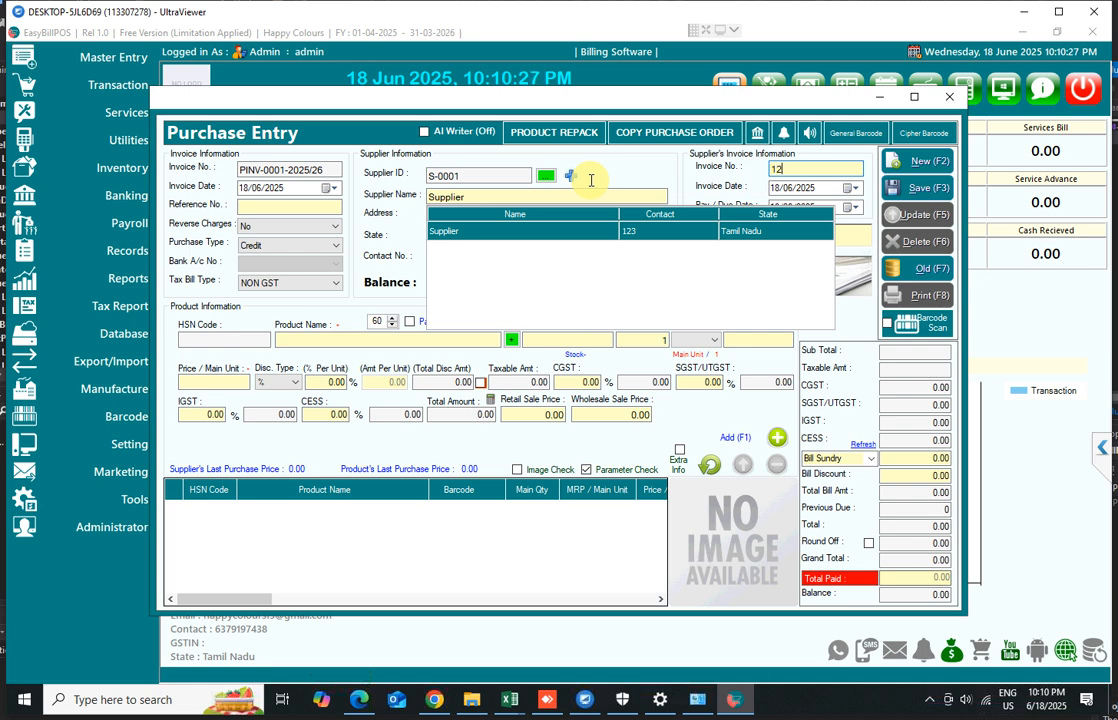
key("Return")
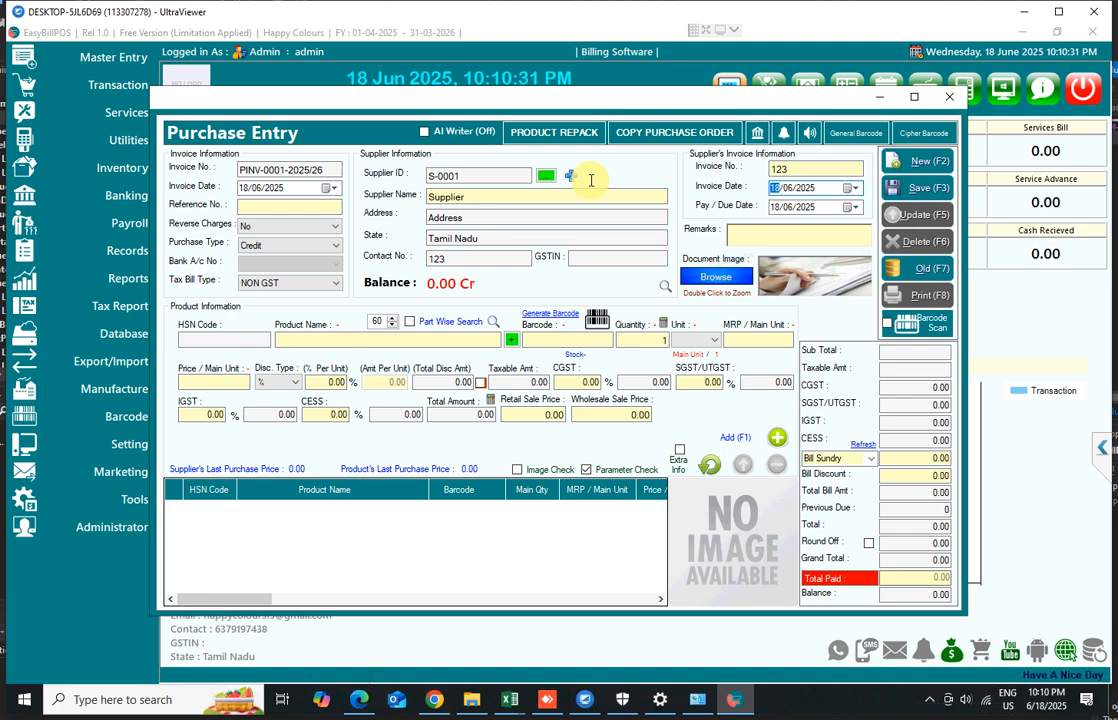
Step: Set the supplier's invoice date to 18/06/2025 and the purchase type to Cash
type("1")
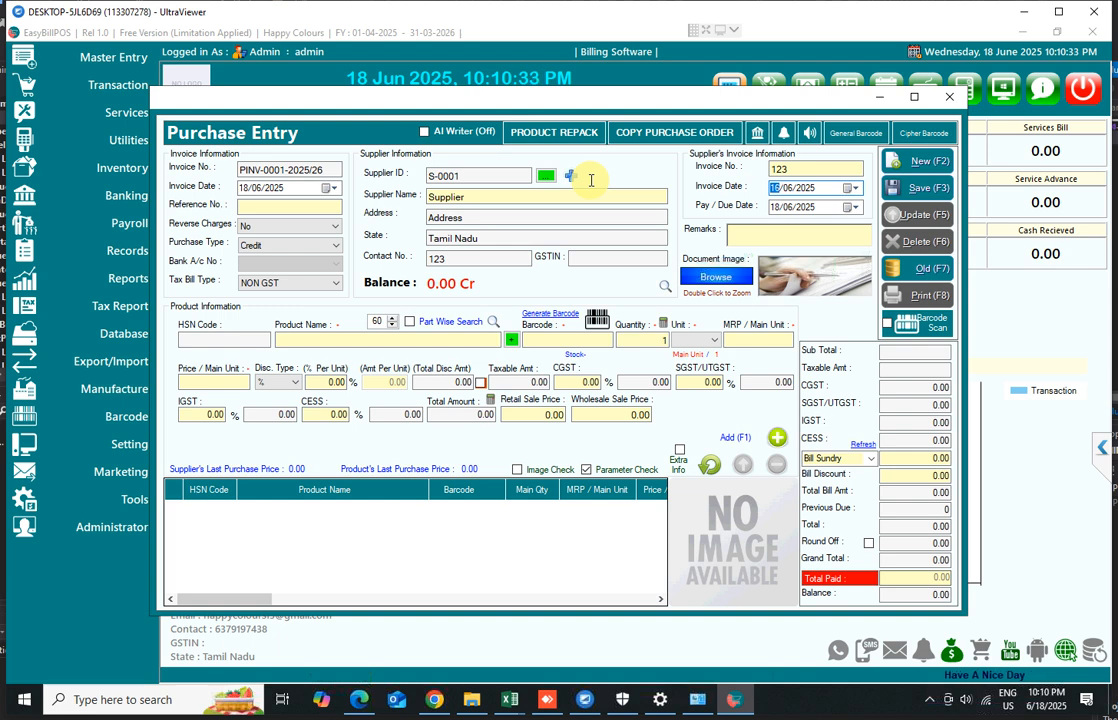
left_click(776, 207)
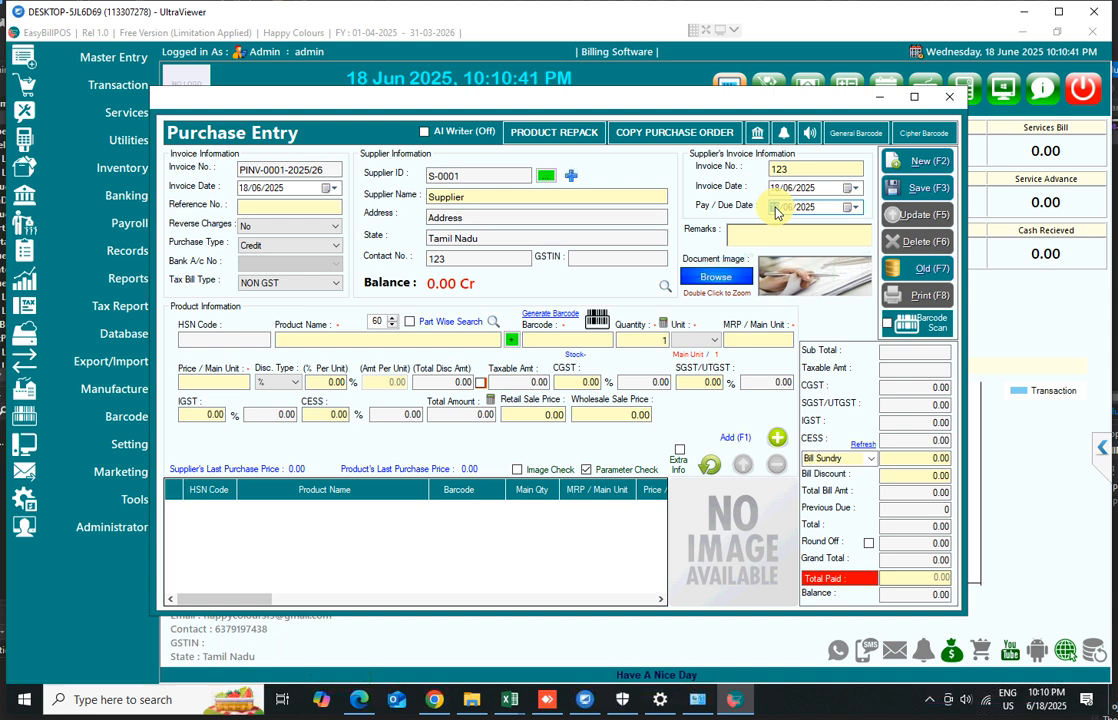
left_click(776, 207)
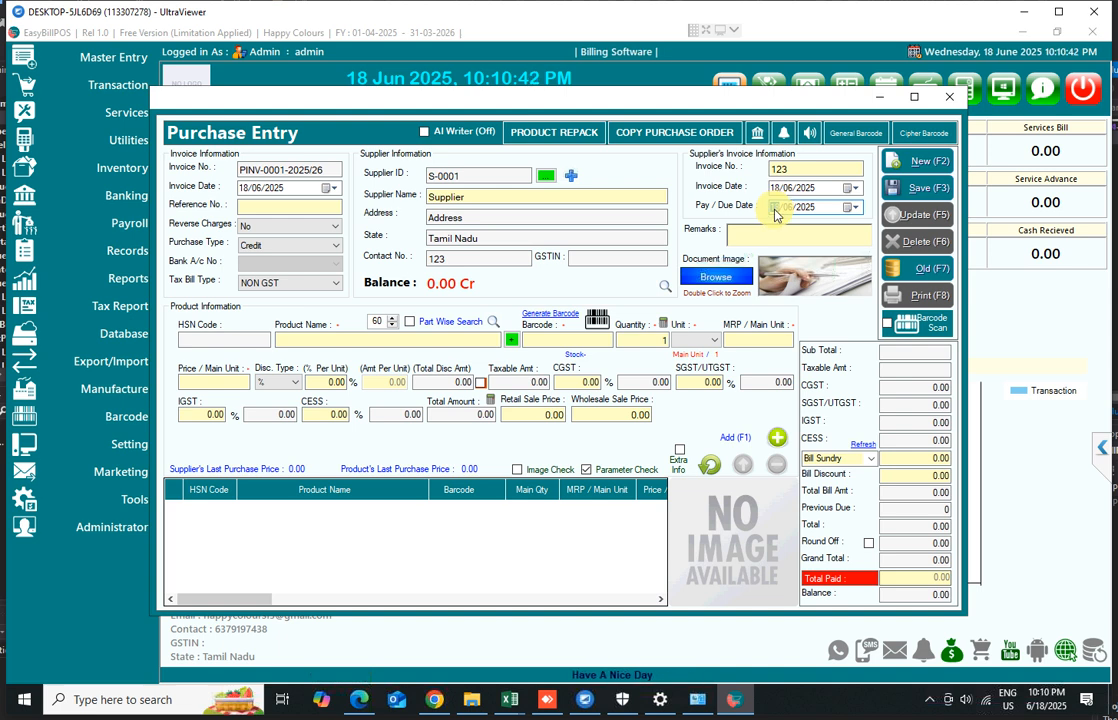
left_click(319, 245)
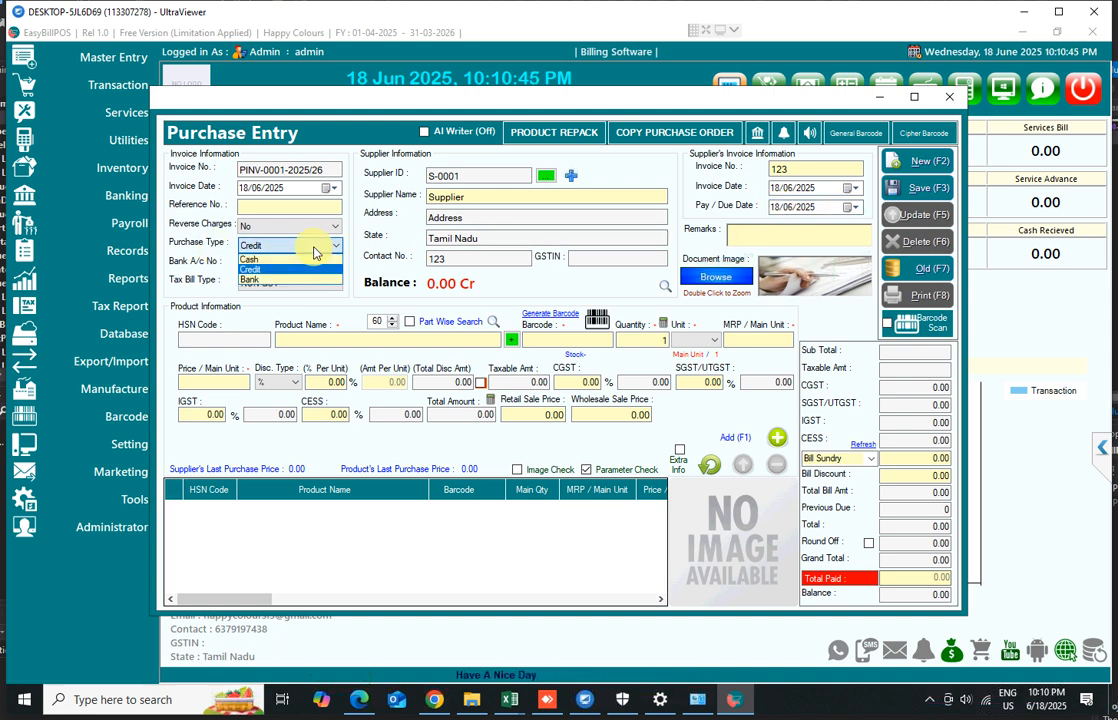
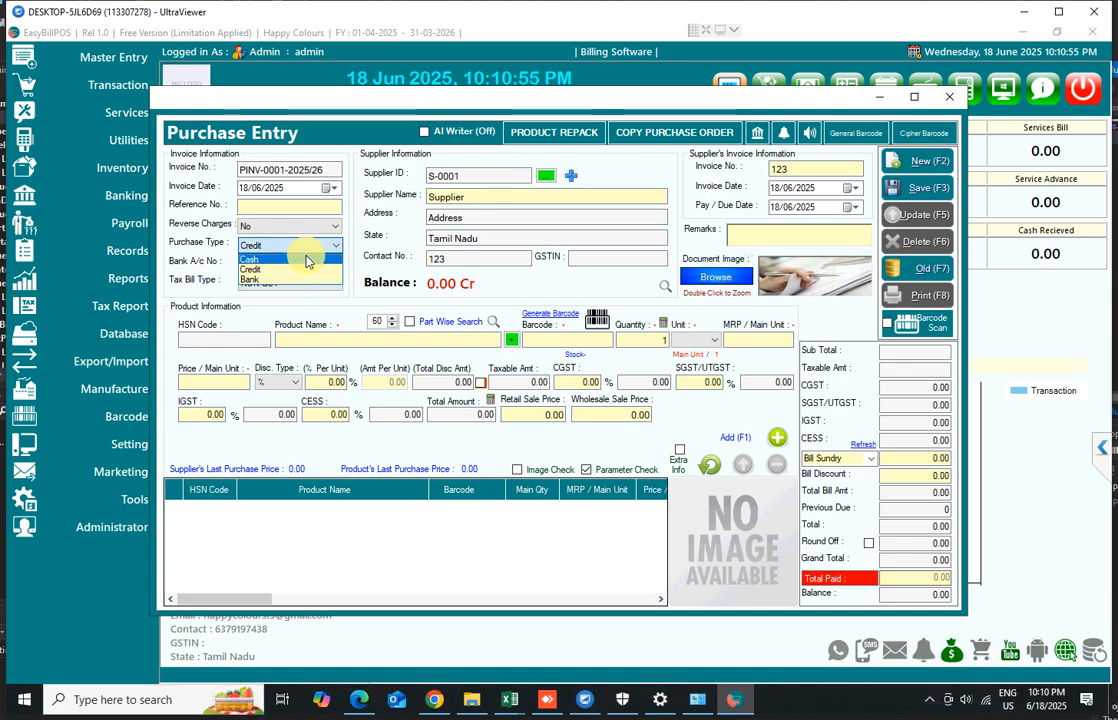
left_click(305, 259)
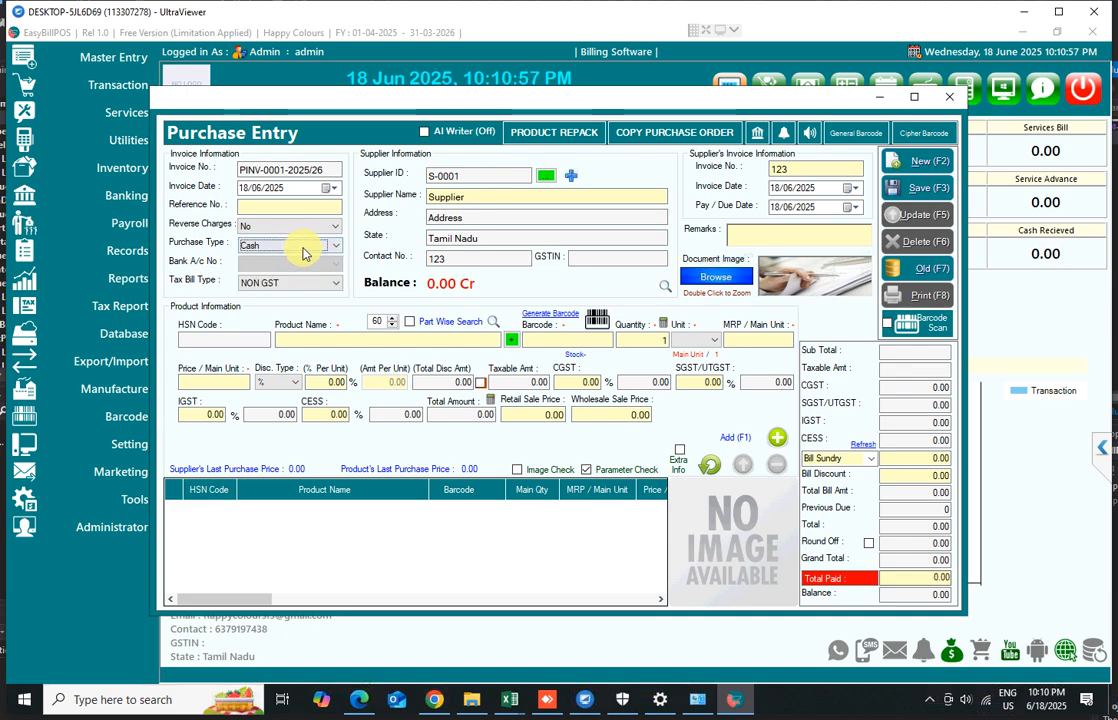
Step: Try a newly generated barcode on a Rockey Pant line and reset the product fields
left_click(322, 341)
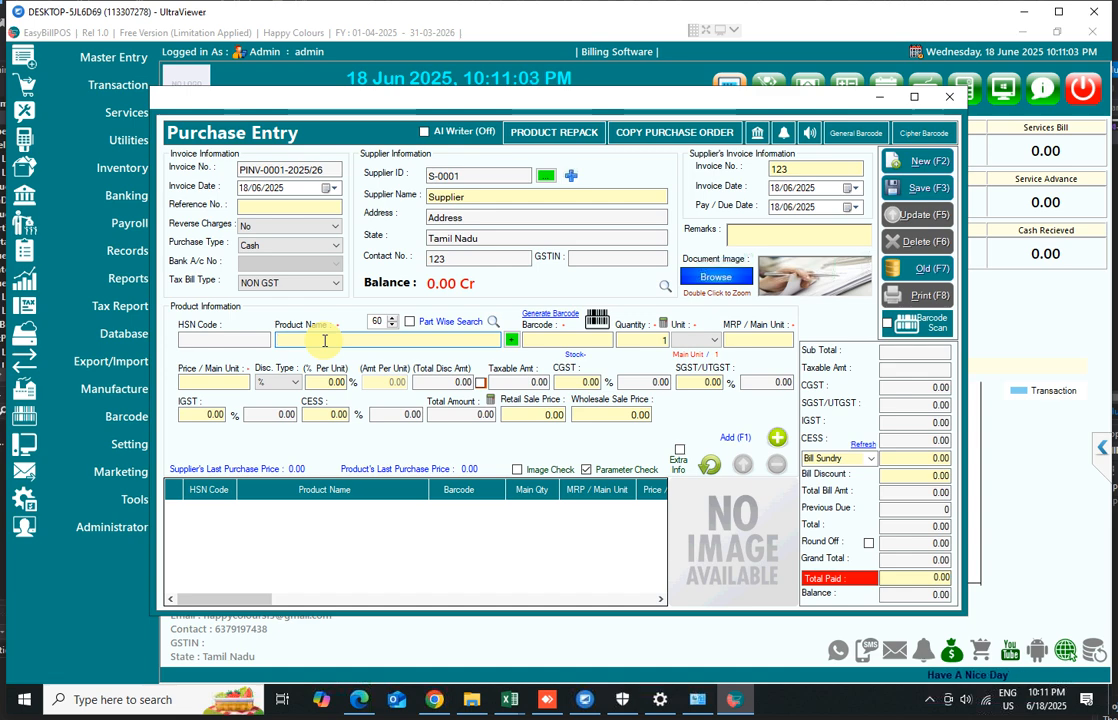
type("p")
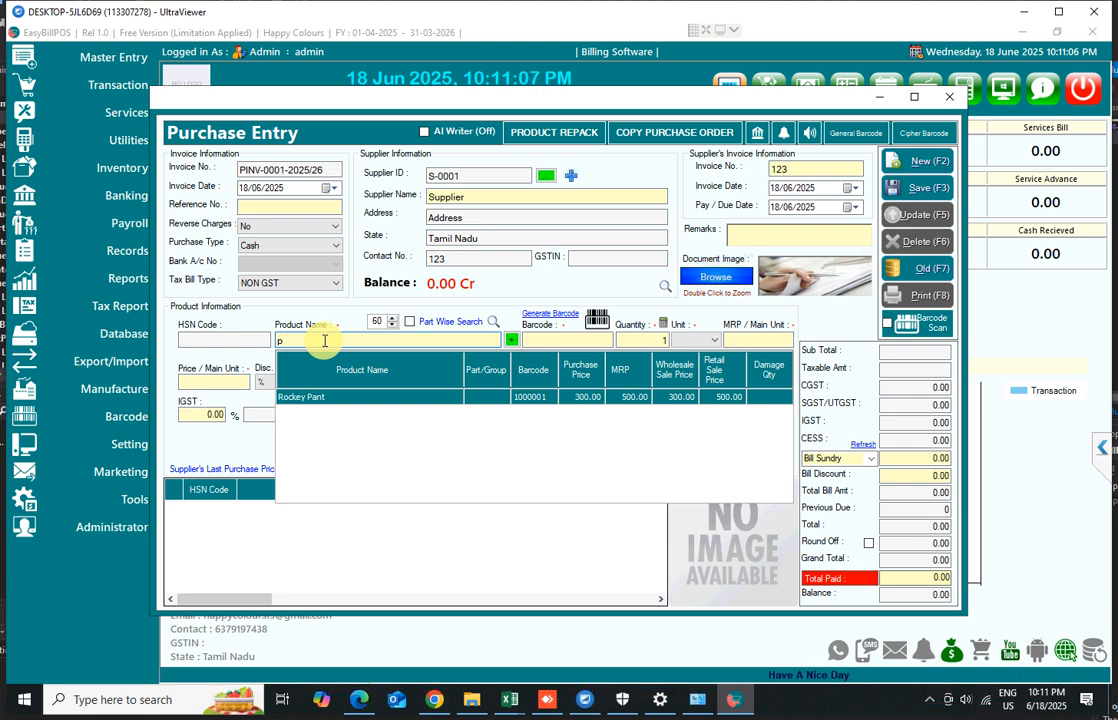
key("Return")
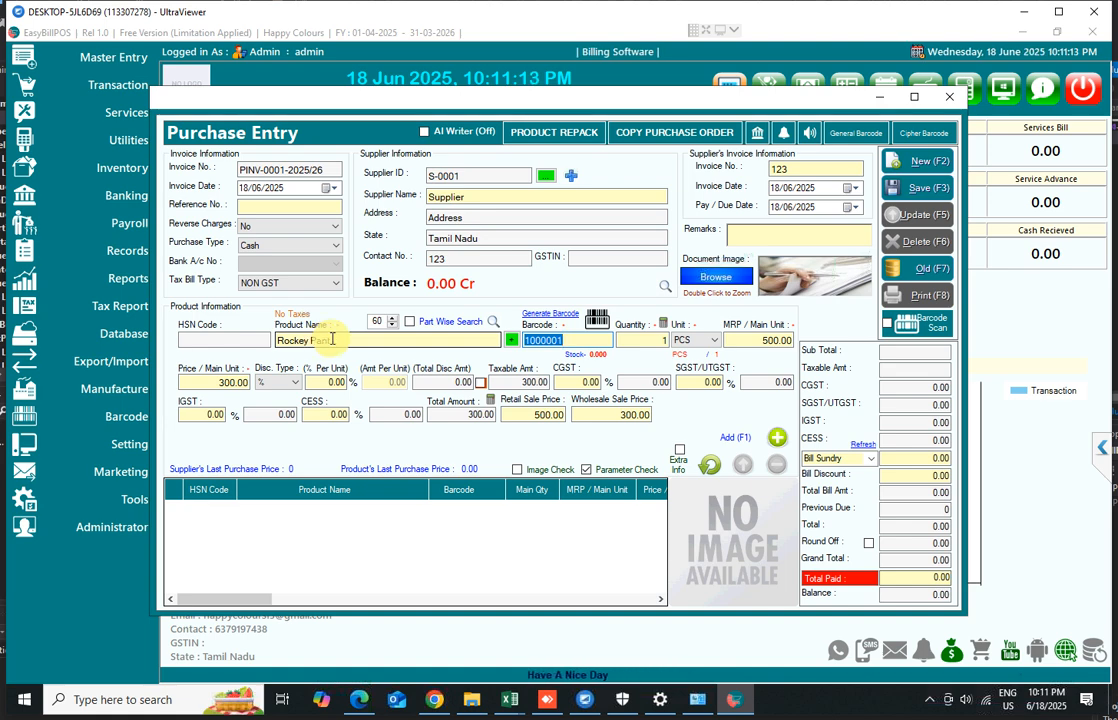
left_click(543, 318)
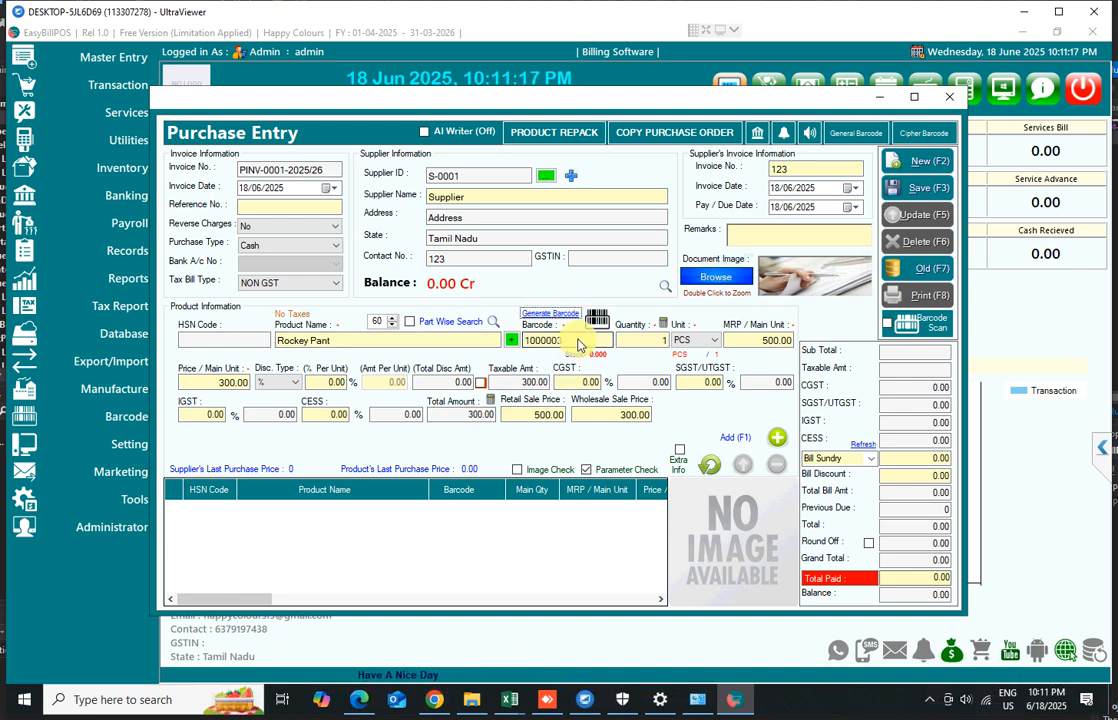
left_click(575, 340)
left_click_drag(575, 340, 506, 341)
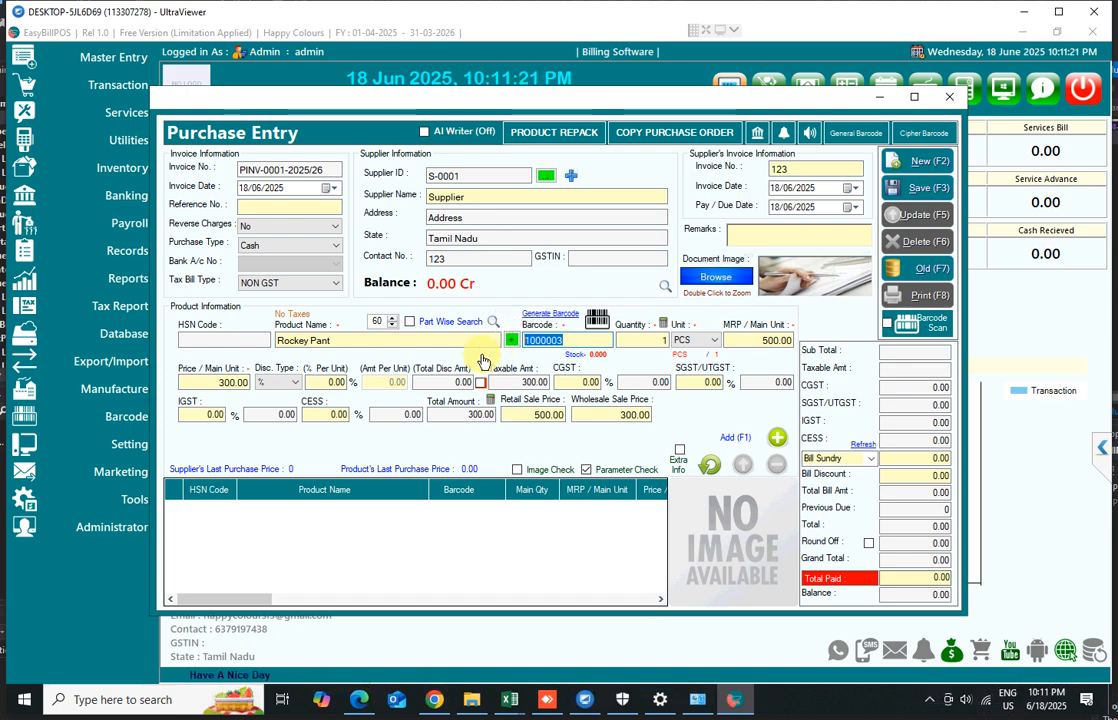
left_click(325, 340)
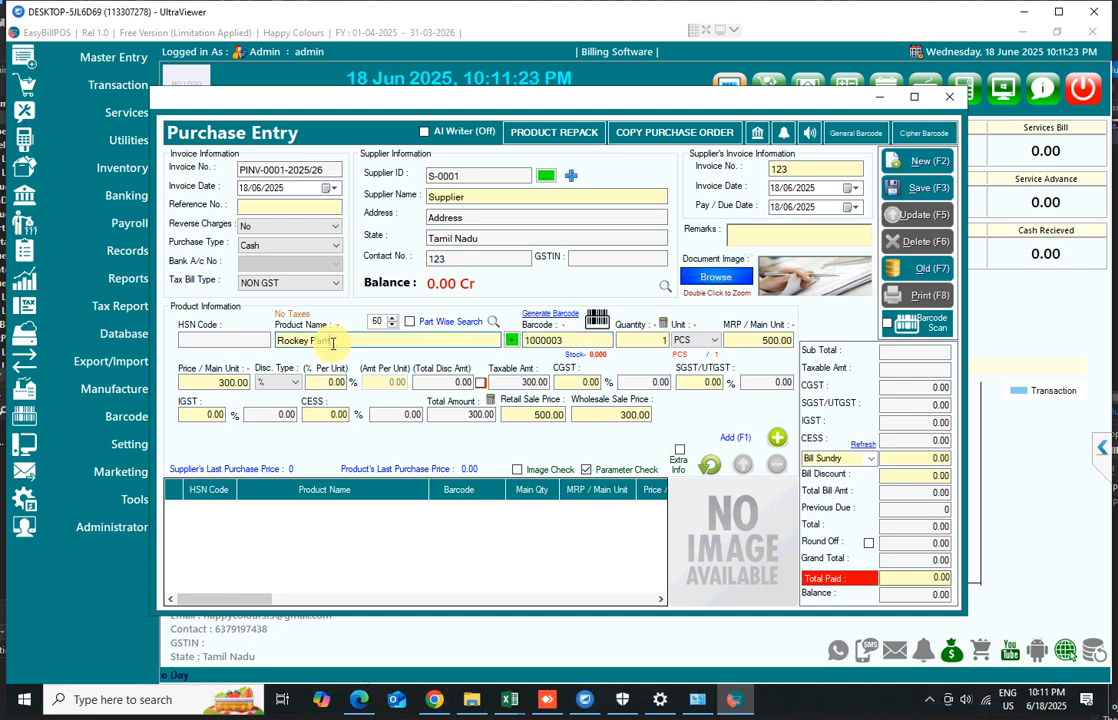
left_click(709, 464)
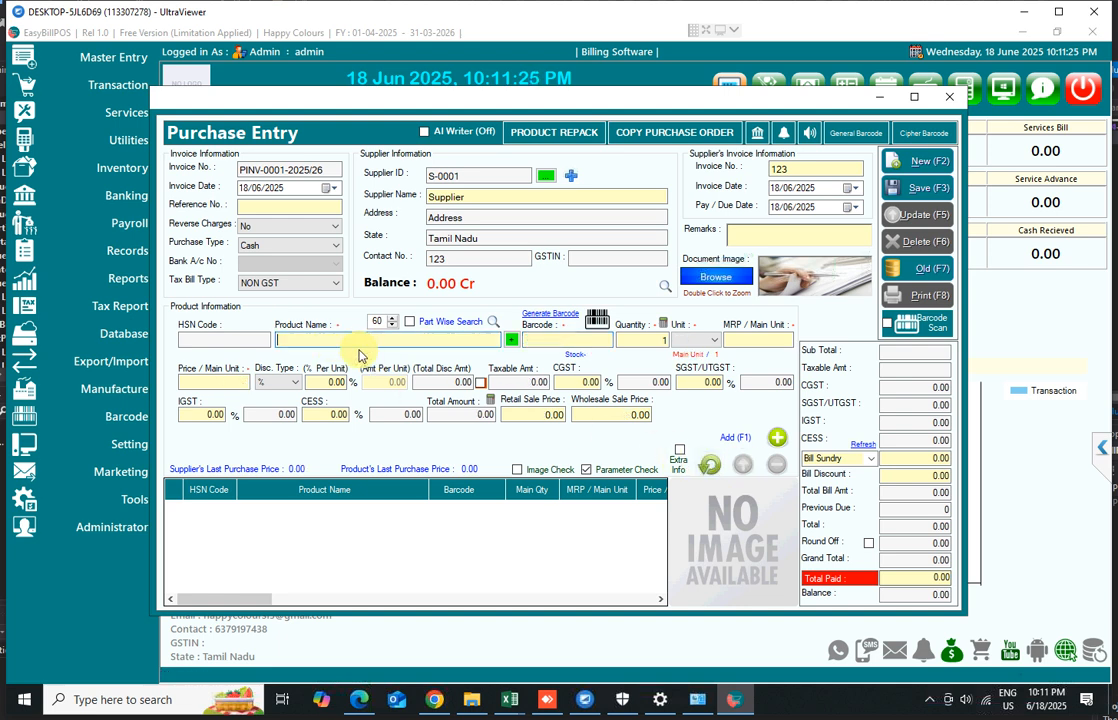
Step: Choose Rockey Pant as the product to purchase, keep its barcode 1000001 and set the quantity to 20
type("r")
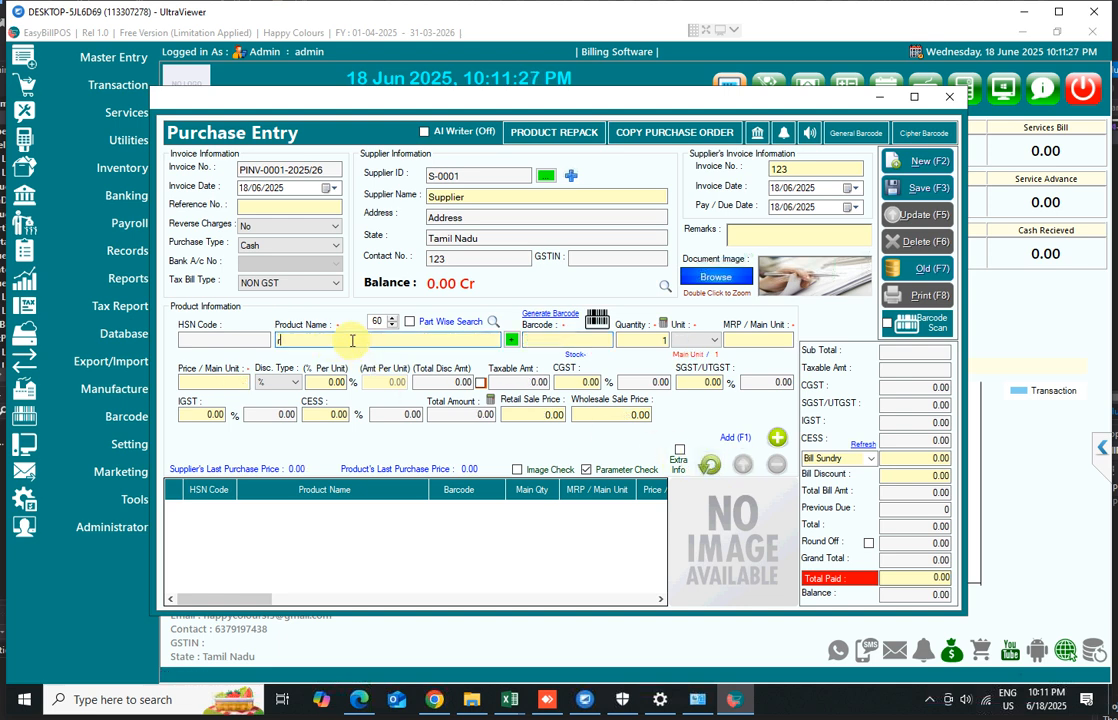
type("e")
key("BackSpace")
key("Return")
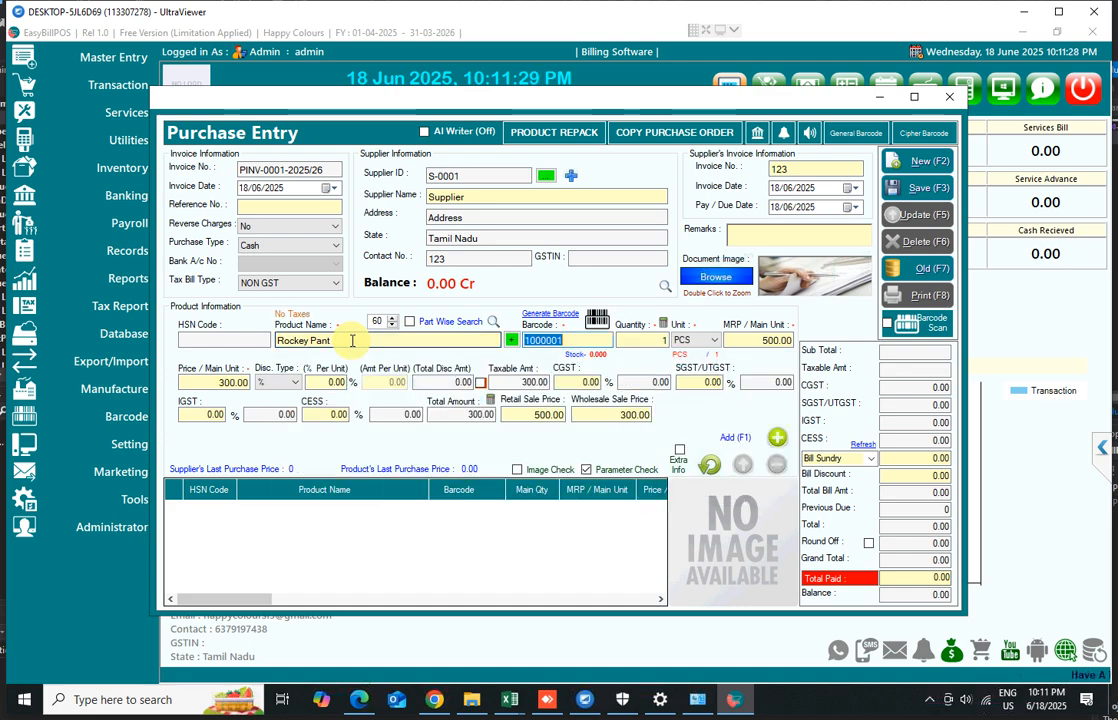
key("Return")
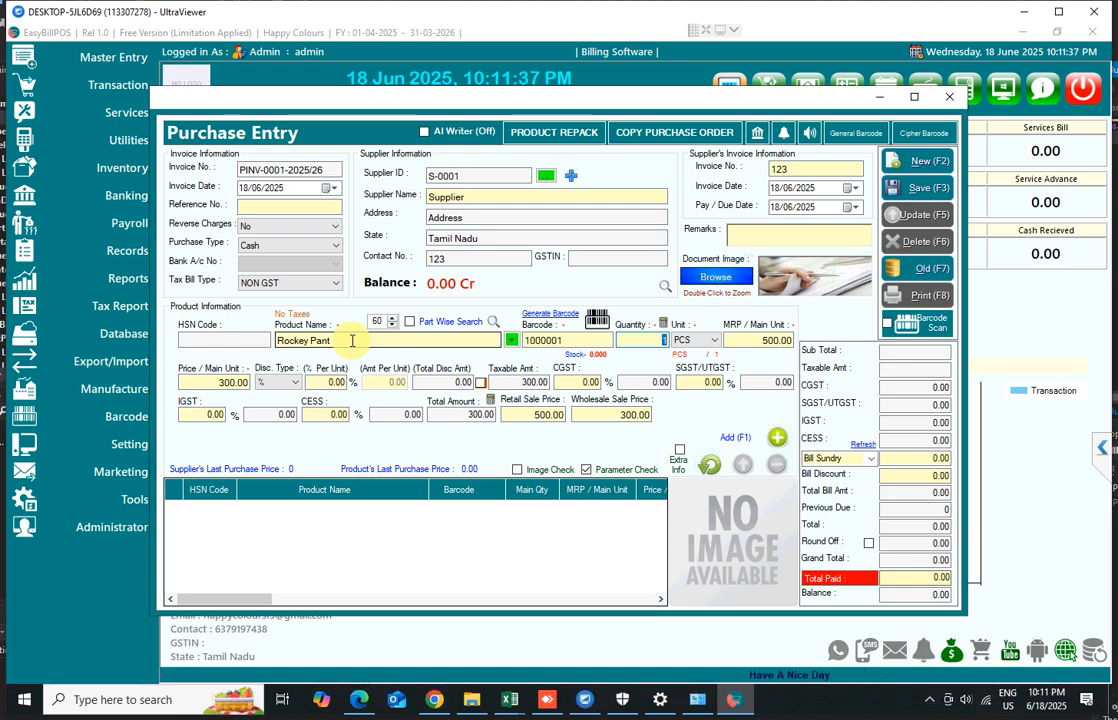
type("10")
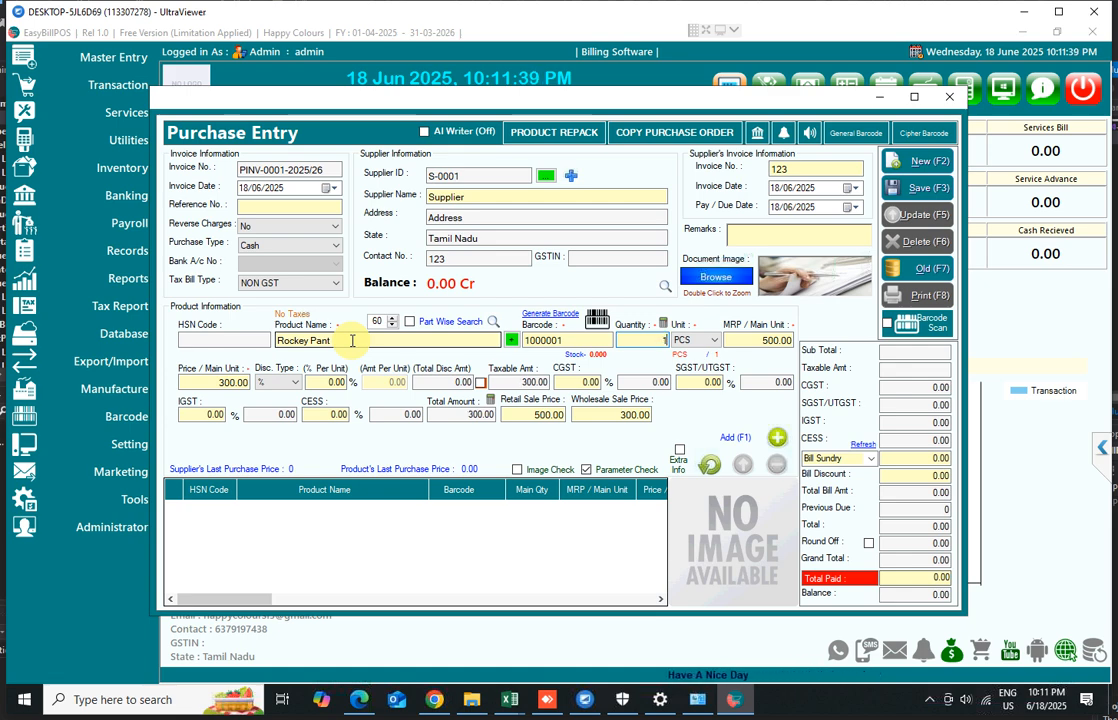
key("BackSpace")
key("BackSpace")
type("20")
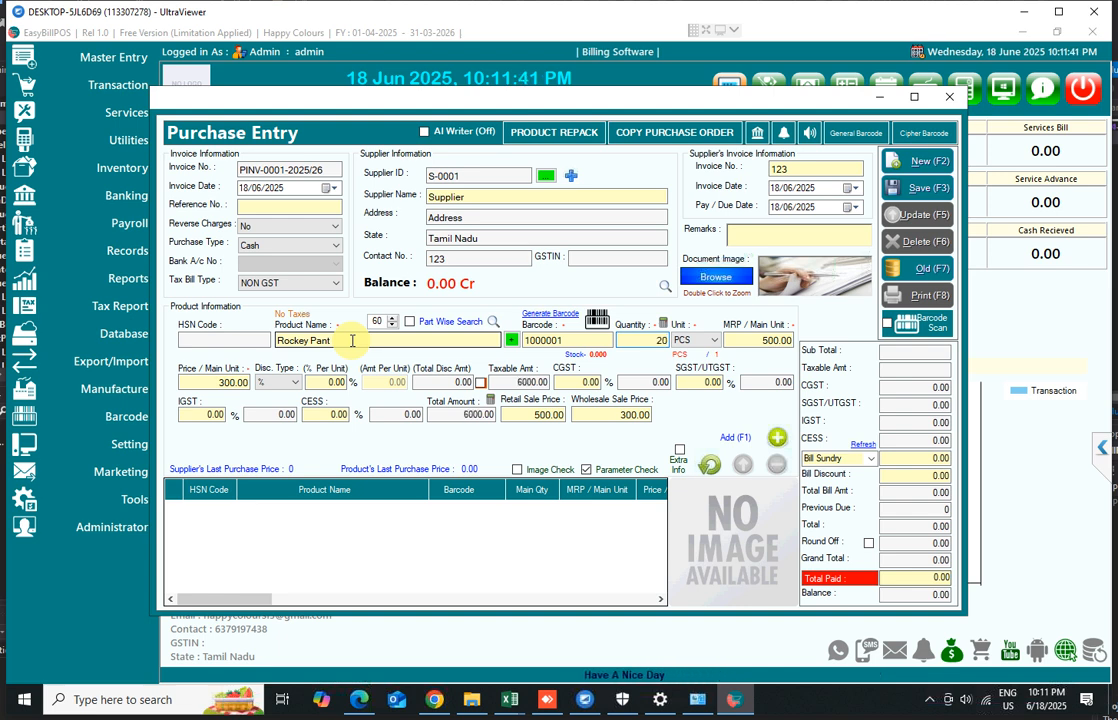
Step: Set the Rockey Pant line's MRP to 490 and its purchase price per main unit to 275
key("Return")
key("Return")
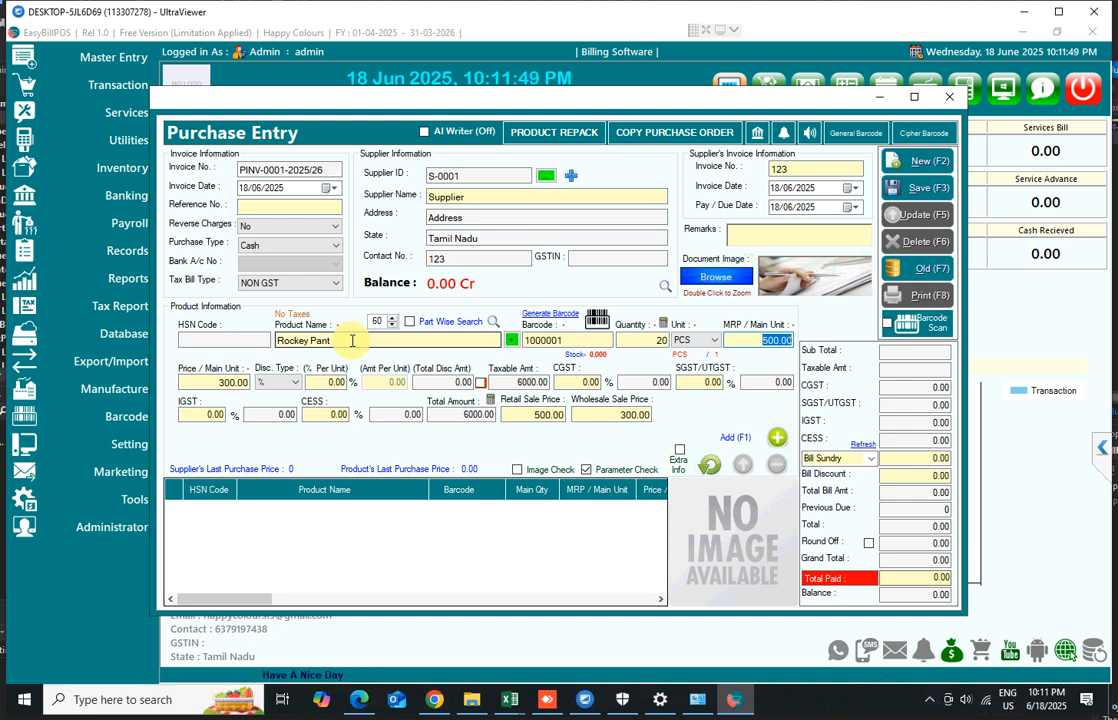
type("490")
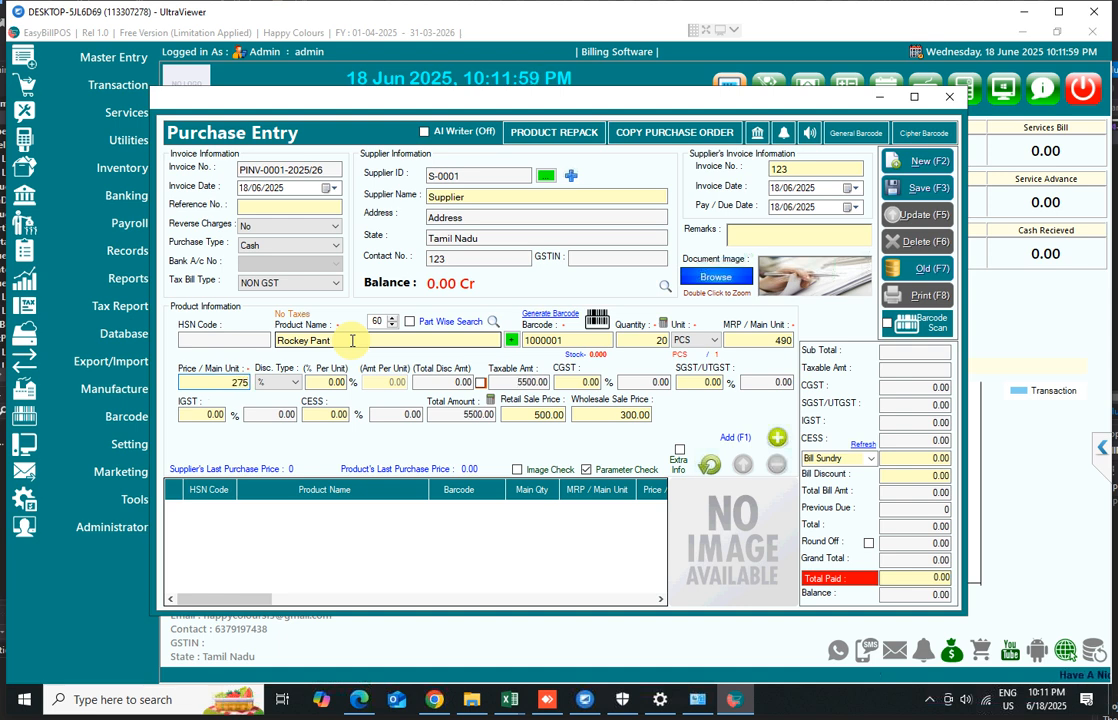
key("Tab")
key("Tab")
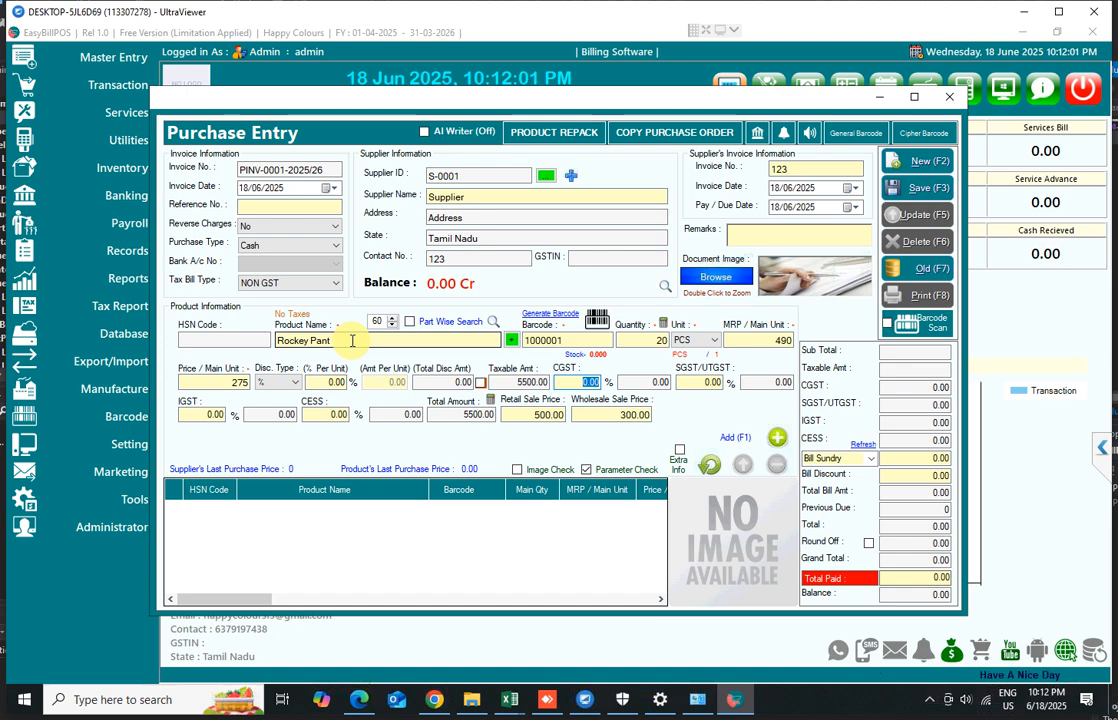
Step: Set the retail sale price to 480 and the wholesale sale price to 450, and add the Rockey Pant line to the purchase
key("Tab")
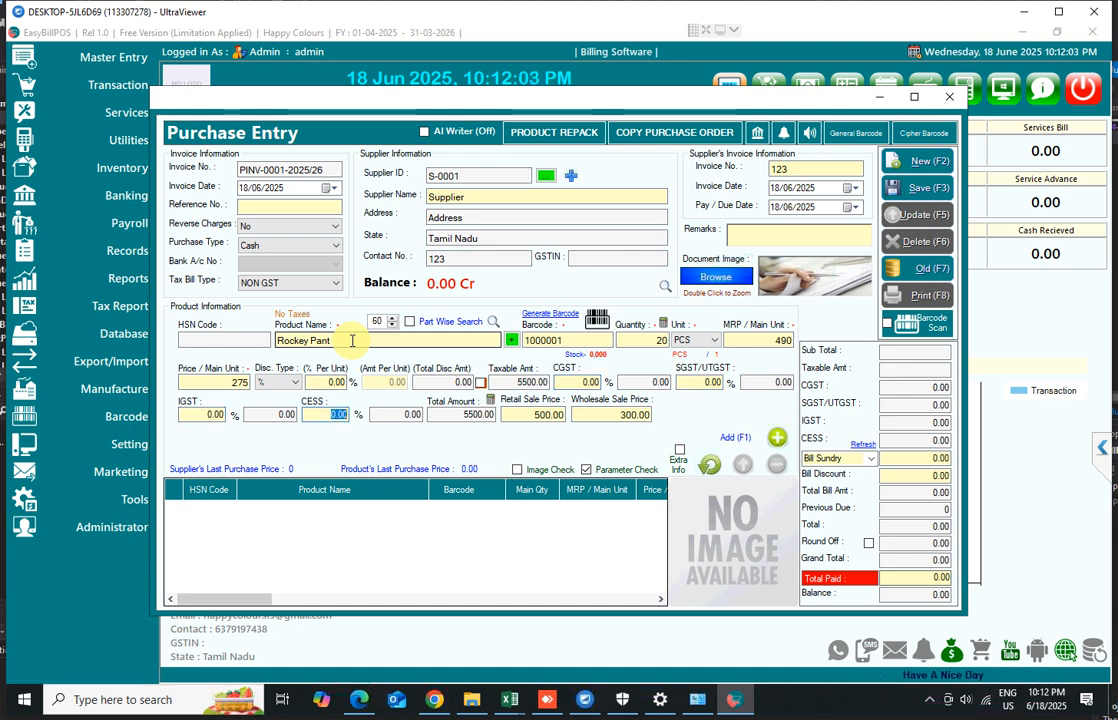
key("Tab")
key("Tab")
key("Tab")
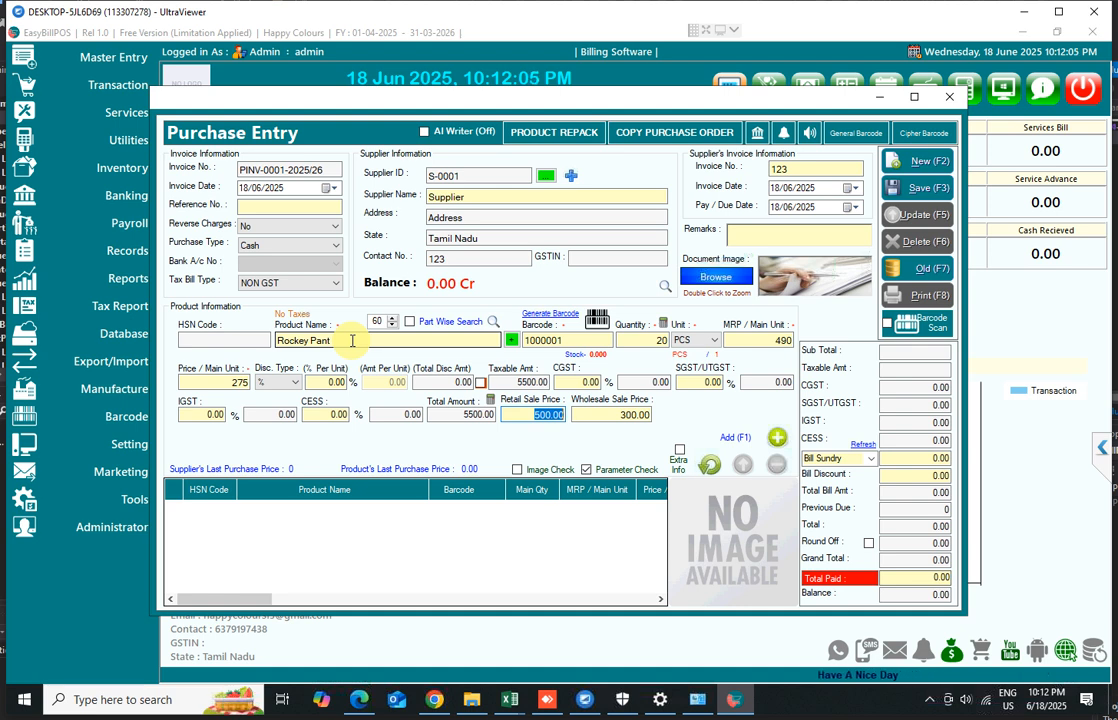
type("4")
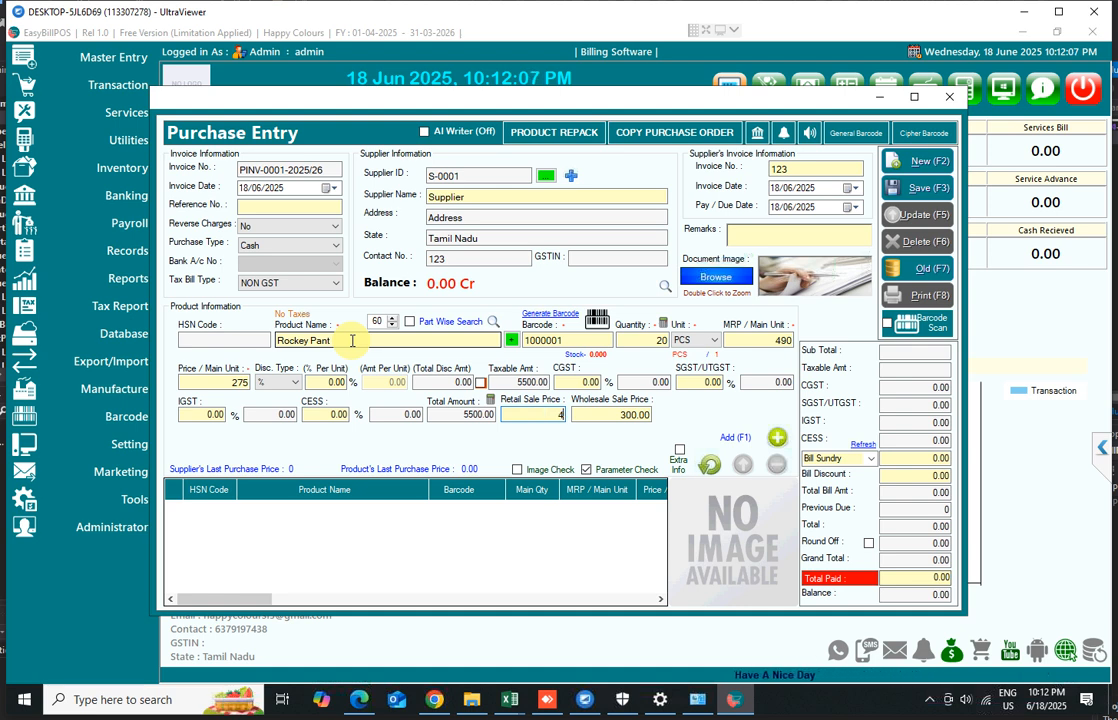
type("80")
key("Tab")
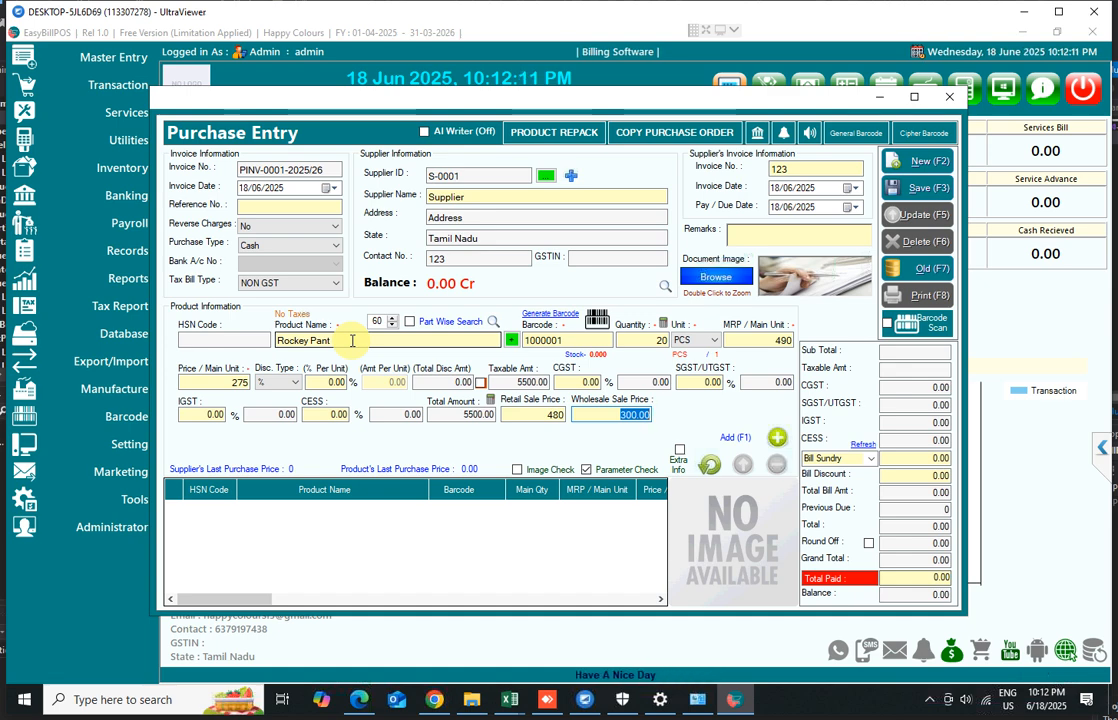
type("450")
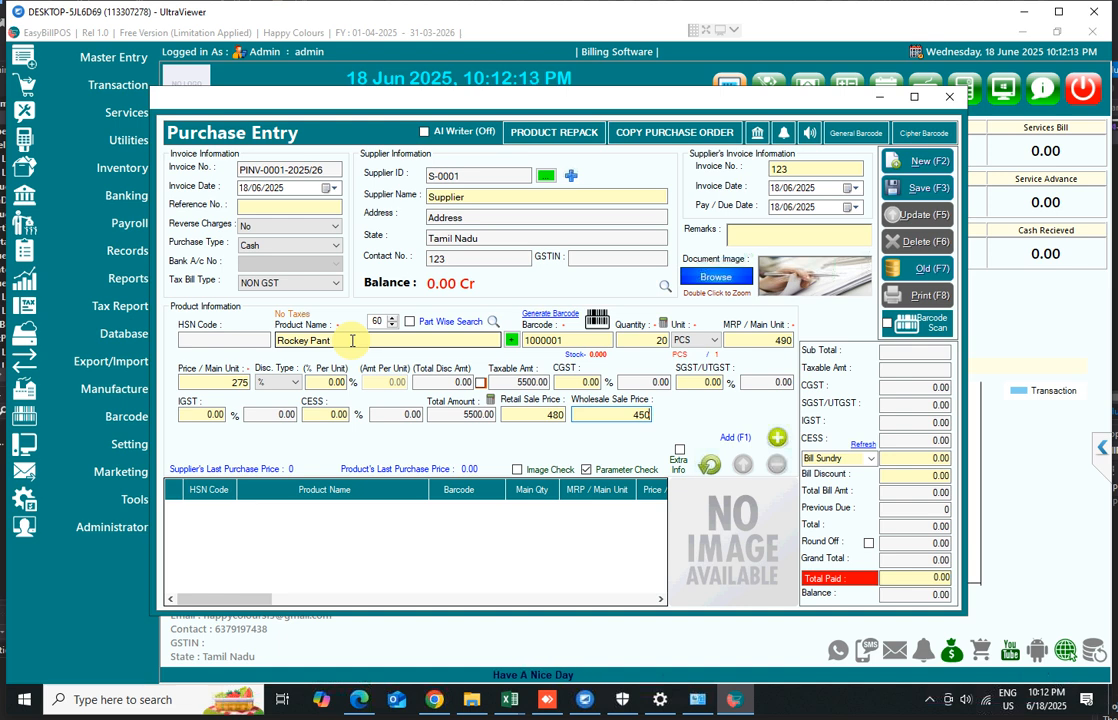
key("Tab")
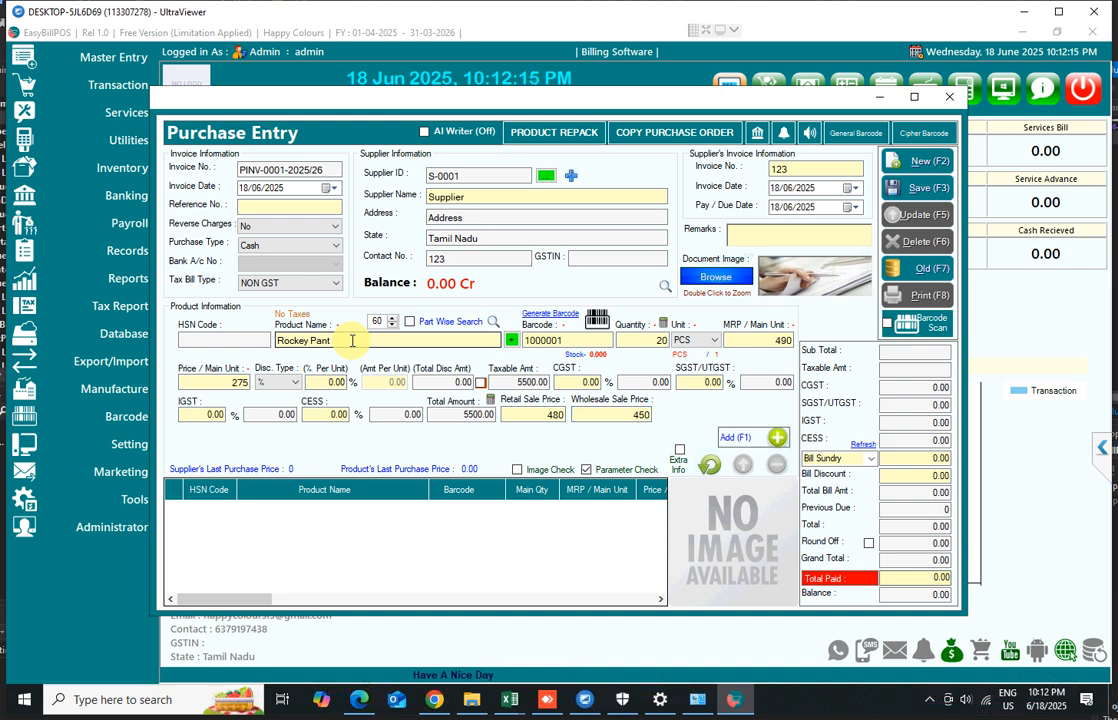
key("Return")
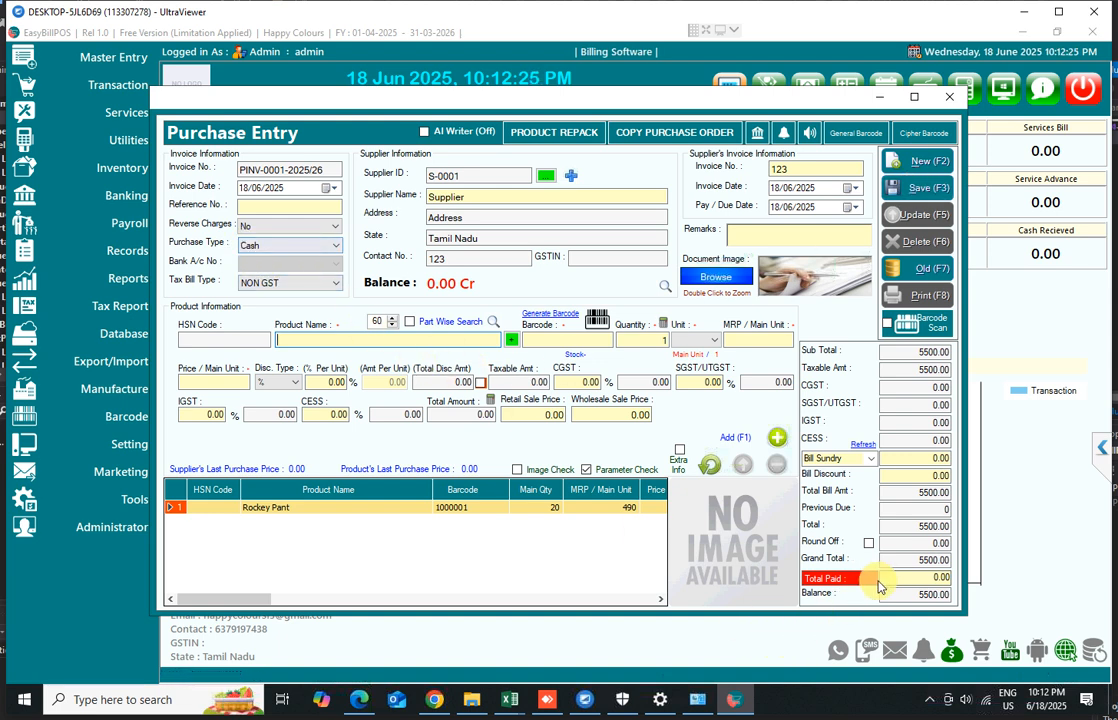
Step: Enter 500 as the total paid on the purchase and check the remaining balance
left_click_drag(918, 597, 946, 598)
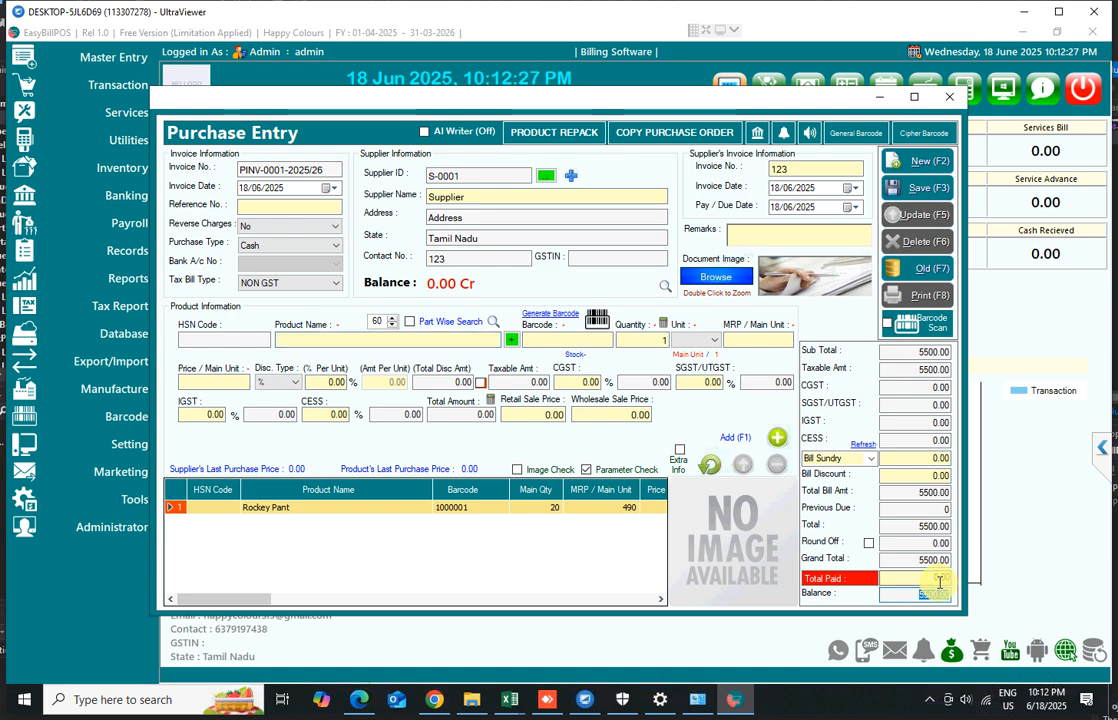
left_click(939, 580)
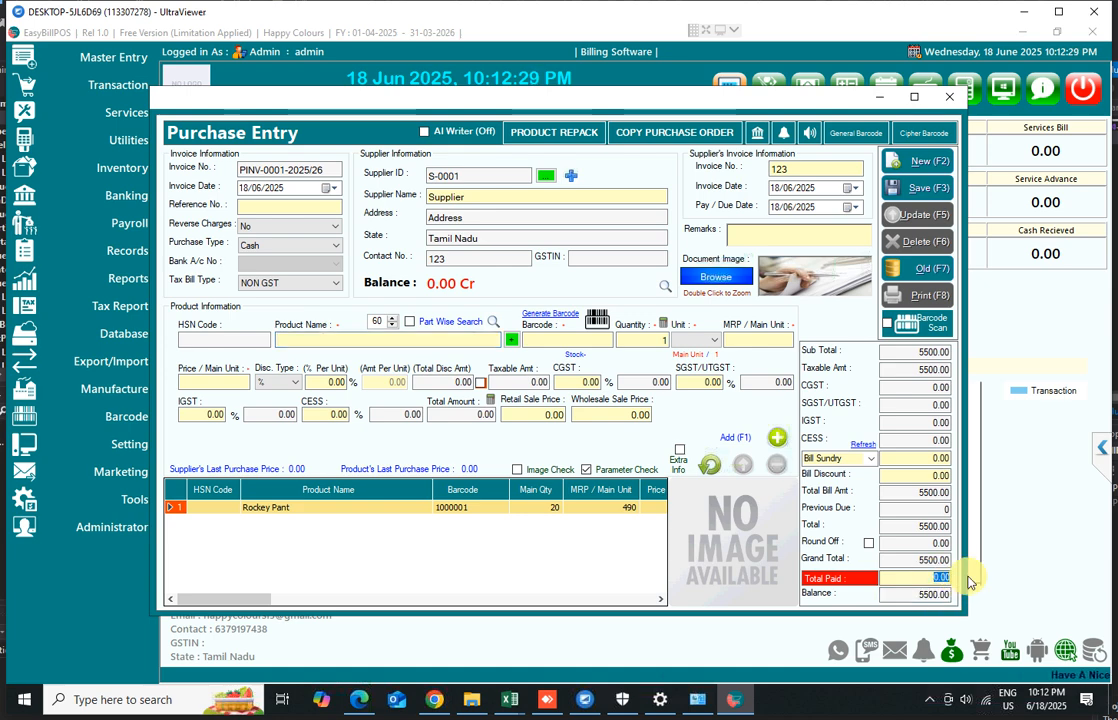
type("50")
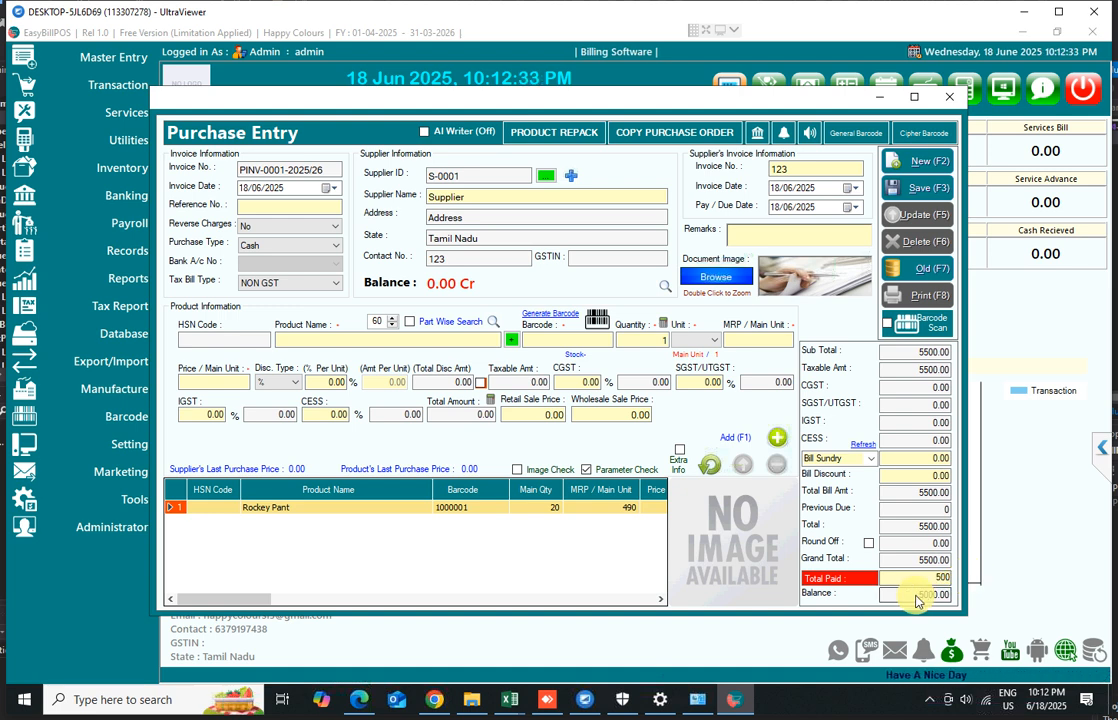
left_click_drag(916, 598, 959, 600)
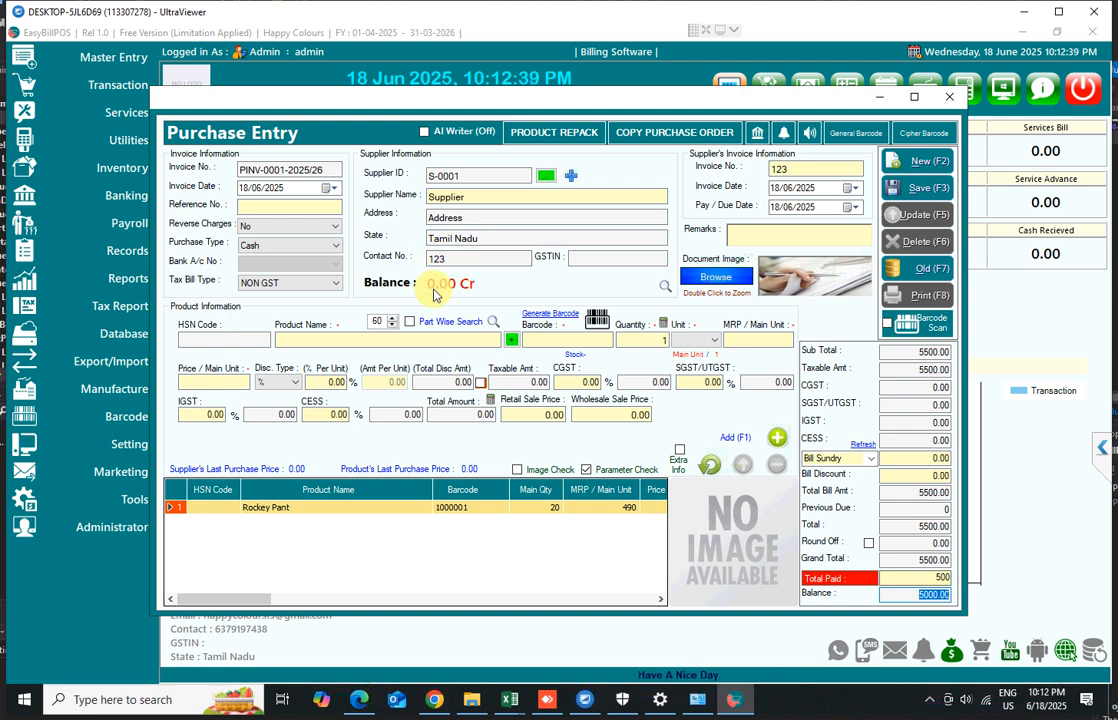
Step: Save the purchase invoice and start a new blank purchase entry
left_click(926, 190)
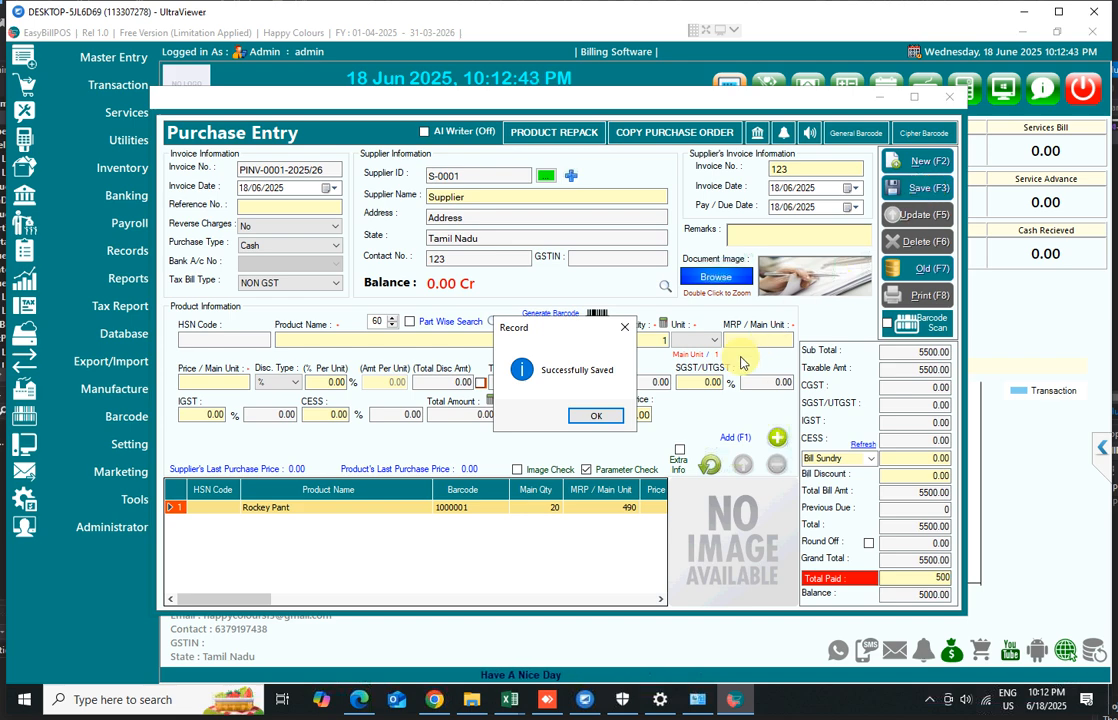
left_click(600, 418)
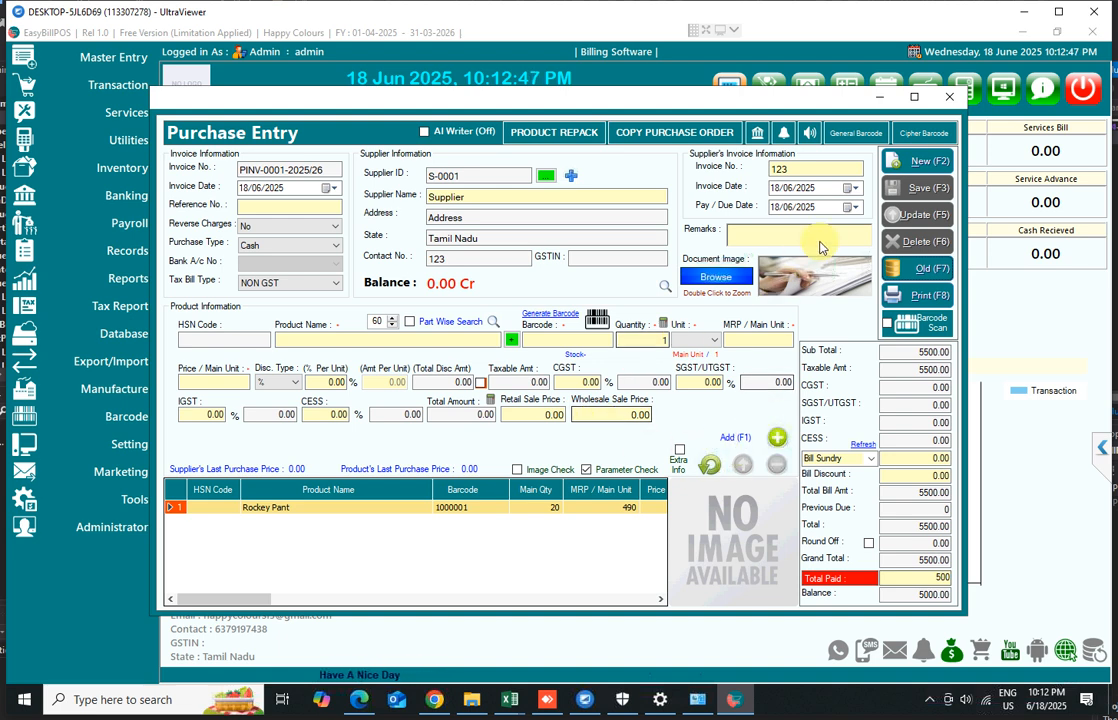
left_click(928, 165)
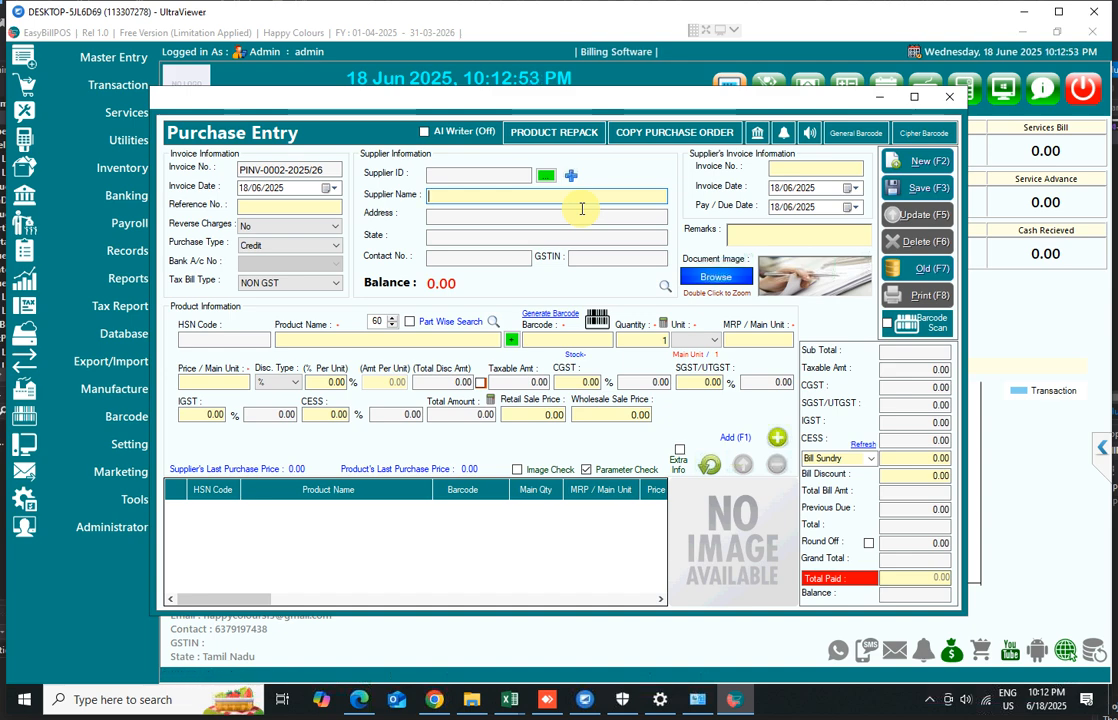
Step: Select the supplier named Supplier in the blank purchase entry and check the previous due and balance
type("s")
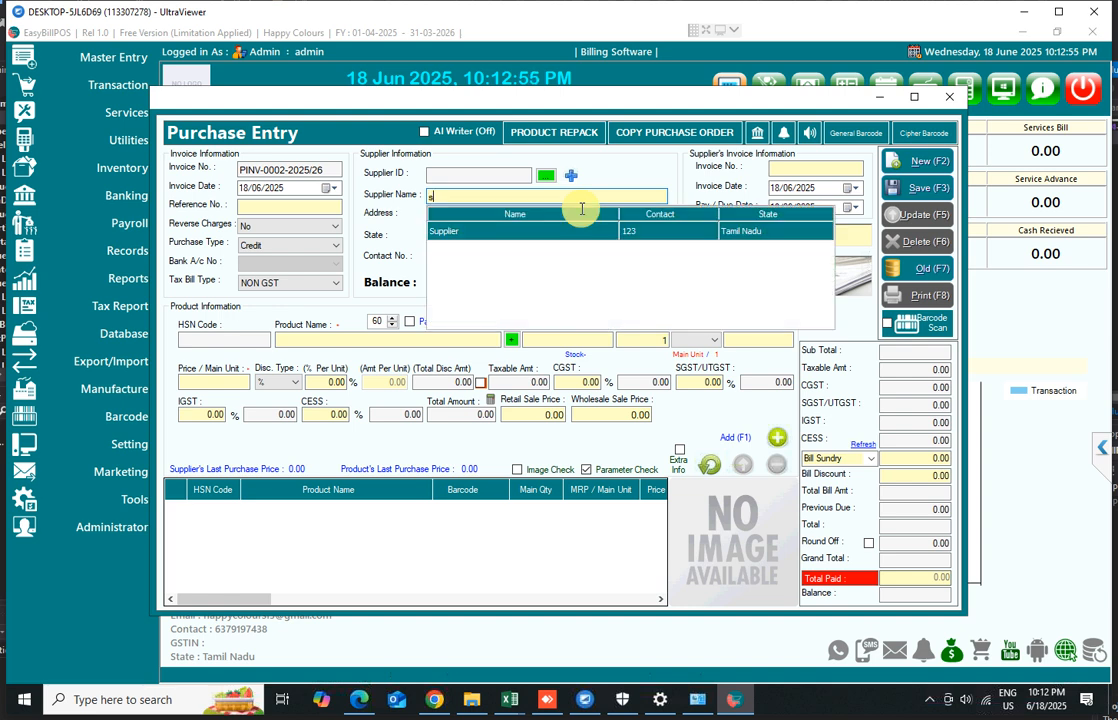
key("Return")
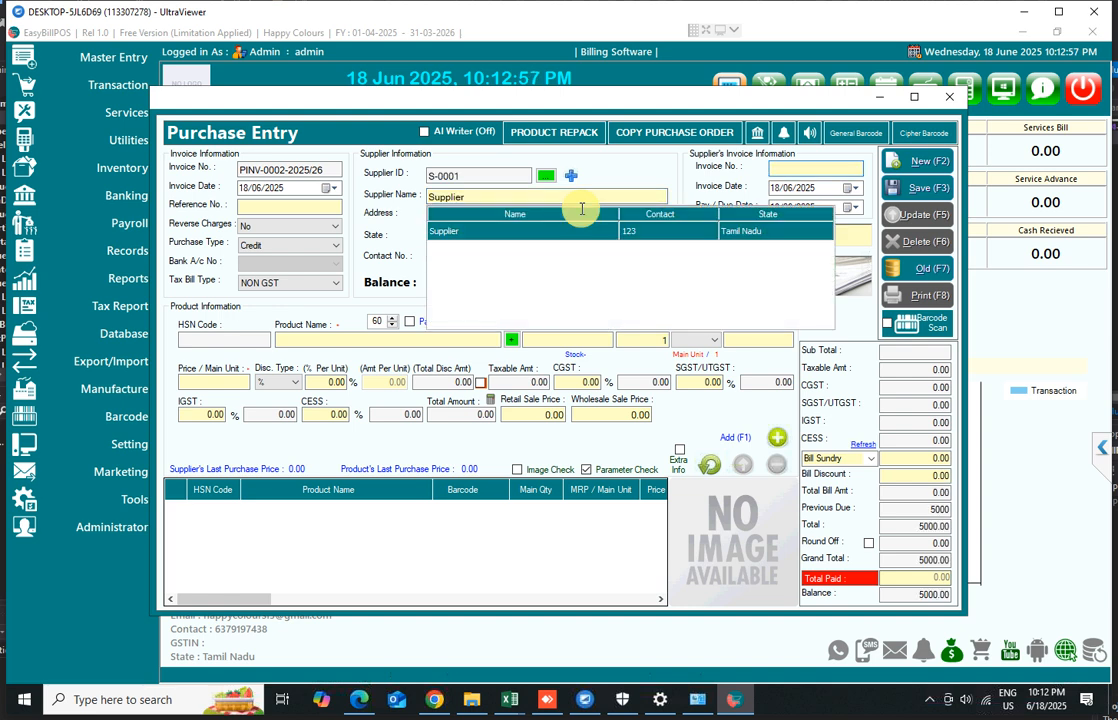
left_click(479, 343)
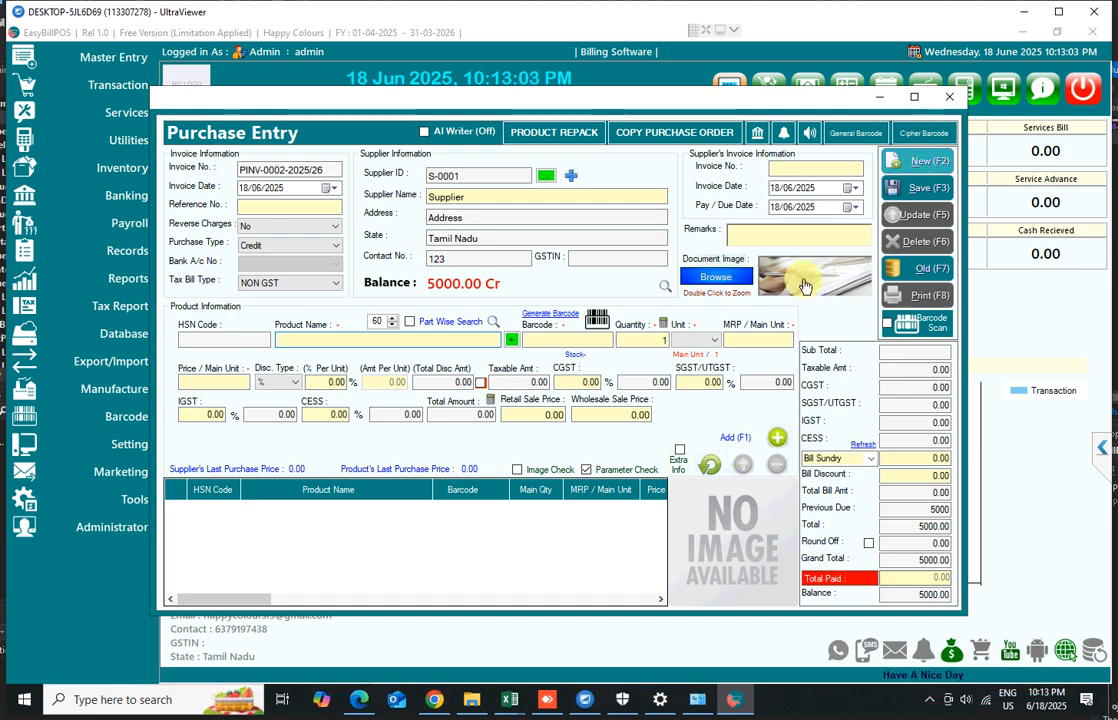
left_click(921, 273)
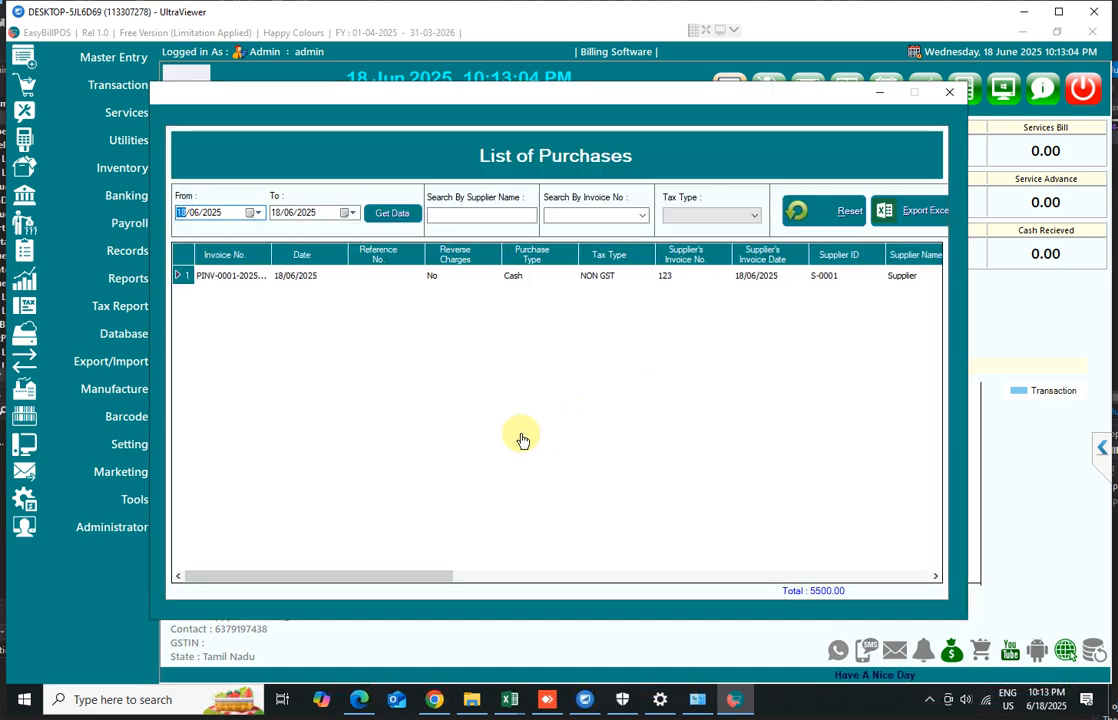
double_click(380, 276)
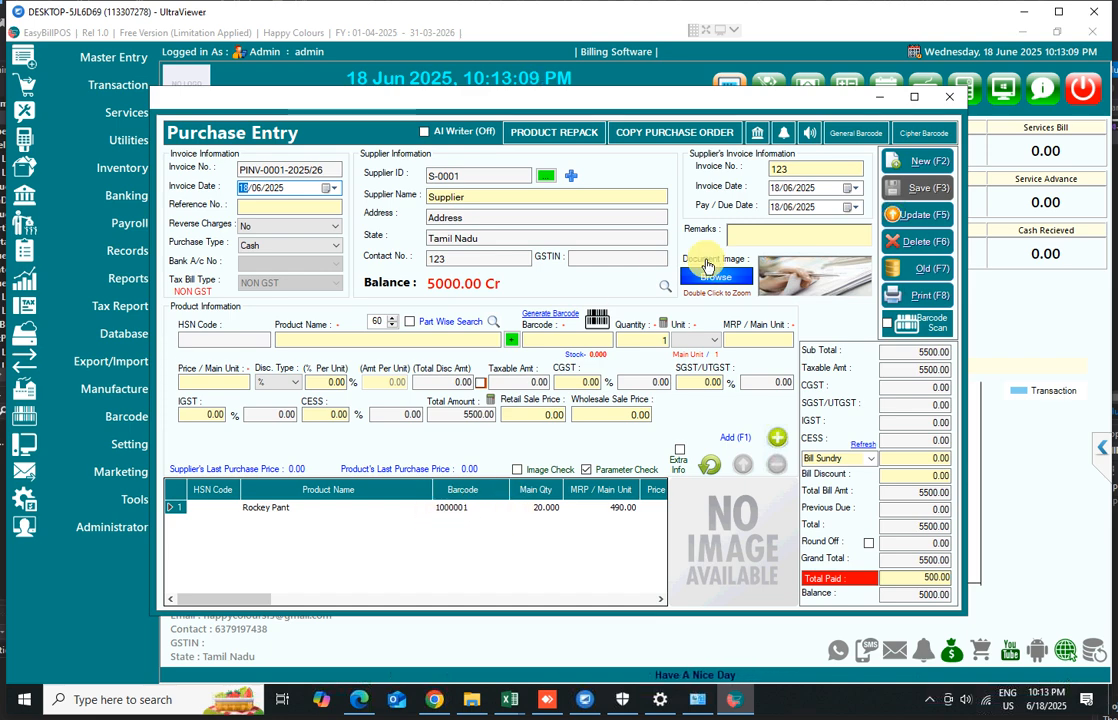
left_click(586, 470)
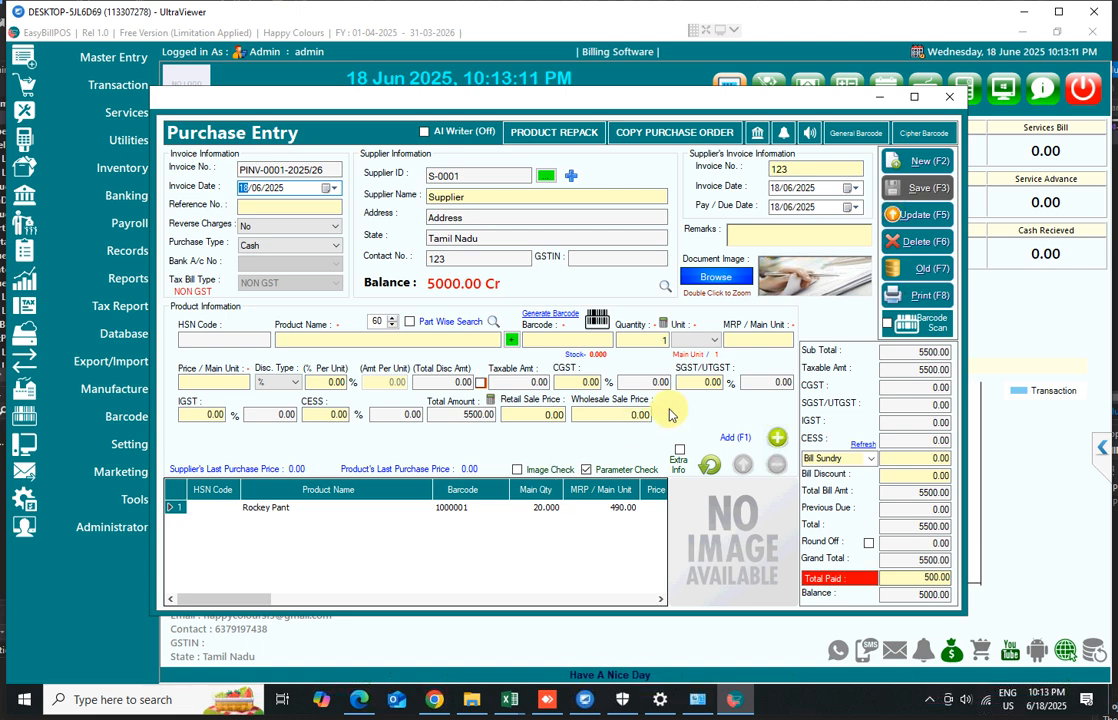
Step: Preview general barcode labels for Rockey Pant using the Double Size Dual (2 x 1) template
left_click(858, 138)
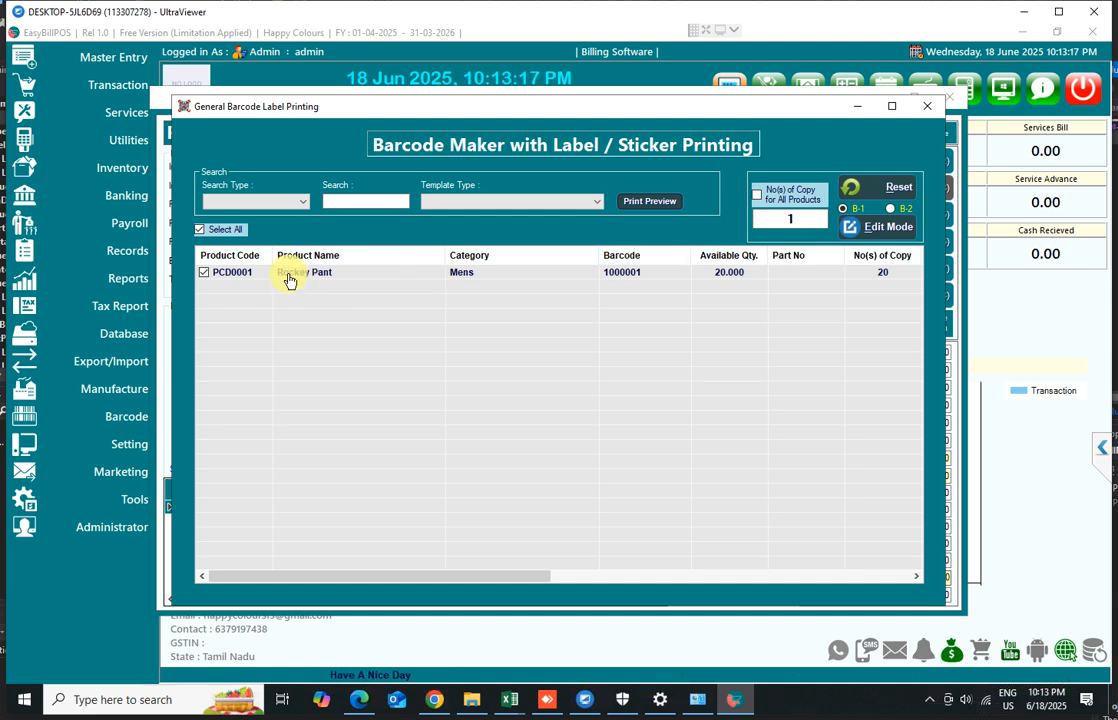
left_click(557, 201)
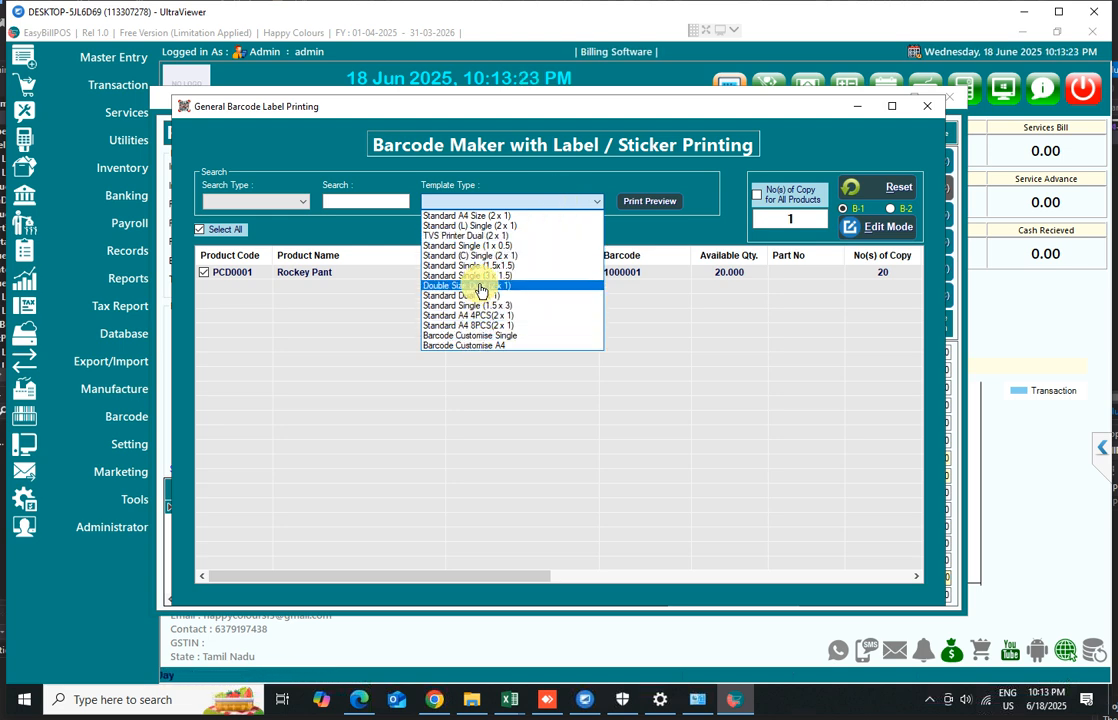
left_click(481, 290)
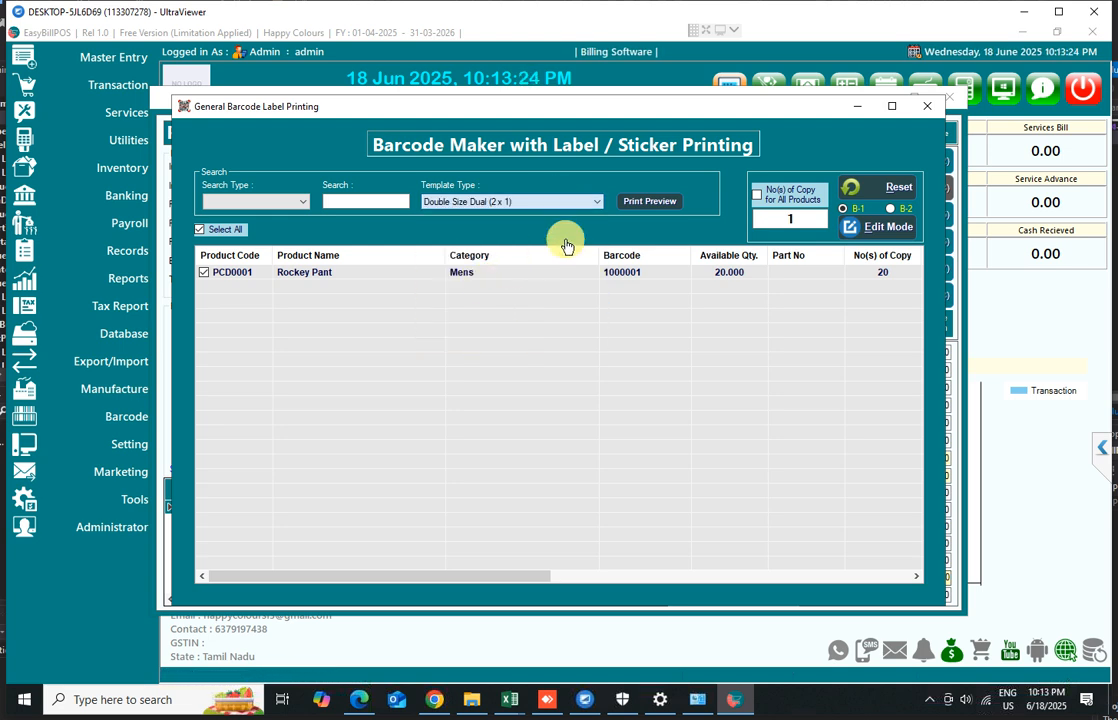
left_click(652, 204)
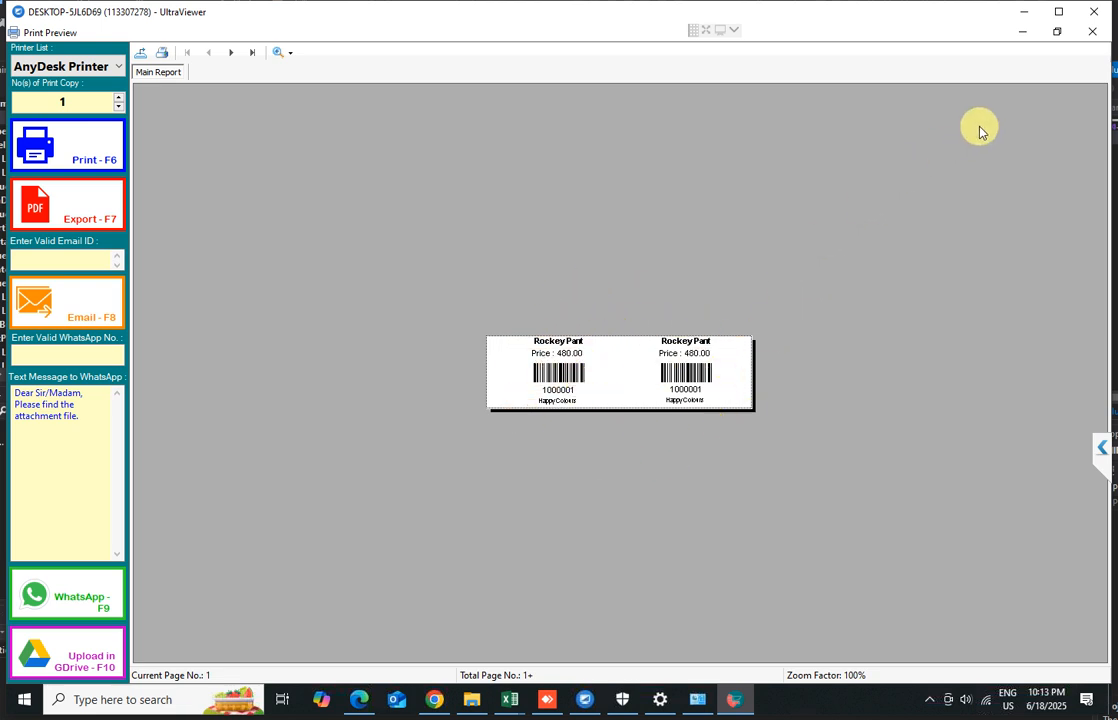
left_click(1092, 31)
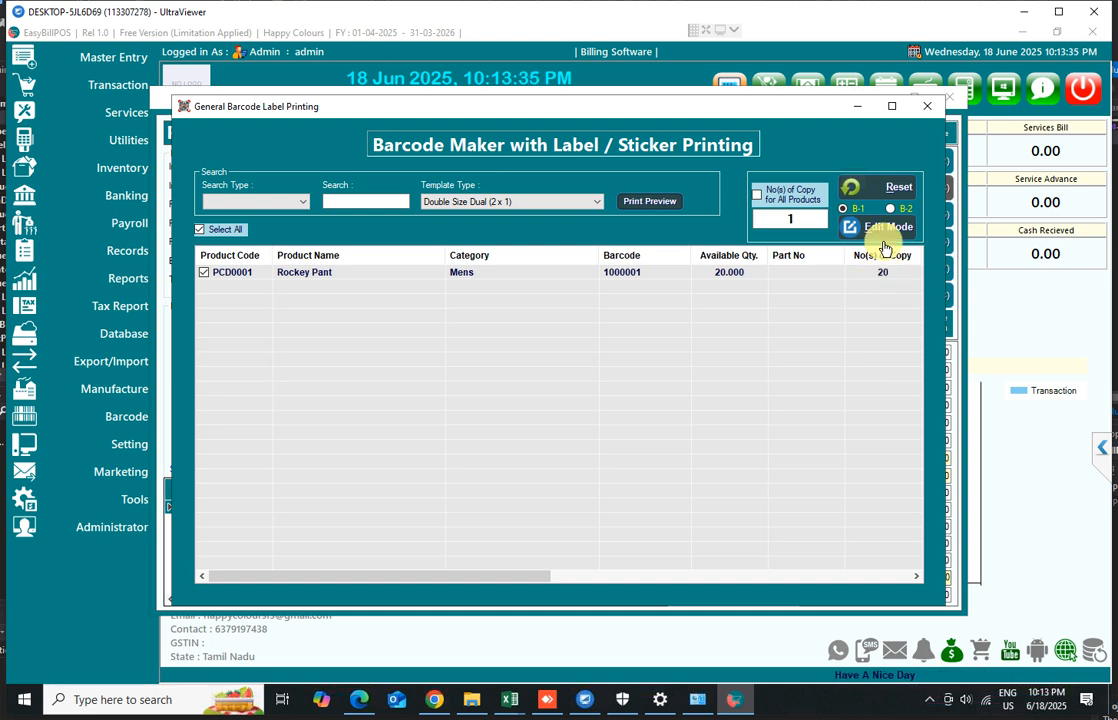
Step: Compare the label copies with the quantity on the purchase invoice, and page through the label preview
left_click_drag(801, 118, 795, 580)
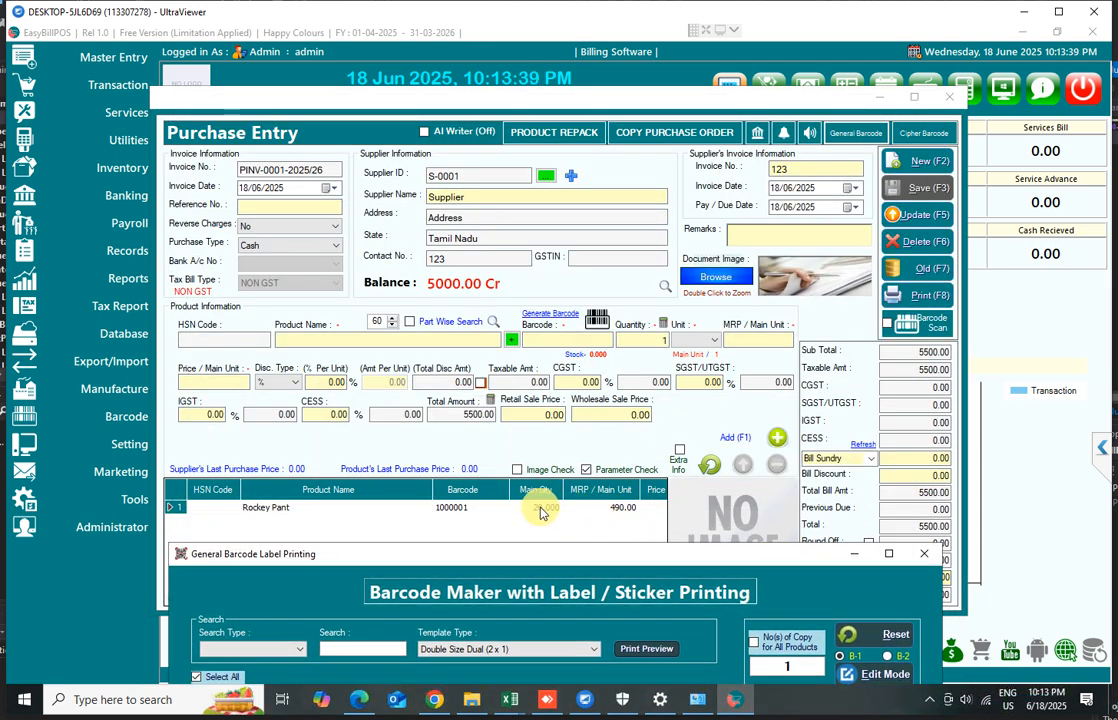
left_click_drag(671, 556, 685, 190)
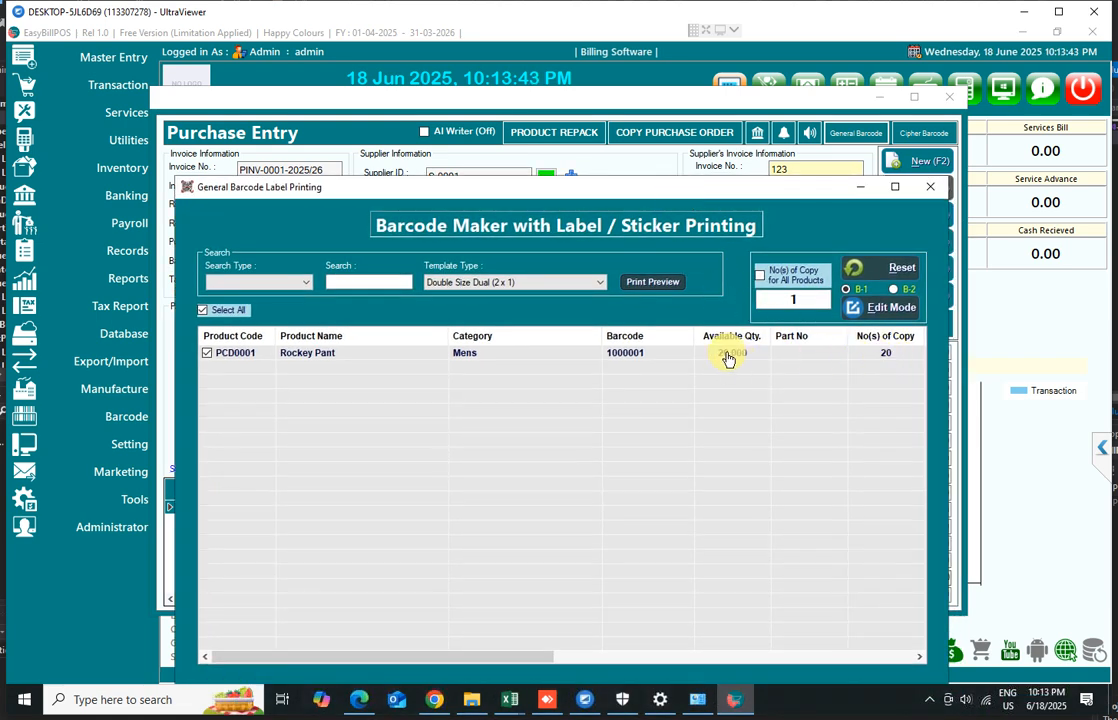
left_click(650, 288)
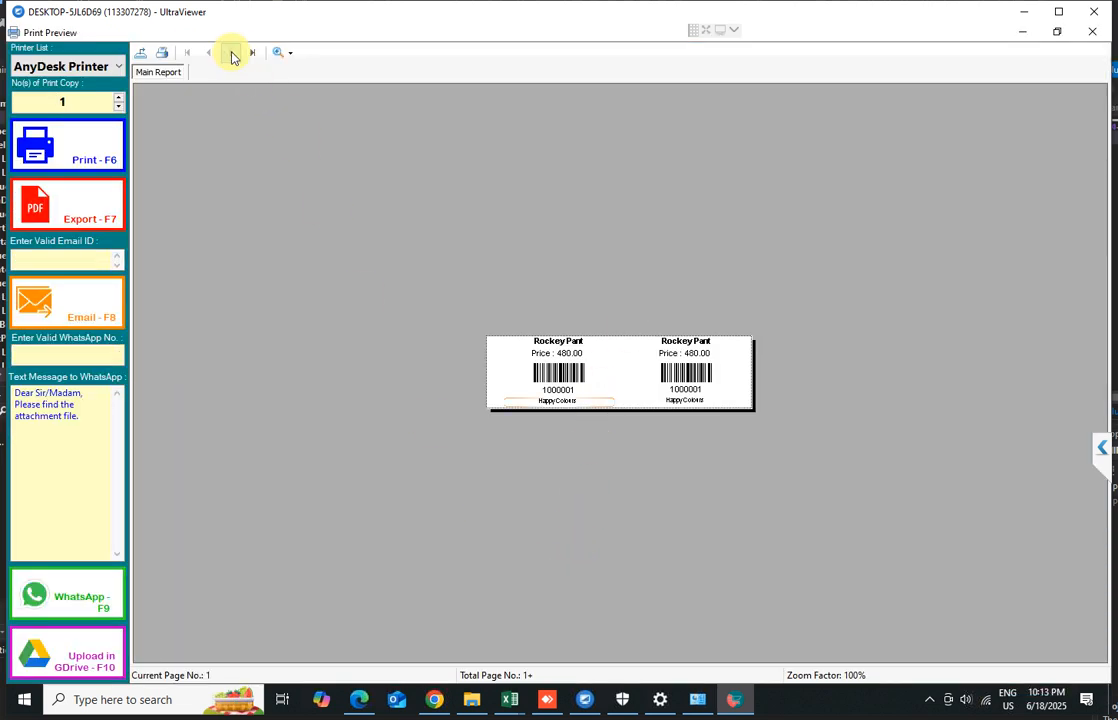
left_click(231, 53)
left_click(231, 53)
left_click(231, 53)
left_click(231, 53)
left_click(231, 53)
left_click(231, 53)
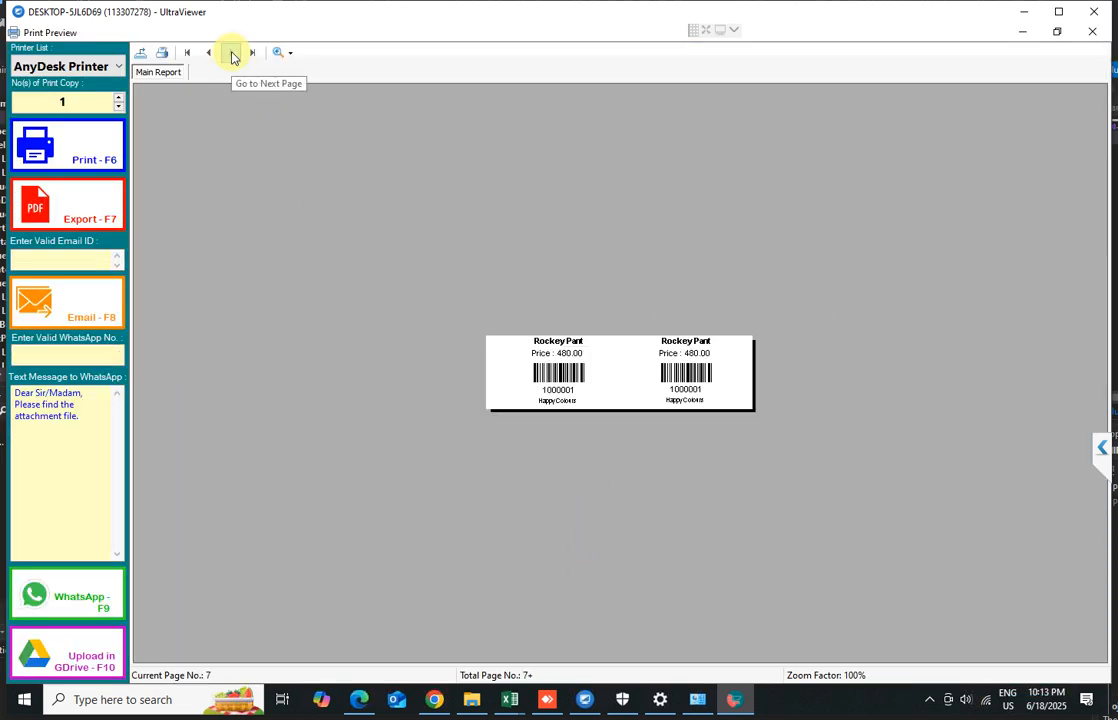
left_click(1090, 33)
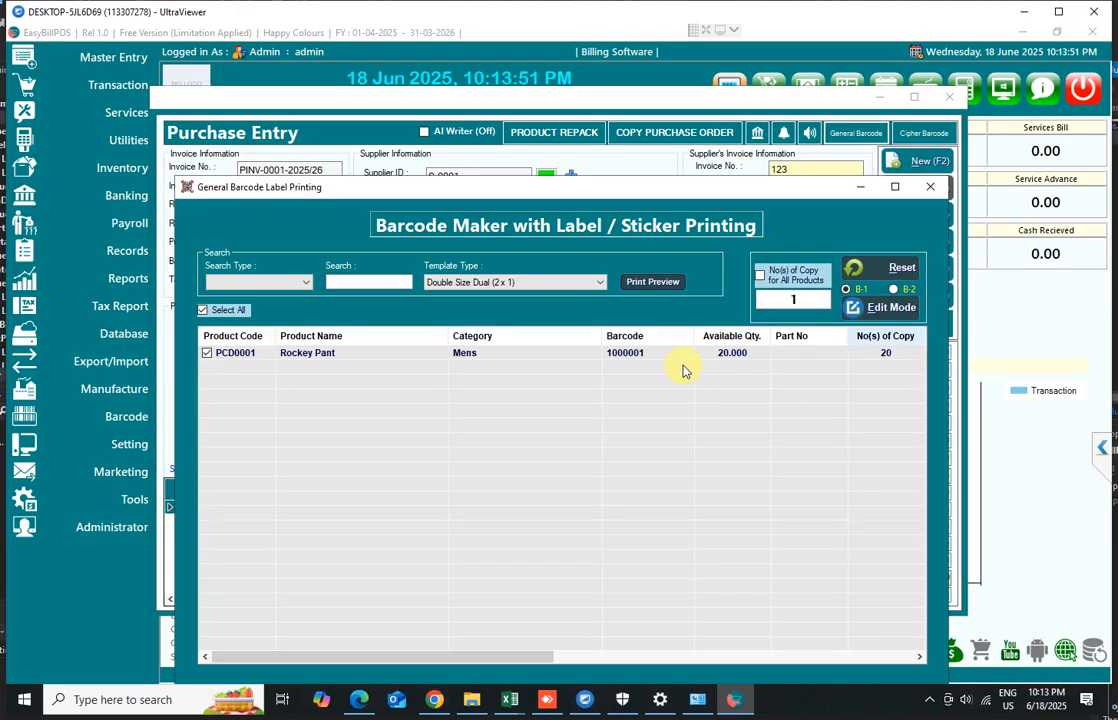
Step: Set the Rockey Pant label copies to 10, include the product again and preview the labels
left_click(882, 357)
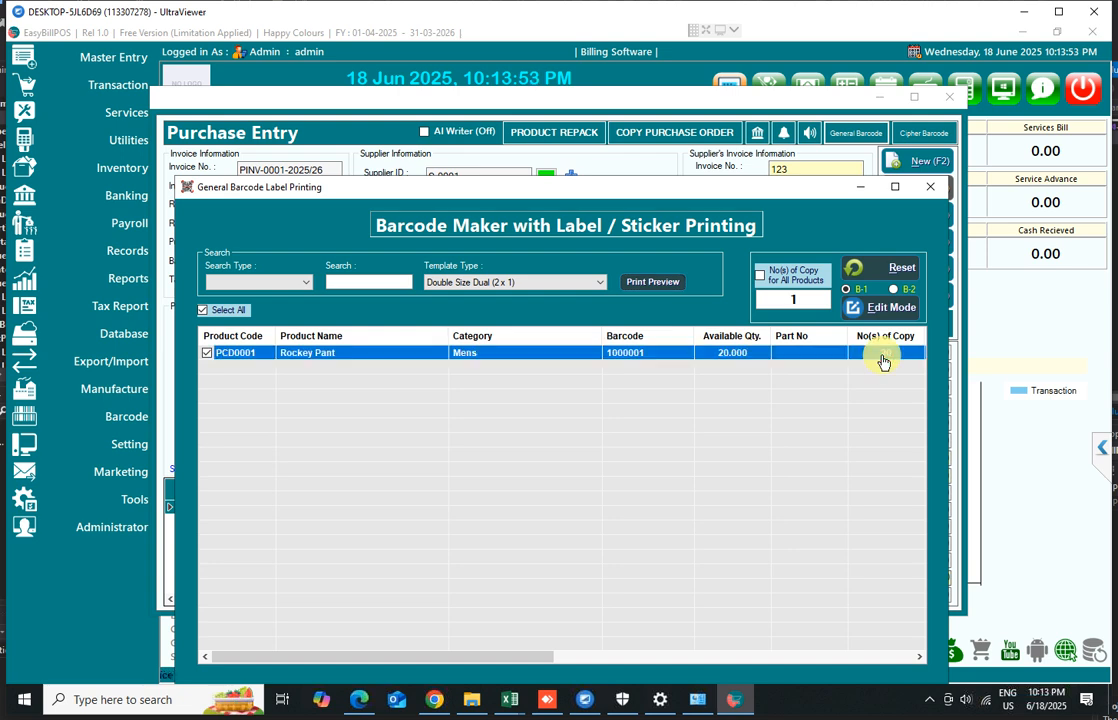
left_click(882, 357)
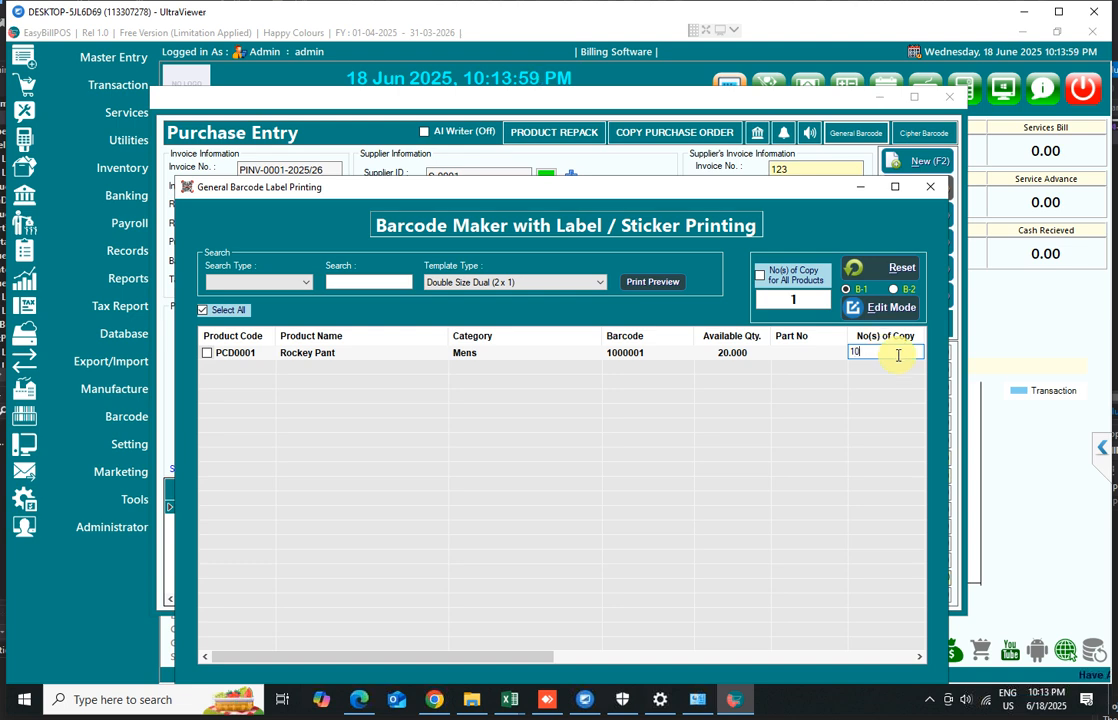
left_click(890, 371)
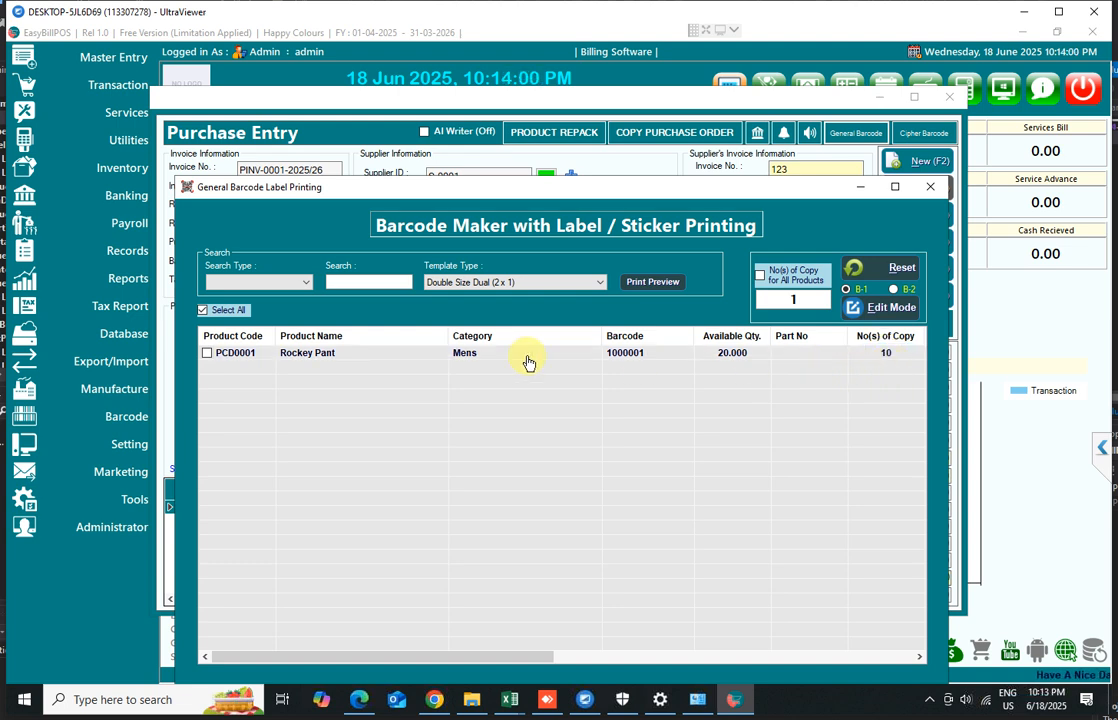
left_click(206, 354)
left_click(643, 282)
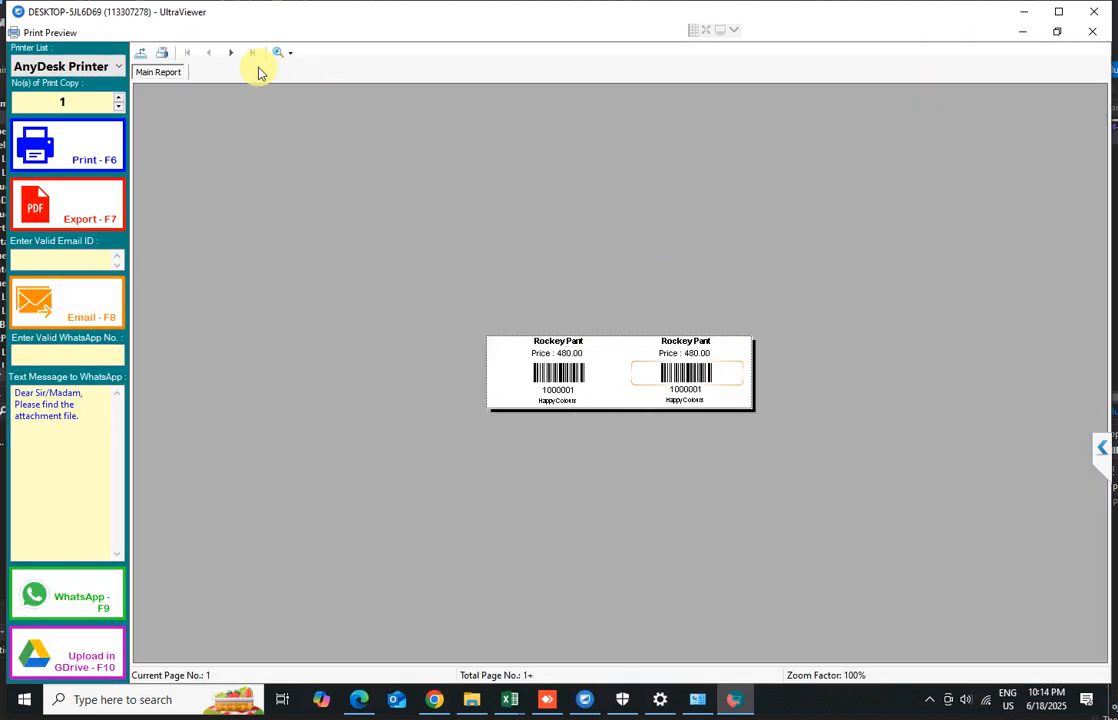
left_click(231, 54)
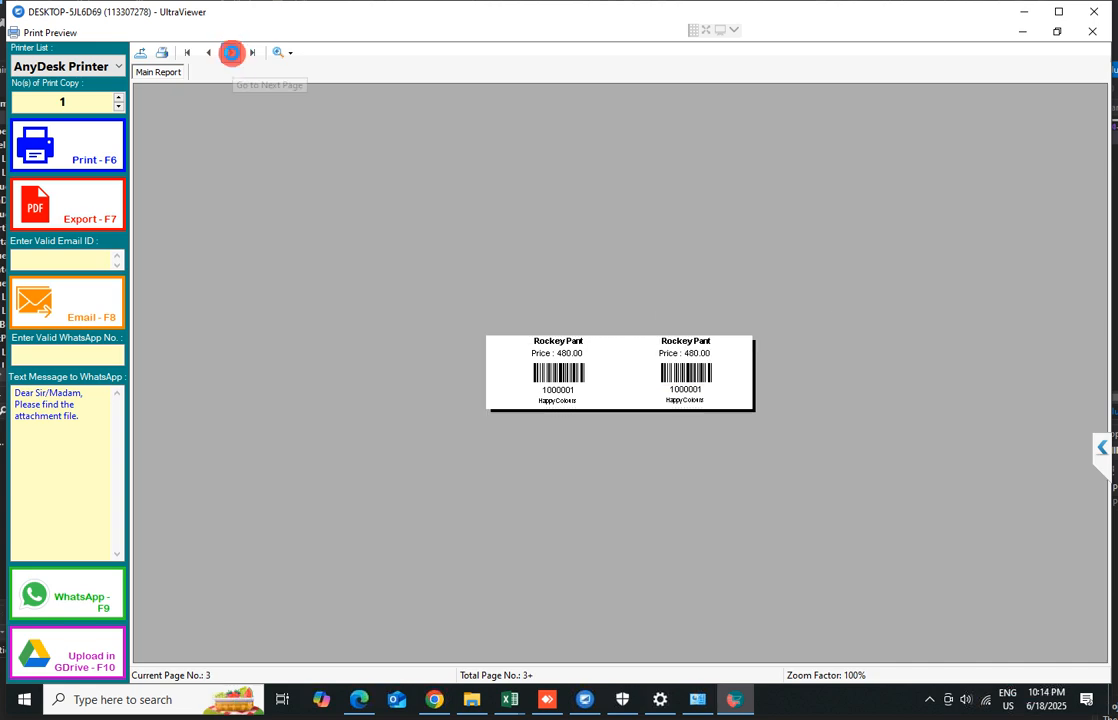
left_click(1090, 38)
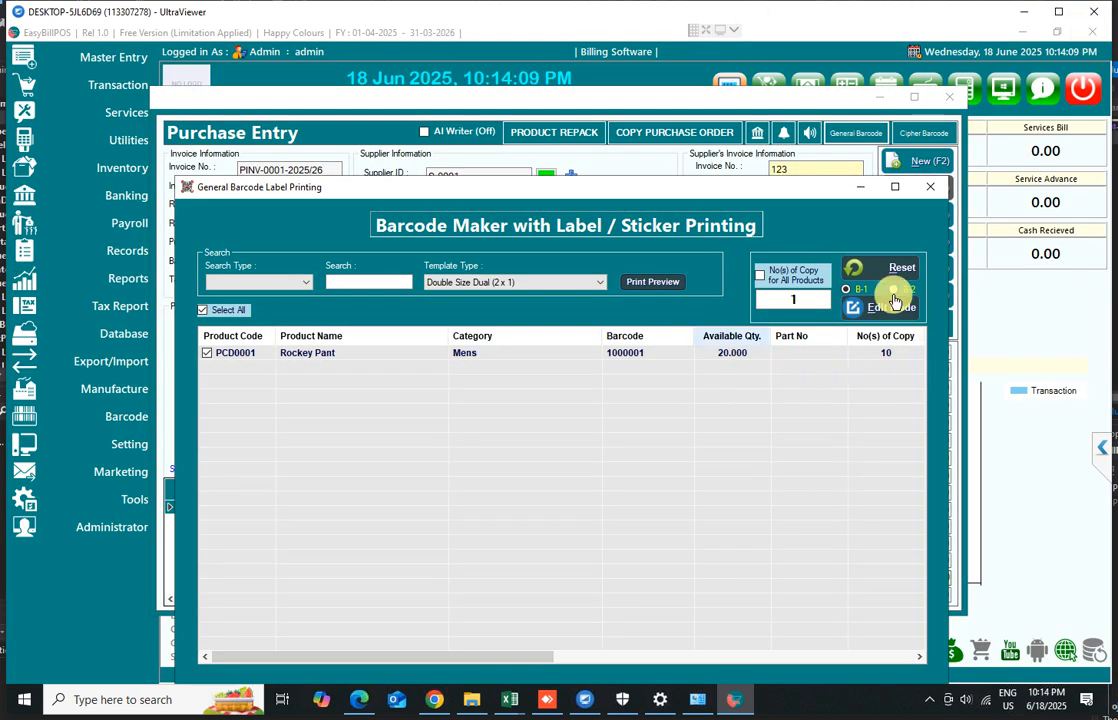
left_click(929, 193)
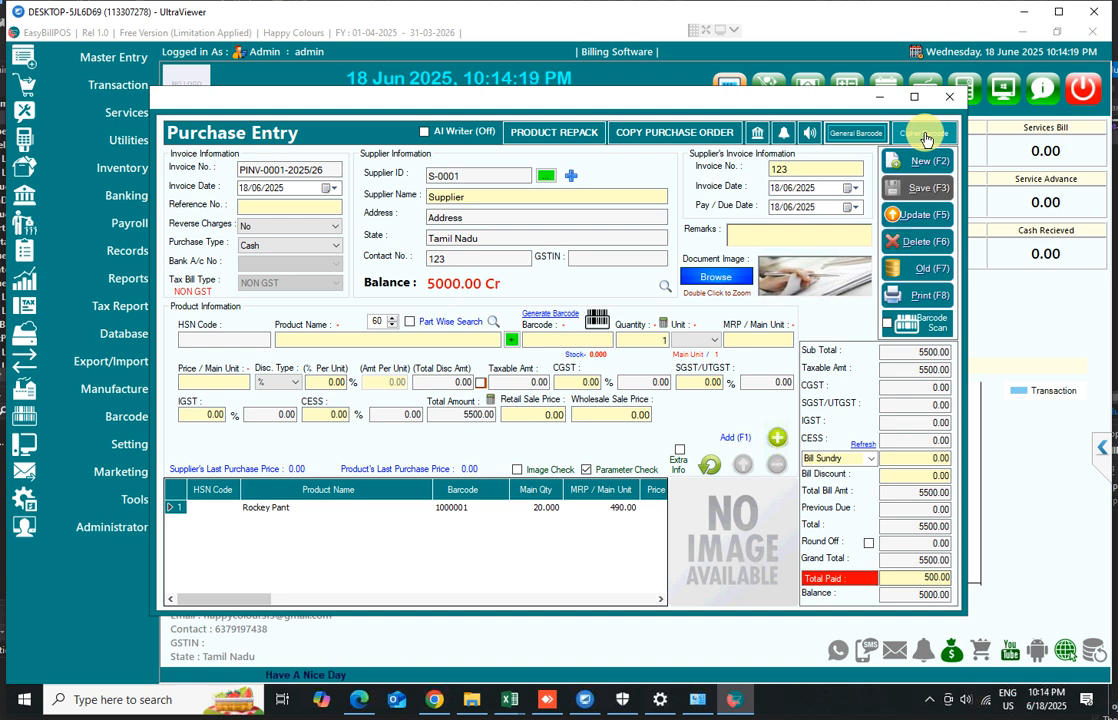
Step: Reopen general barcode label printing for the invoice and preview its labels with the Double Size Dual (2 x 1) template
left_click(852, 134)
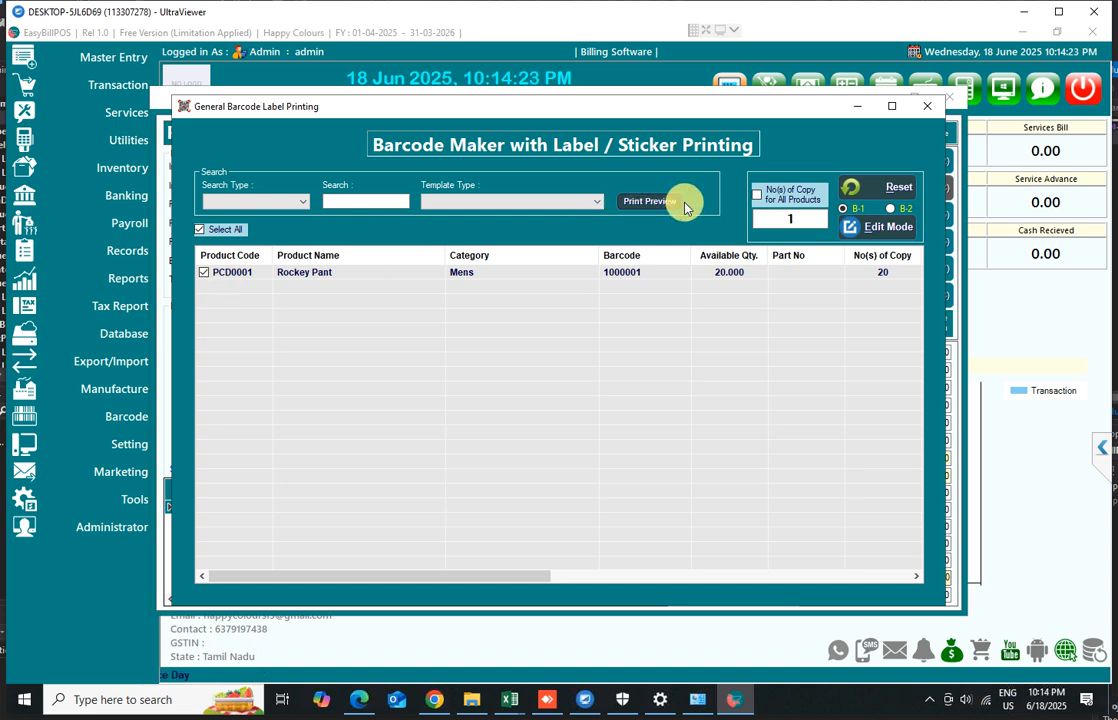
left_click(483, 204)
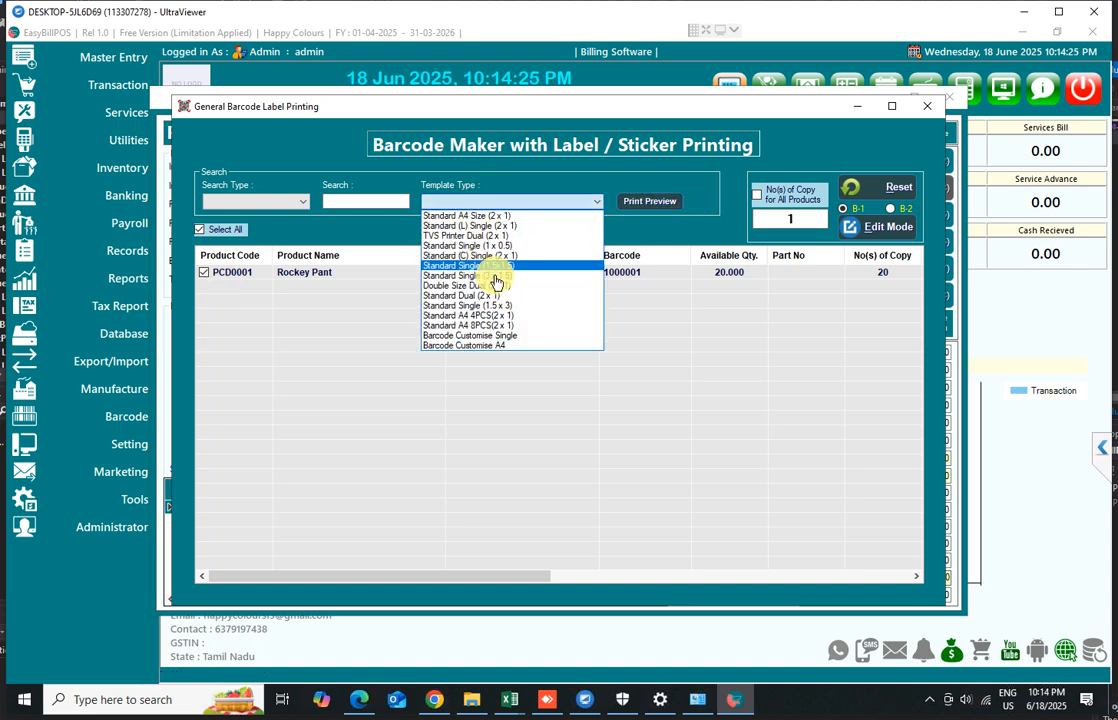
left_click(499, 287)
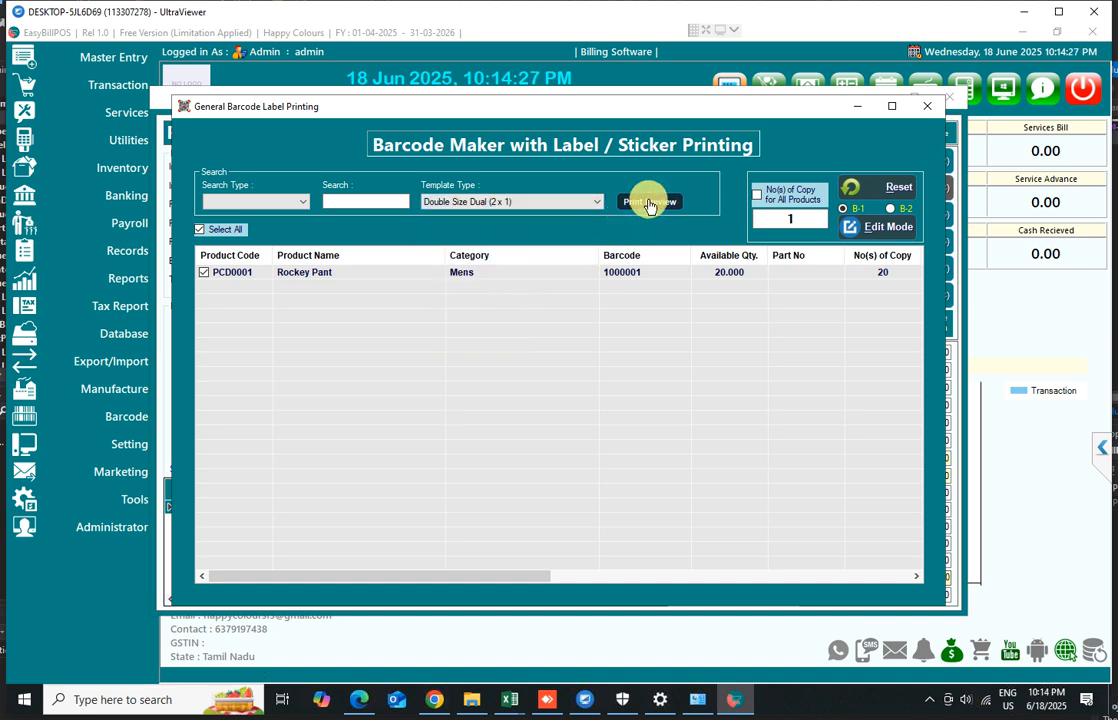
left_click(649, 203)
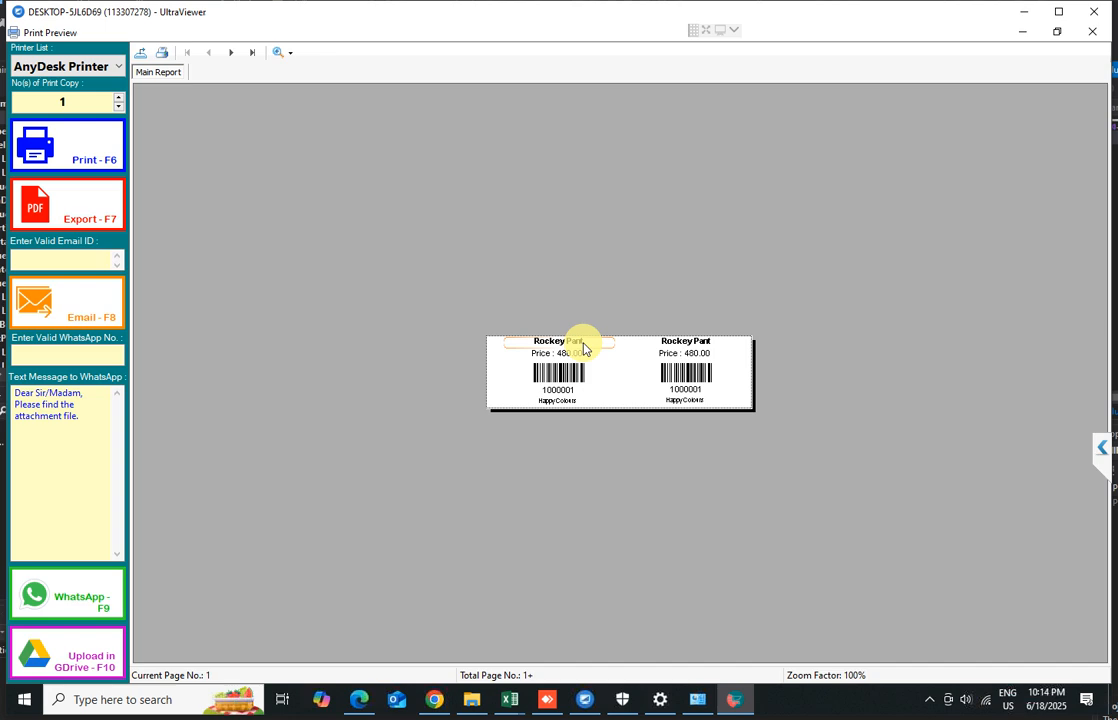
left_click(1092, 36)
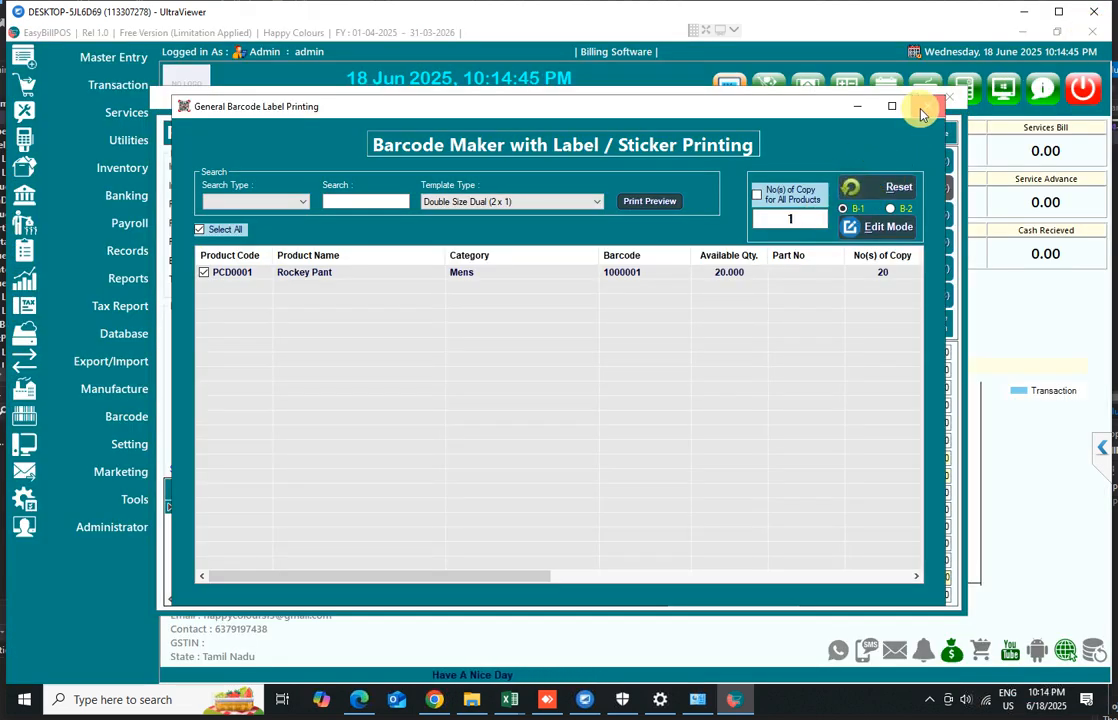
Step: Examine the Rockey Pant sticker code in cipher barcode label printing, and return to the dashboard
left_click(921, 113)
left_click(925, 132)
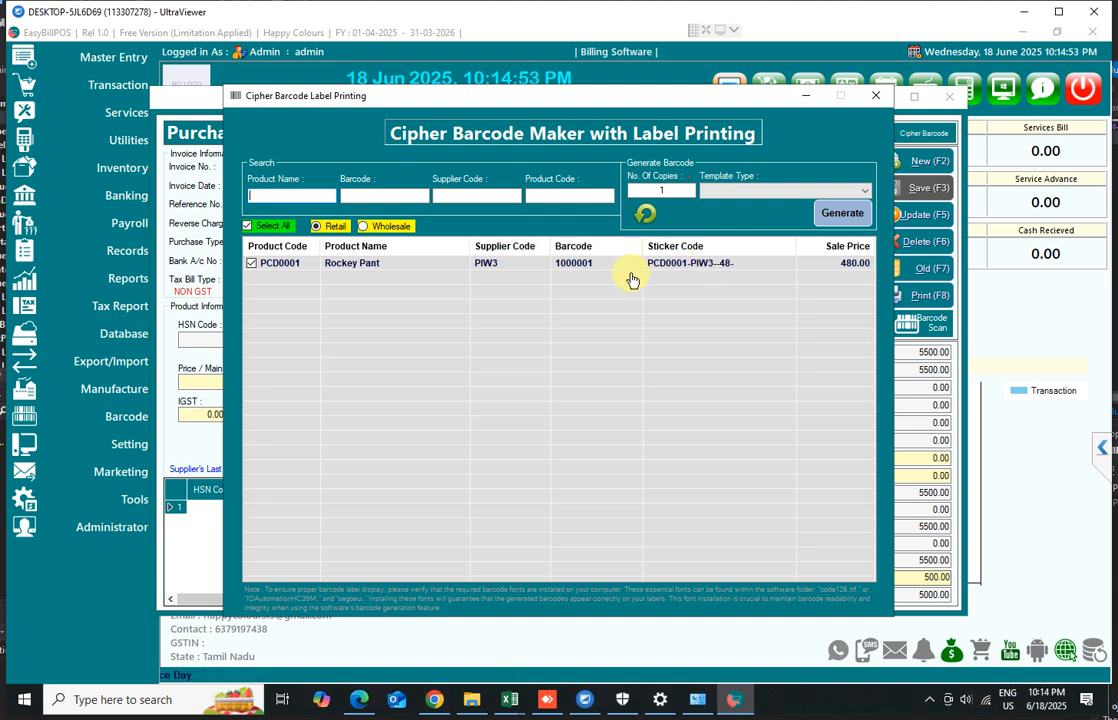
left_click(876, 95)
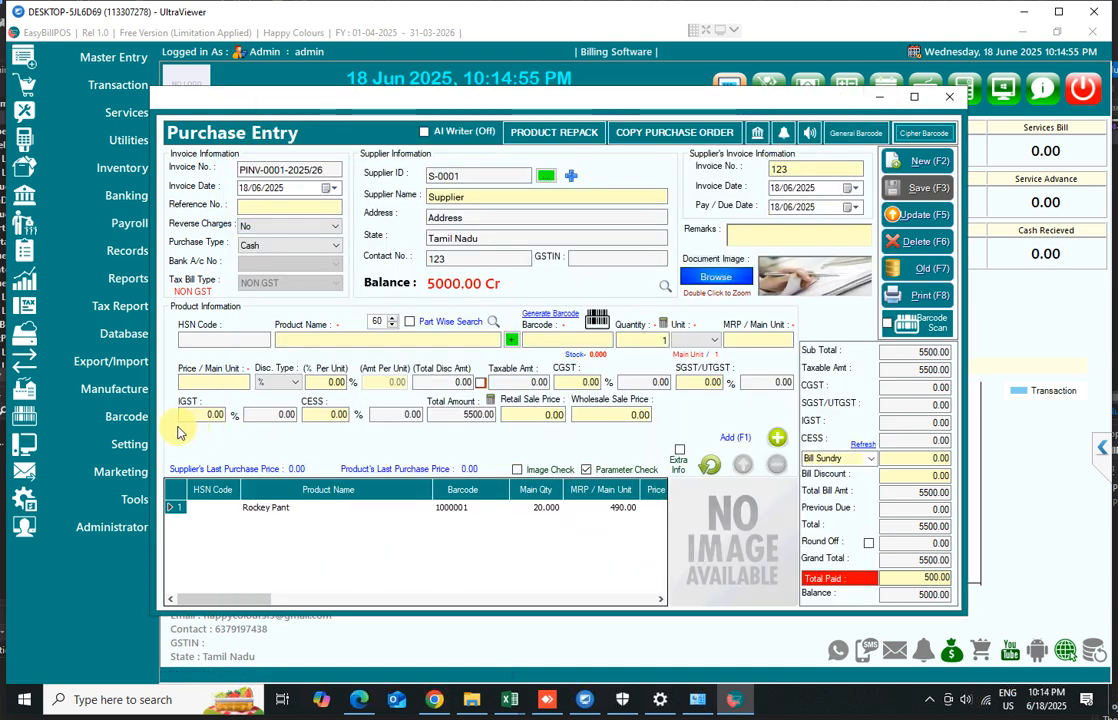
left_click(951, 98)
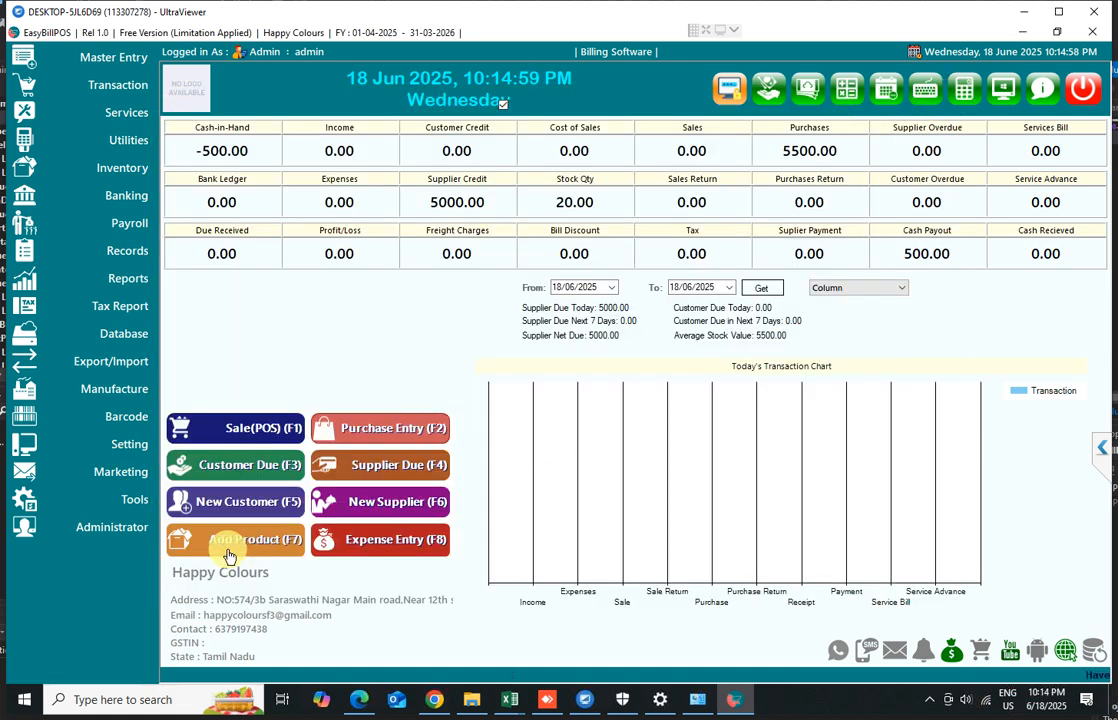
Step: Open the cipher code settings and assign codes A, B, C, D and E to digits 0 to 4
left_click(120, 445)
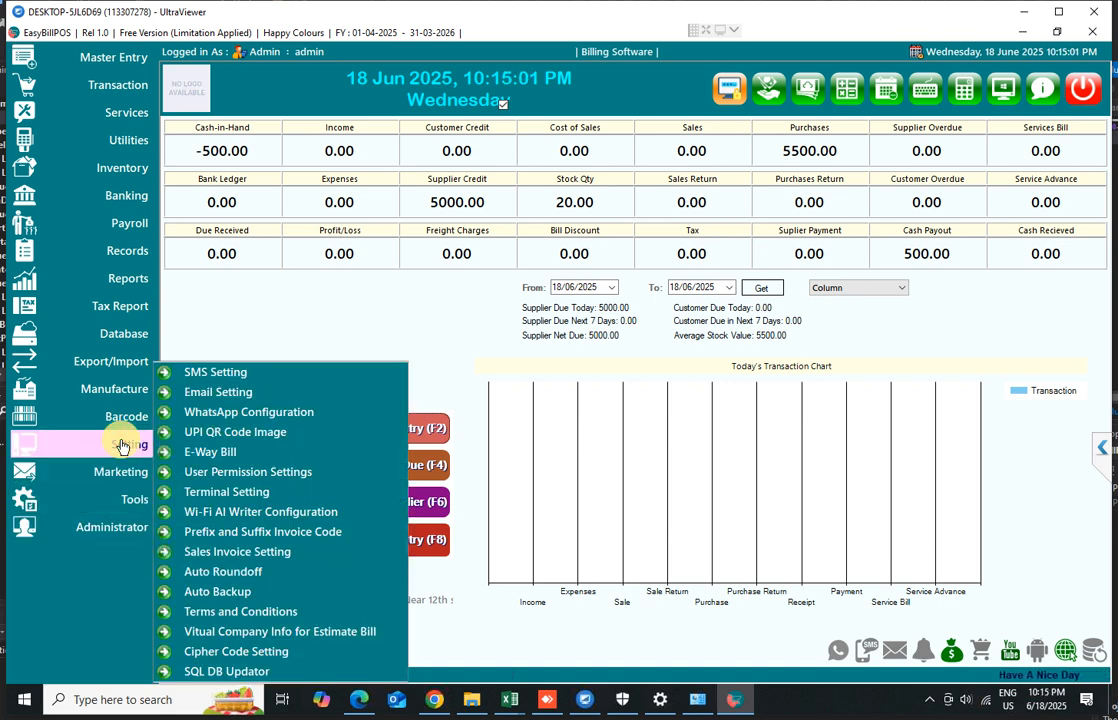
left_click(218, 653)
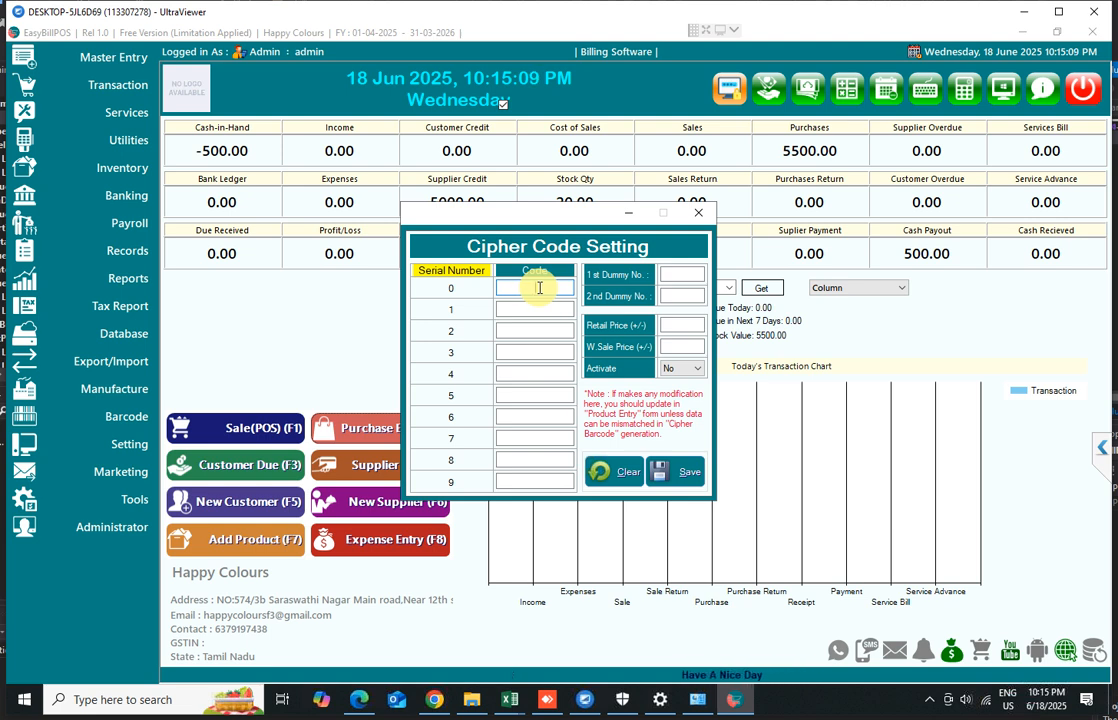
type("A")
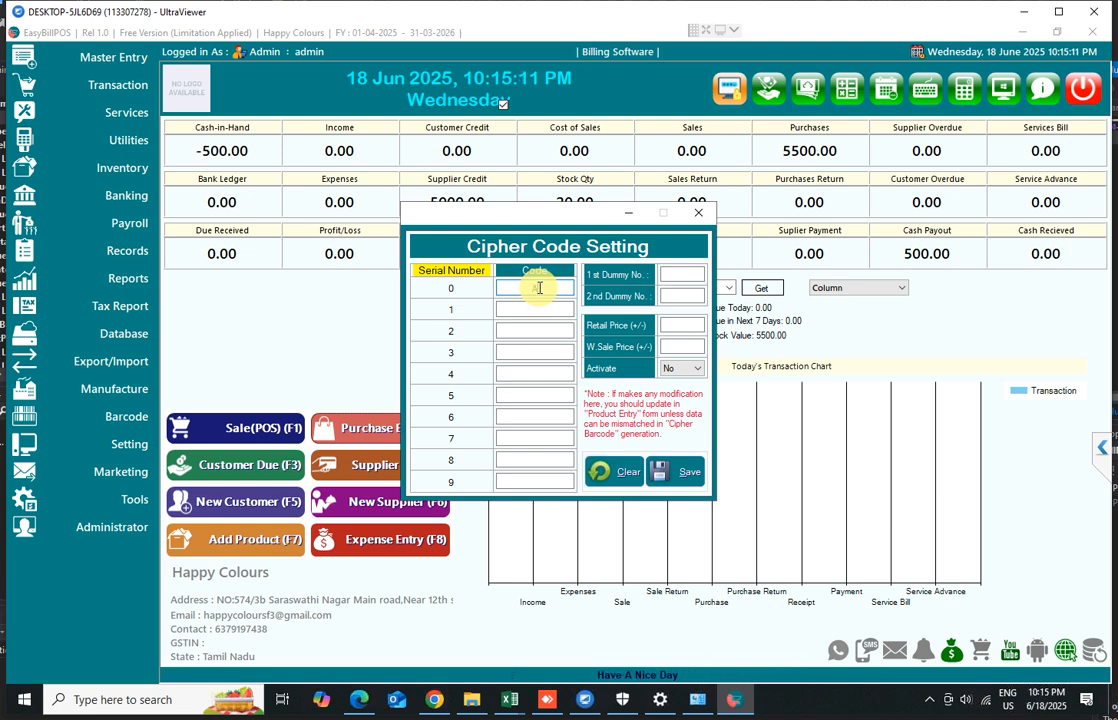
left_click(540, 311)
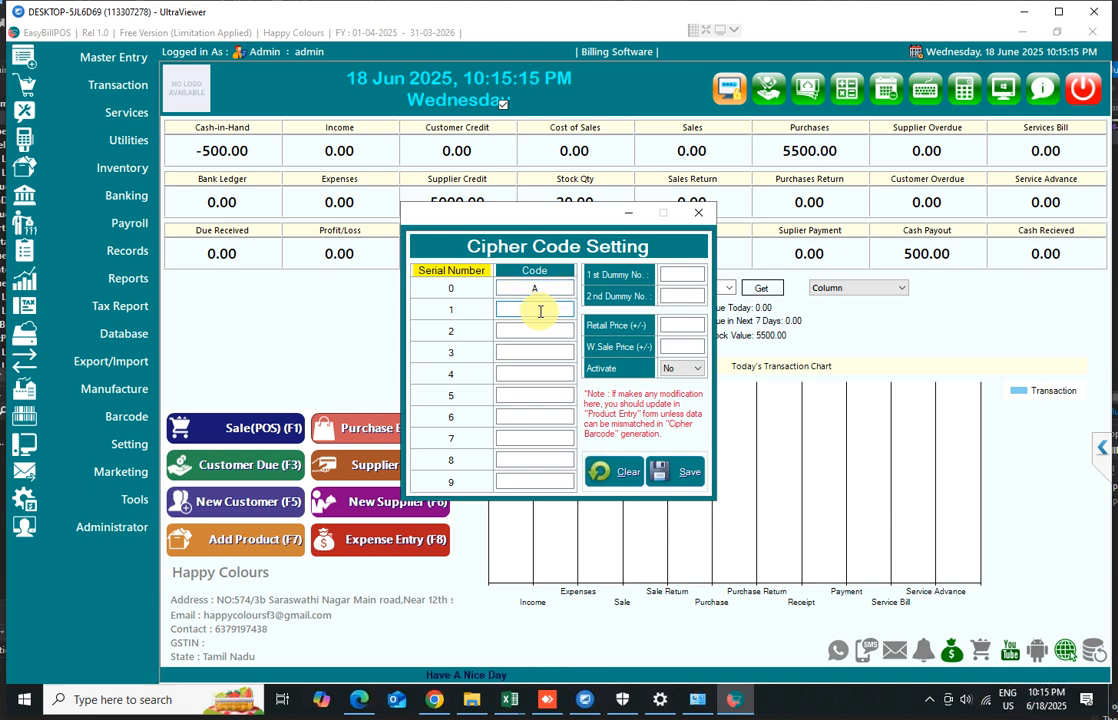
type("B")
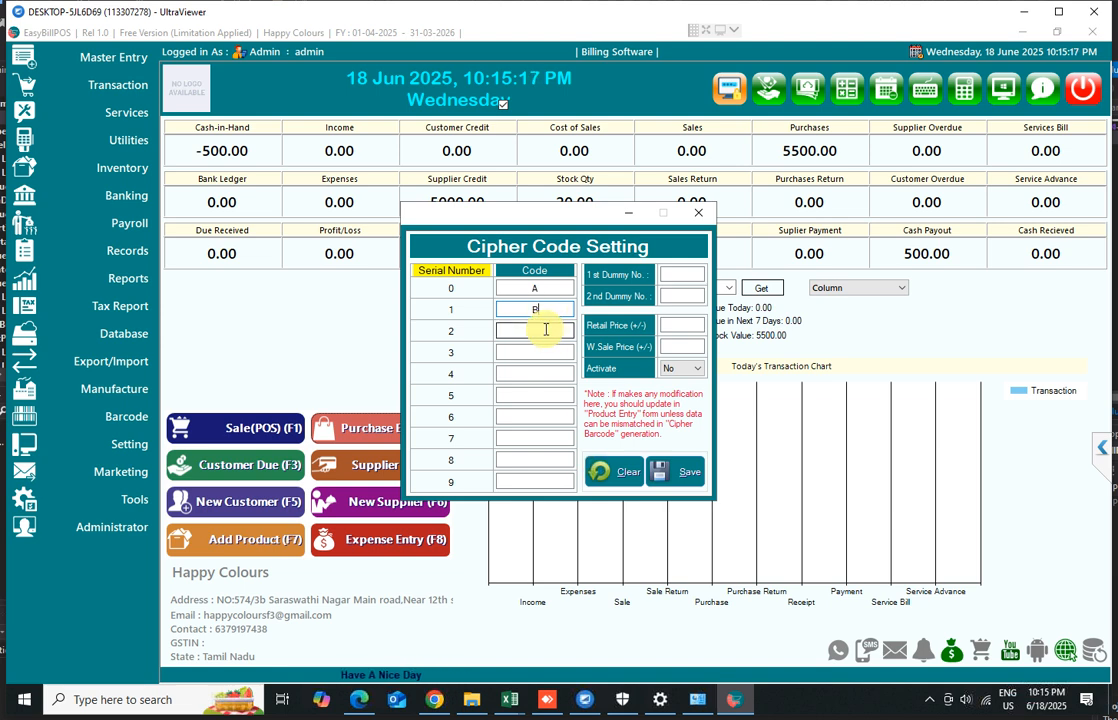
type("C")
left_click(540, 352)
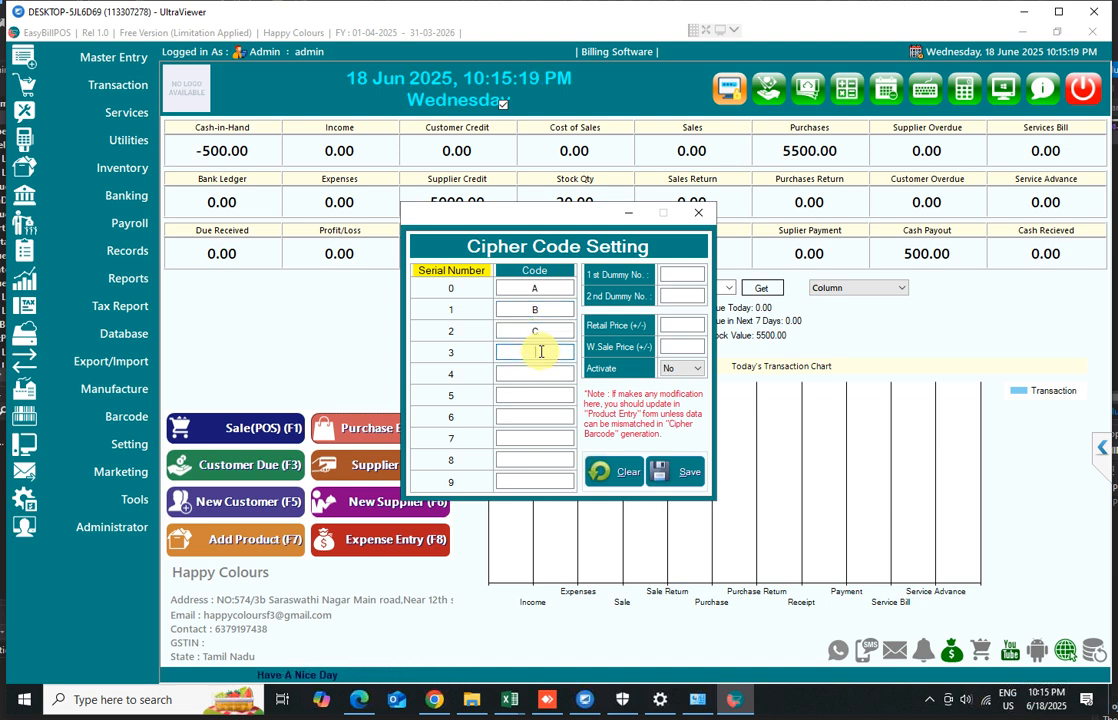
type("D")
left_click(540, 373)
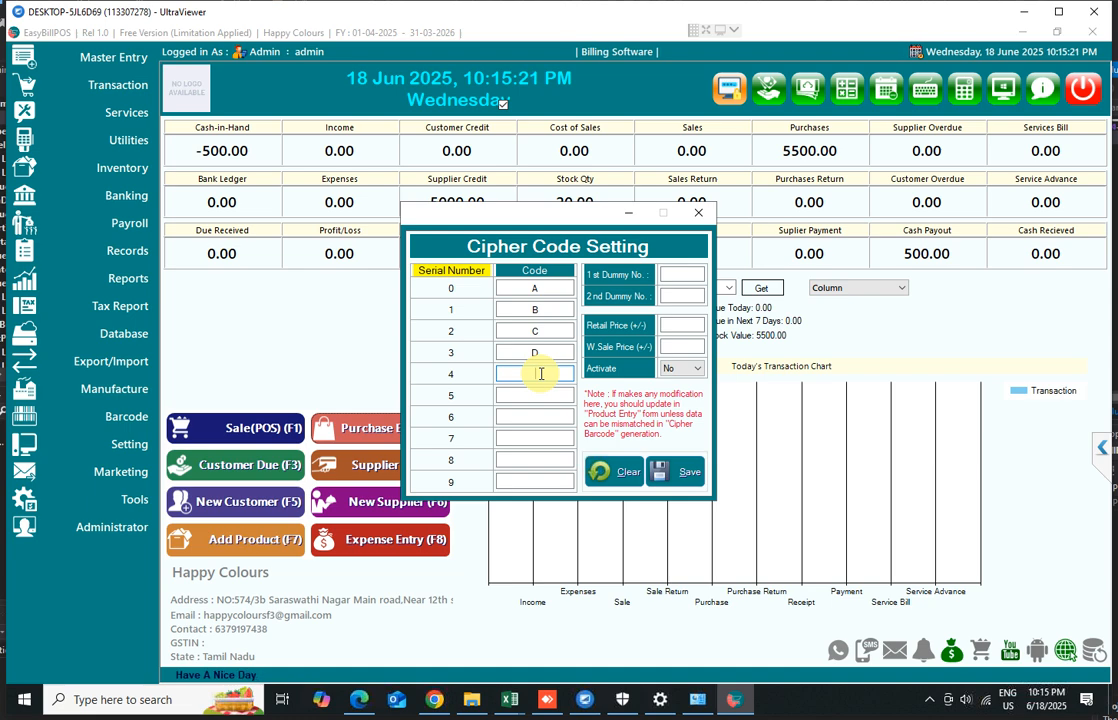
type("E")
Step: Assign cipher codes F, G, H, J and K to digits 5 to 9
left_click(540, 393)
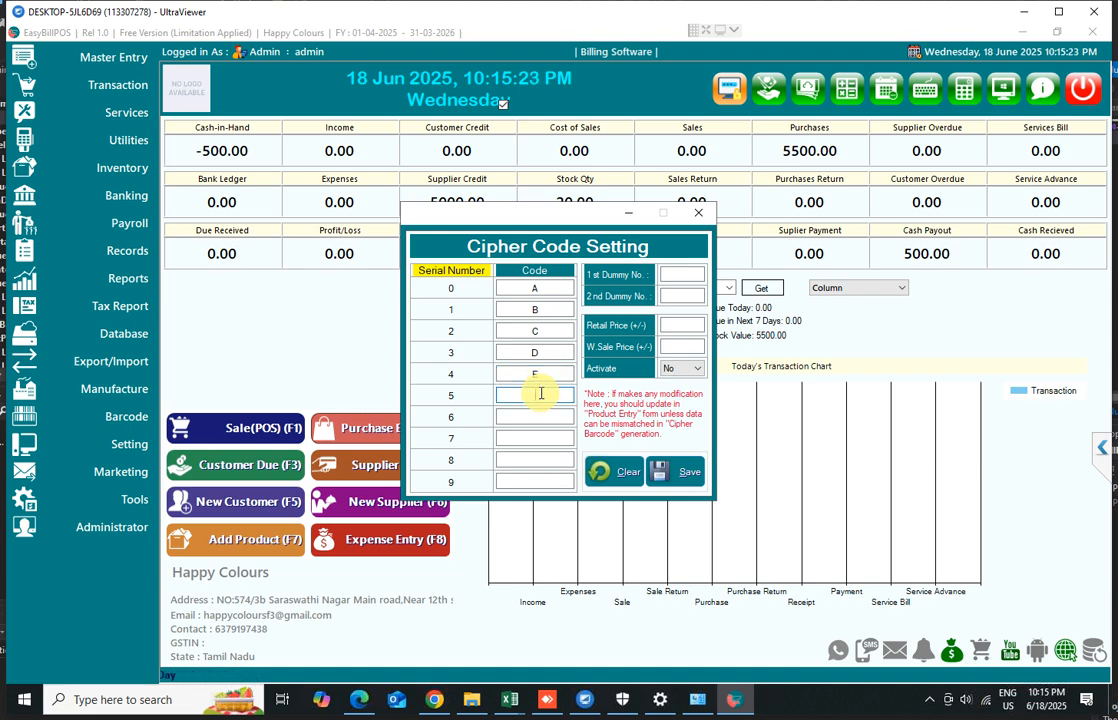
left_click(540, 418)
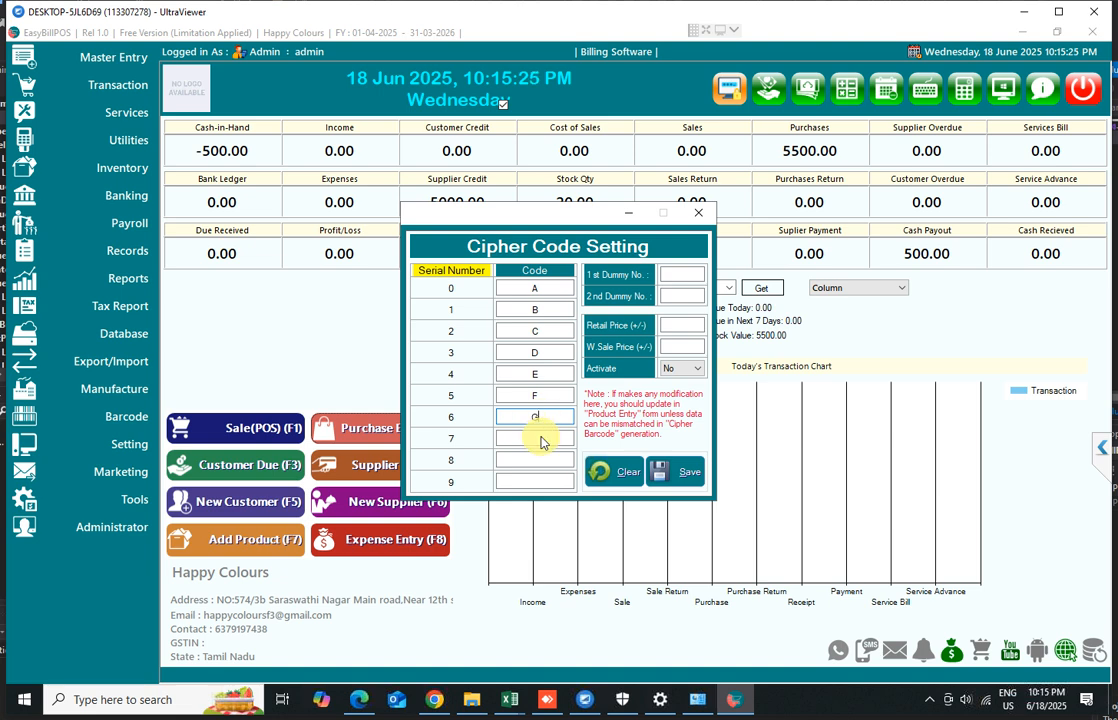
left_click(543, 440)
type("H")
left_click(544, 458)
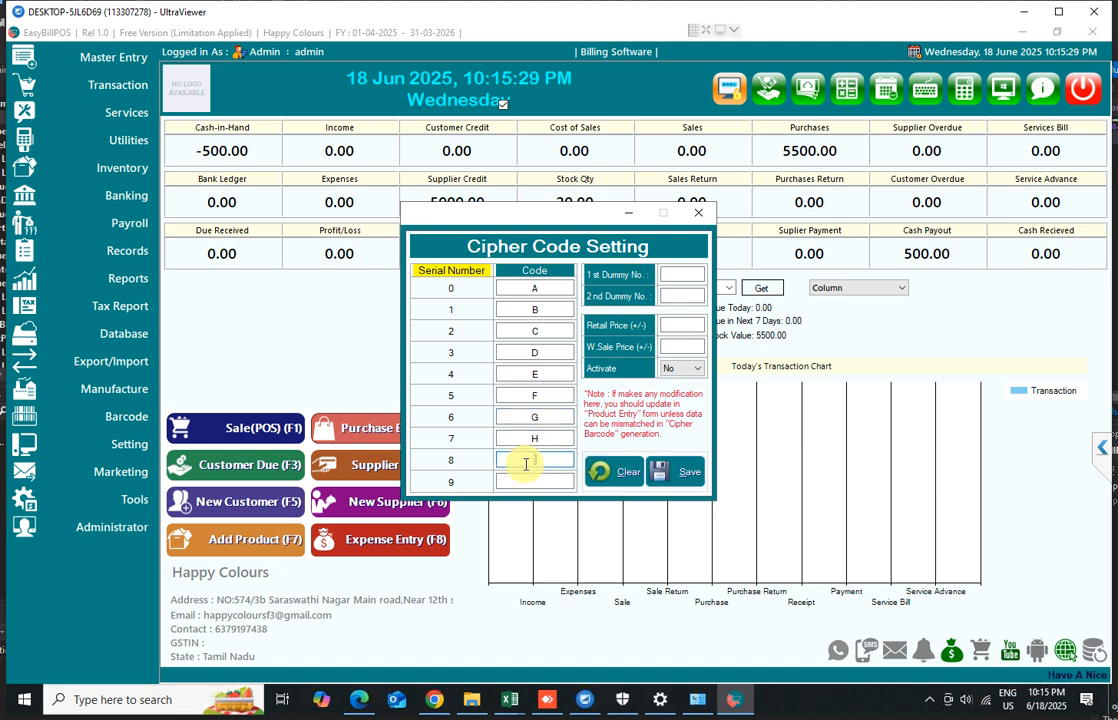
type("J")
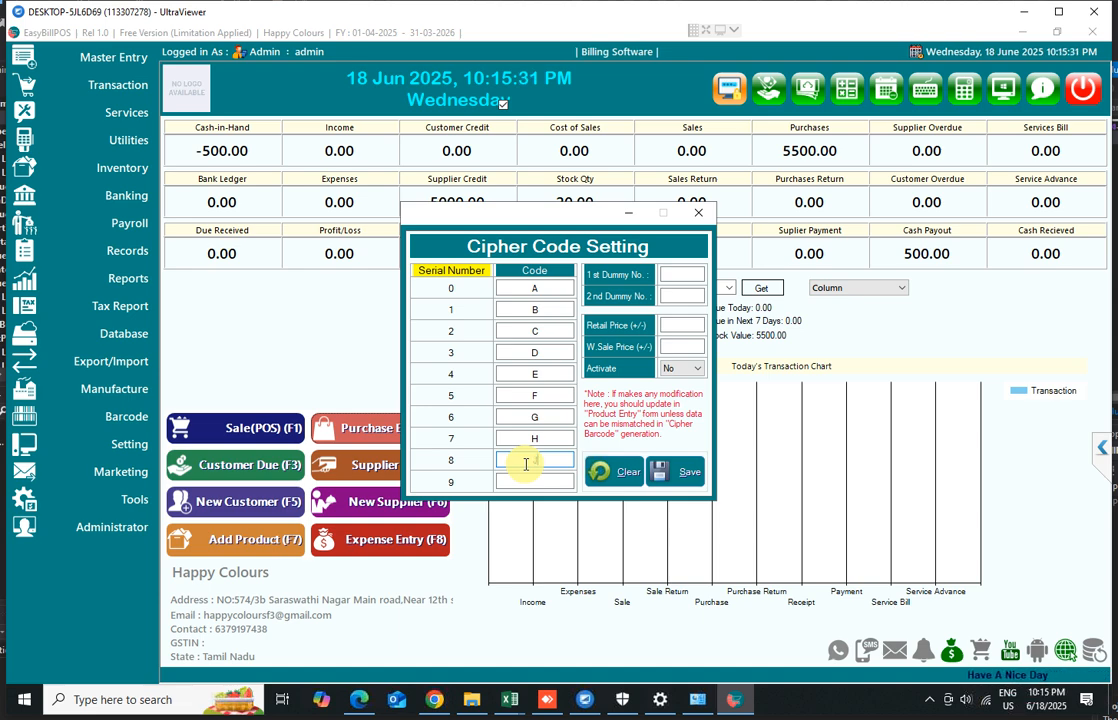
left_click(530, 482)
type("K")
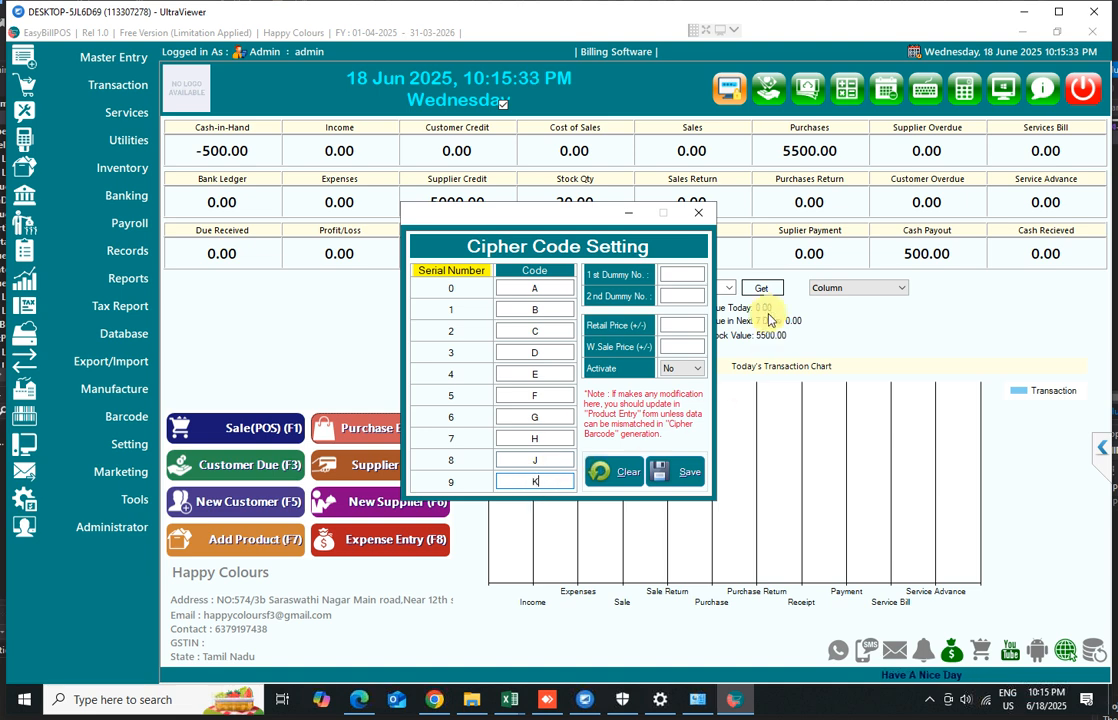
Step: Set the cipher code activation to Yes, save the settings and close them
left_click(678, 372)
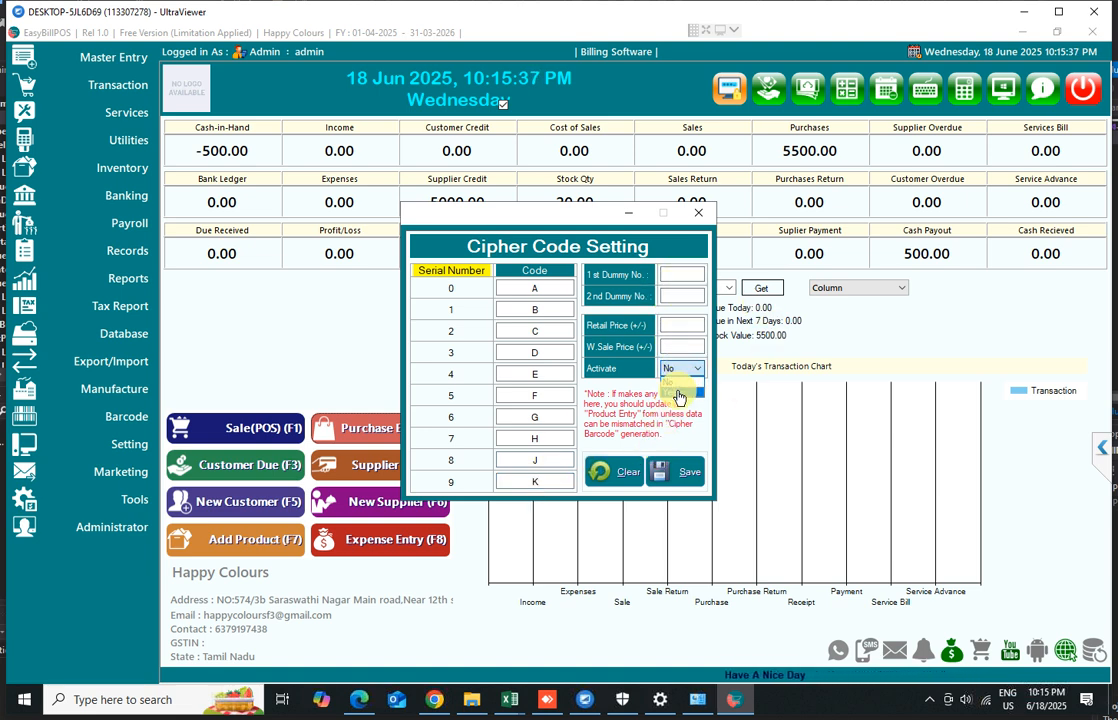
left_click(678, 395)
left_click(680, 472)
left_click(611, 418)
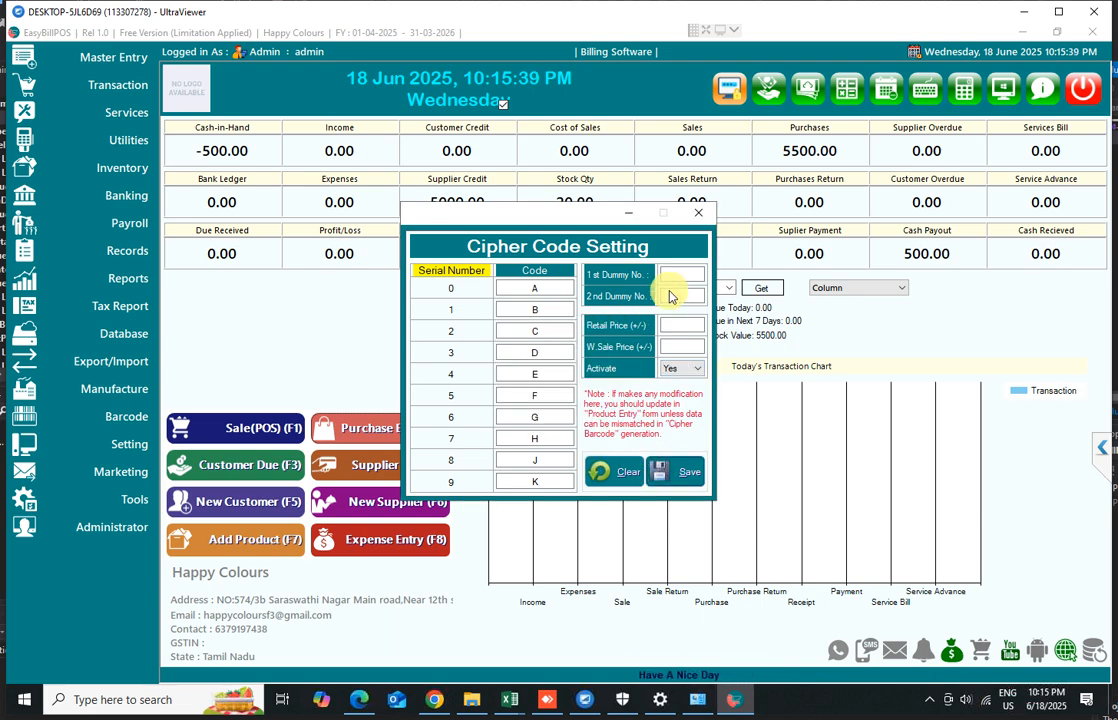
left_click(698, 212)
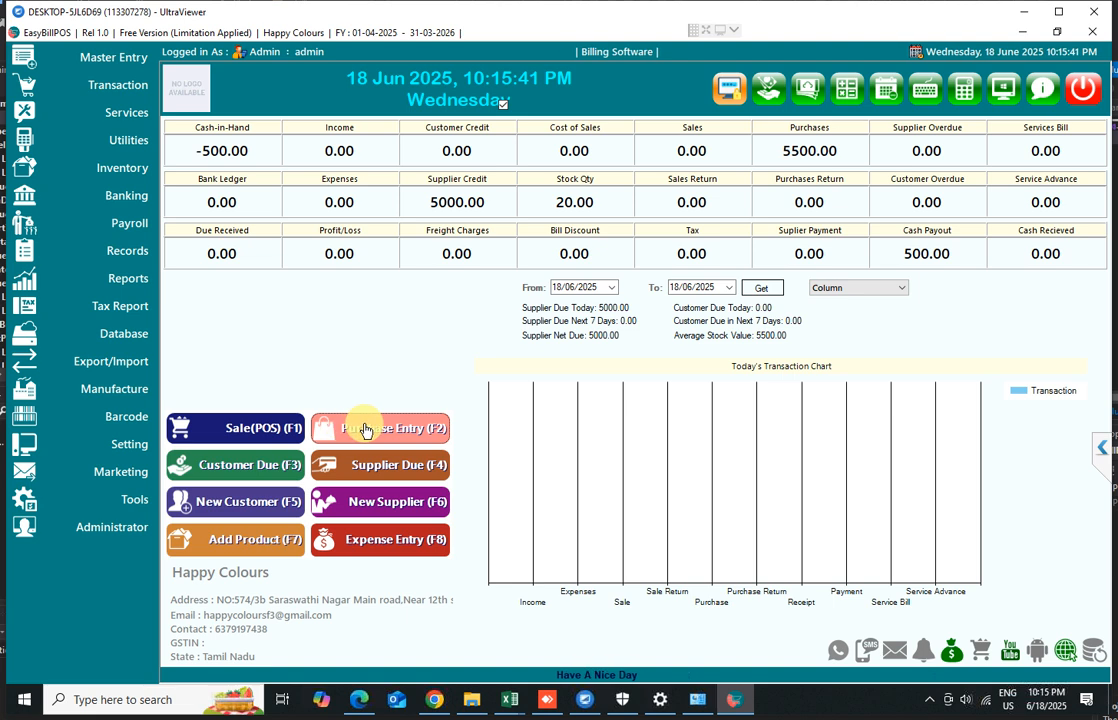
Step: Open the point-of-sale form for entering a new sale
left_click(247, 434)
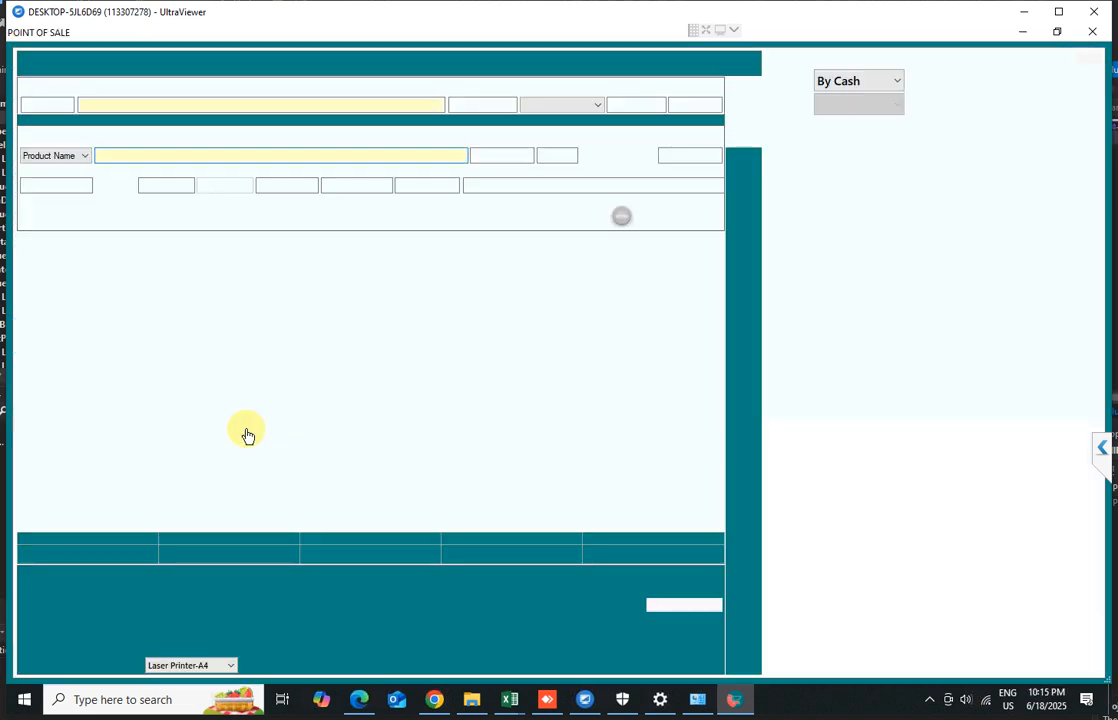
left_click(1094, 33)
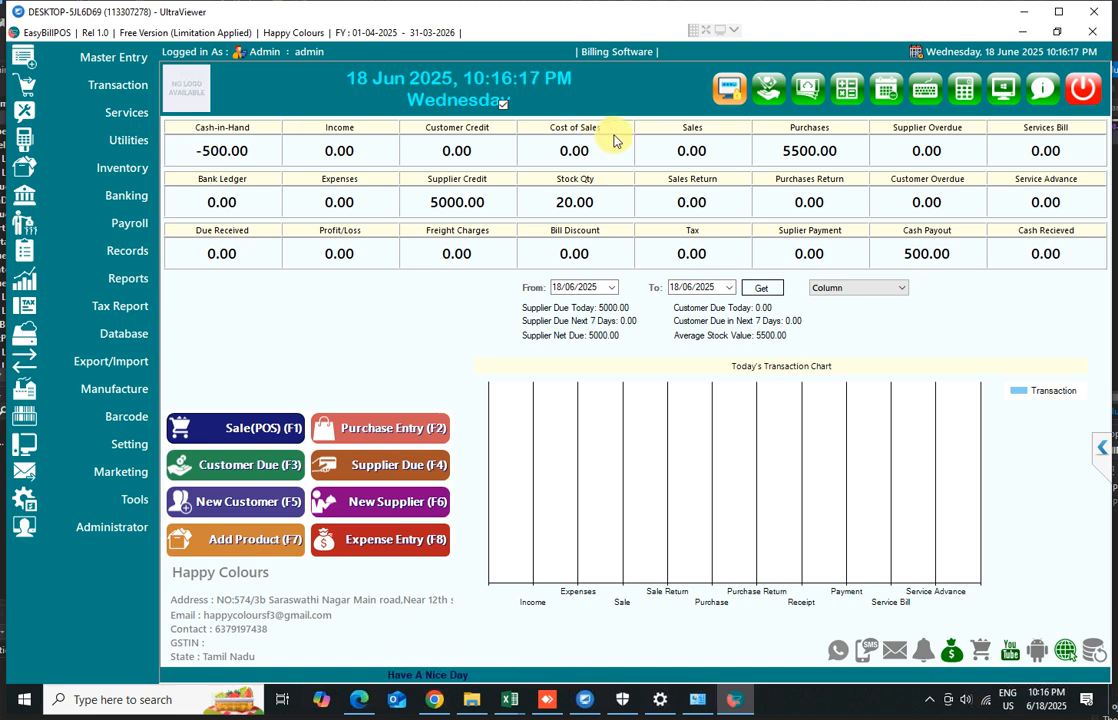
left_click(262, 433)
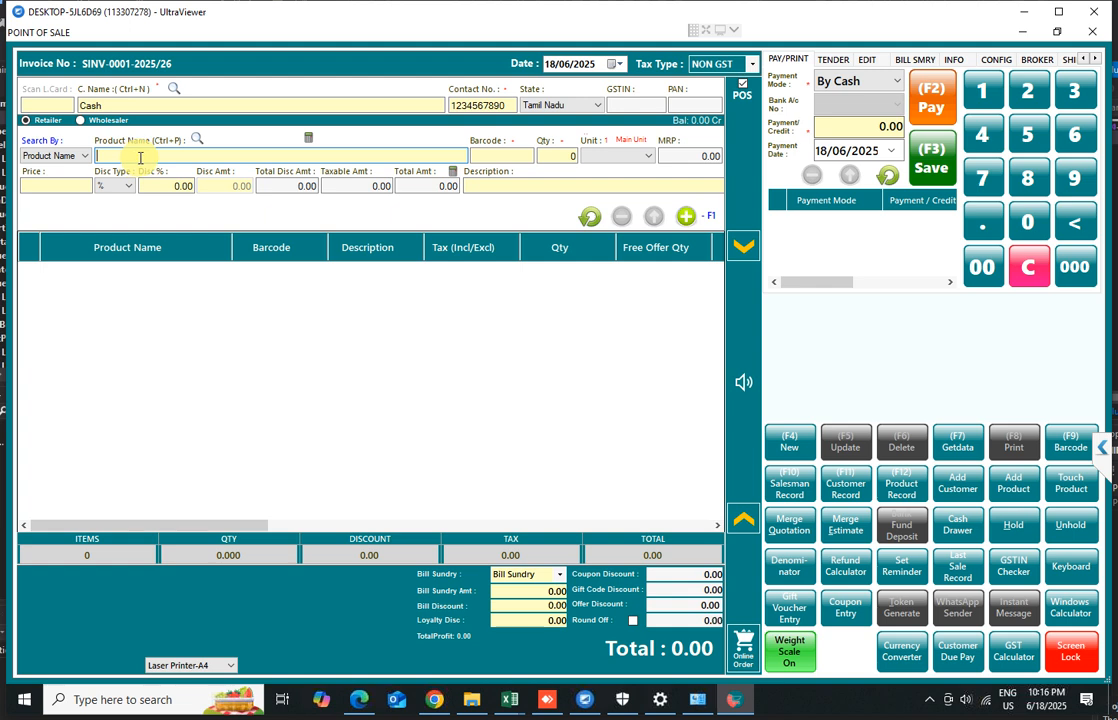
Step: Add one Rockey Pant to the bill by product name, and reset the form to a blank bill
type("R")
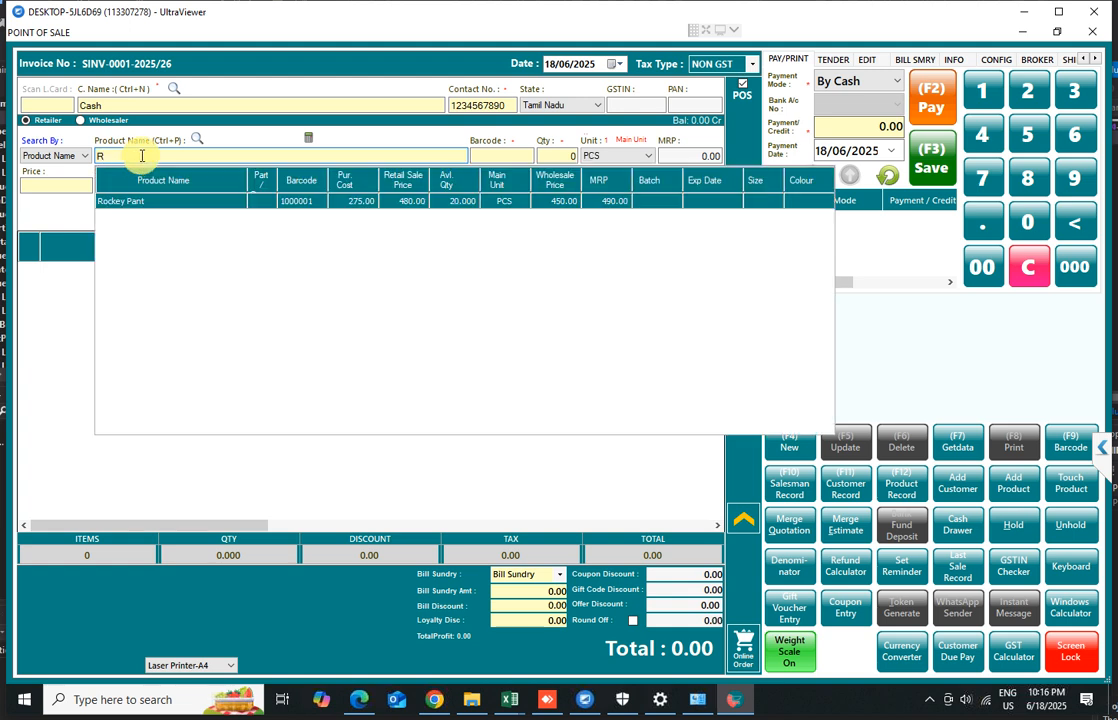
key("Return")
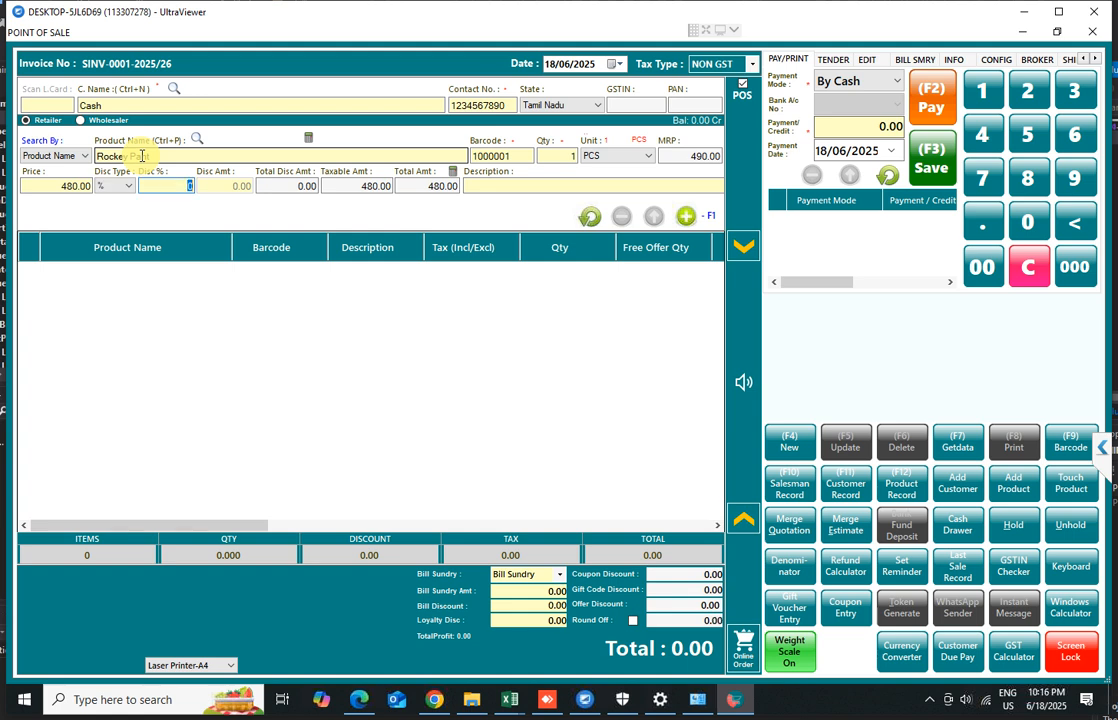
left_click(156, 157)
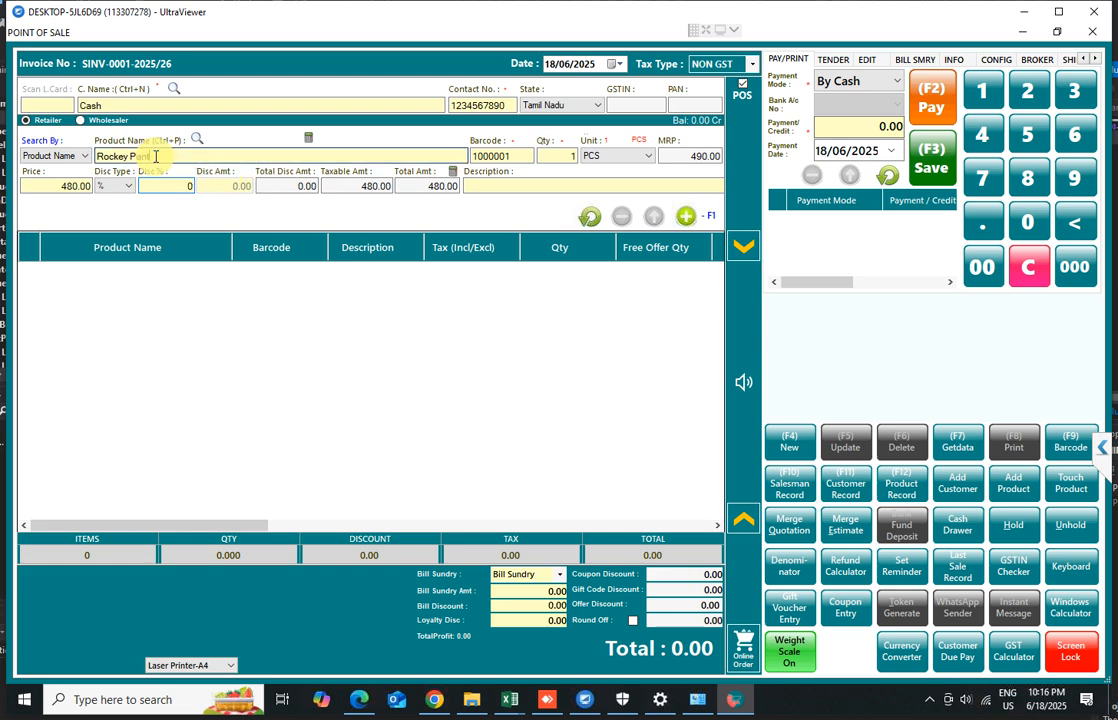
left_click(689, 219)
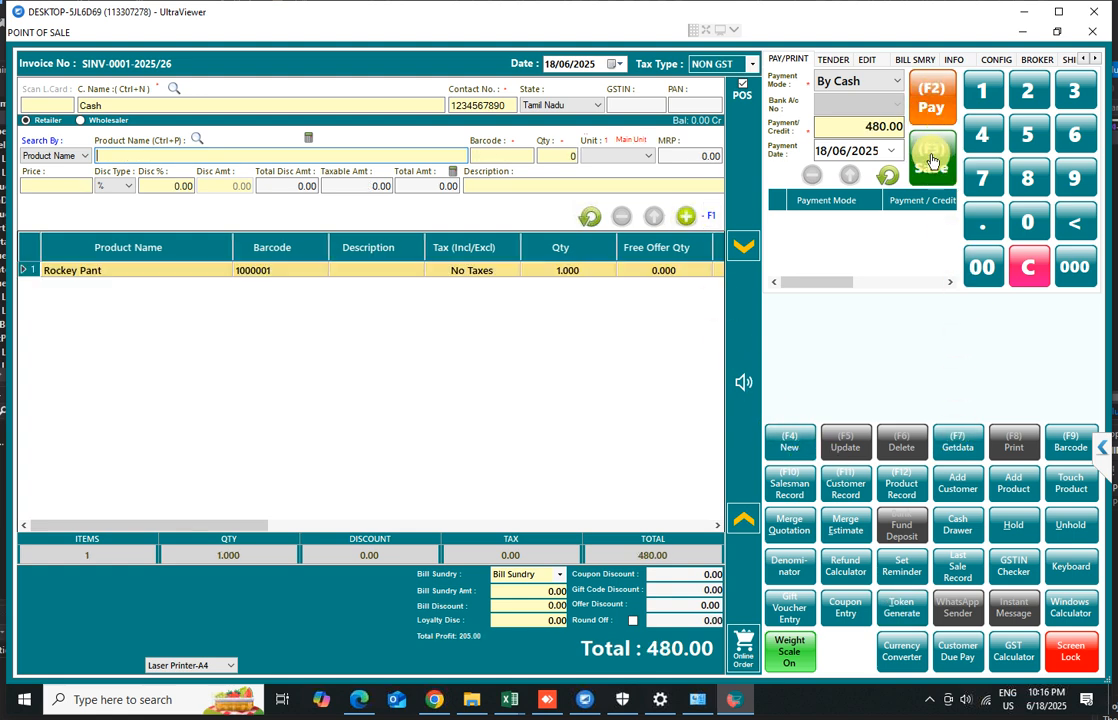
left_click(800, 441)
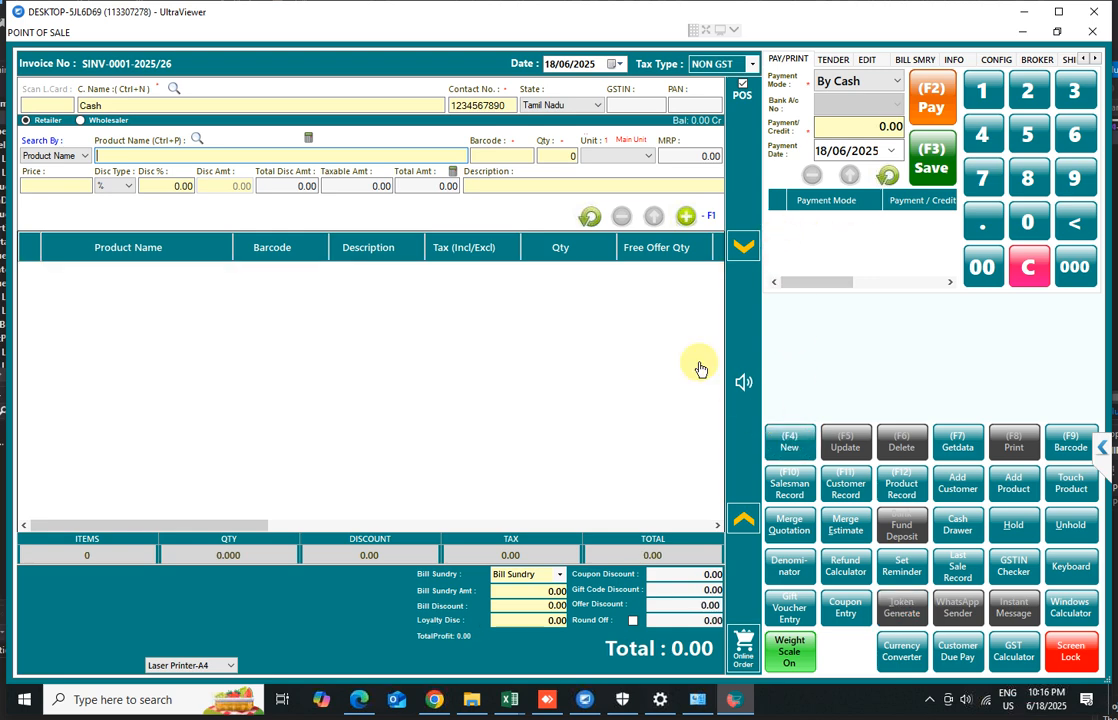
Step: Add Rockey Pant to the bill twice by barcode 1000001, for a quantity of 2
left_click(507, 157)
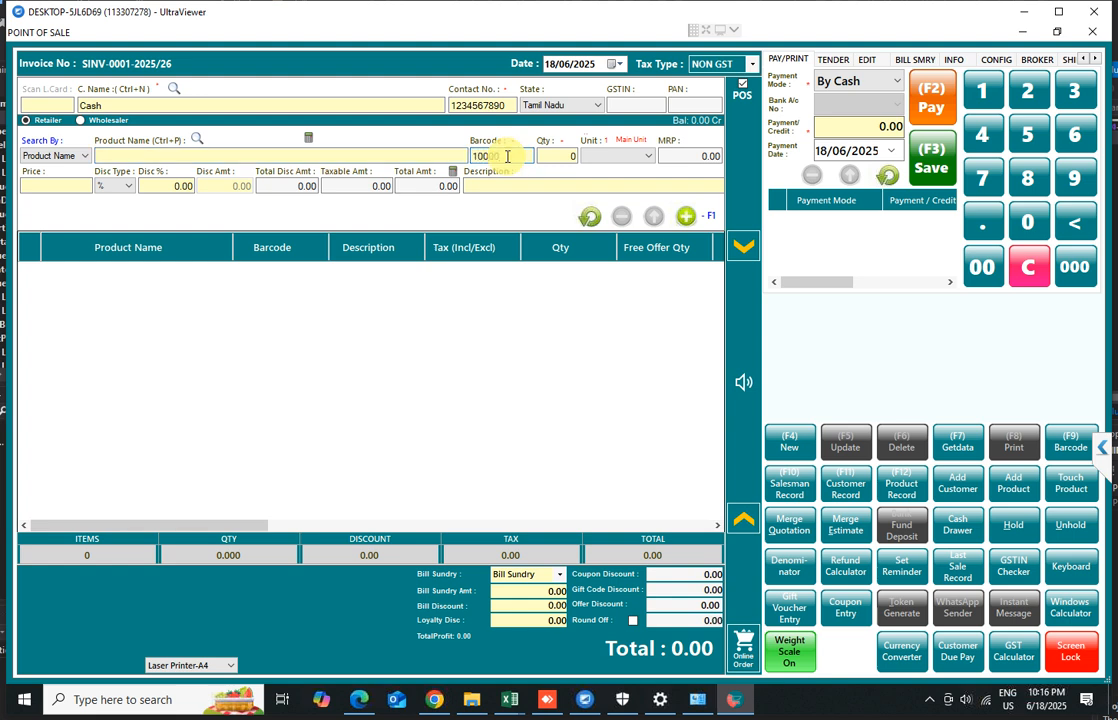
key("Return")
key("Return")
key("Return")
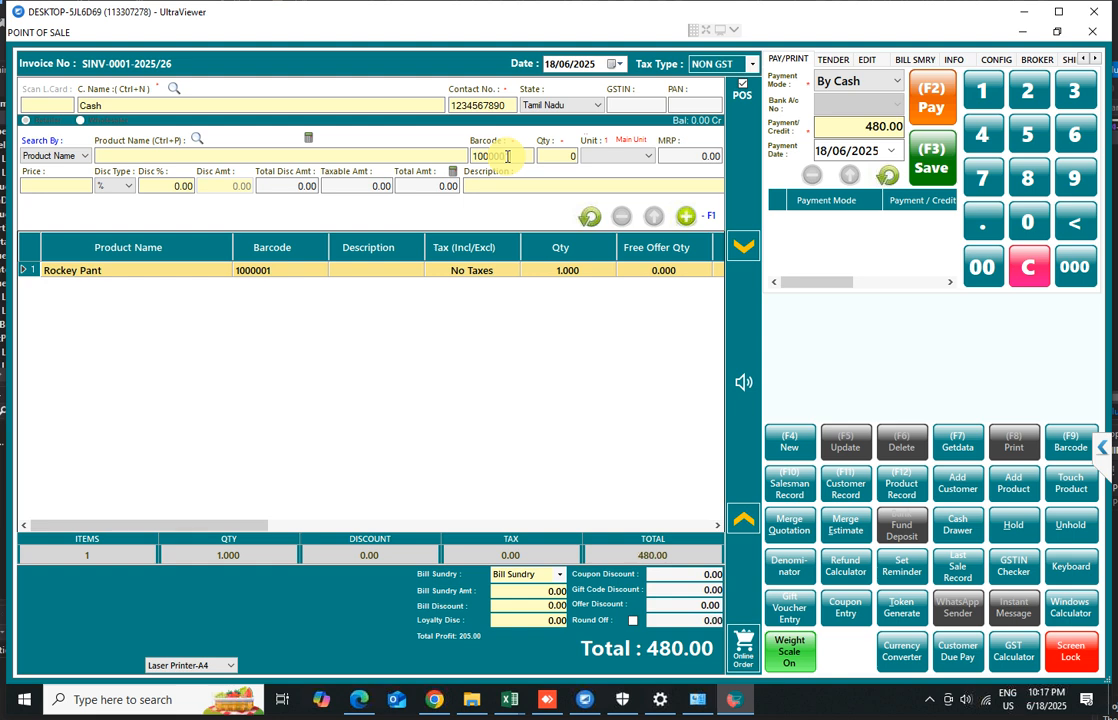
key("Return")
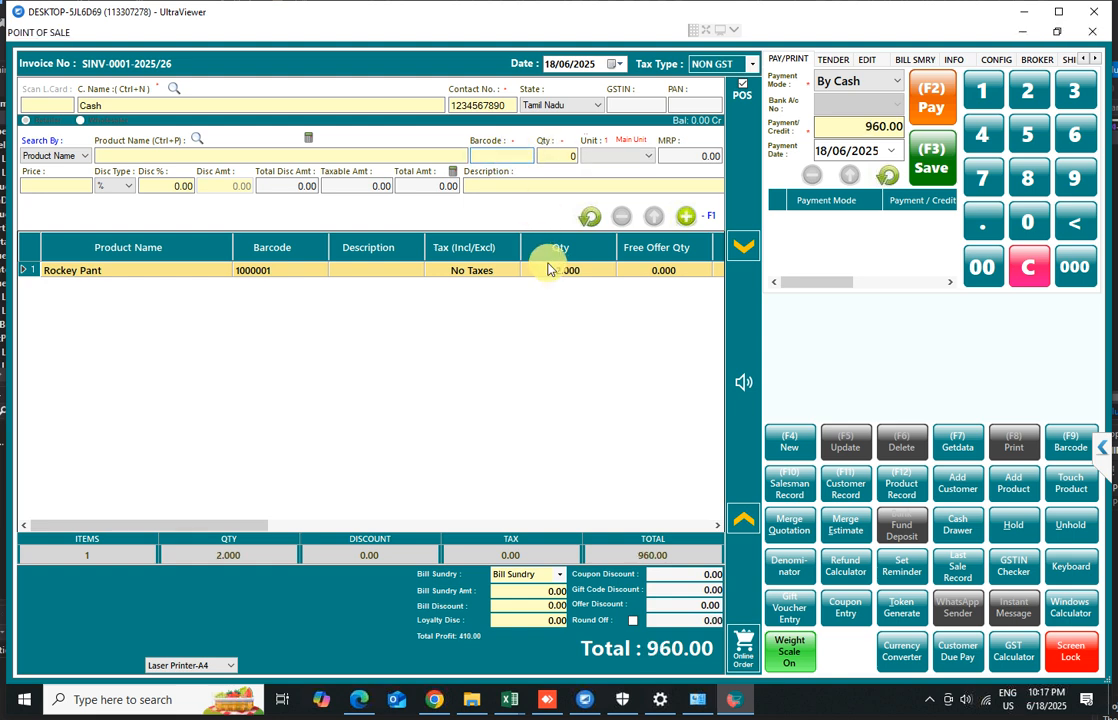
Step: Remove the Rockey Pant line and start a blank bill
left_click(559, 272)
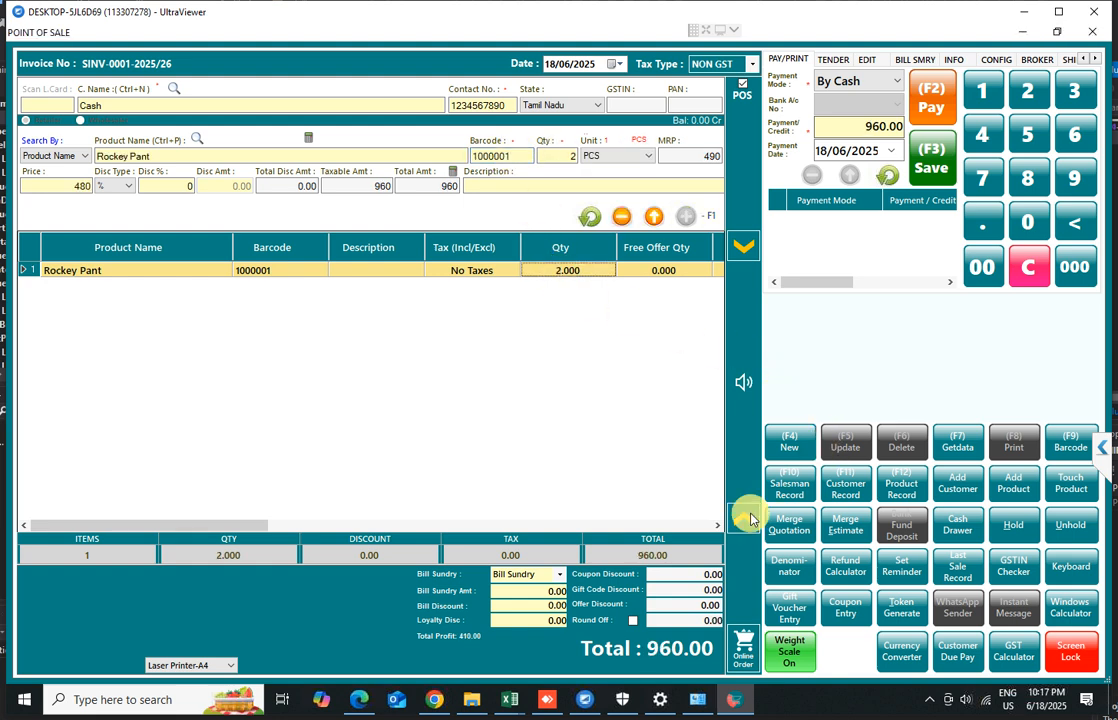
left_click(621, 217)
left_click(787, 450)
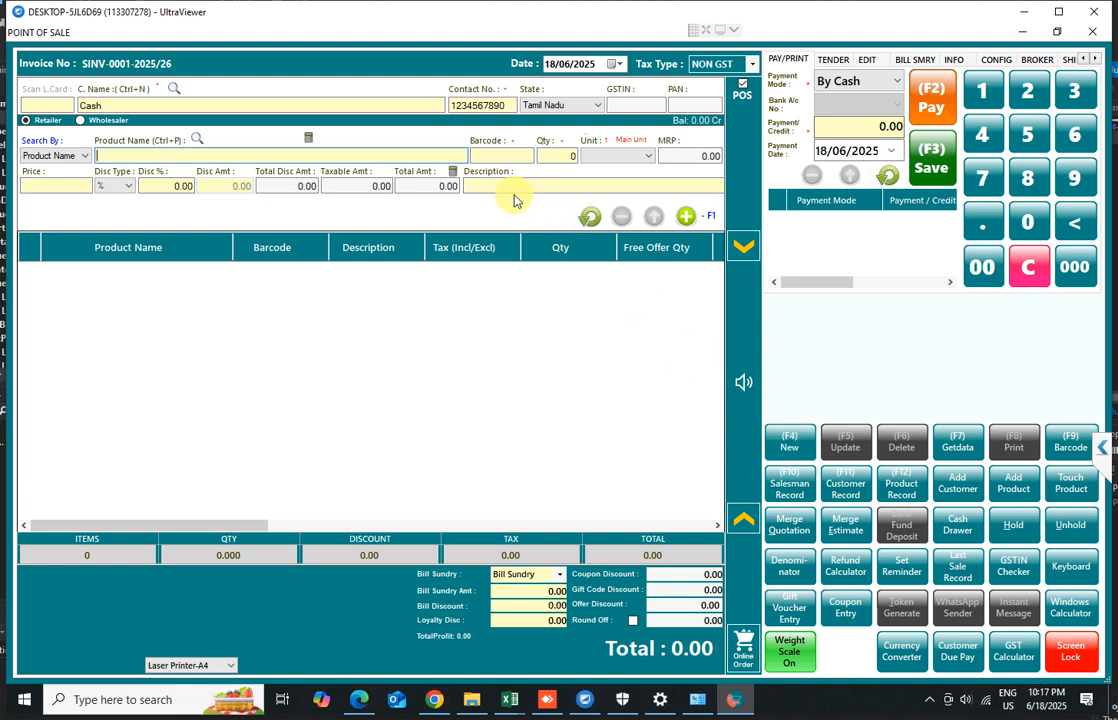
Step: Add eight Rockey Pant with the barcode entry 8*1000001, and save the cash sale with its invoice printed
left_click(1068, 450)
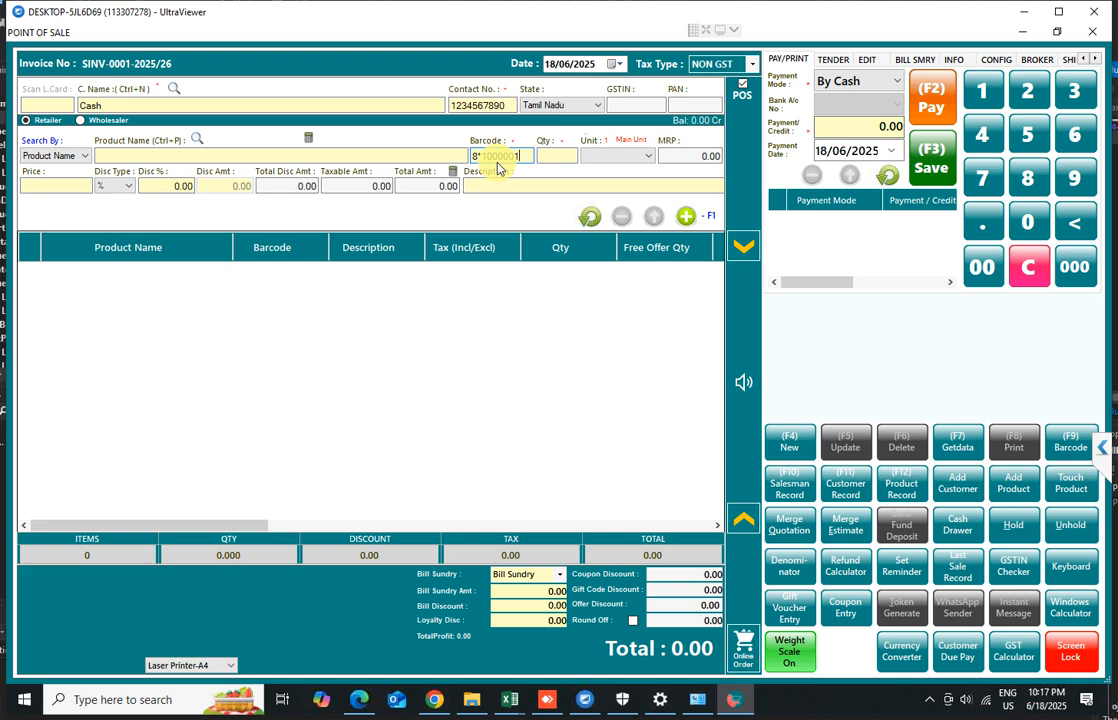
key("Return")
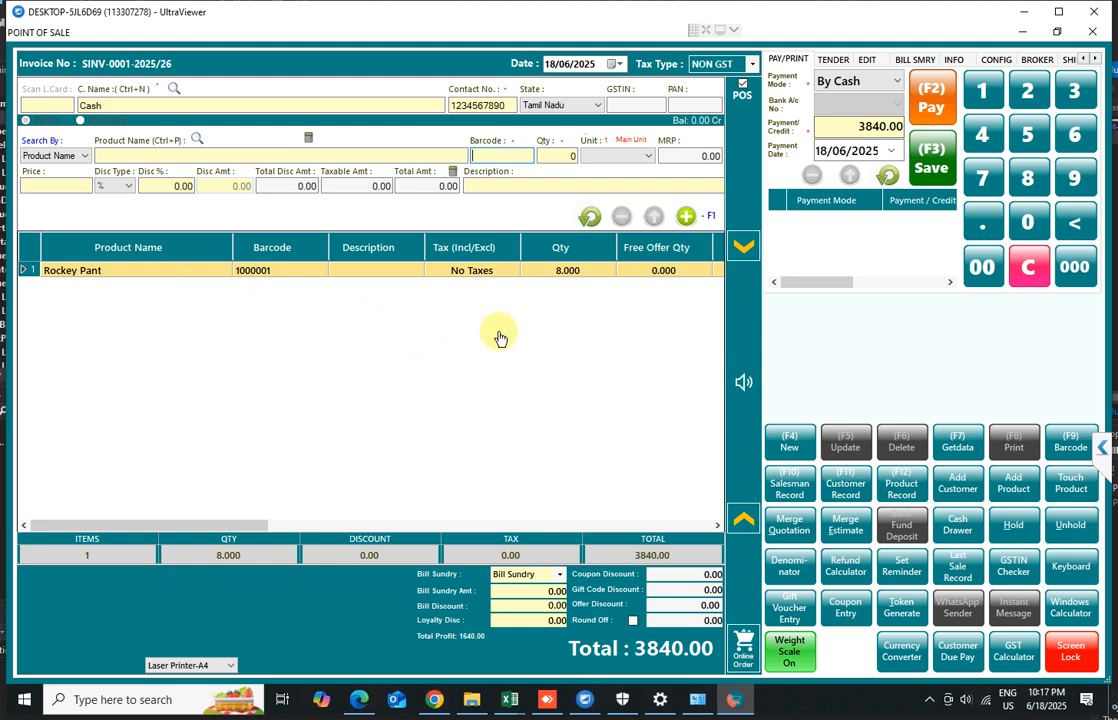
left_click(933, 161)
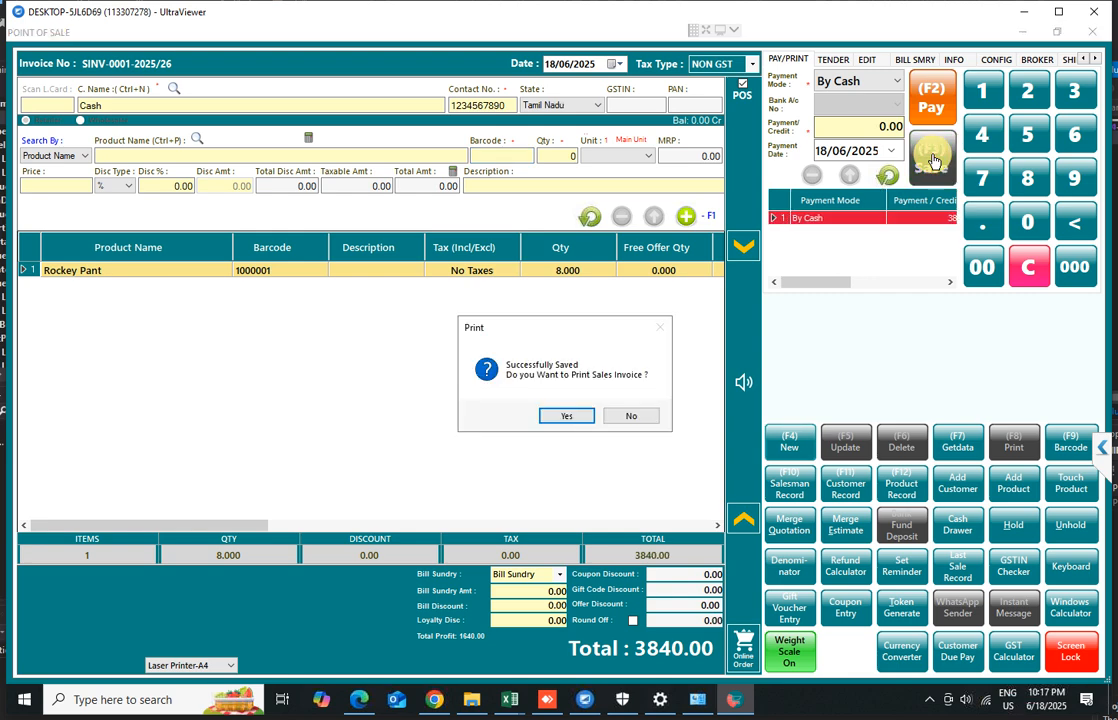
left_click(565, 417)
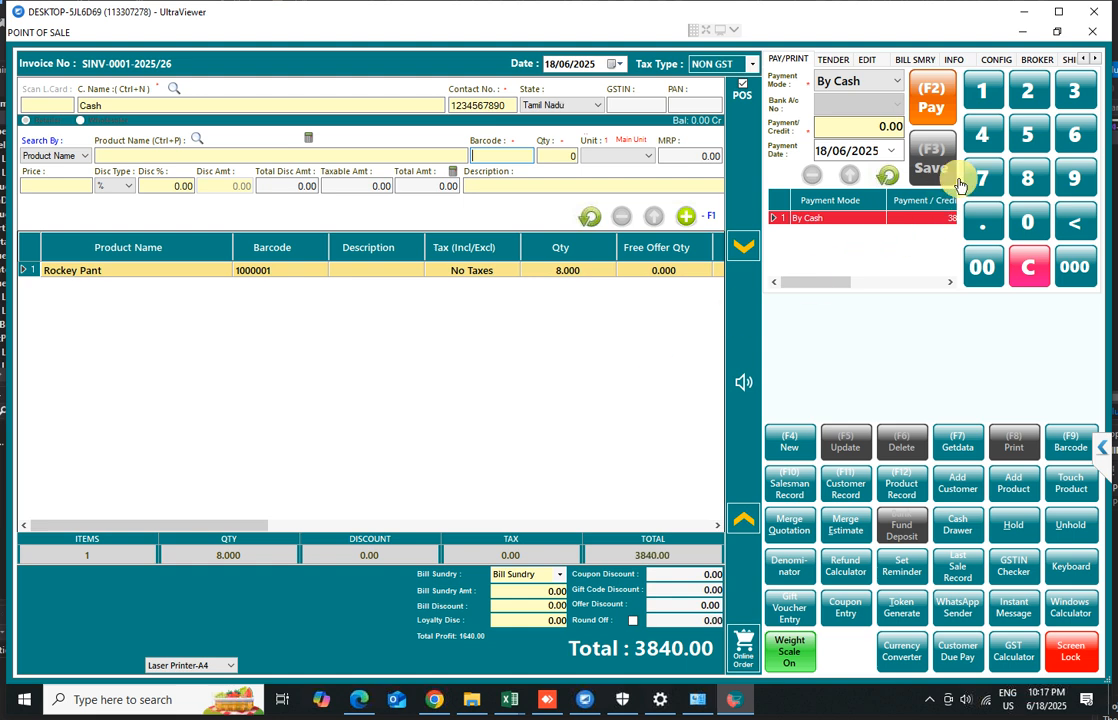
Step: Add one Rockey Pant by barcode 1000001 to a new bill, and open its line for editing
left_click(786, 445)
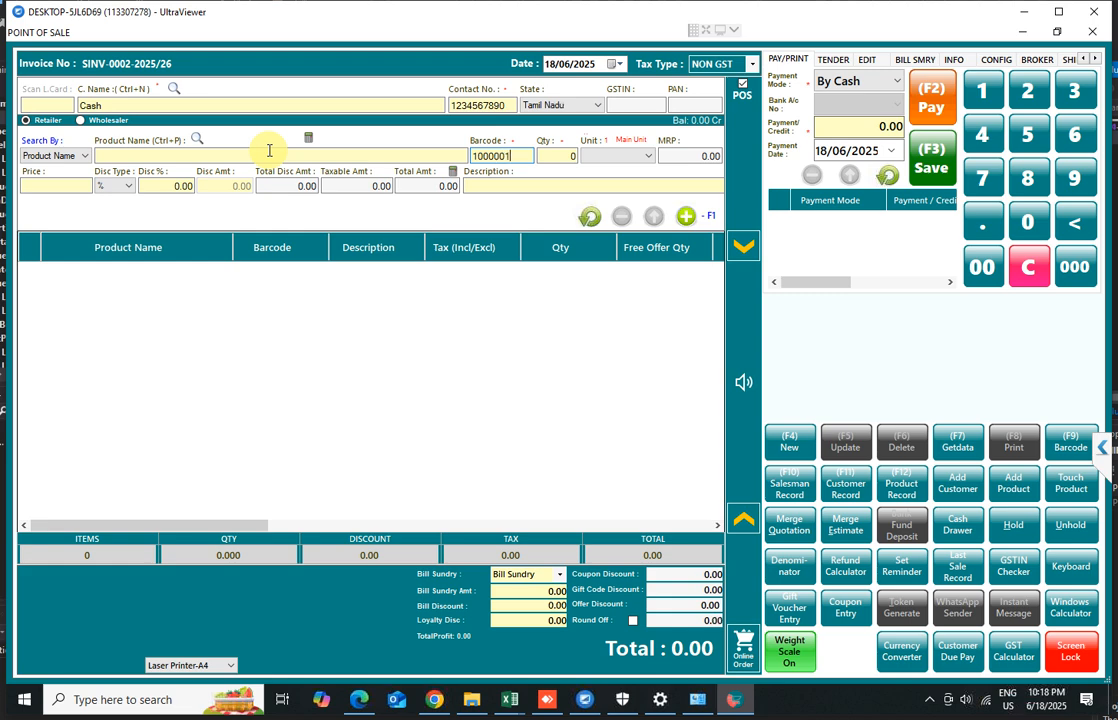
key("Return")
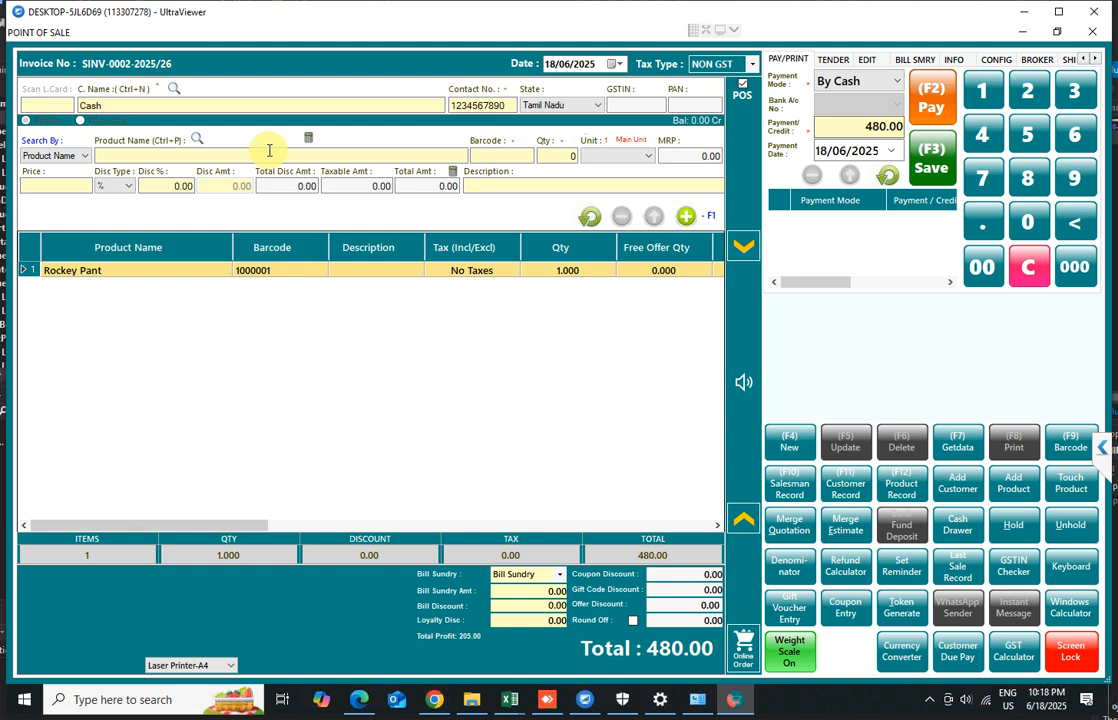
left_click(303, 278)
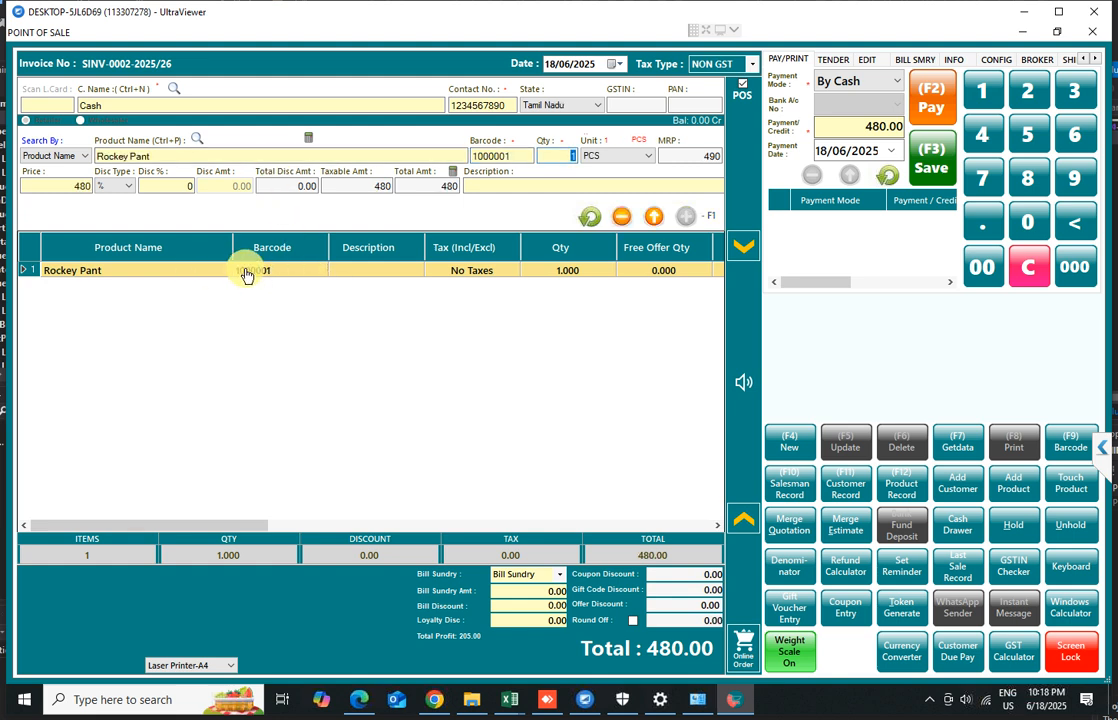
left_click(205, 274)
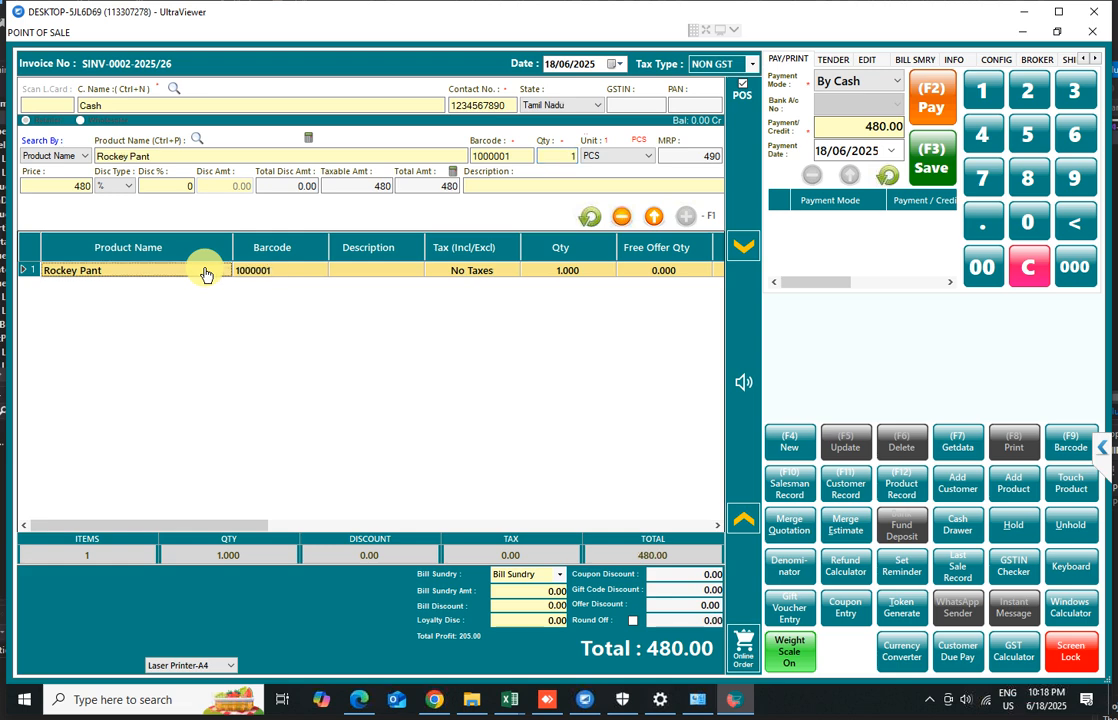
Step: Try a price of 450 on the Rockey Pant line, and set it back to 480
left_click(80, 186)
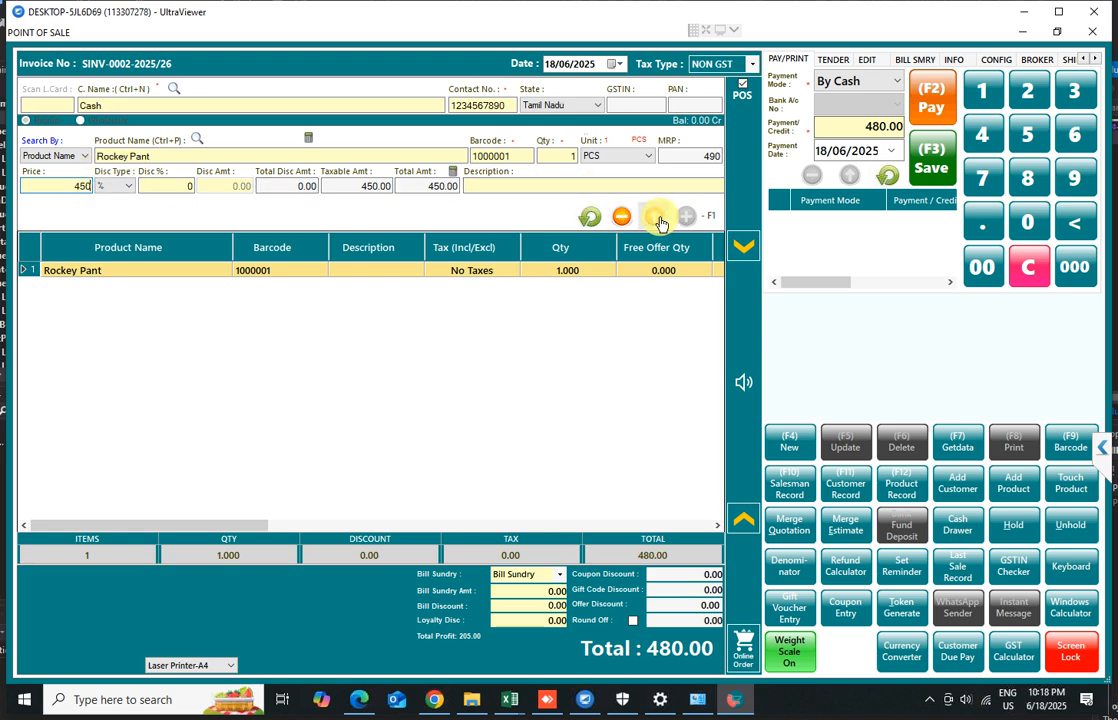
left_click(73, 186)
type("480")
Step: Apply a 10% discount to the Rockey Pant line and update it on the bill
left_click(178, 187)
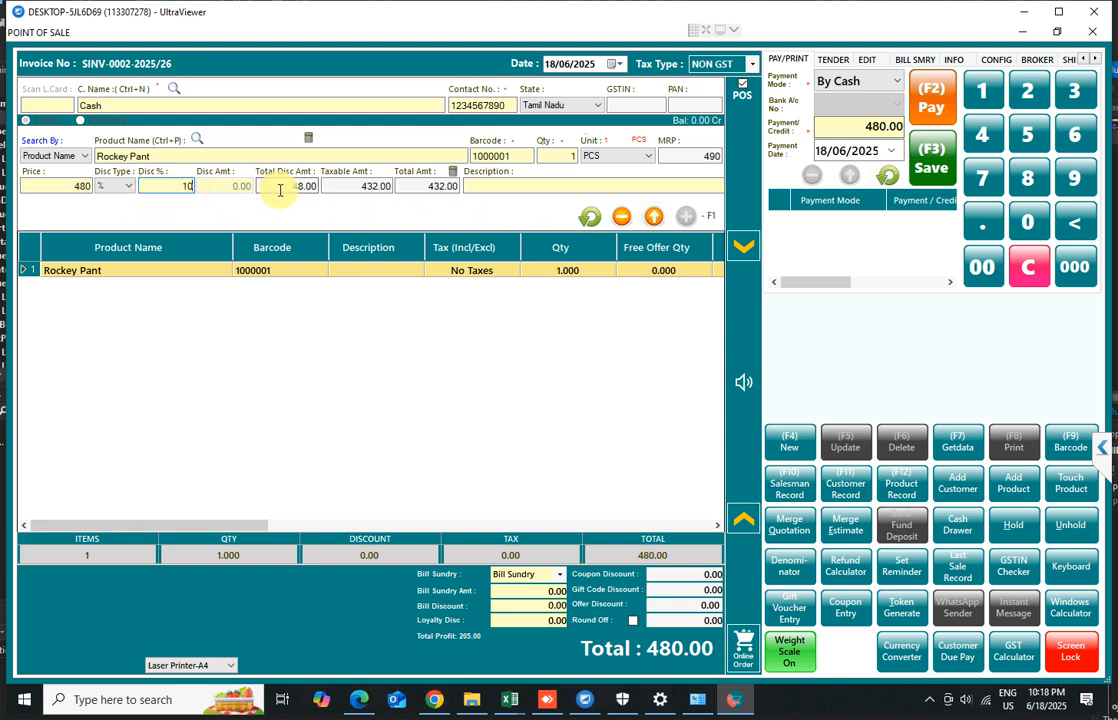
left_click(295, 186)
left_click(368, 186)
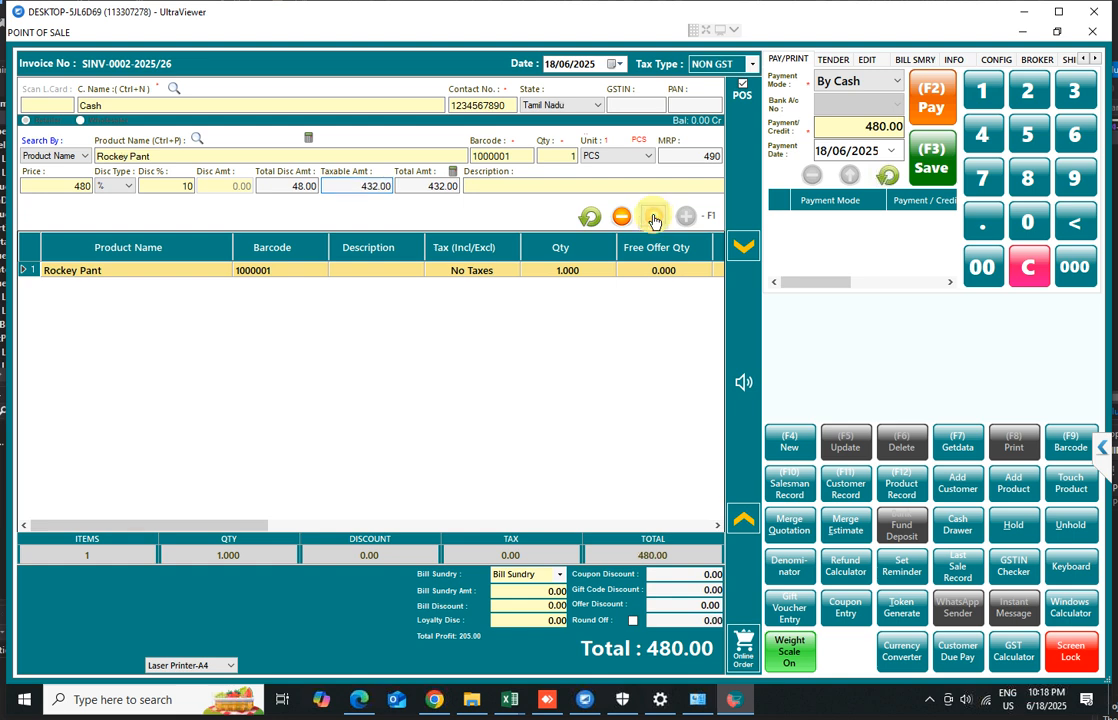
left_click(654, 217)
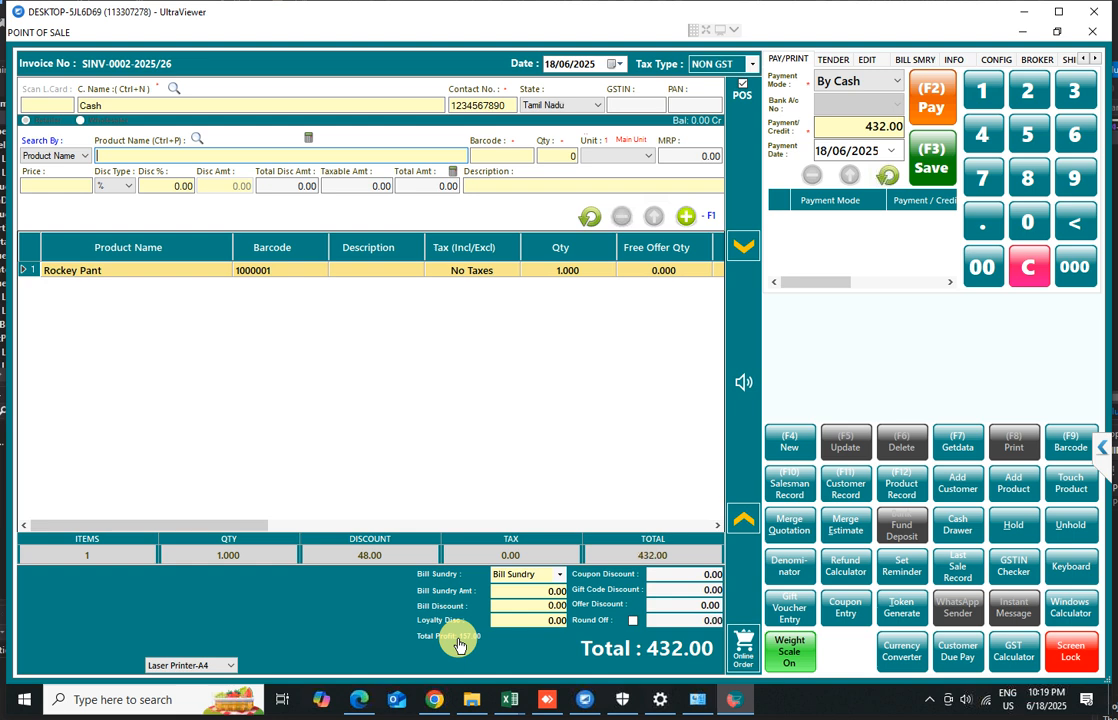
mouse_move(586, 700)
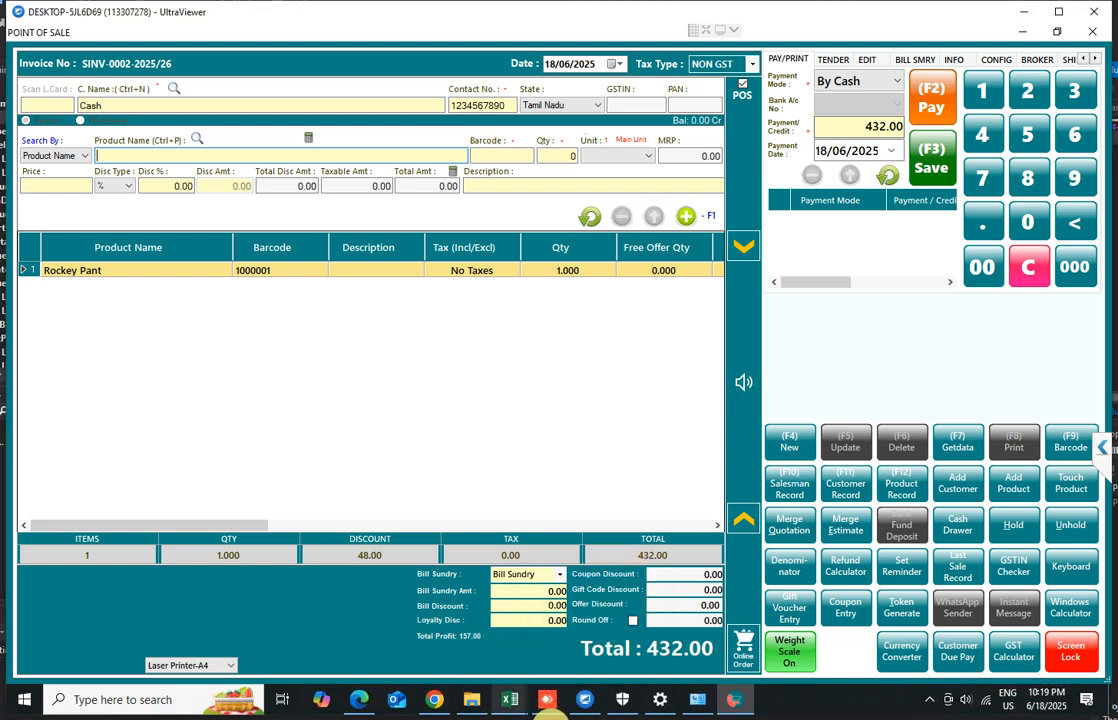
mouse_move(505, 700)
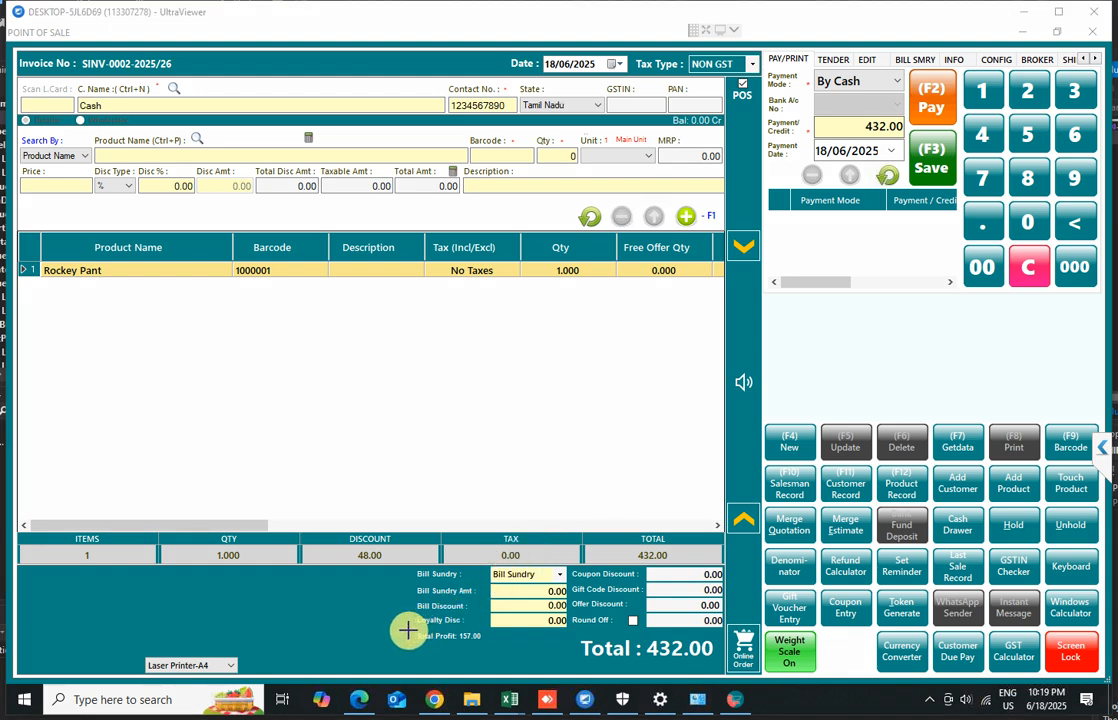
left_click_drag(407, 629, 493, 646)
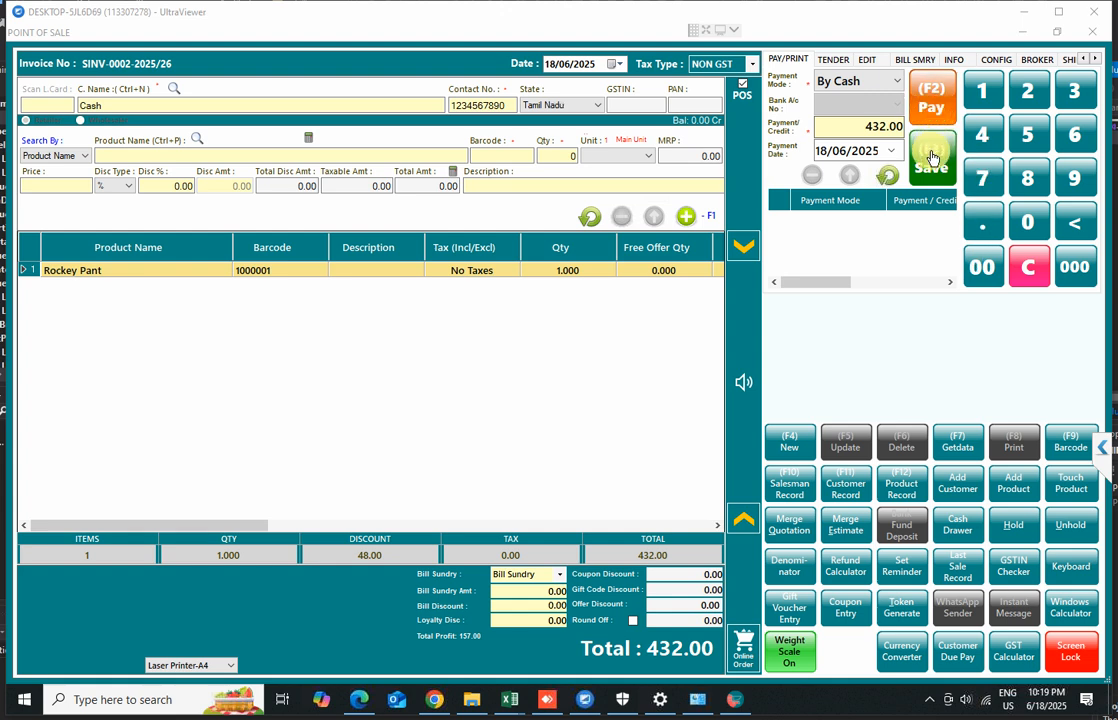
Step: Save the discounted bill as a cash sale without printing its invoice, and close the point of sale
left_click(888, 83)
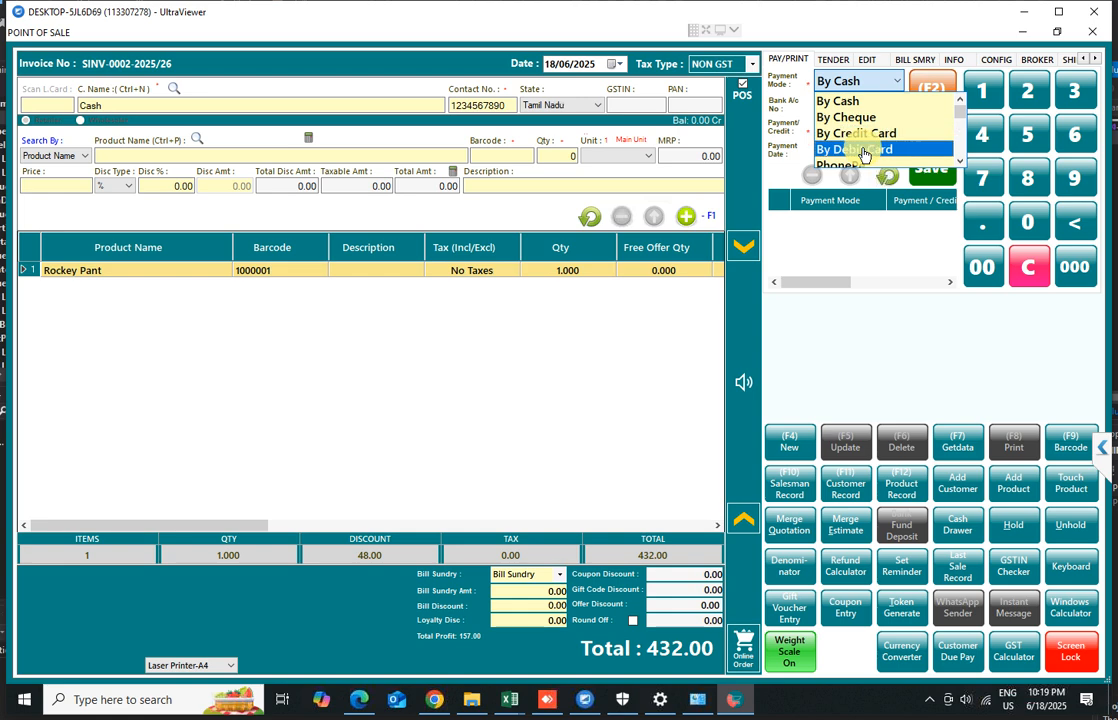
scroll(860, 150, "down", 2)
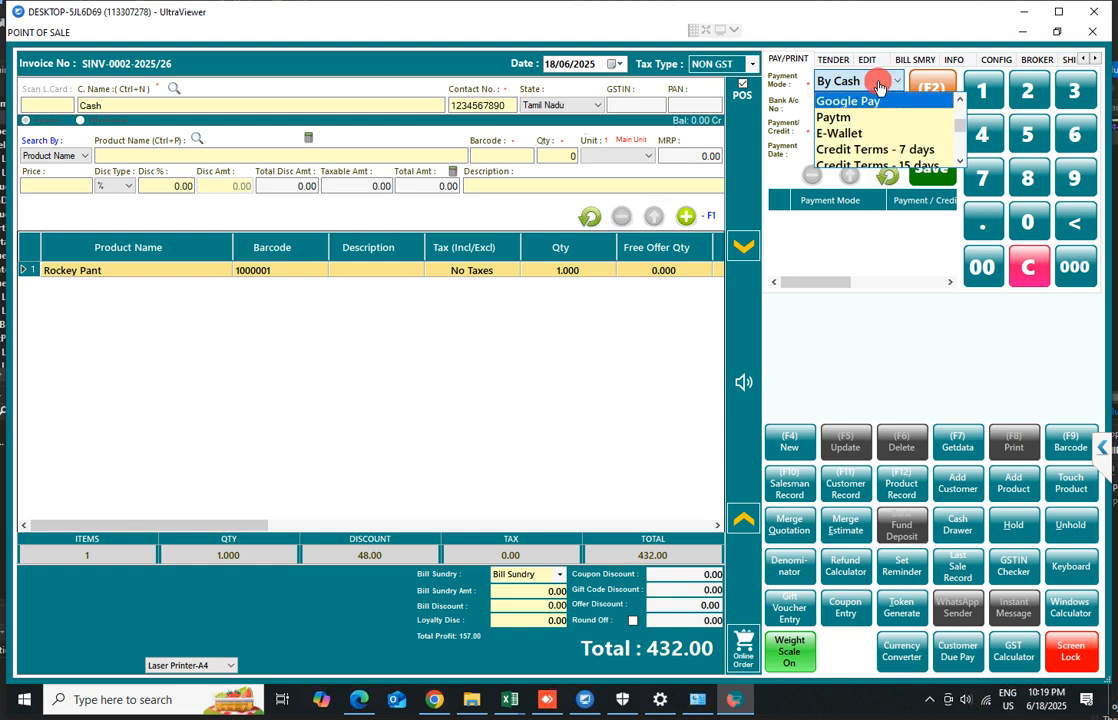
left_click(888, 79)
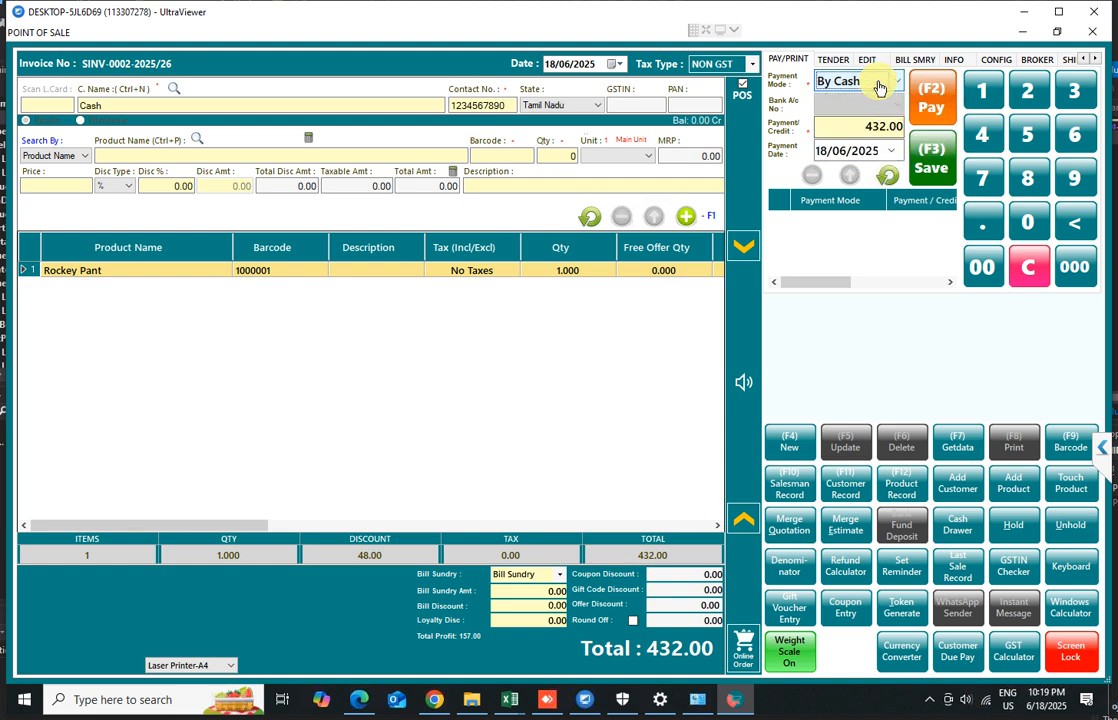
left_click(928, 162)
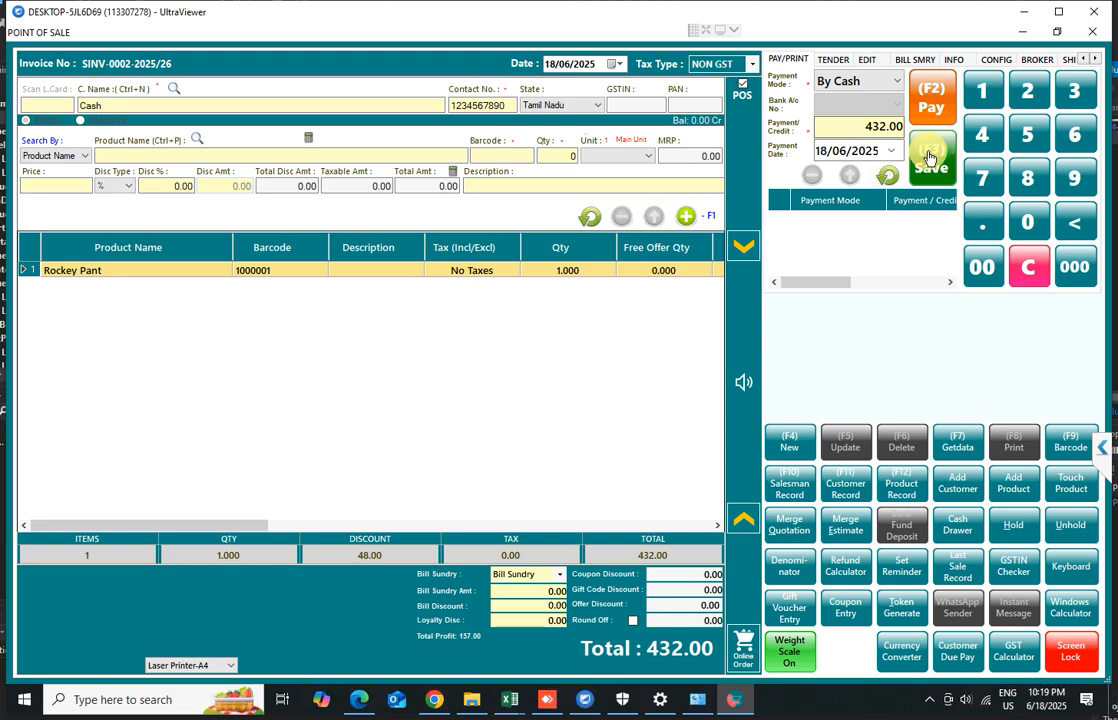
left_click(928, 157)
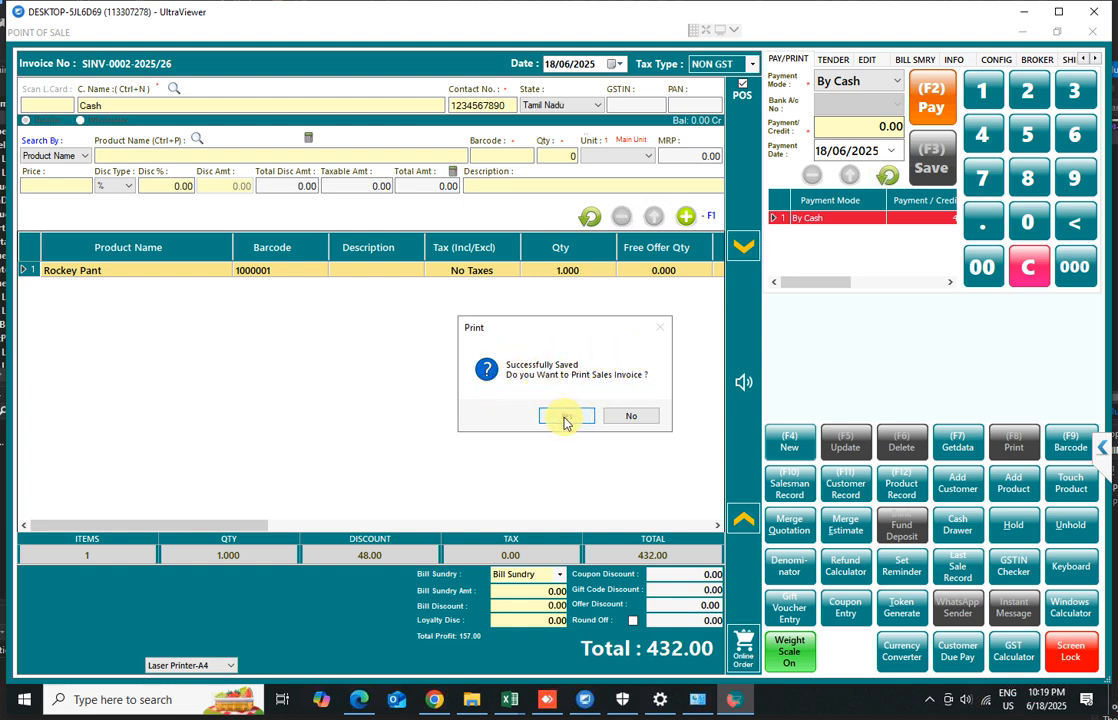
left_click(638, 418)
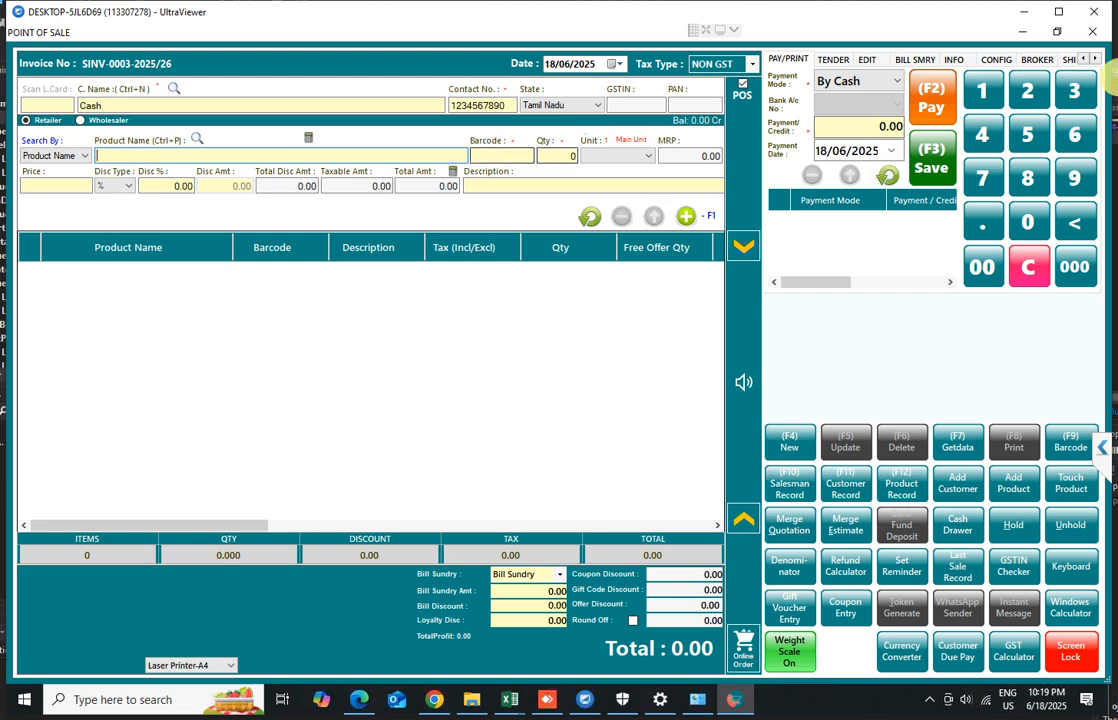
left_click(1094, 31)
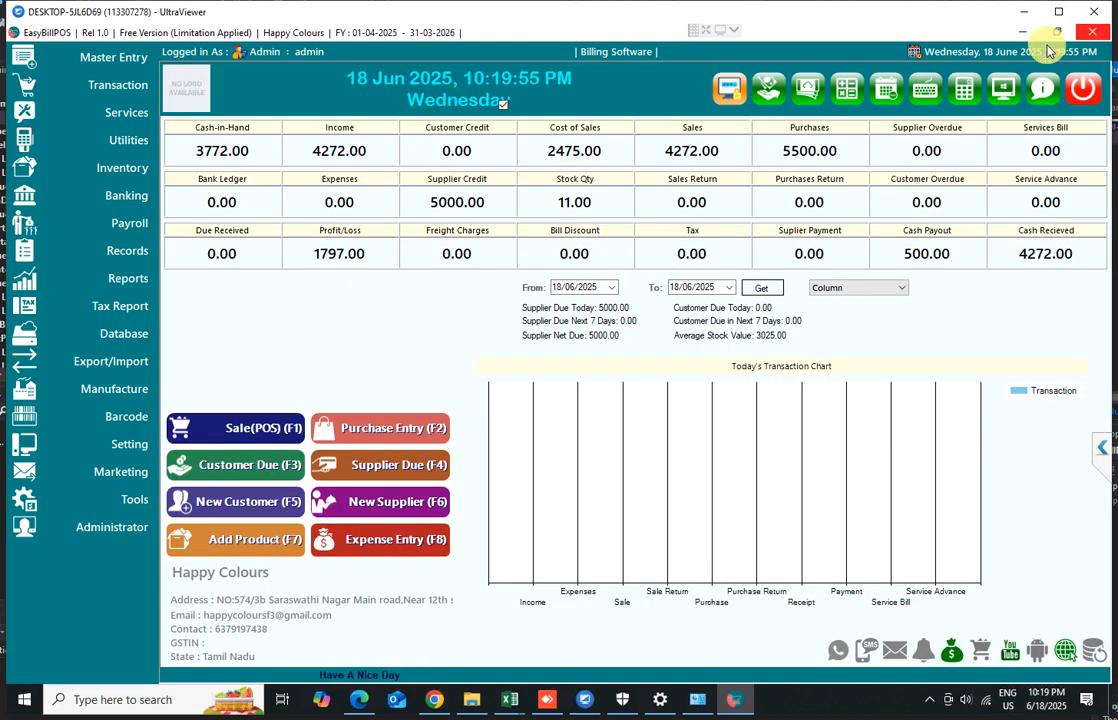
Step: Save a terminal setting for this computer with Canon E470 series as the default printer
left_click(112, 456)
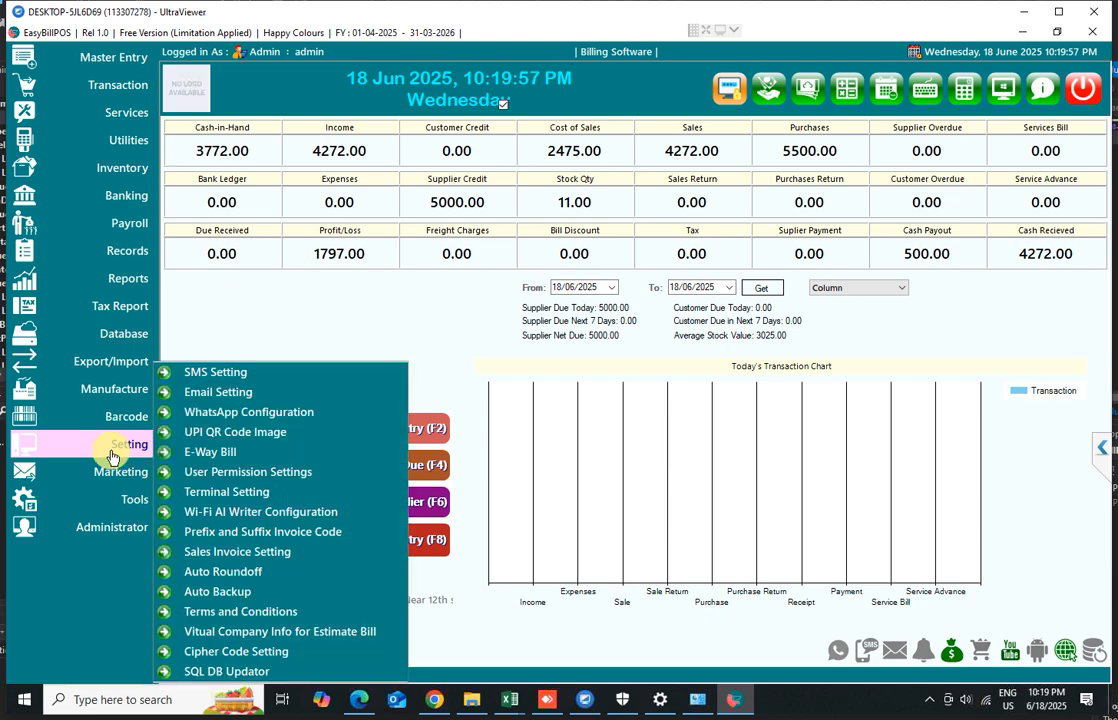
left_click(251, 497)
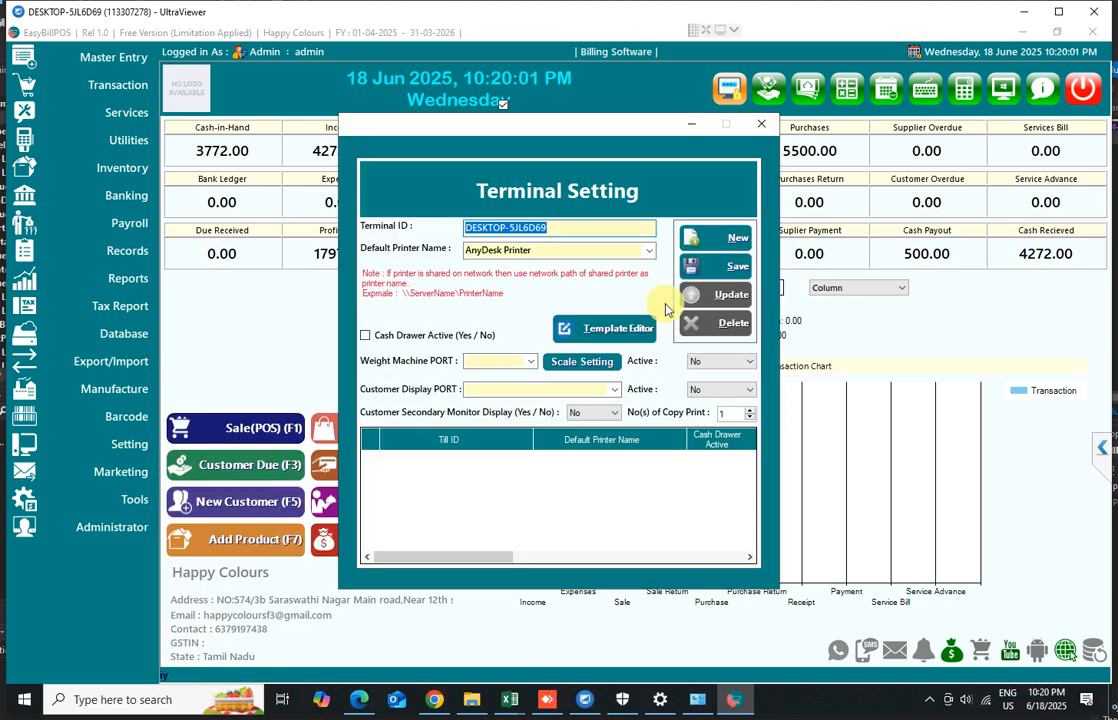
left_click(647, 257)
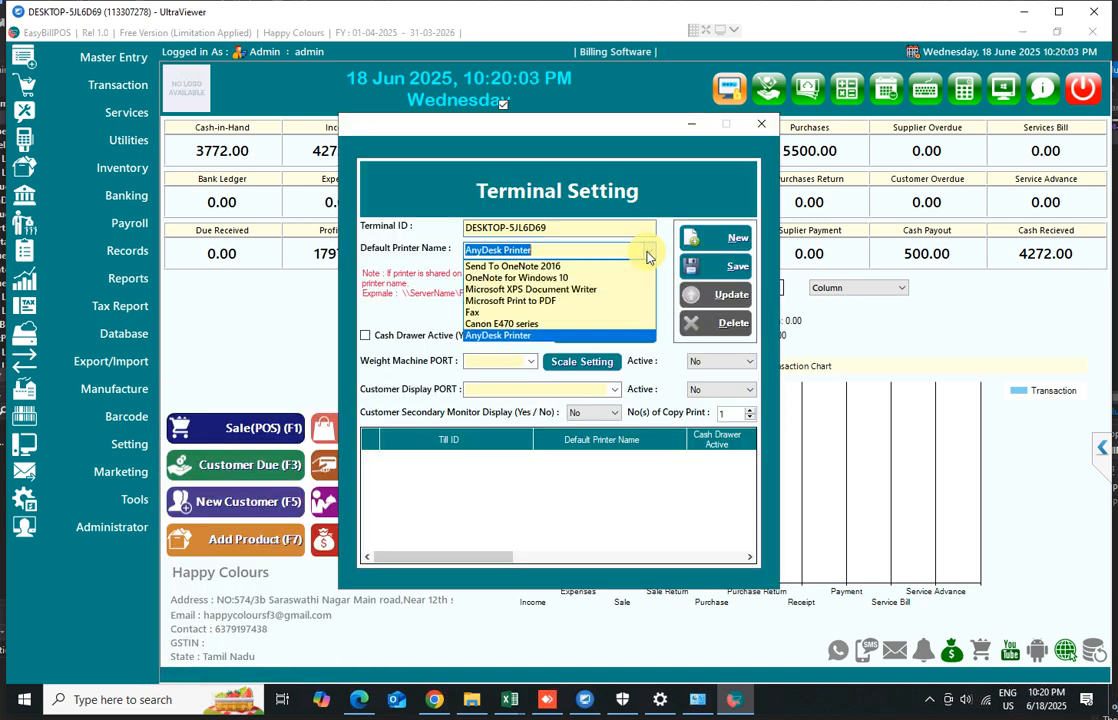
left_click(480, 325)
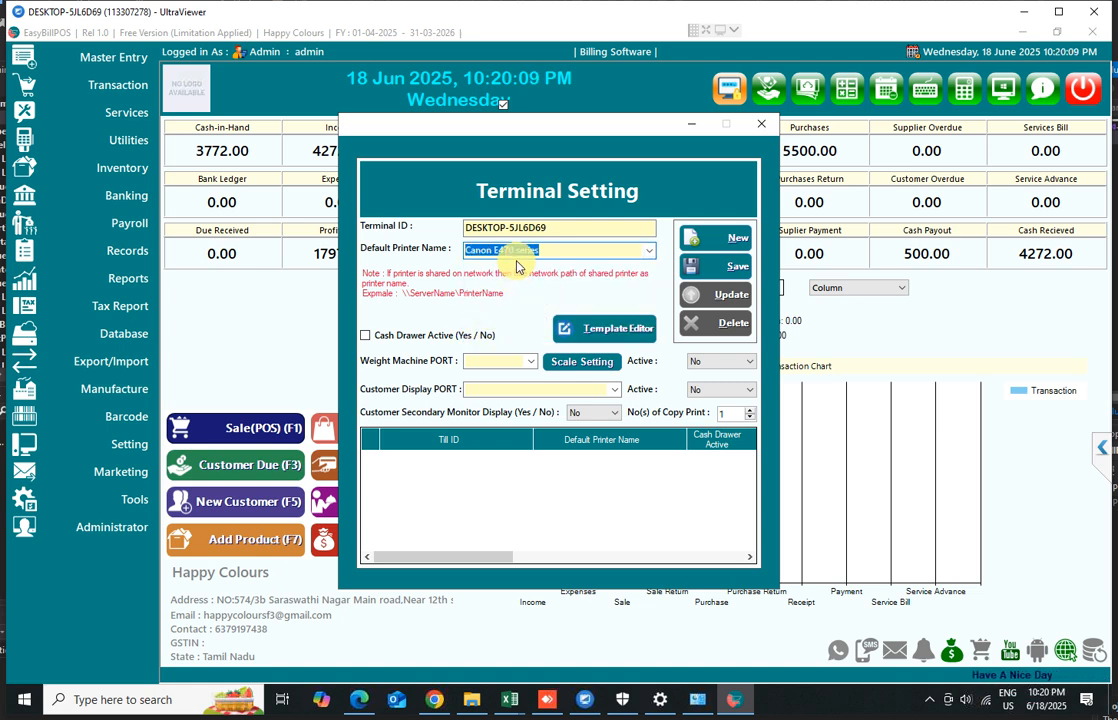
left_click(705, 265)
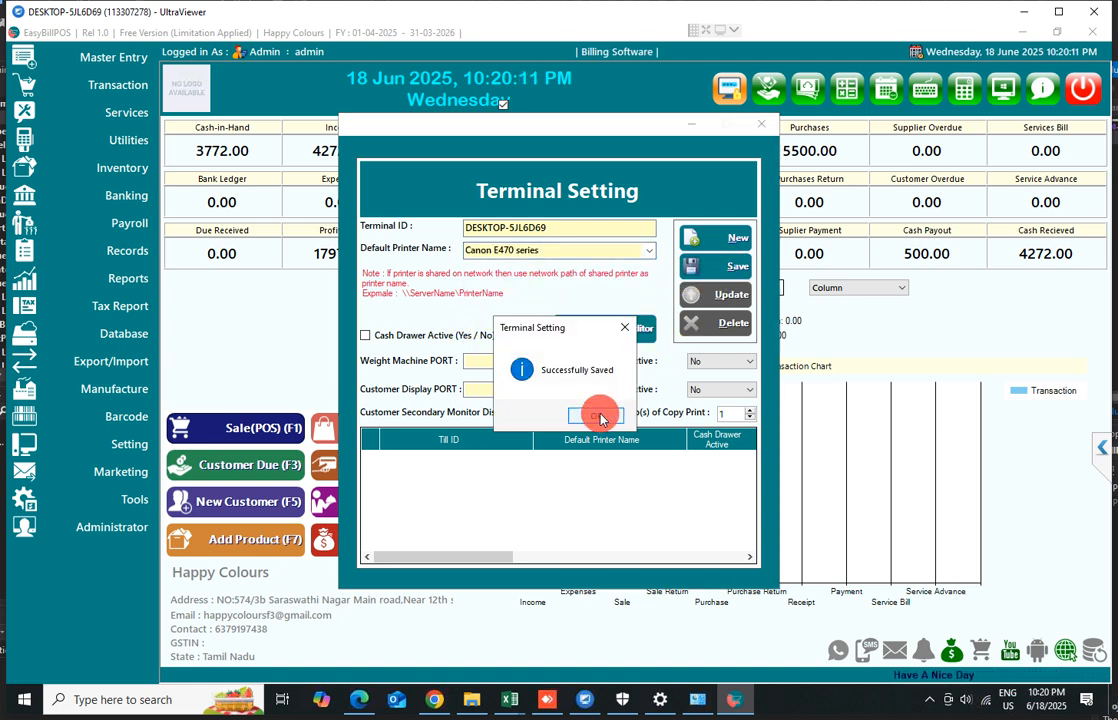
left_click(606, 414)
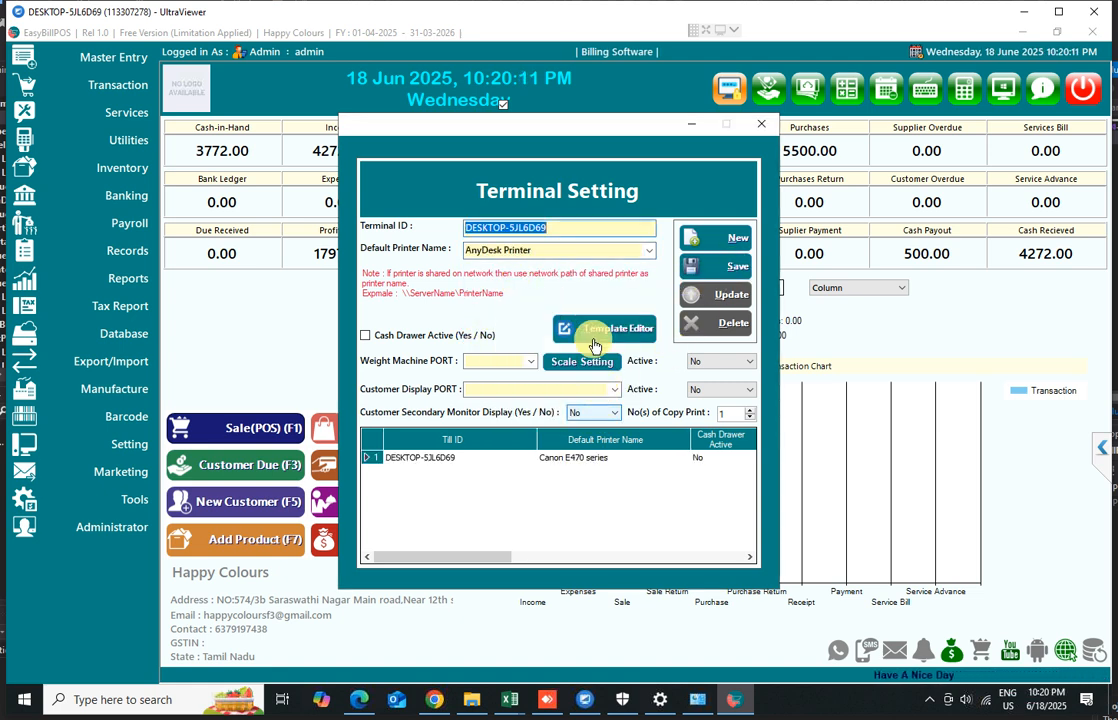
left_click(760, 125)
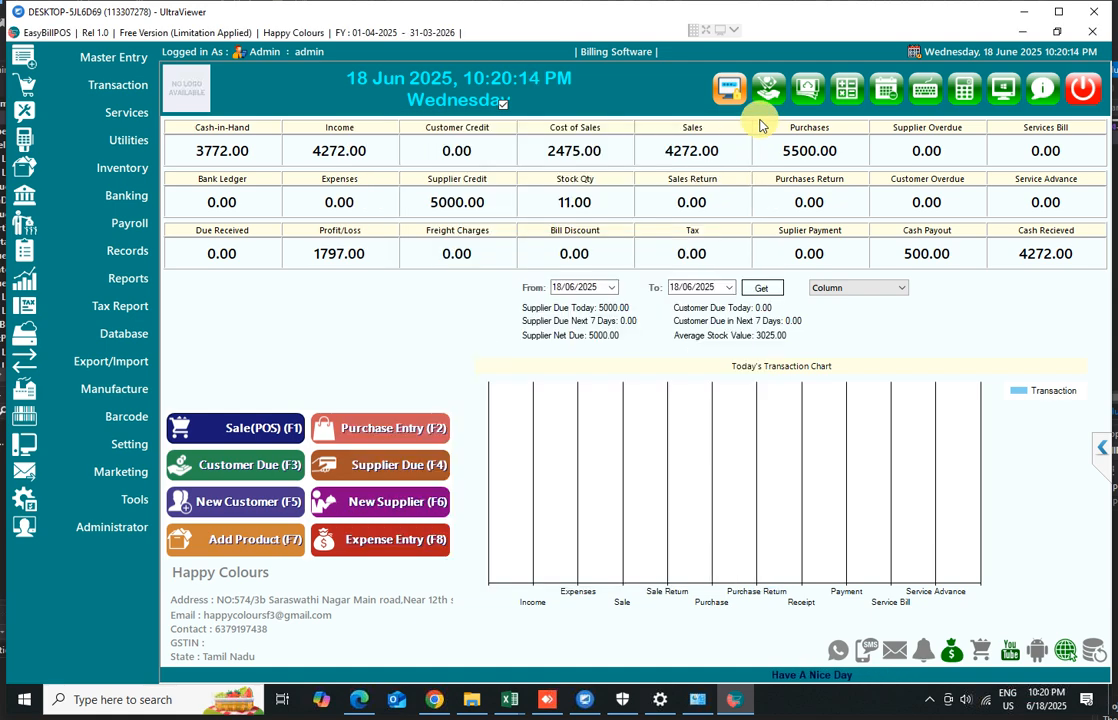
Step: Save the sales invoice setting with header INVOICE, last sale date display No, and Laser Printer-A4 as the default template
left_click(125, 444)
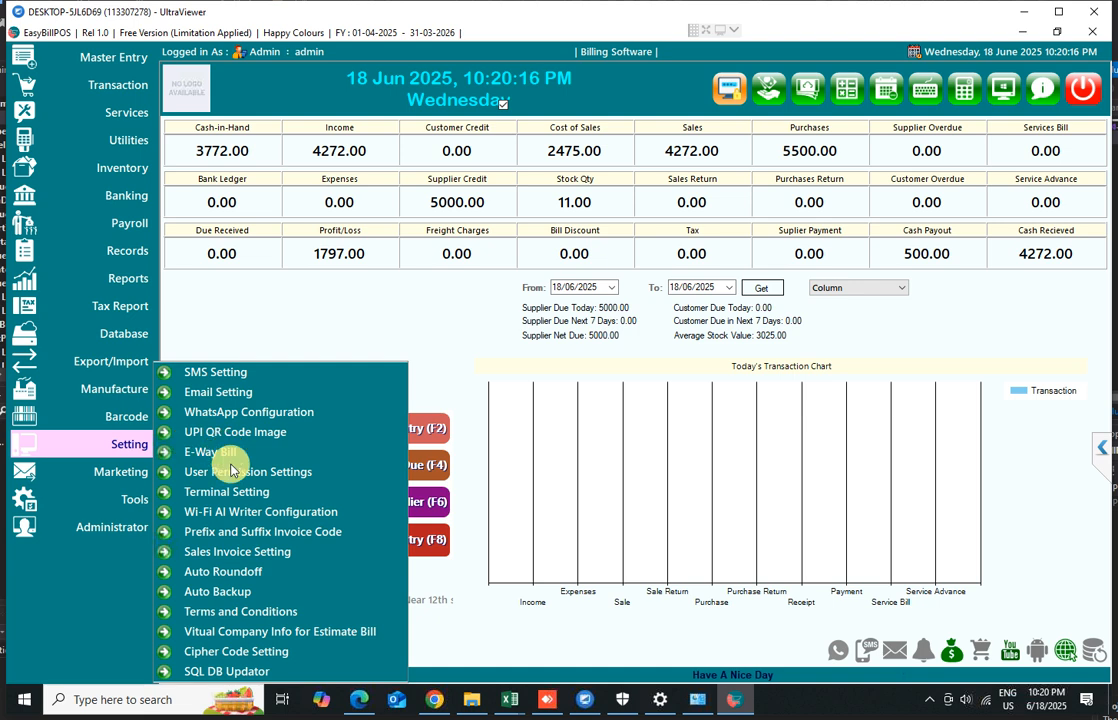
left_click(220, 552)
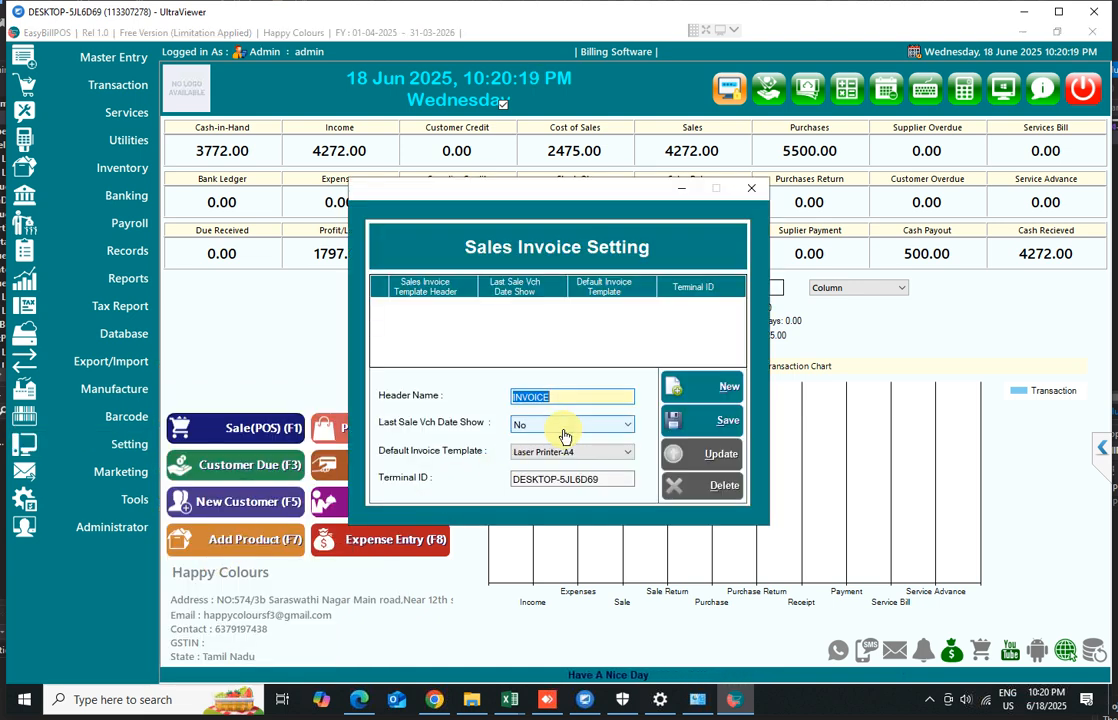
left_click(706, 422)
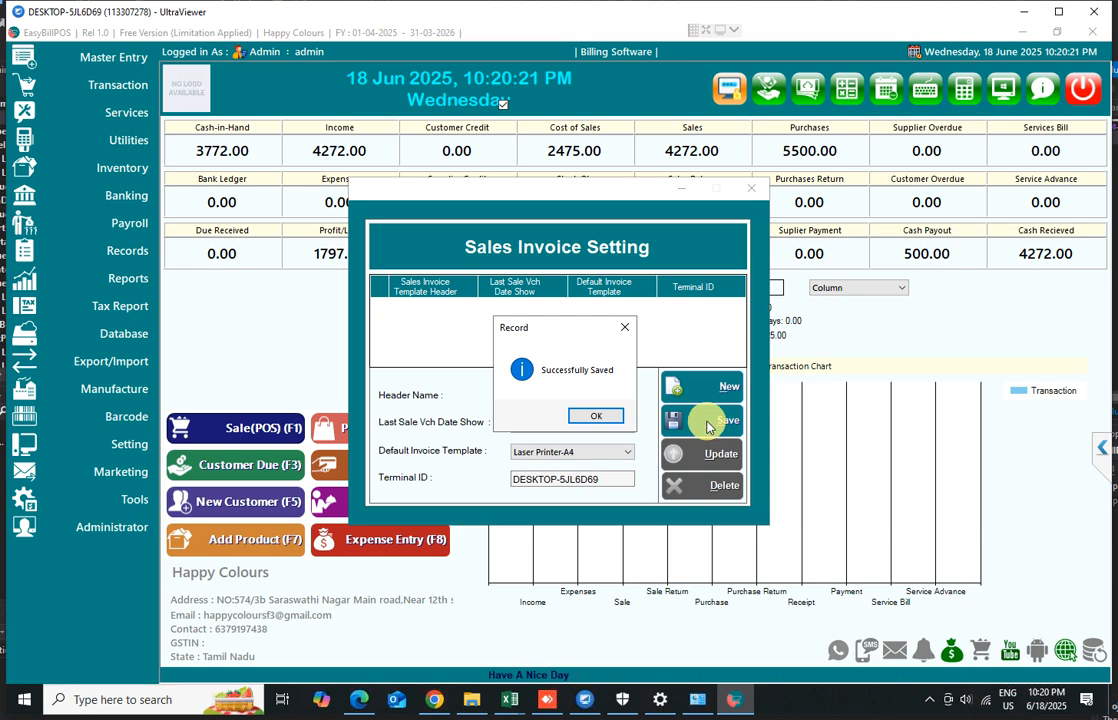
left_click(584, 419)
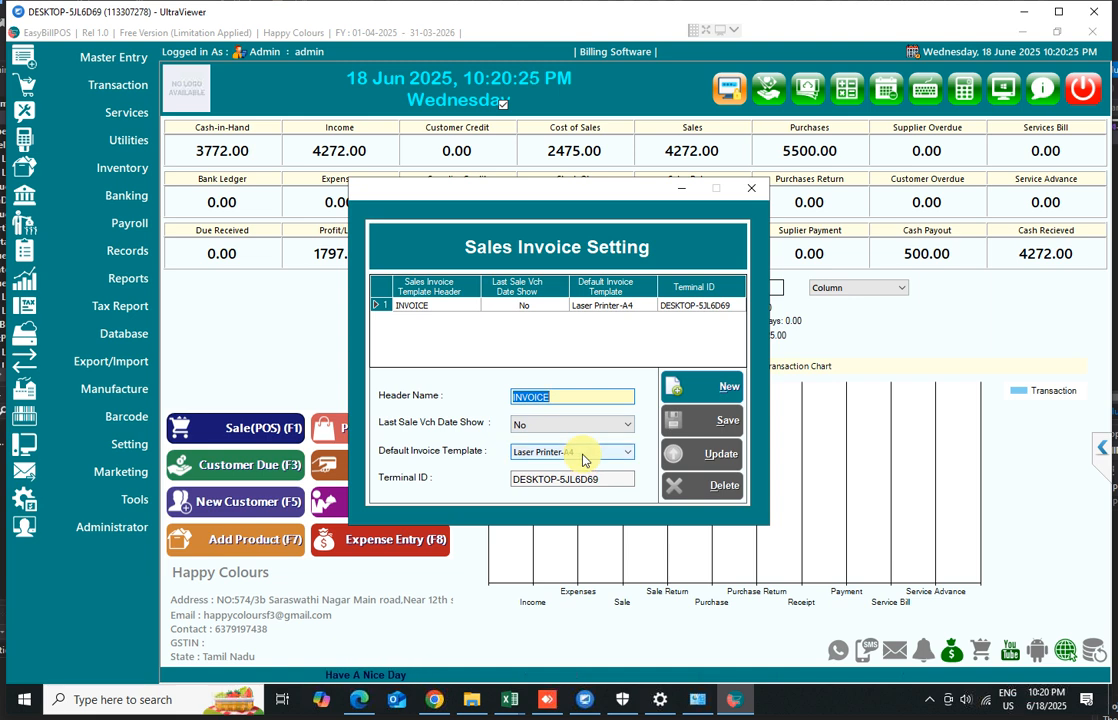
left_click(749, 189)
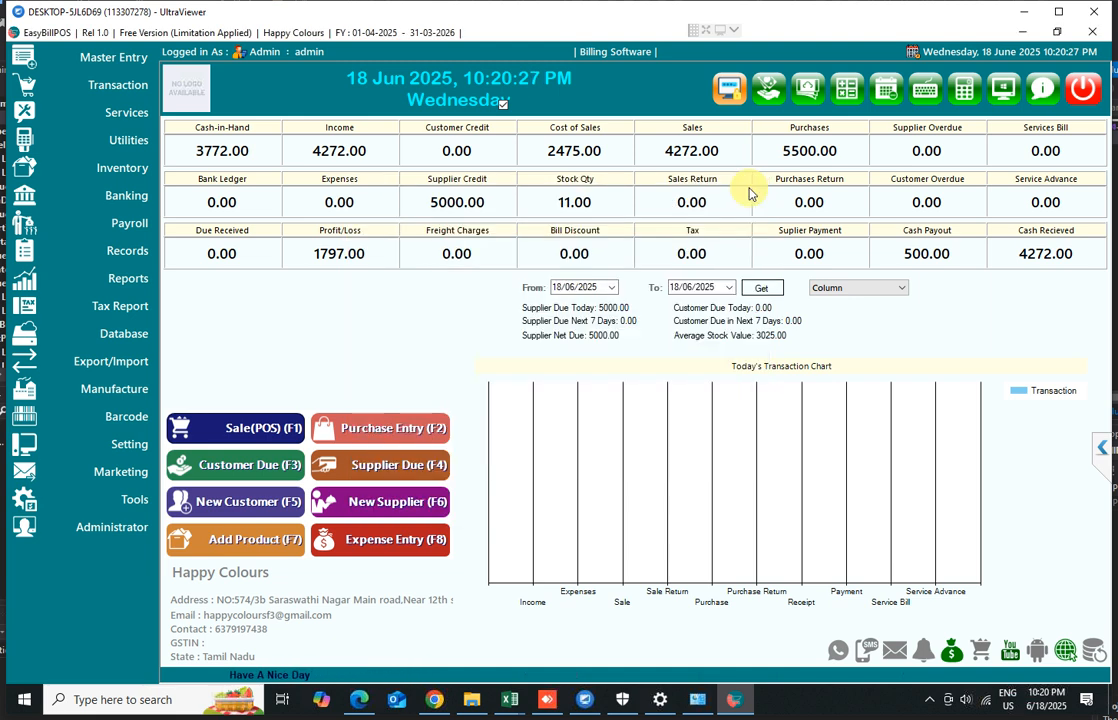
Step: Retrieve the saved discounted Rockey Pant sale in the point of sale, and review its invoice print preview down to the totals
left_click(257, 435)
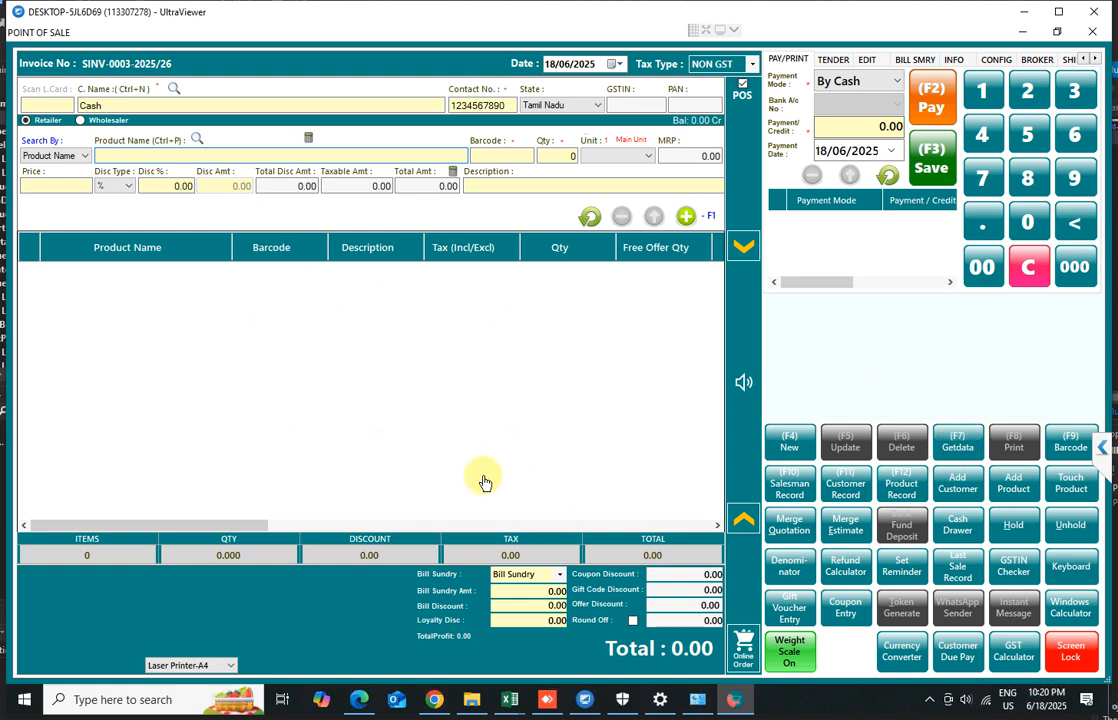
left_click(958, 447)
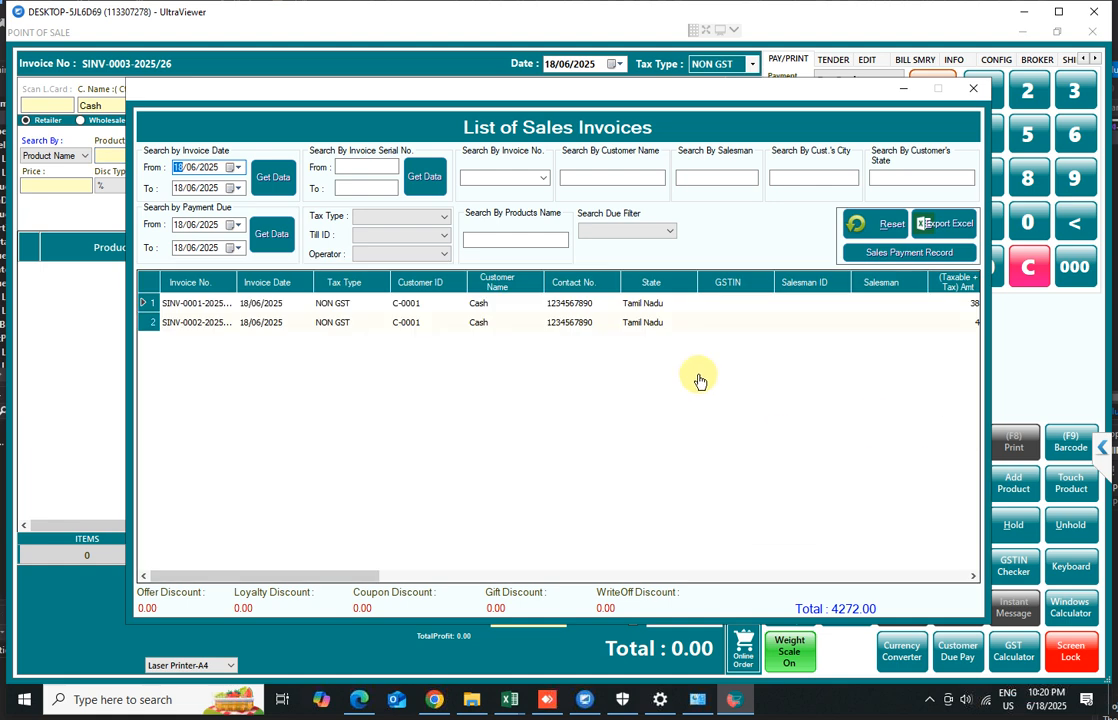
double_click(195, 325)
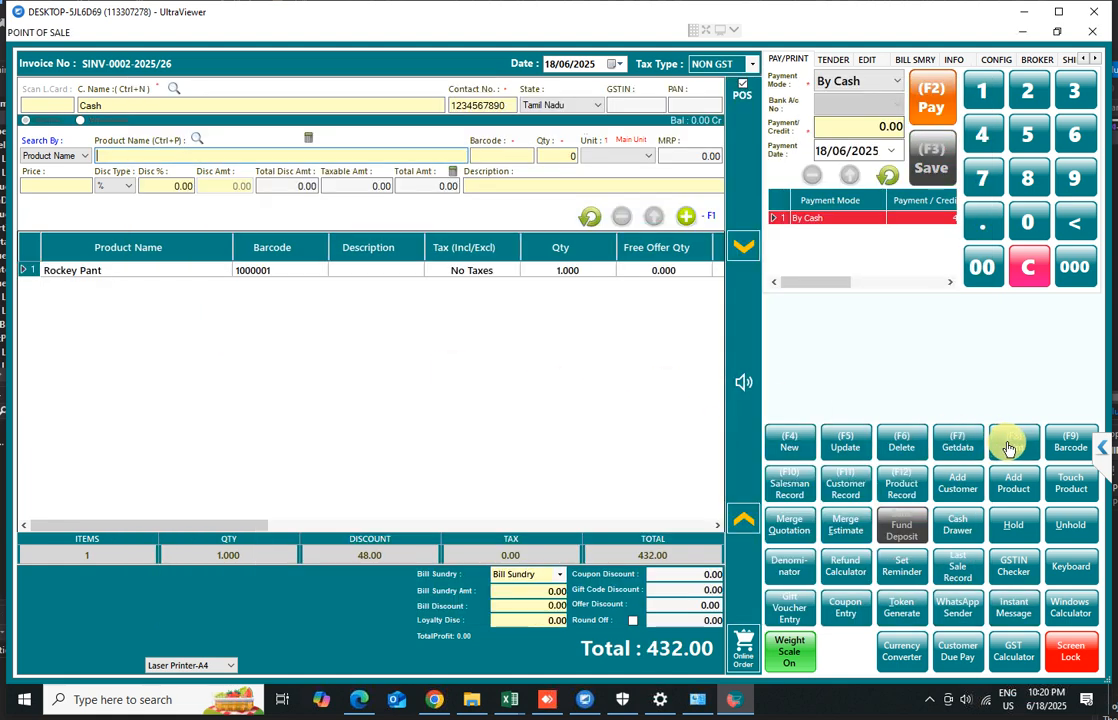
left_click(1018, 447)
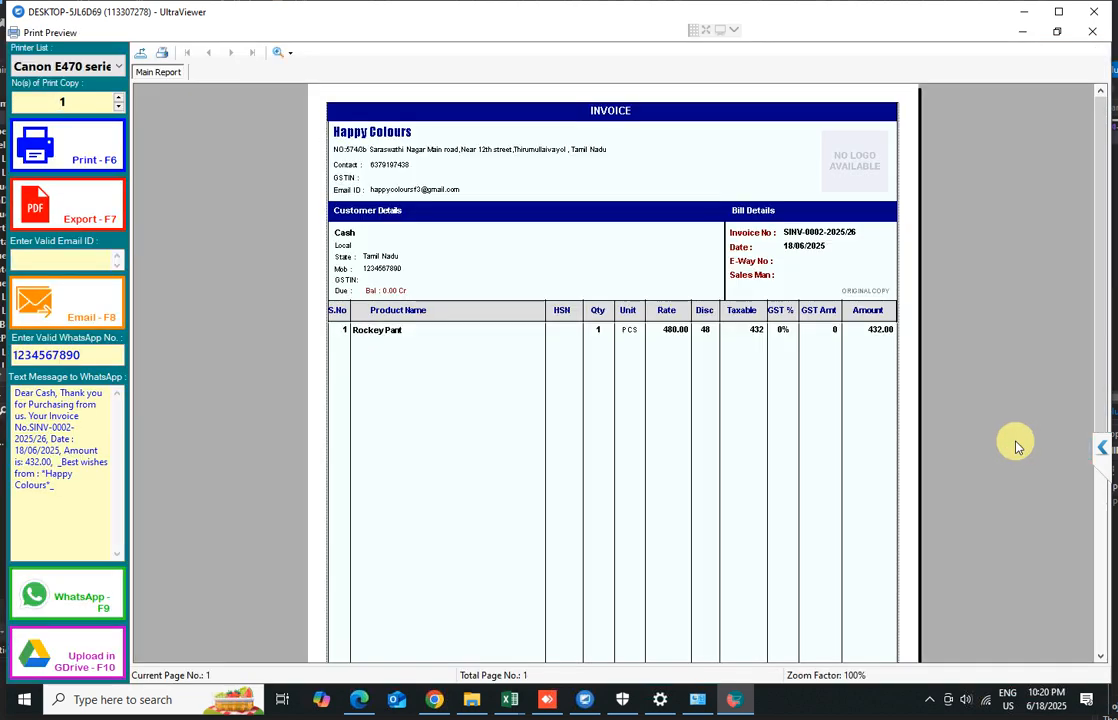
scroll(663, 352, "down", 5)
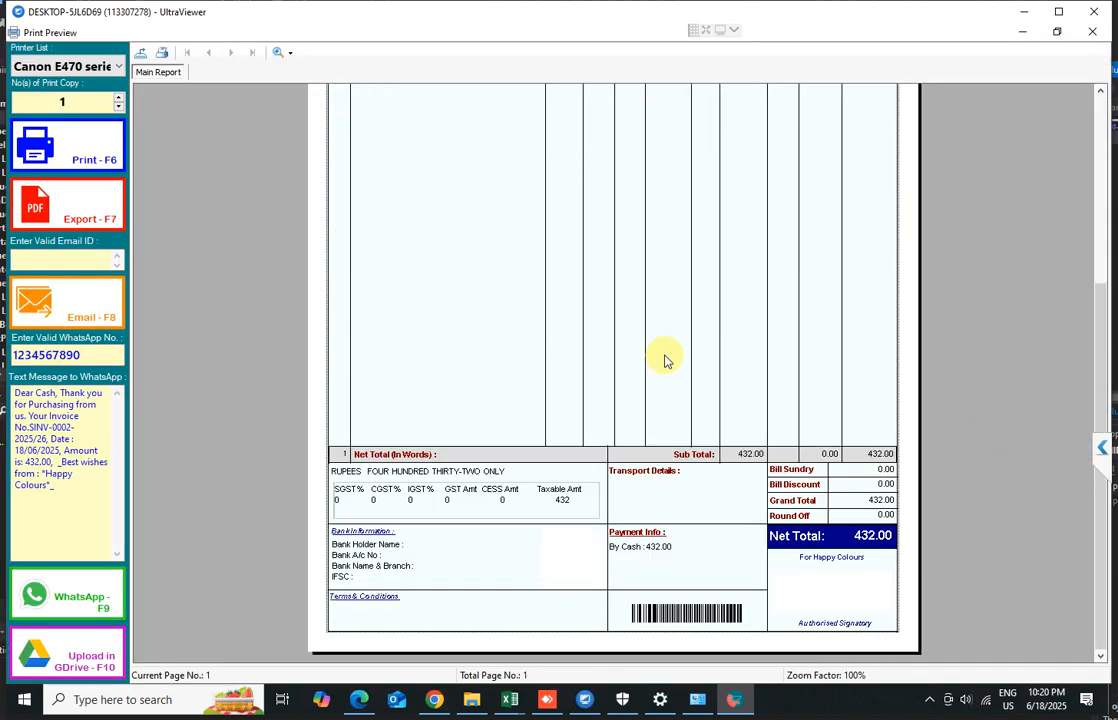
Step: Close the A4 invoice preview, and preview the saved discounted Rockey Pant sale's invoice with the 3-inch thermal printer template
scroll(665, 360, "up", 5)
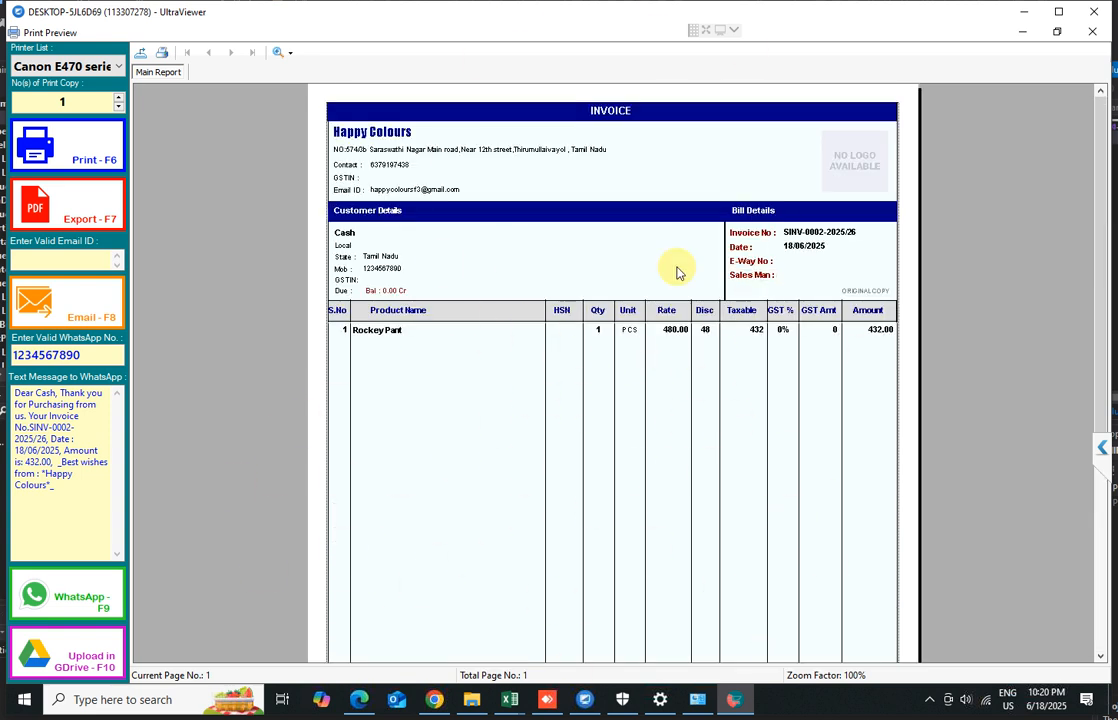
left_click(1093, 38)
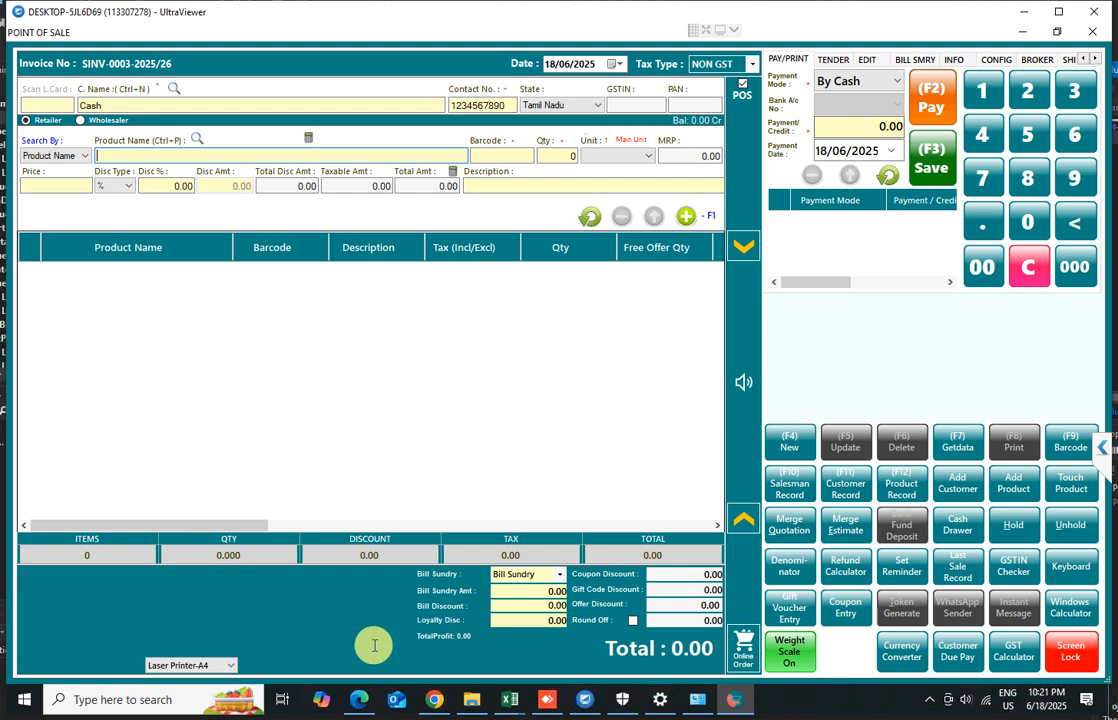
left_click(196, 667)
scroll(199, 657, "down", 1)
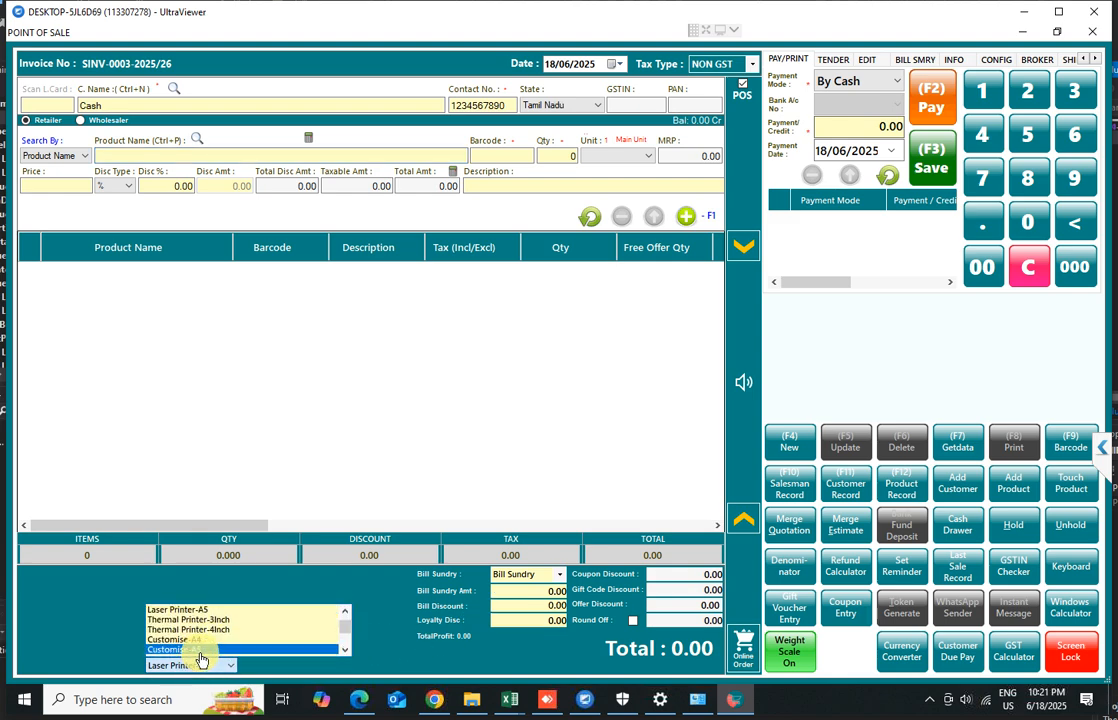
left_click(205, 620)
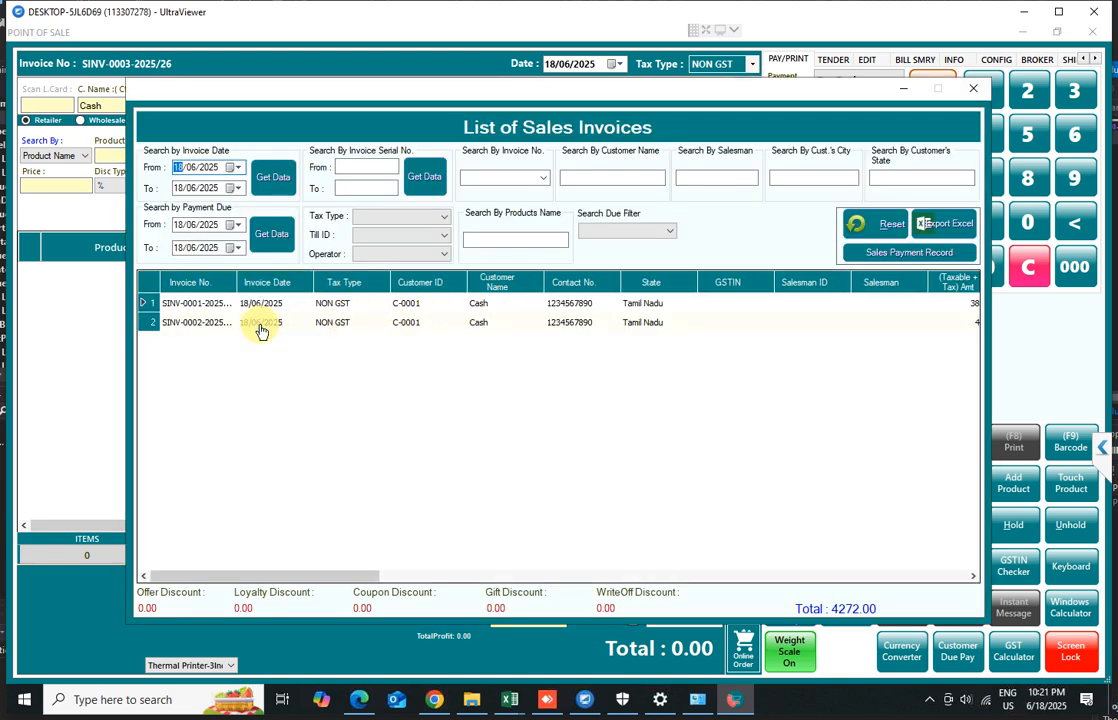
double_click(260, 325)
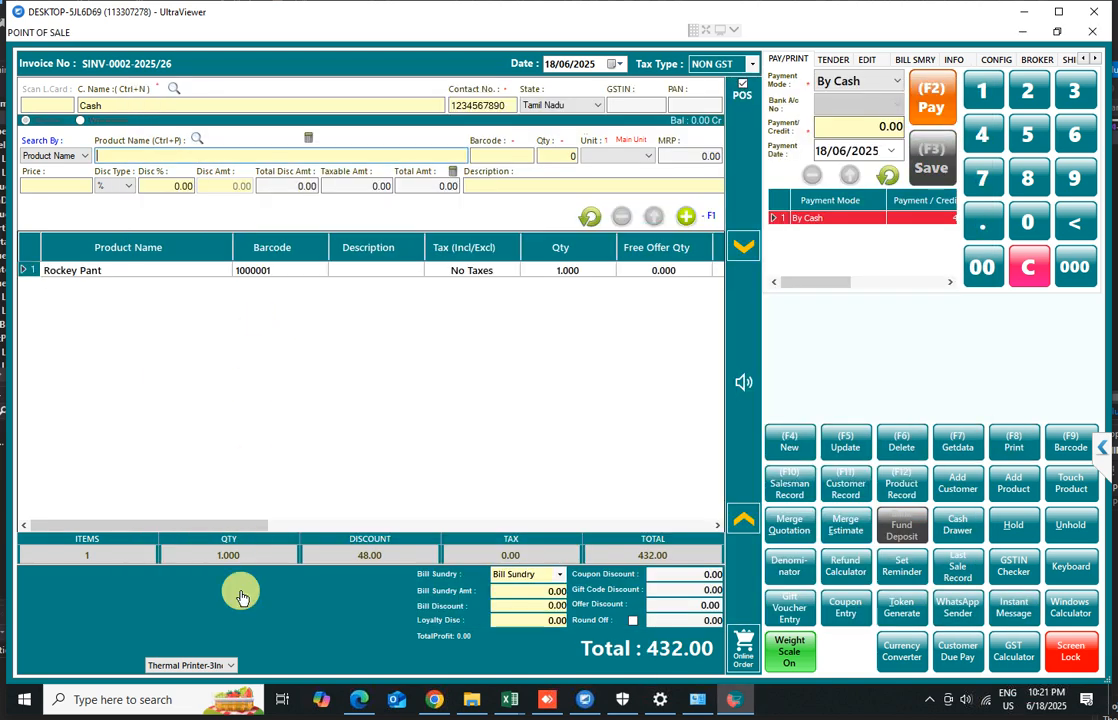
left_click(1014, 441)
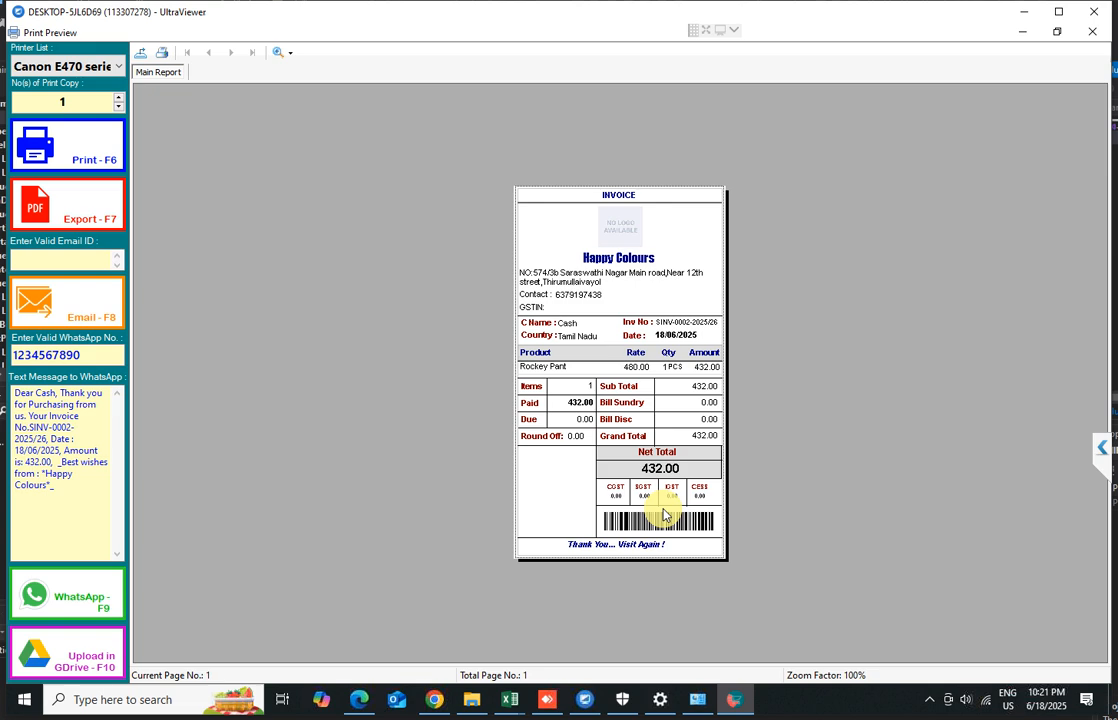
left_click(1093, 33)
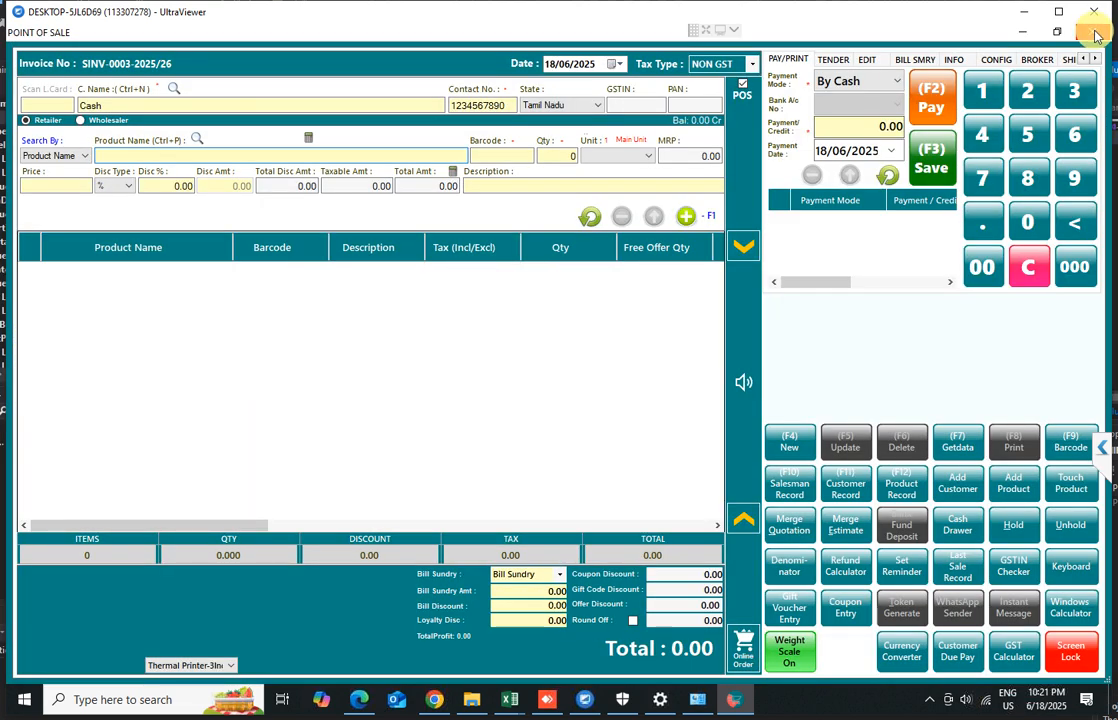
left_click(1094, 34)
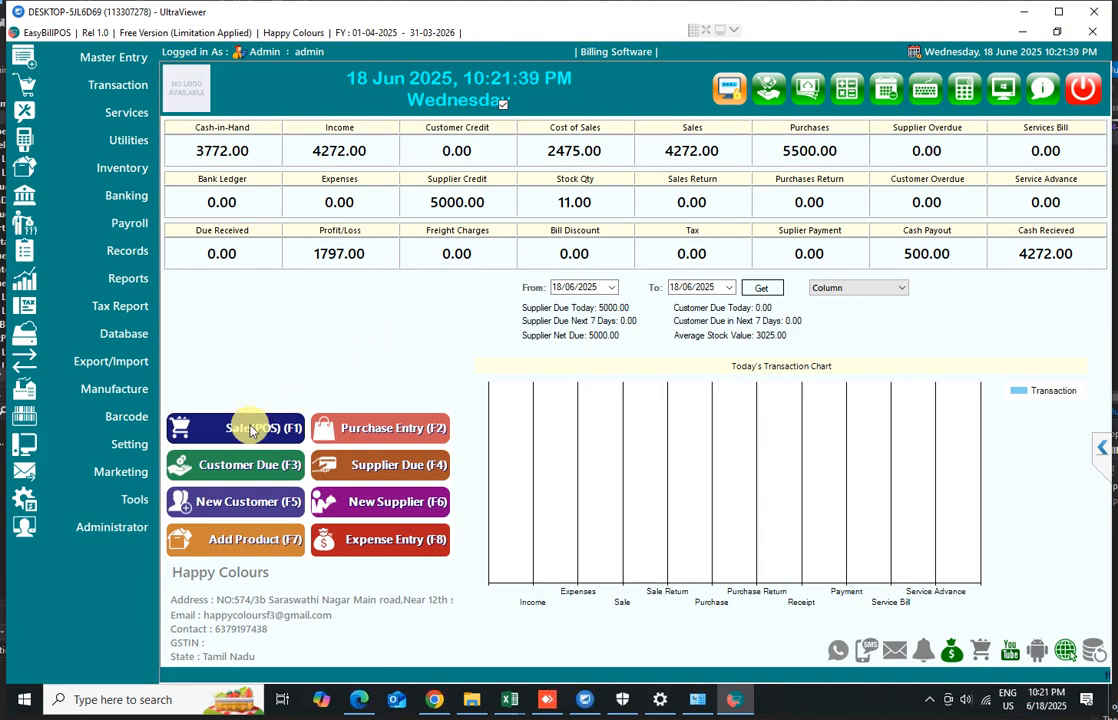
Step: Review the printers available as default in the terminal setting, and leave the setting without saving a change
left_click(129, 443)
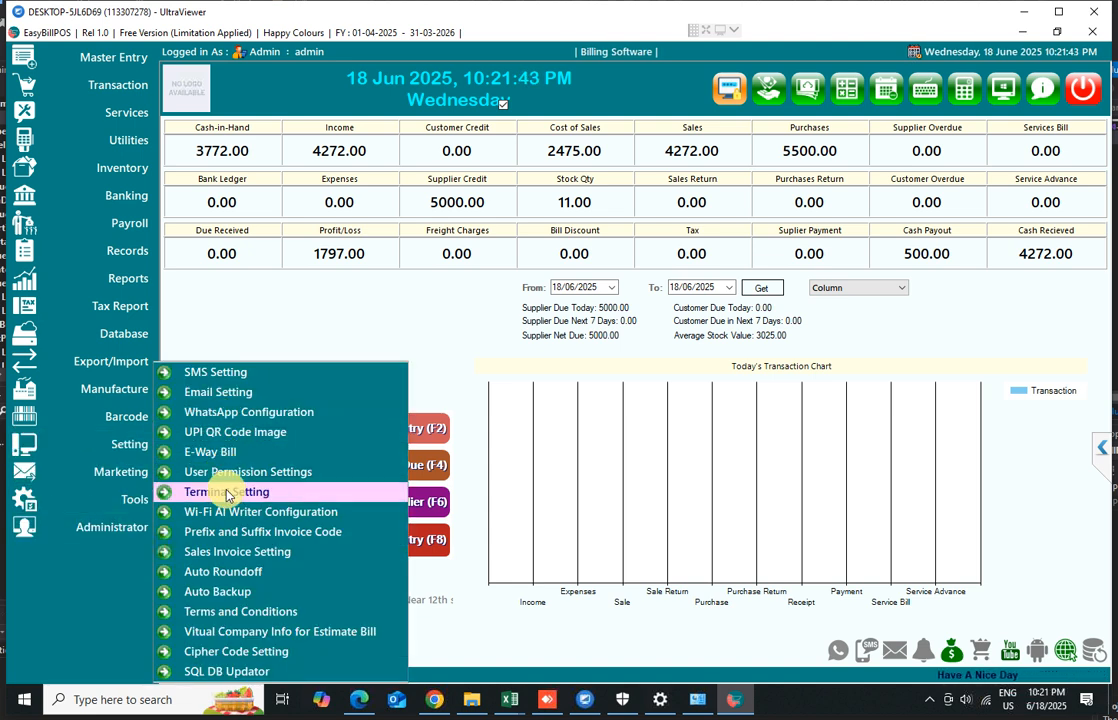
left_click(245, 473)
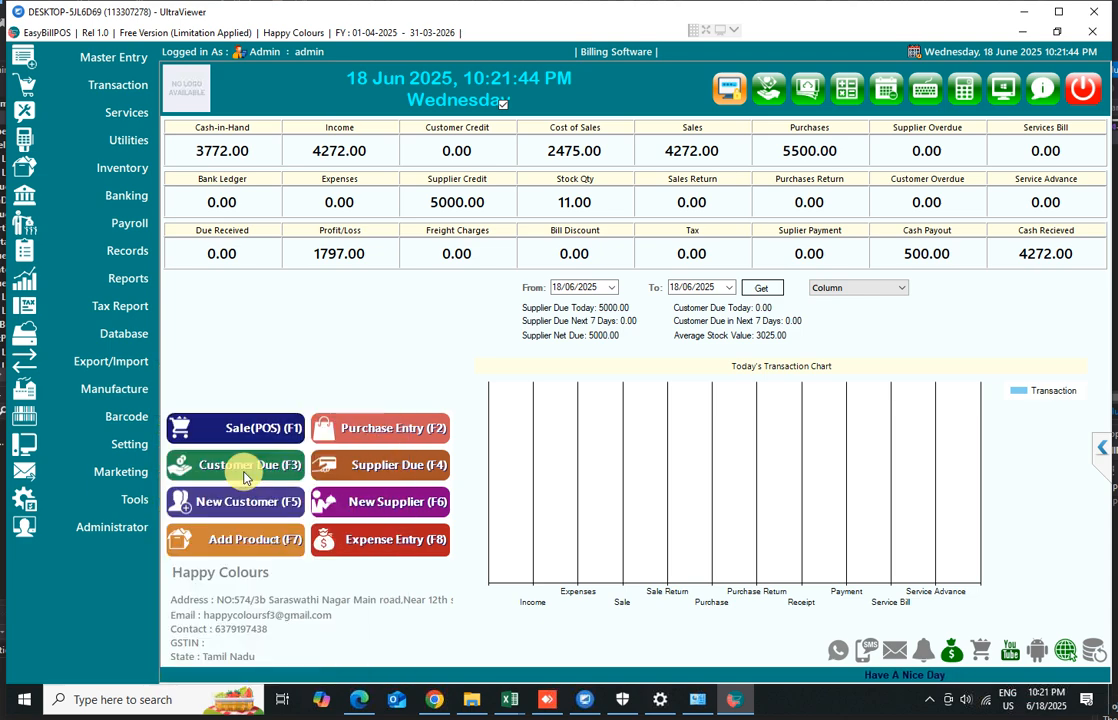
left_click(838, 166)
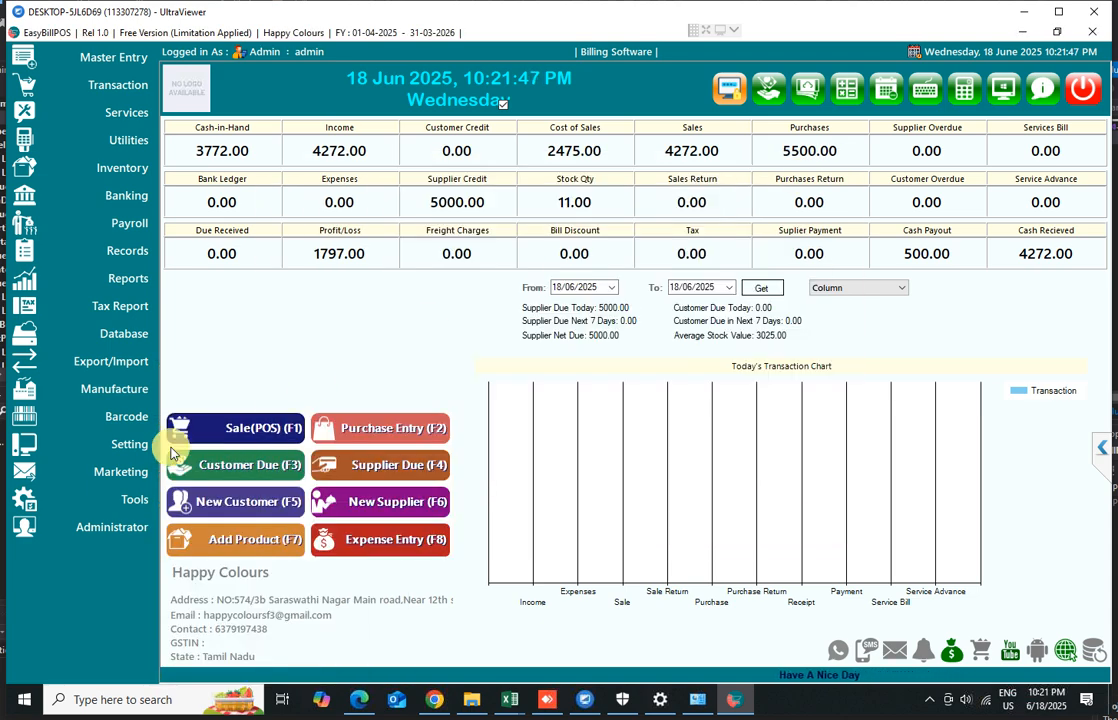
left_click(135, 443)
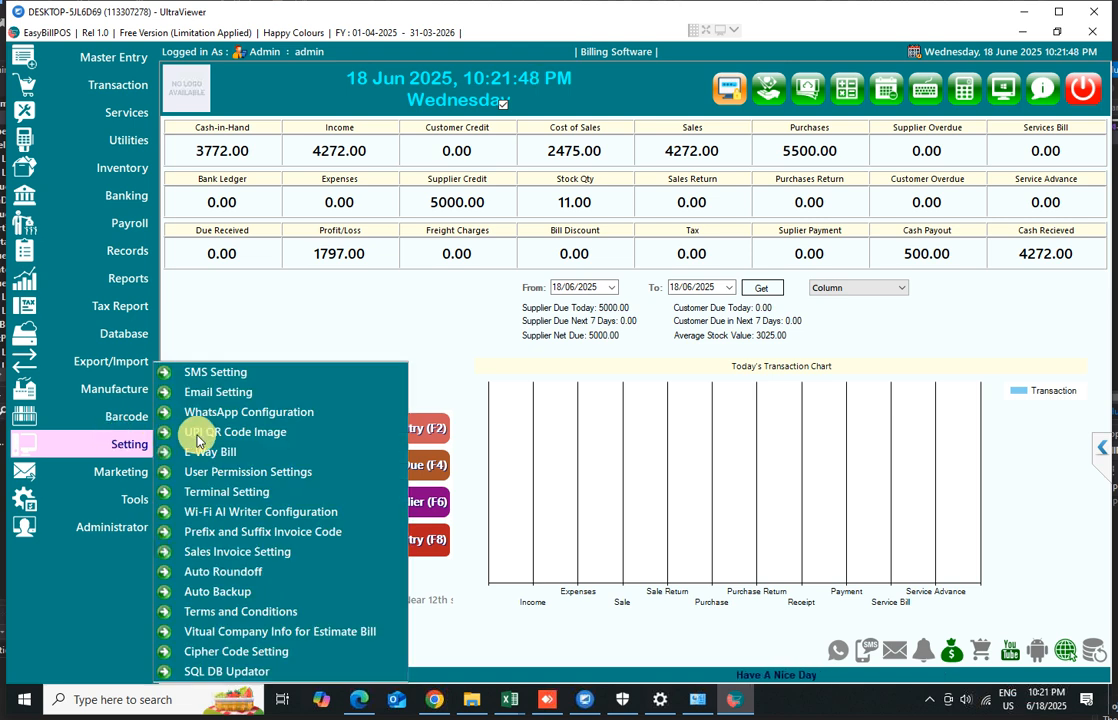
left_click(228, 492)
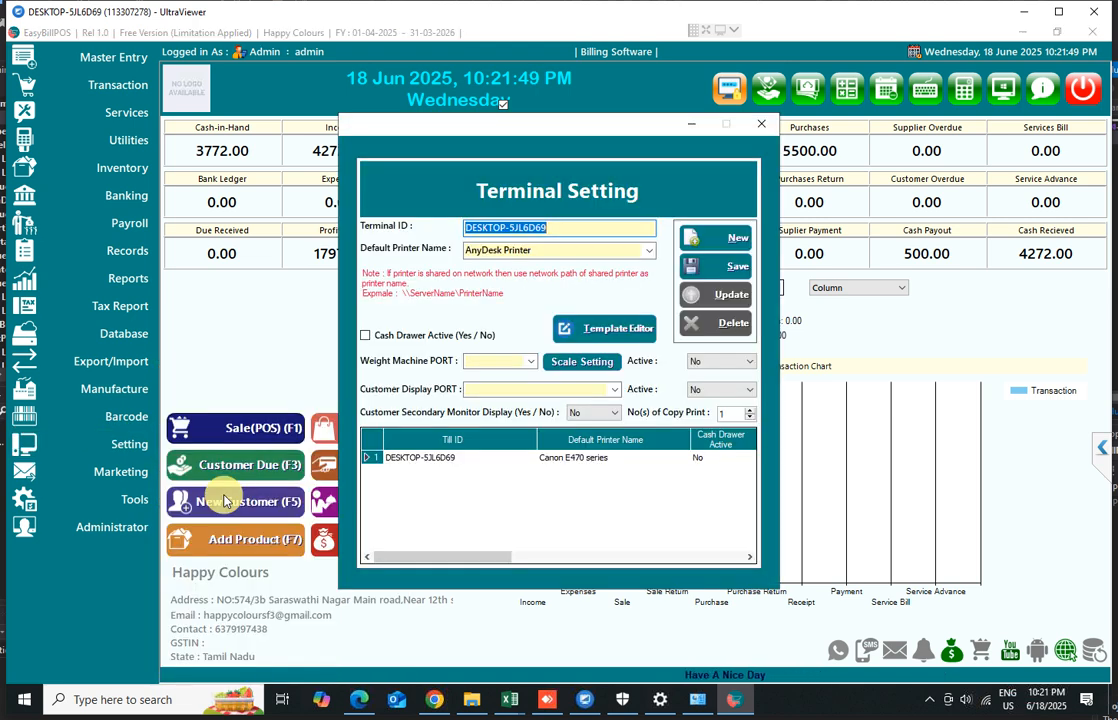
left_click(645, 251)
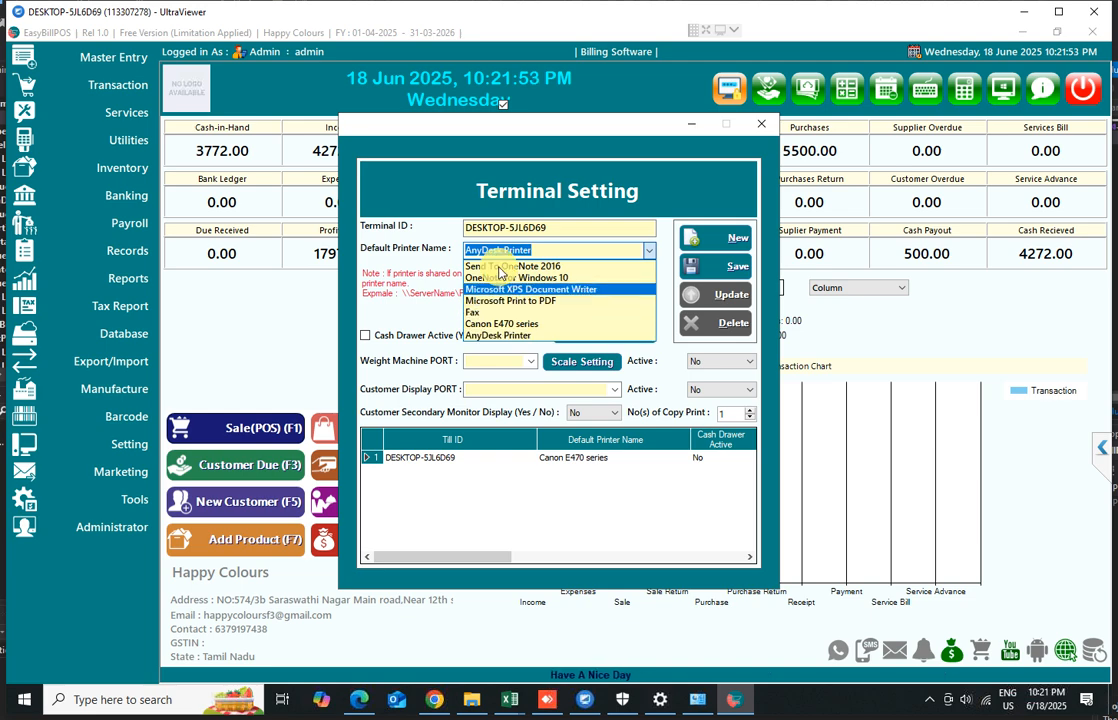
left_click(758, 128)
left_click(758, 128)
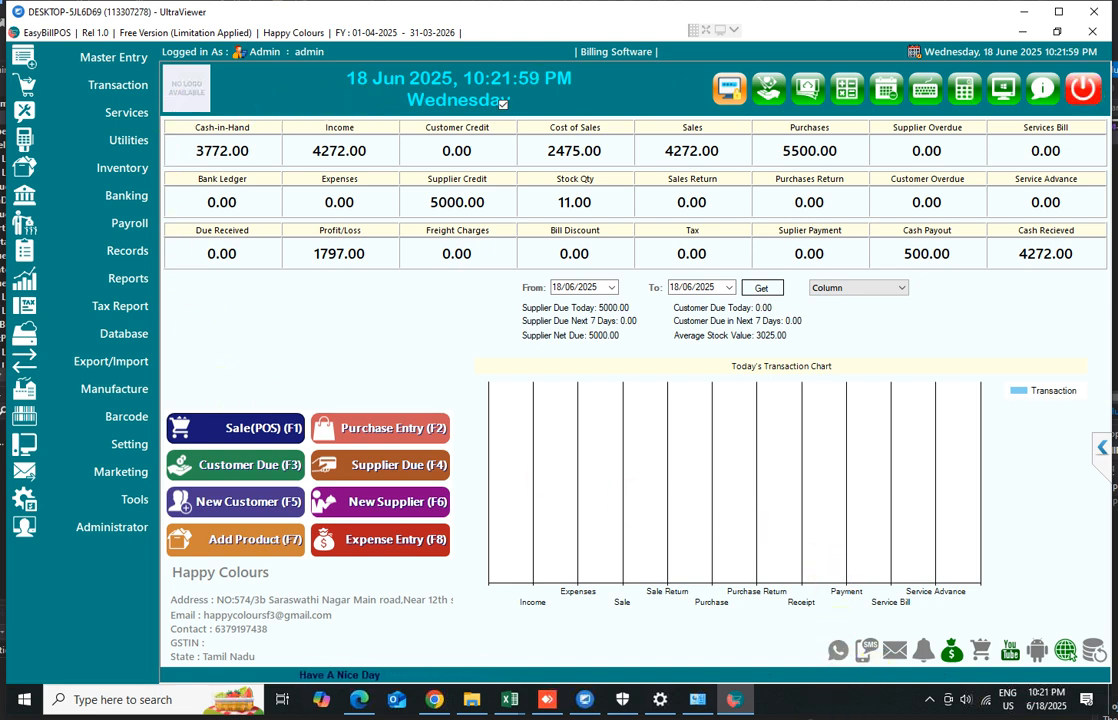
Step: Open the sales report and review Summary Report-3, with its margin per invoice, for 01/04/2025 to 18/06/2025
left_click(127, 251)
left_click(127, 278)
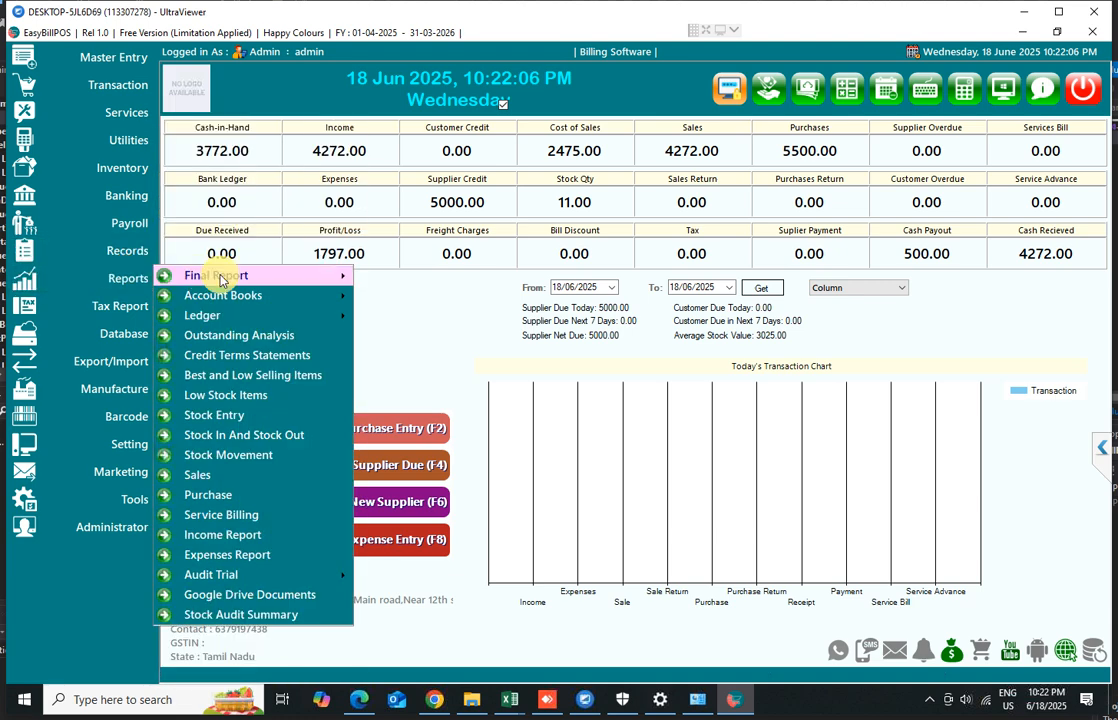
mouse_move(221, 280)
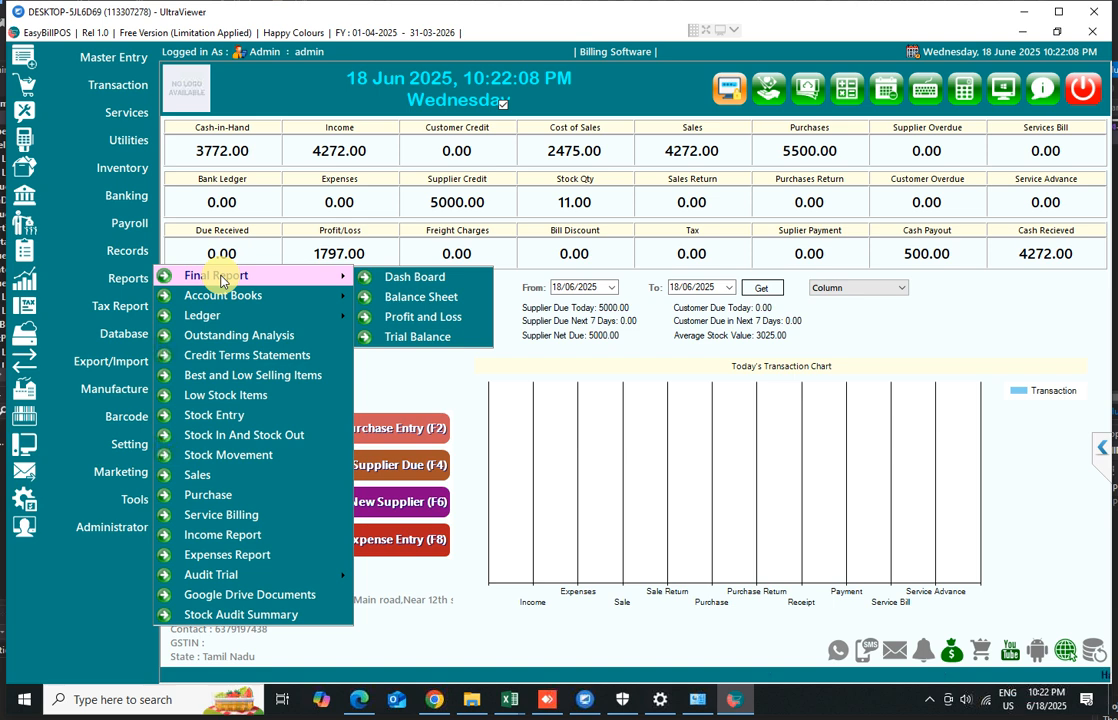
left_click(229, 475)
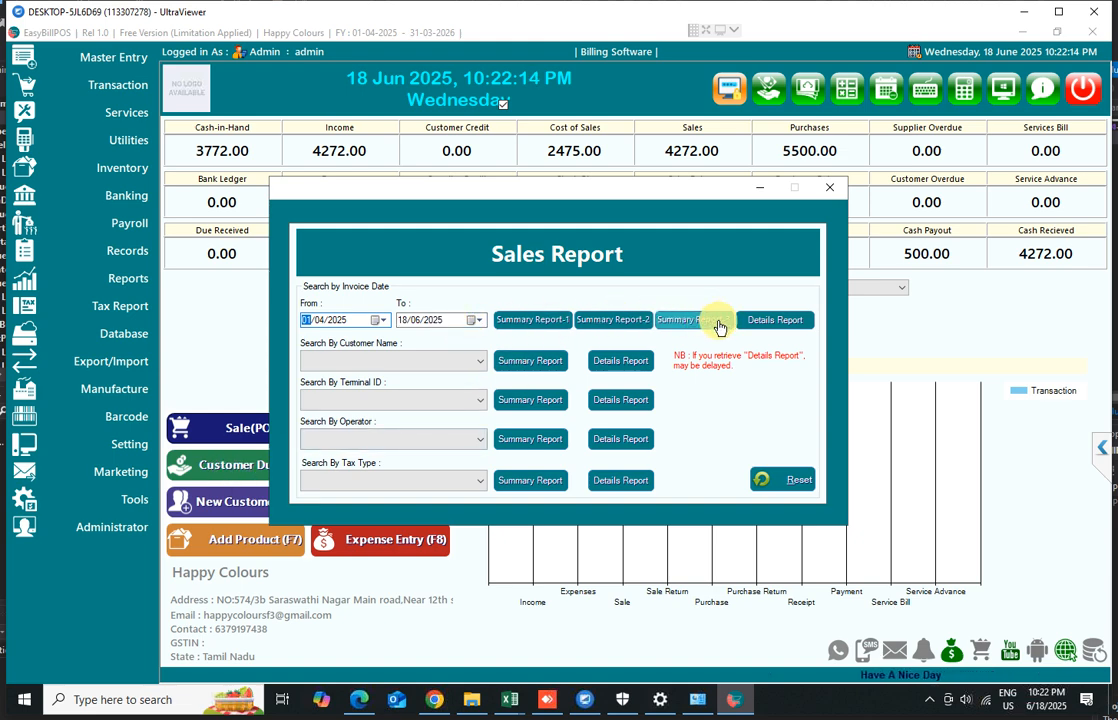
left_click(688, 325)
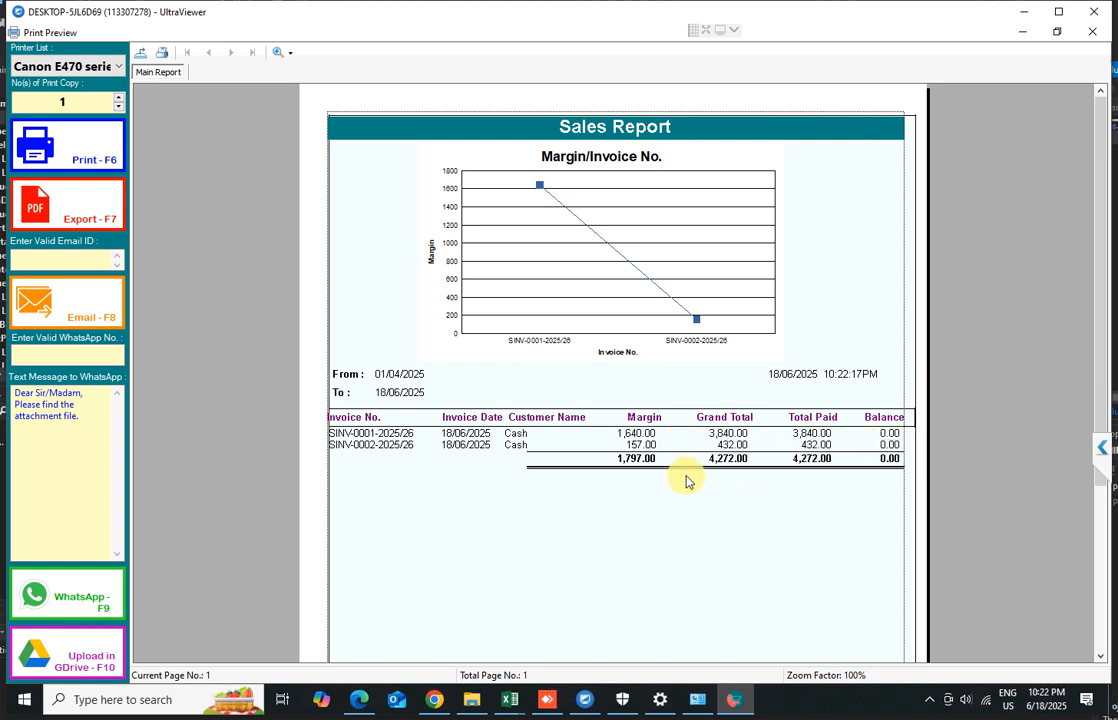
scroll(1053, 182, "down", 3)
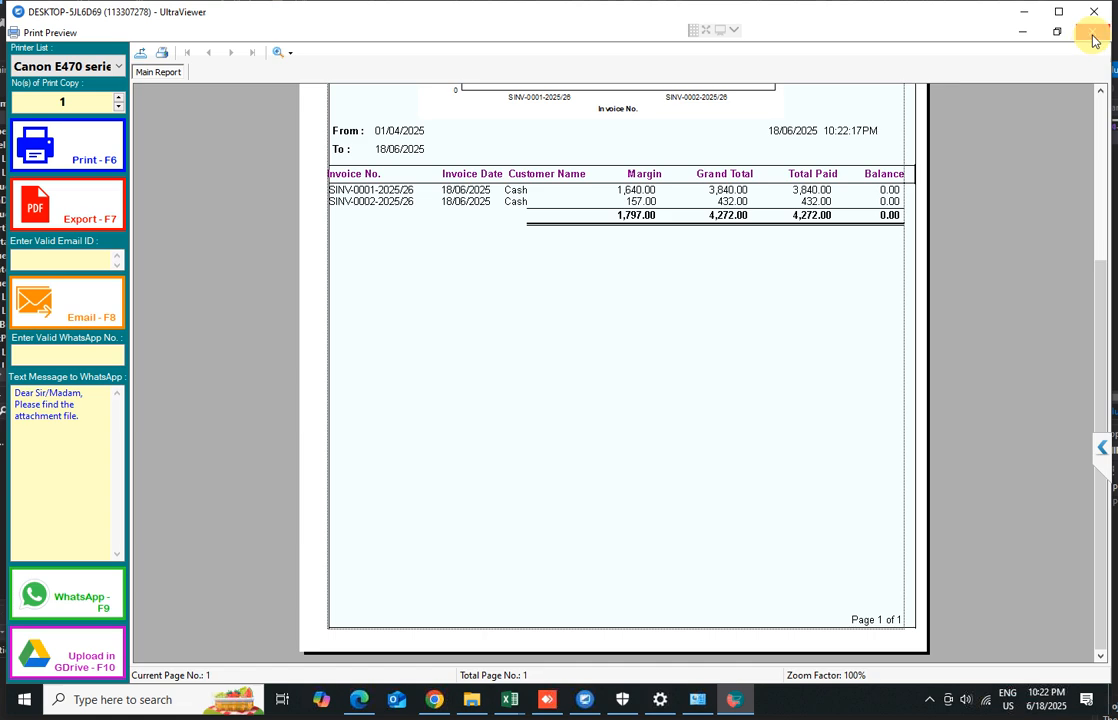
left_click(1093, 35)
Step: Review Summary Report-2 of the sales report, covering sales by payment mode, item category and item quantities
left_click(621, 320)
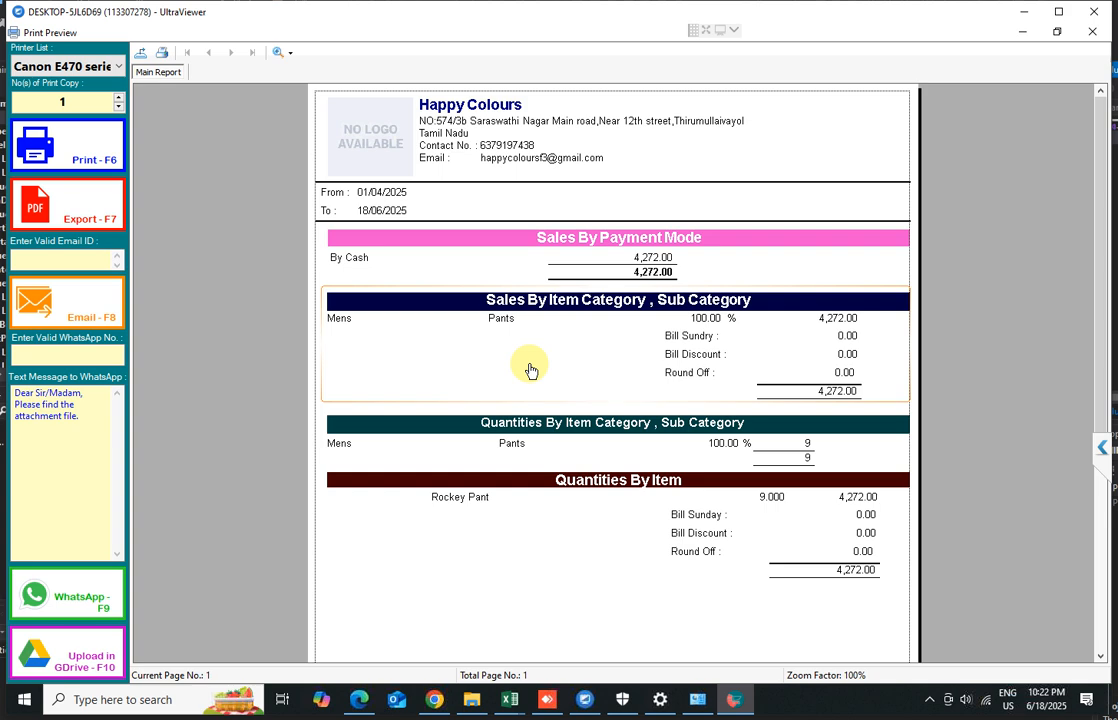
scroll(530, 370, "down", 6)
scroll(588, 398, "up", 6)
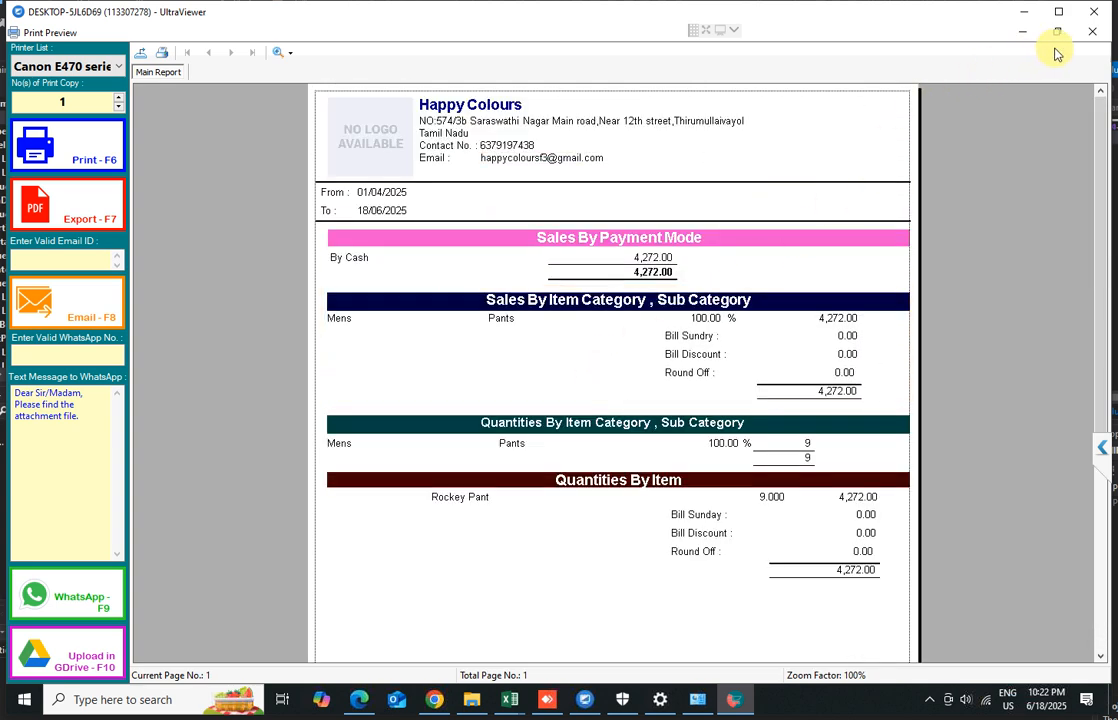
left_click(1092, 31)
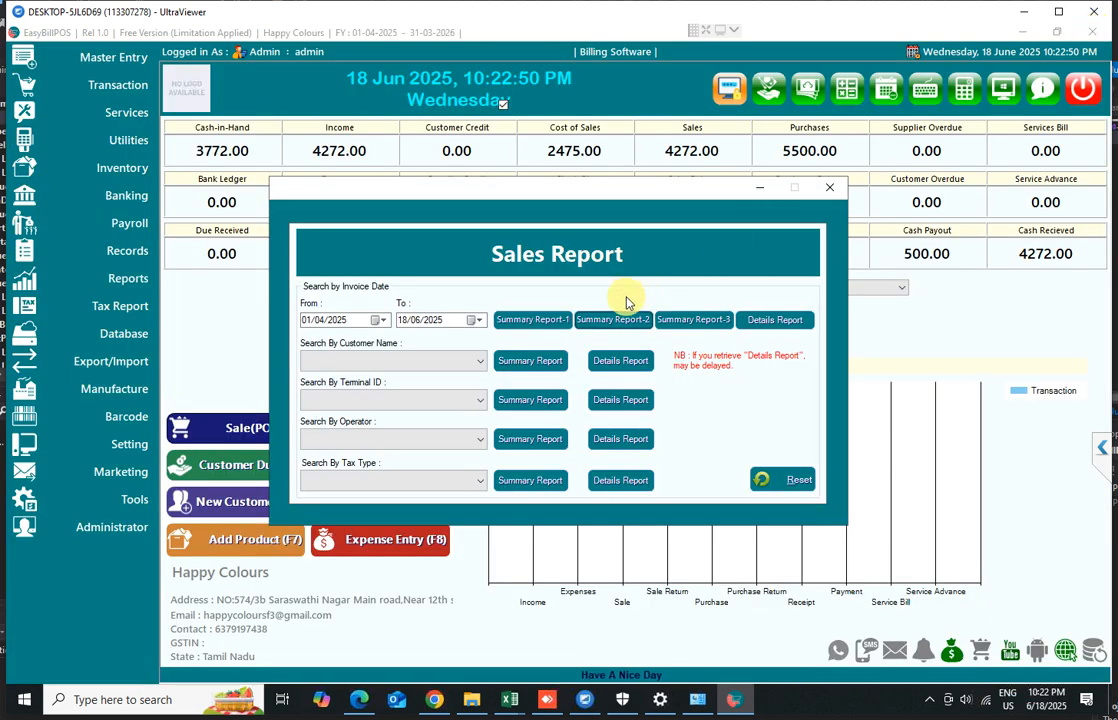
Step: Review Summary Report-1 with the yearly sales chart and invoice list, and close the sales report
left_click(519, 320)
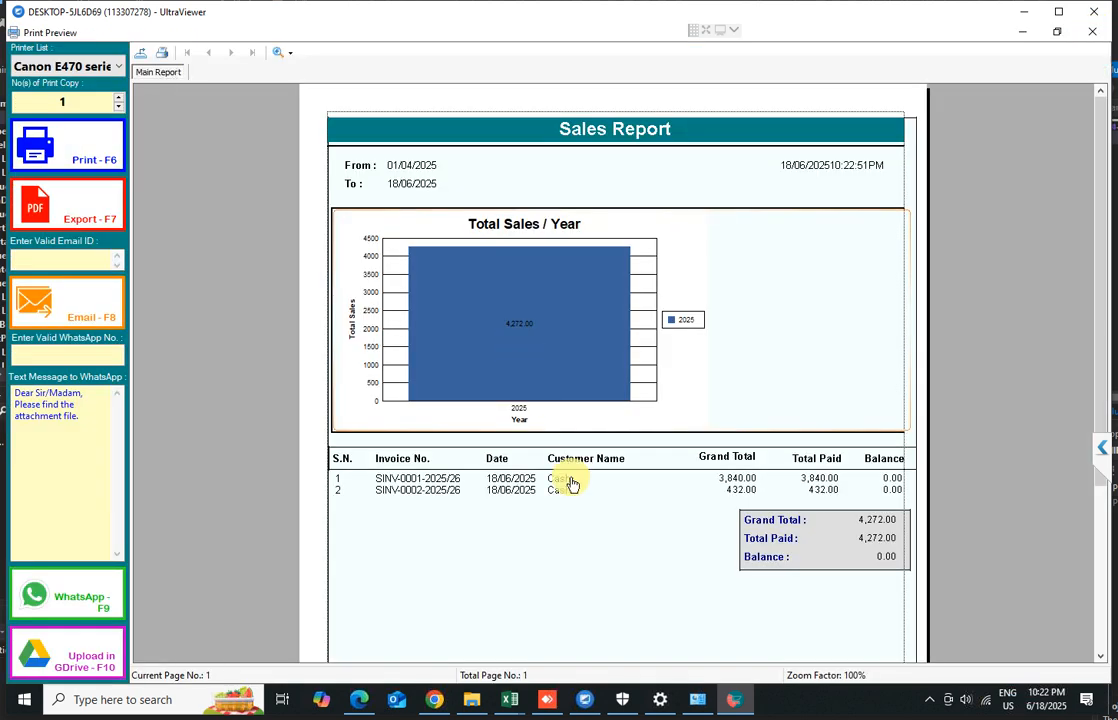
scroll(571, 484, "down", 3)
left_click(1088, 34)
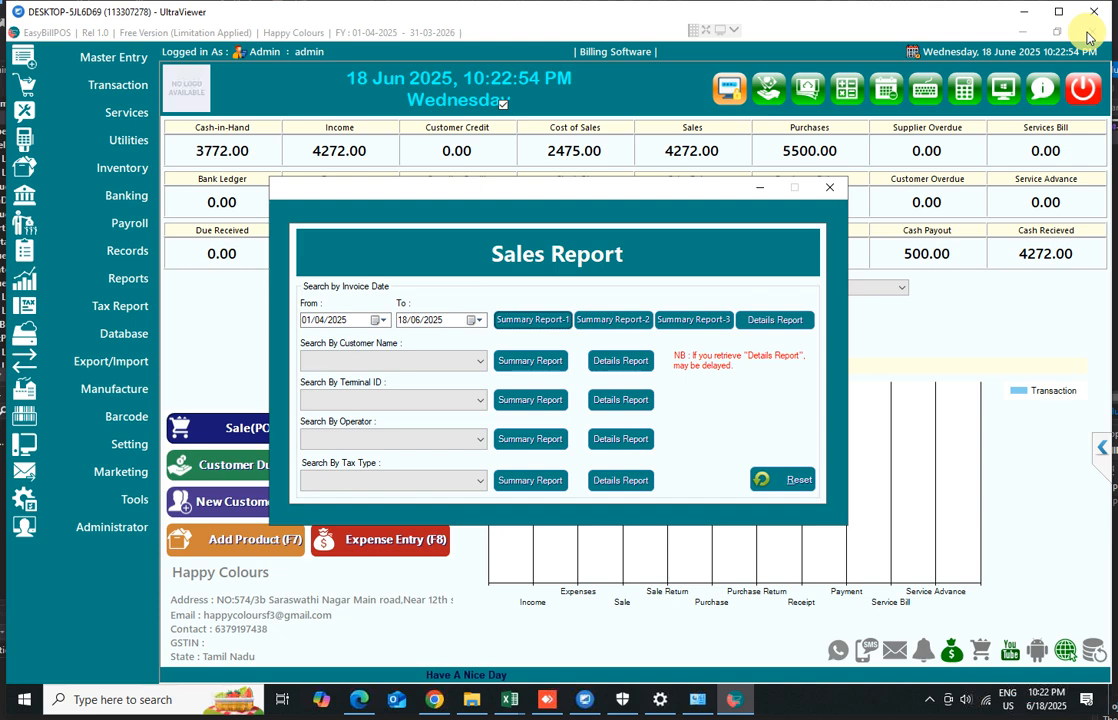
left_click(828, 192)
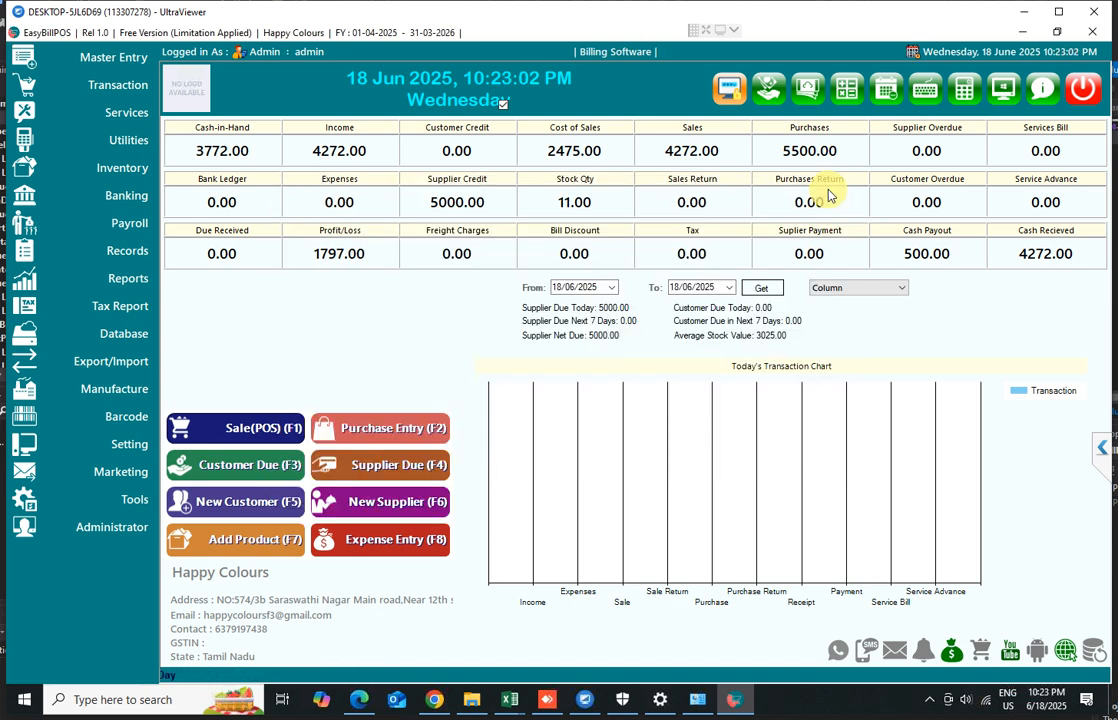
Step: Reopen the sales report and examine its customer name, operator and tax type filter choices without selecting any
left_click(122, 289)
mouse_move(221, 287)
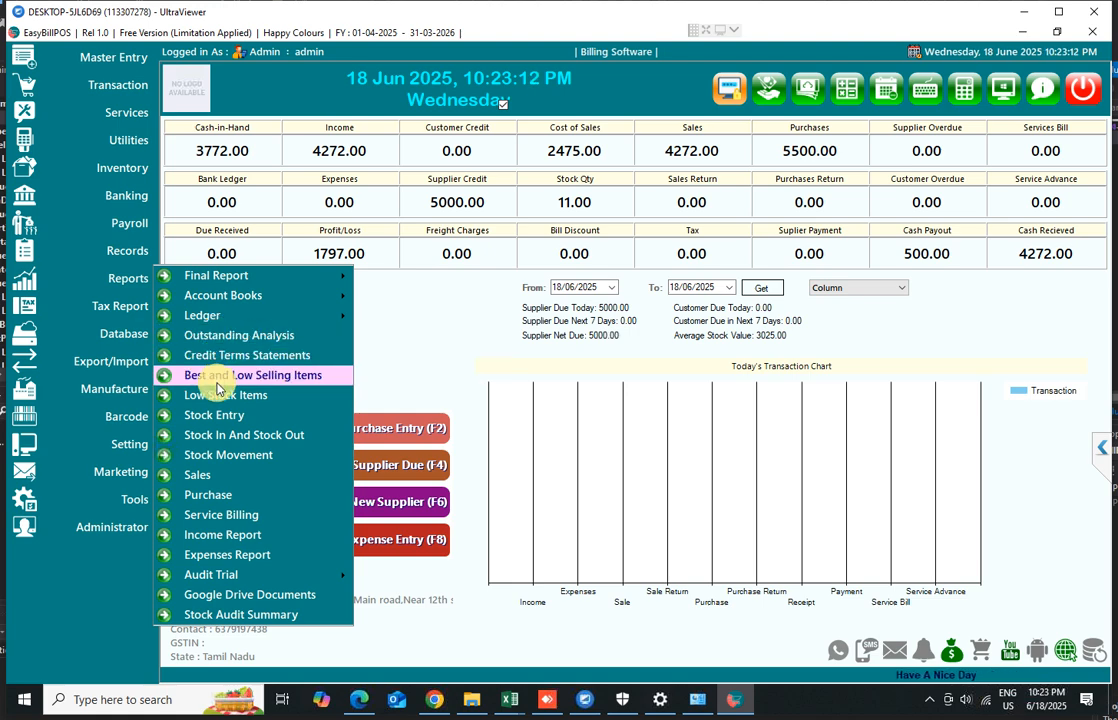
left_click(203, 480)
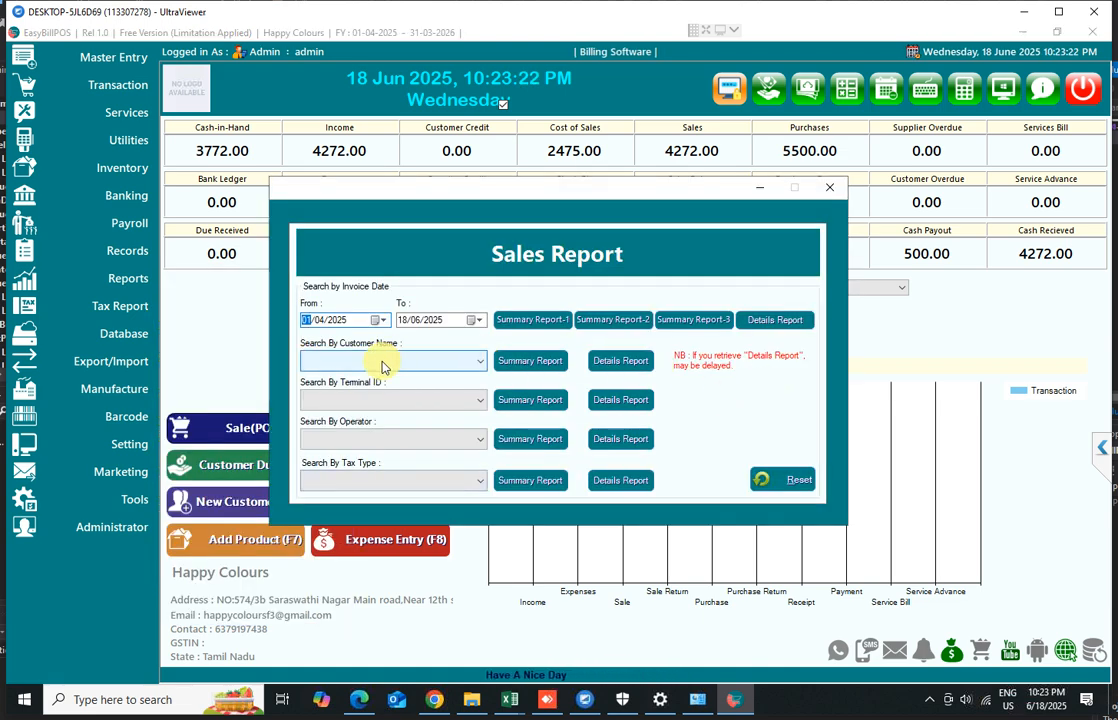
left_click(382, 365)
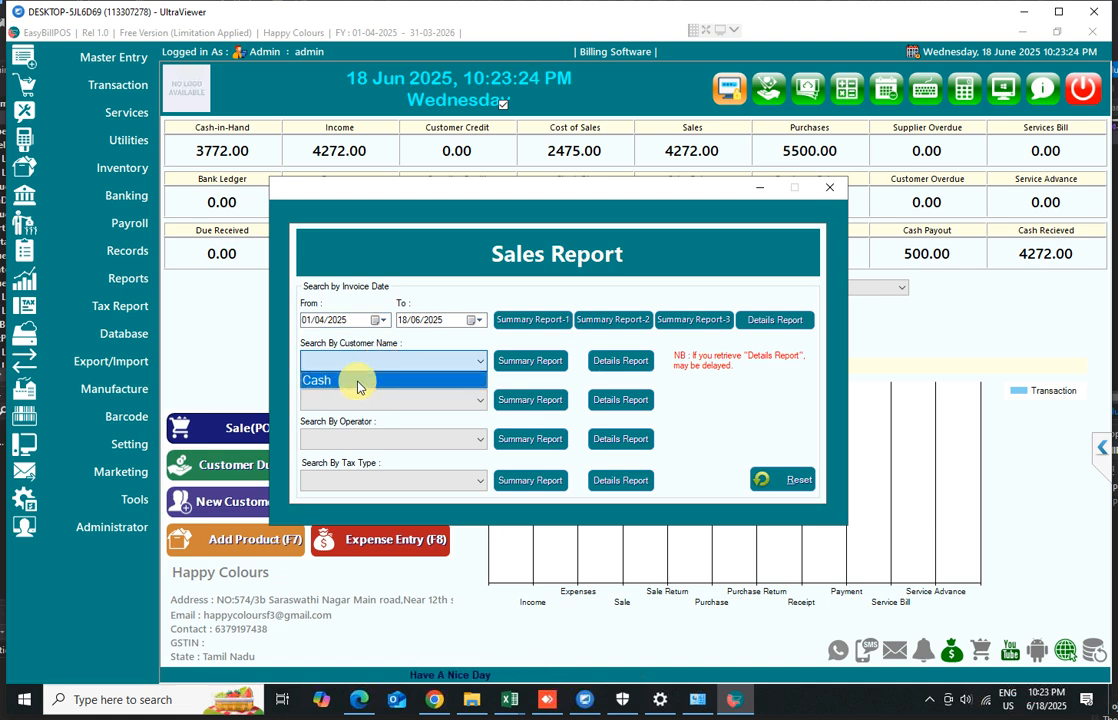
left_click(460, 362)
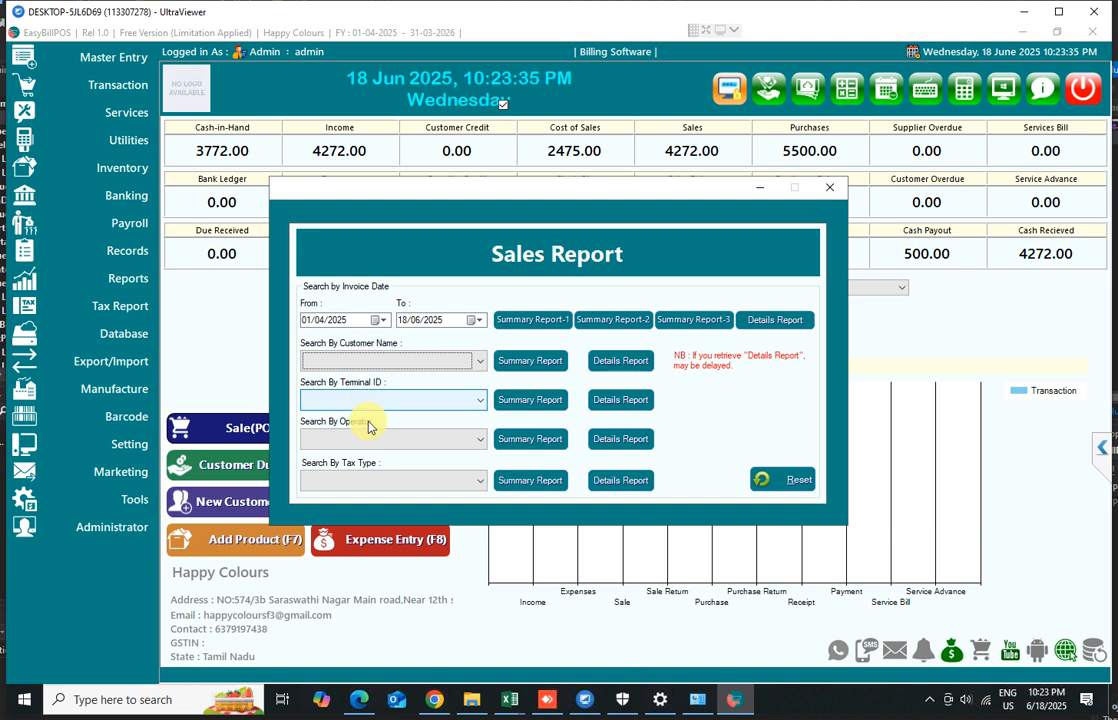
left_click(367, 440)
left_click(368, 446)
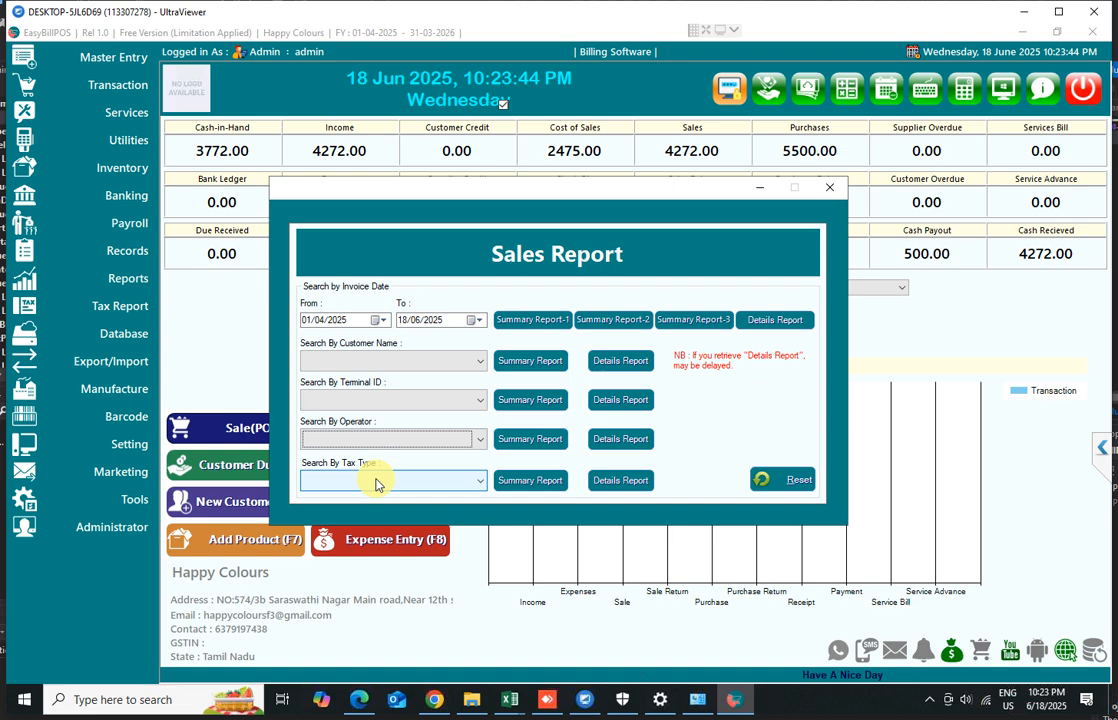
left_click(384, 479)
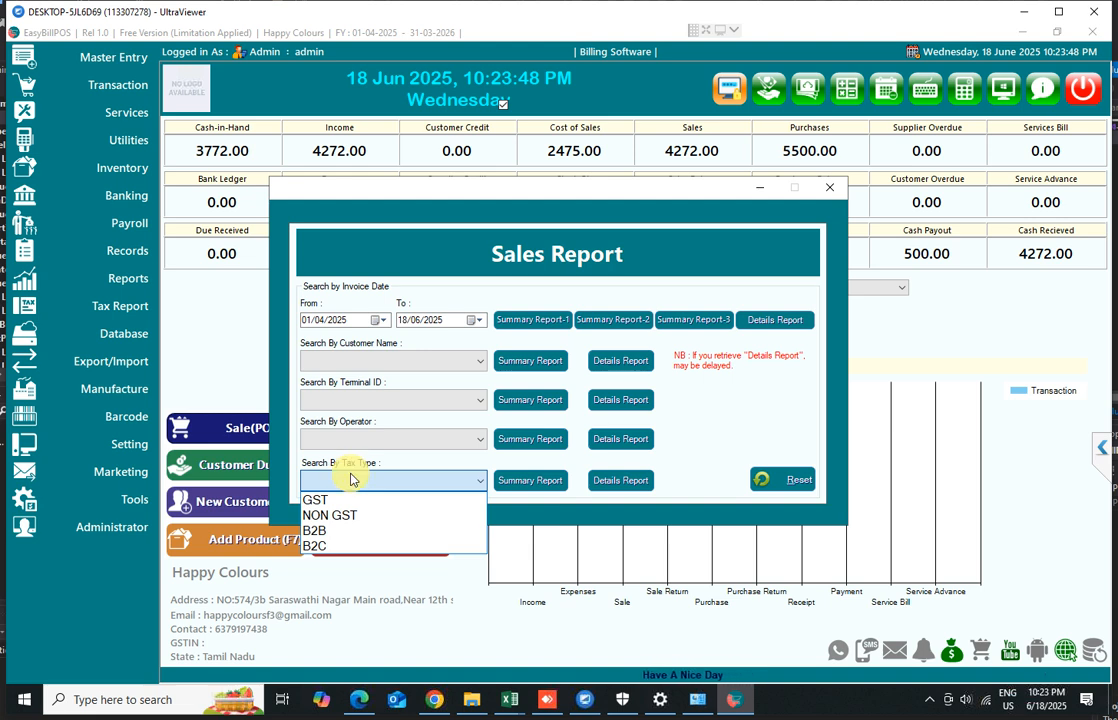
left_click(480, 360)
left_click(480, 360)
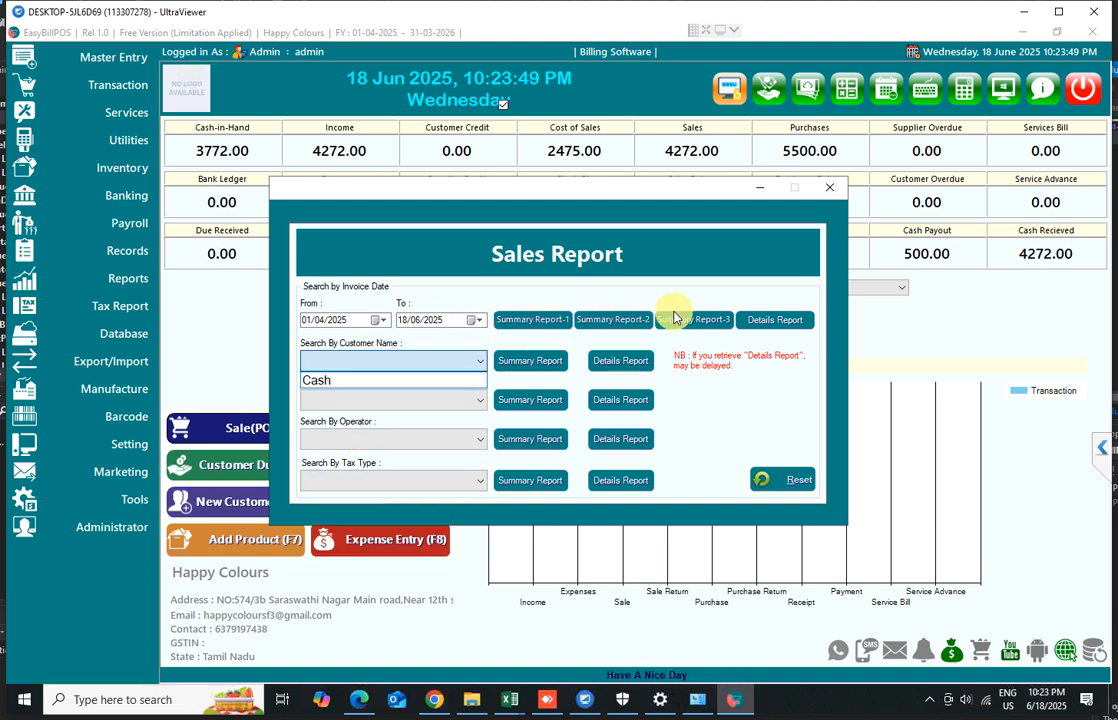
Step: Generate the unfiltered Summary Report-1 for 01/04/2025 to 18/06/2025 again and look through its page
left_click(520, 330)
left_click(520, 330)
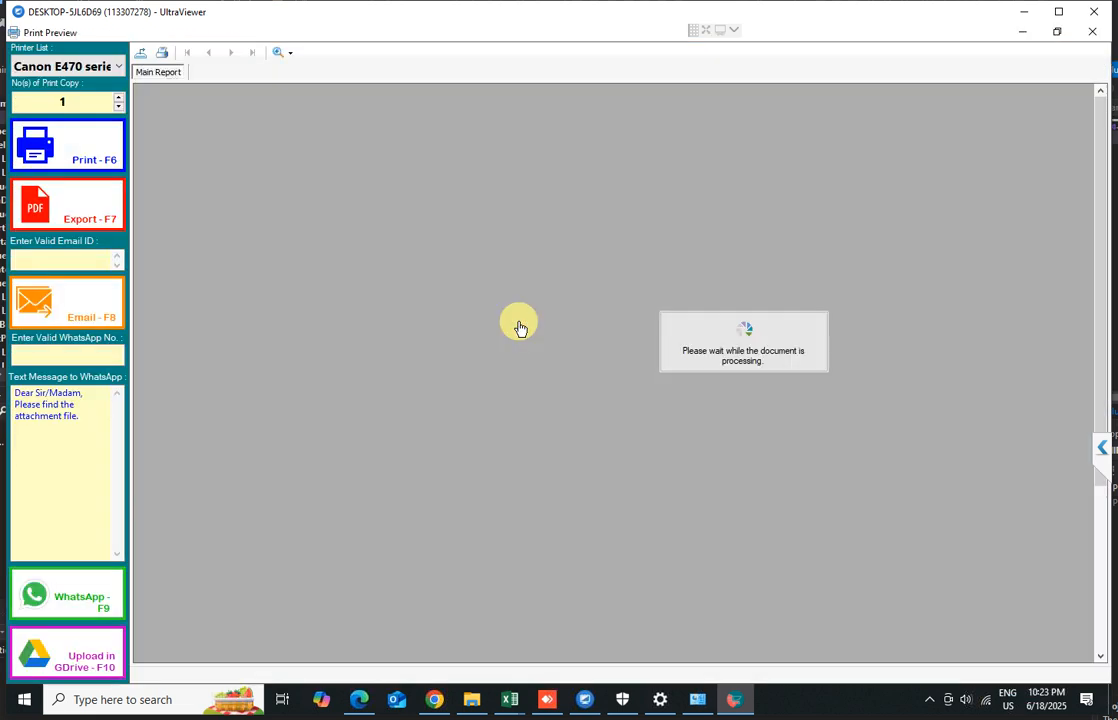
scroll(531, 516, "down", 3)
scroll(706, 509, "up", 3)
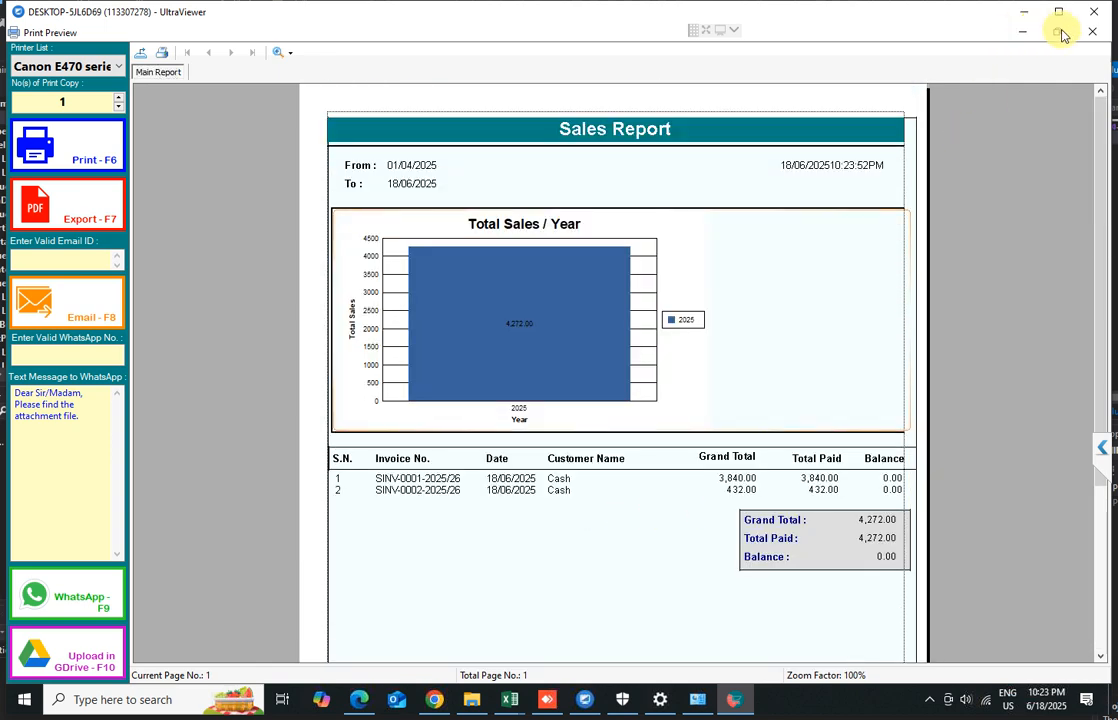
Step: Close the sales report preview and the Sales Report form to return to the dashboard
left_click(1092, 31)
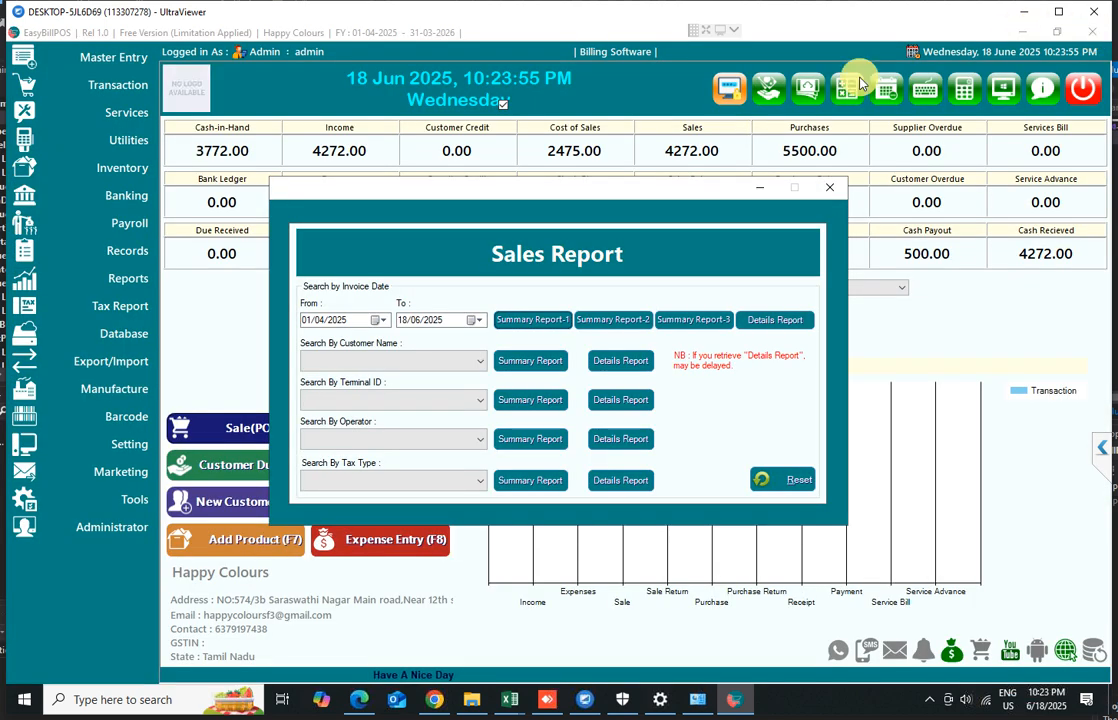
left_click(826, 190)
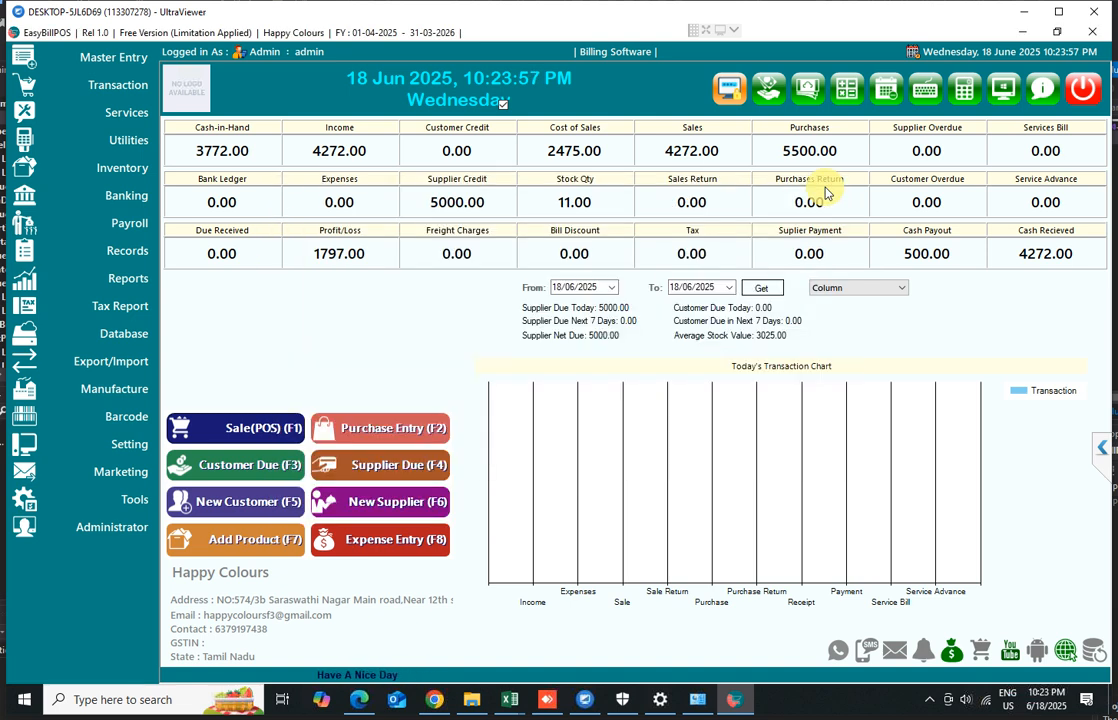
Step: Show all available products in the Stock in Hand record, check the Rockey Pant row's available quantity, and close the record
left_click(110, 251)
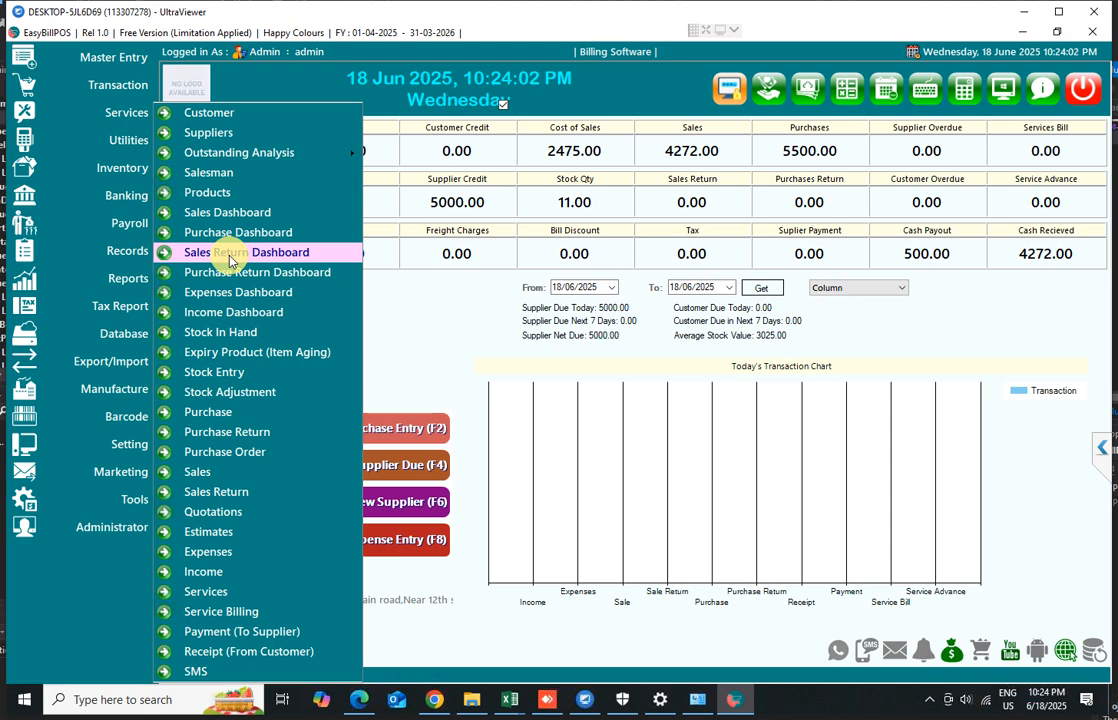
left_click(236, 338)
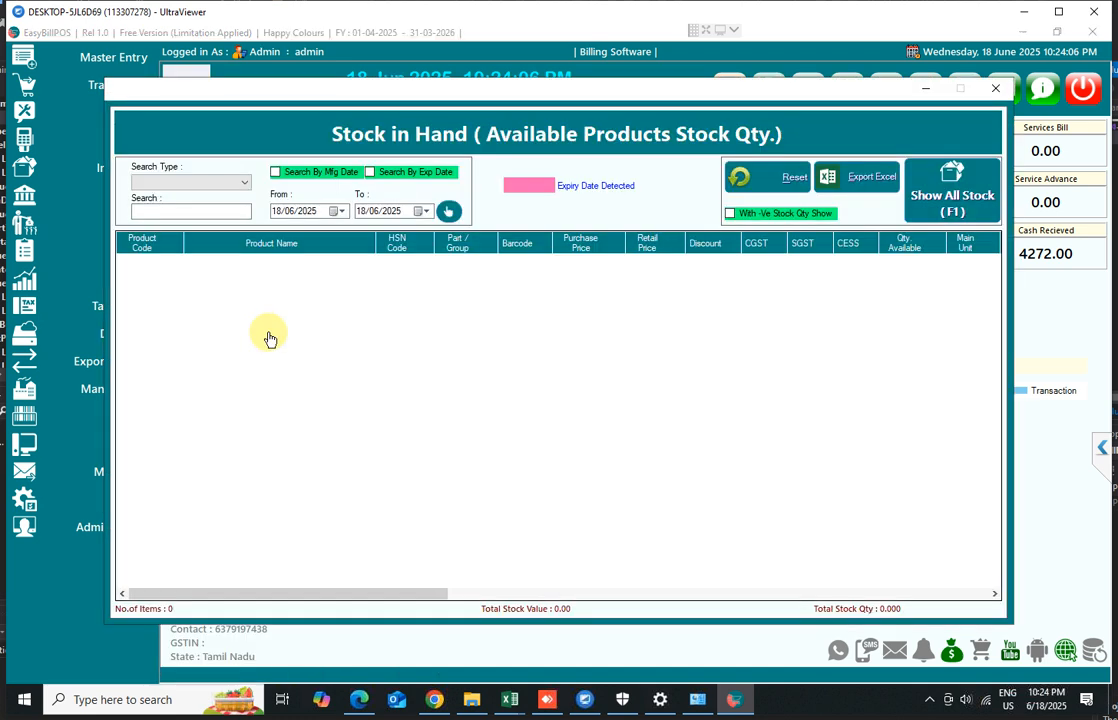
left_click(928, 195)
left_click(611, 421)
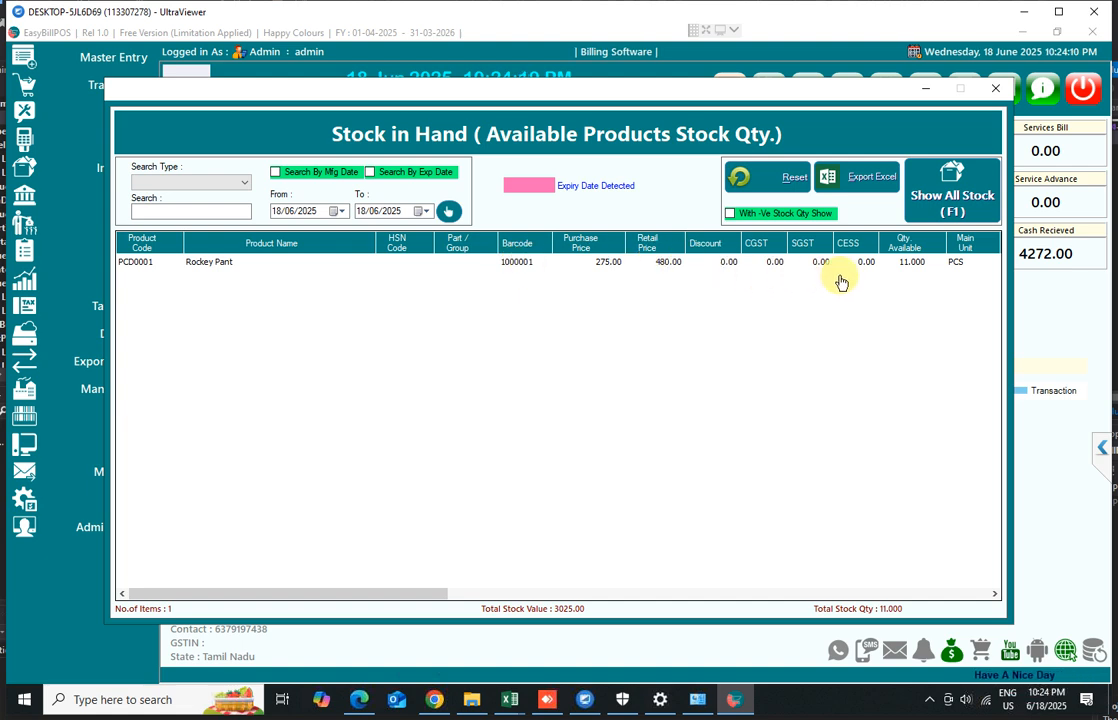
left_click(899, 265)
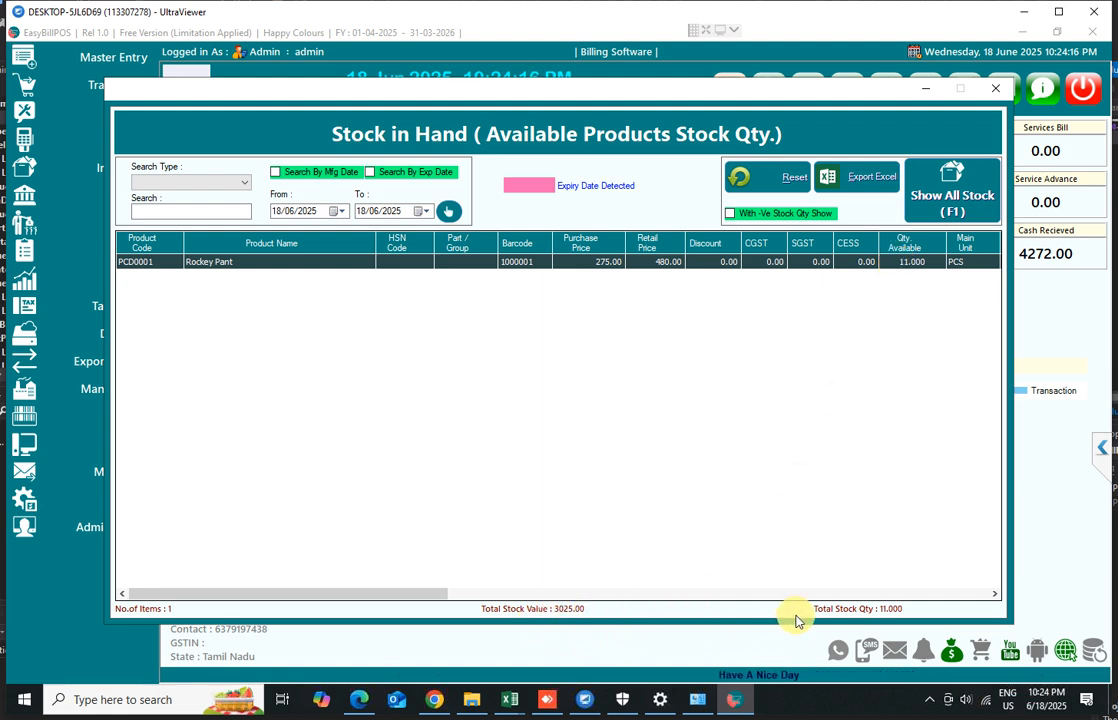
left_click(995, 90)
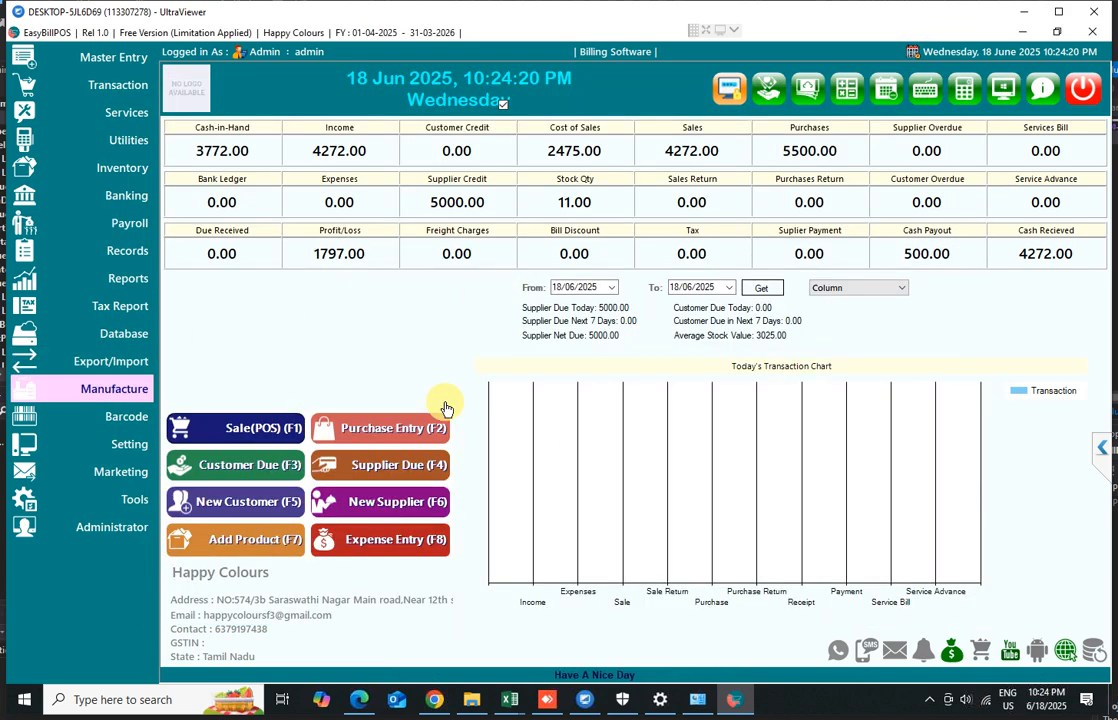